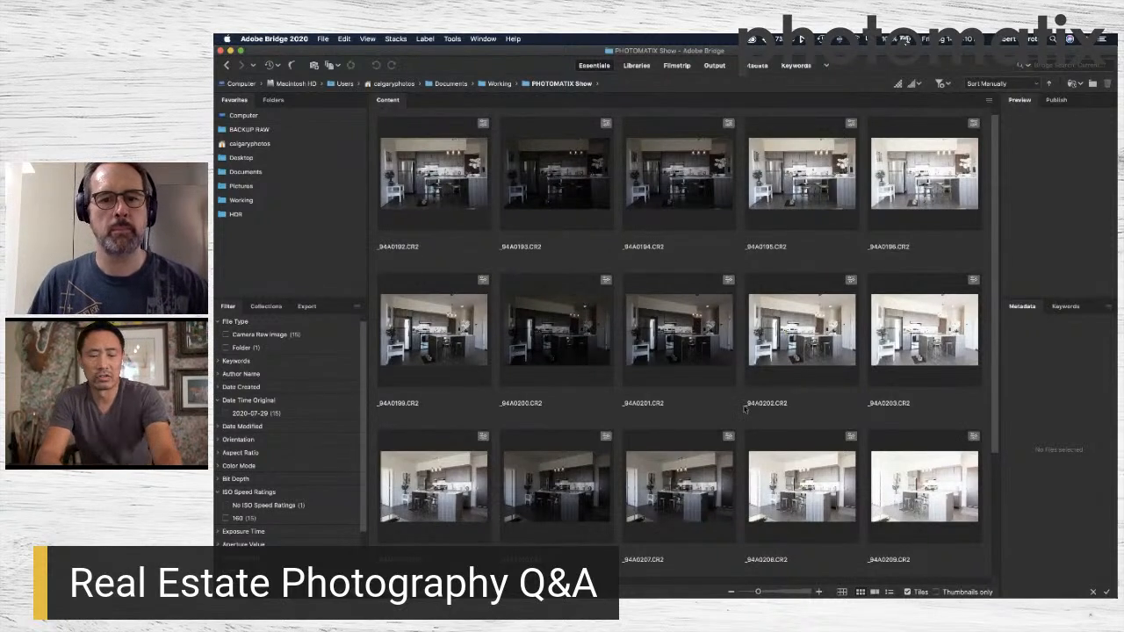
key("super+a")
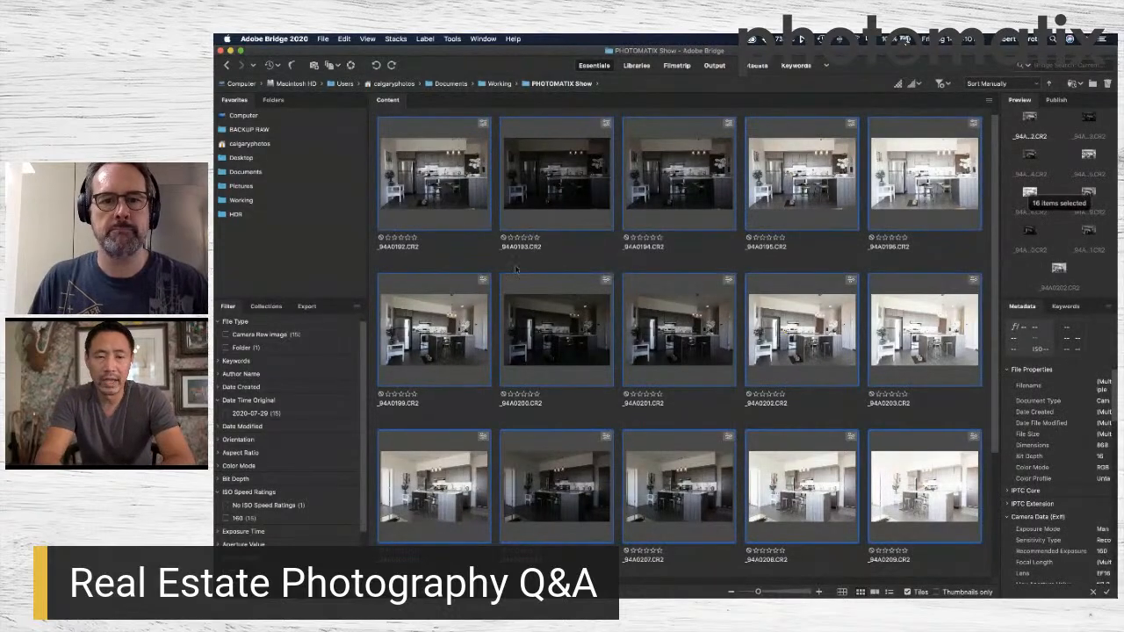
left_click(566, 267)
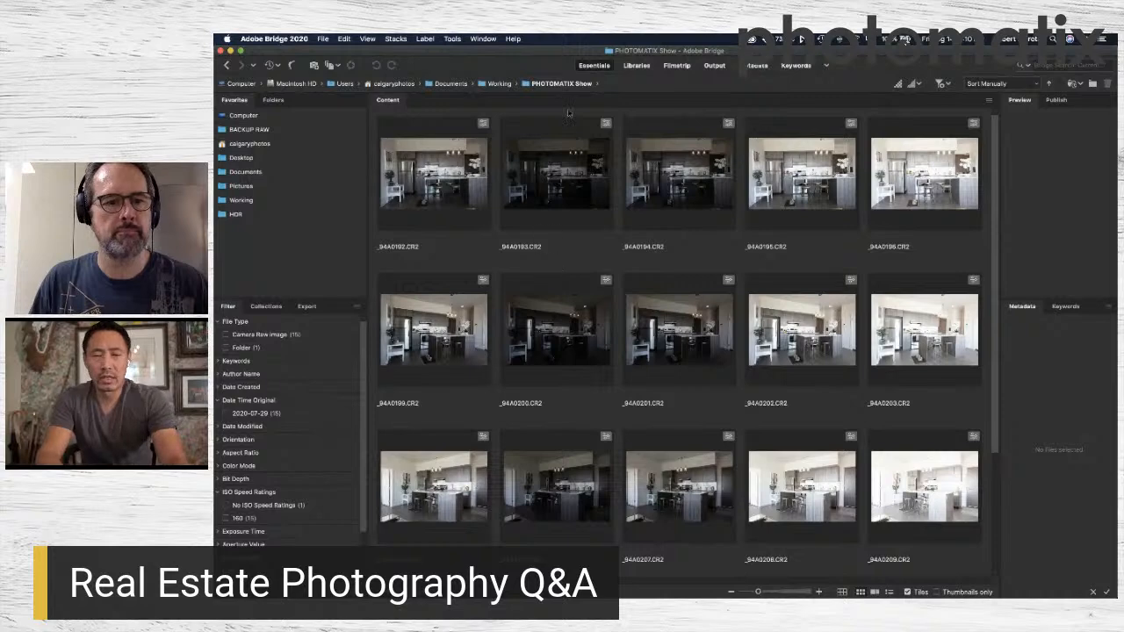
left_click(460, 180)
scroll(858, 375, "down", 3)
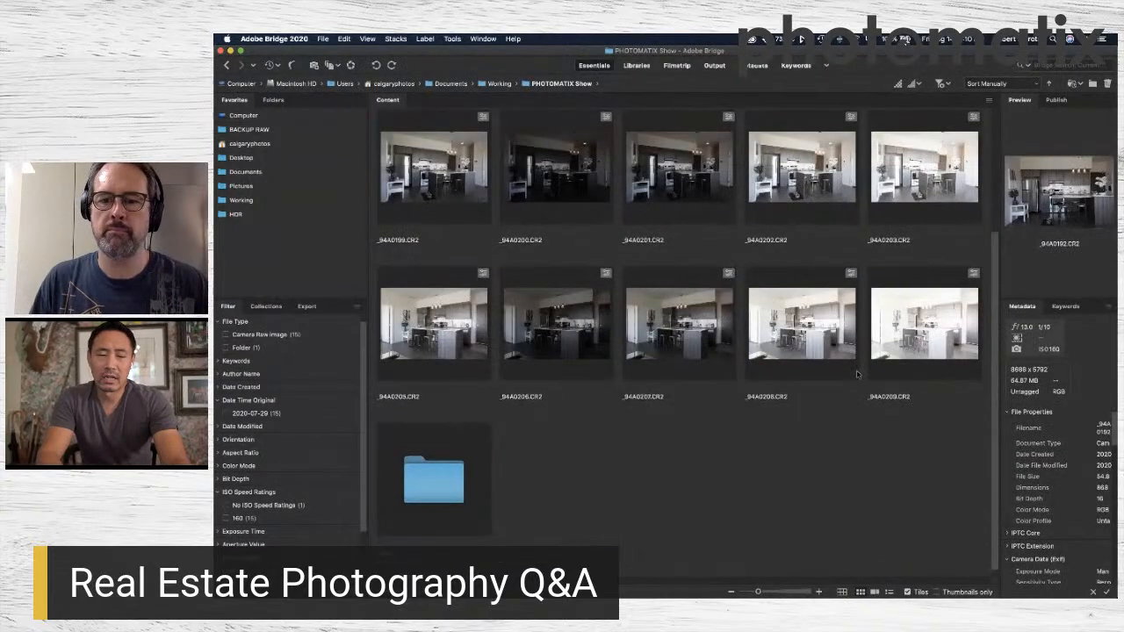
scroll(856, 375, "up", 3)
Select the 15 raw kitchen photos without the folder and open them in Camera Raw.
key("super+a")
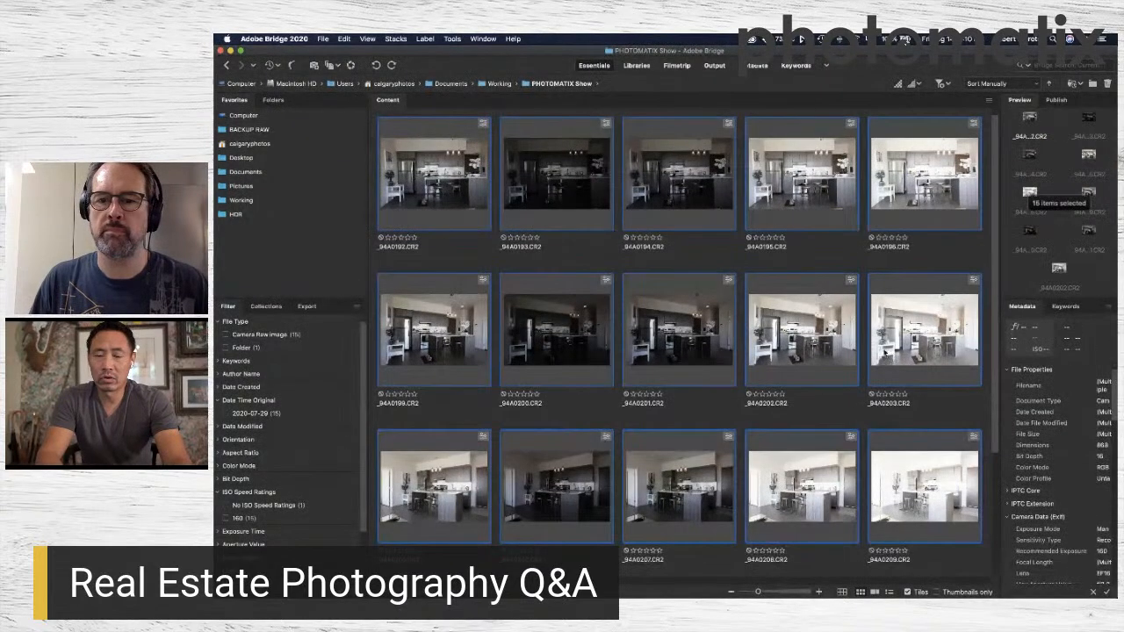
scroll(913, 457, "down", 3)
scroll(908, 324, "up", 2)
scroll(909, 314, "up", 1)
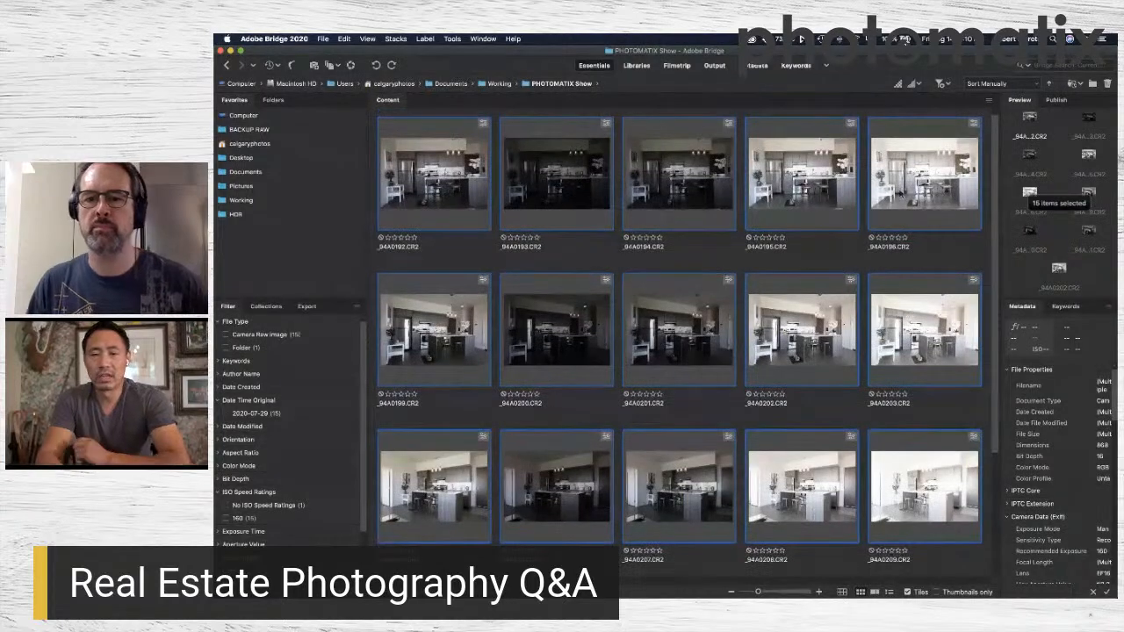
right_click(901, 188)
left_click(969, 211)
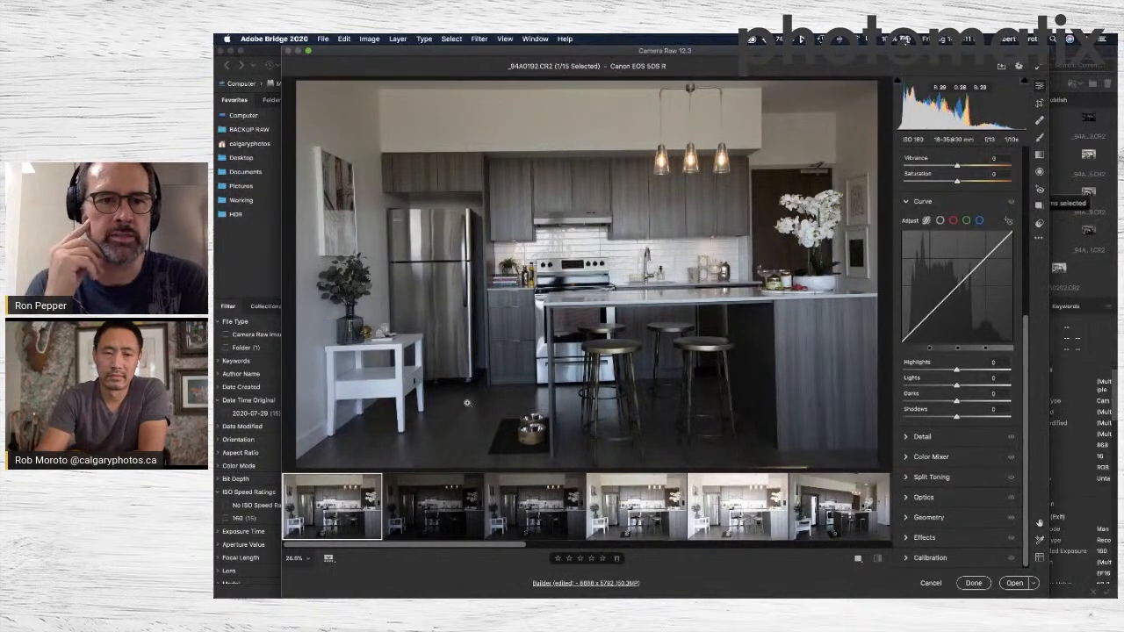
Select all 15 photos and correct their white balance by sampling the white side table area, finishing at temperature 7500 and tint +23.
mouse_move(474, 590)
scroll(929, 362, "up", 10)
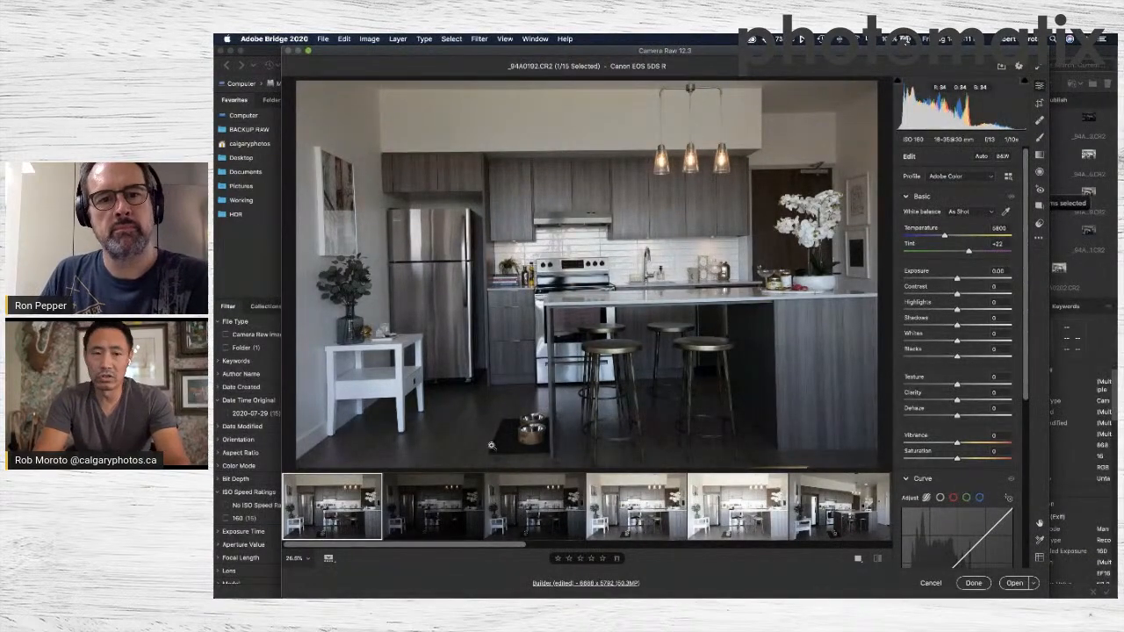
key("super+a")
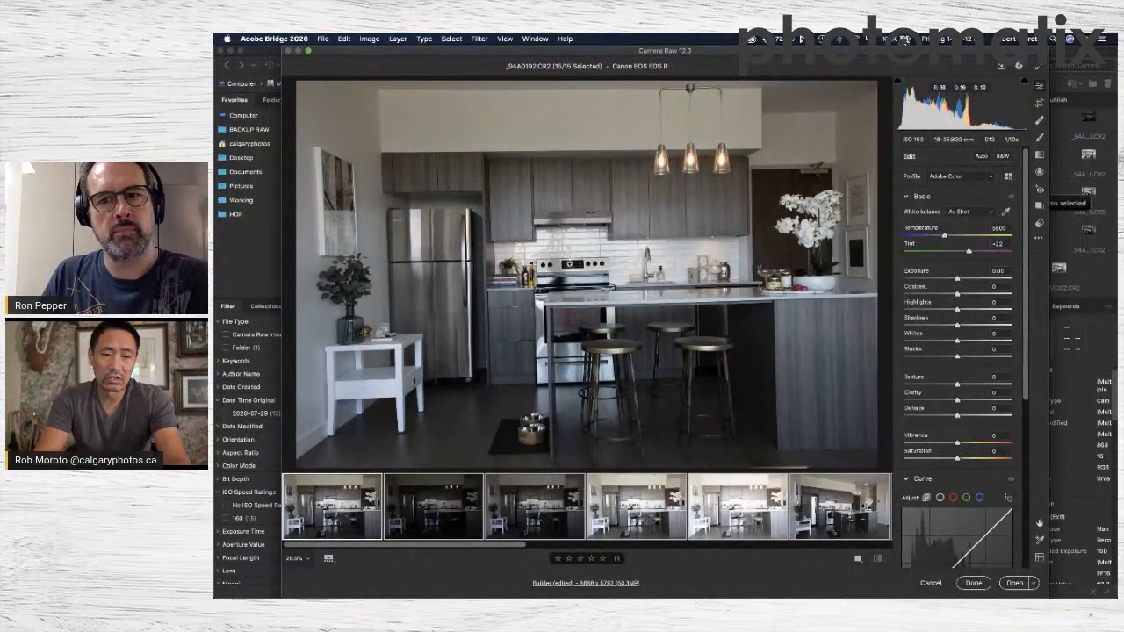
key("shift")
left_click(317, 372, "shift")
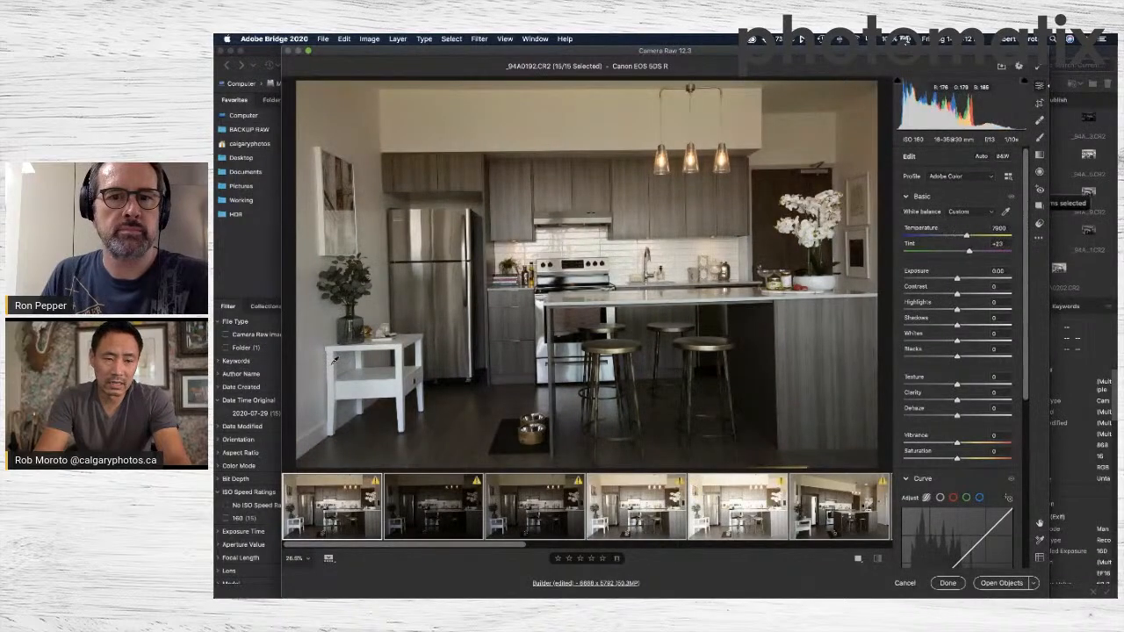
left_click(336, 344, "shift")
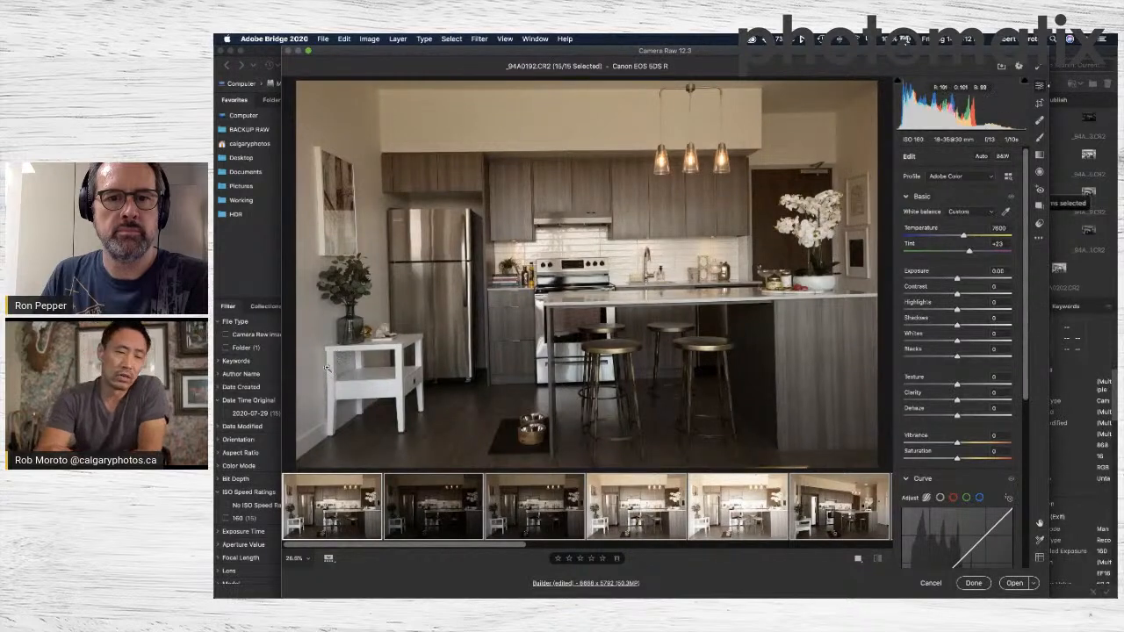
key("shift")
left_click(372, 381, "shift")
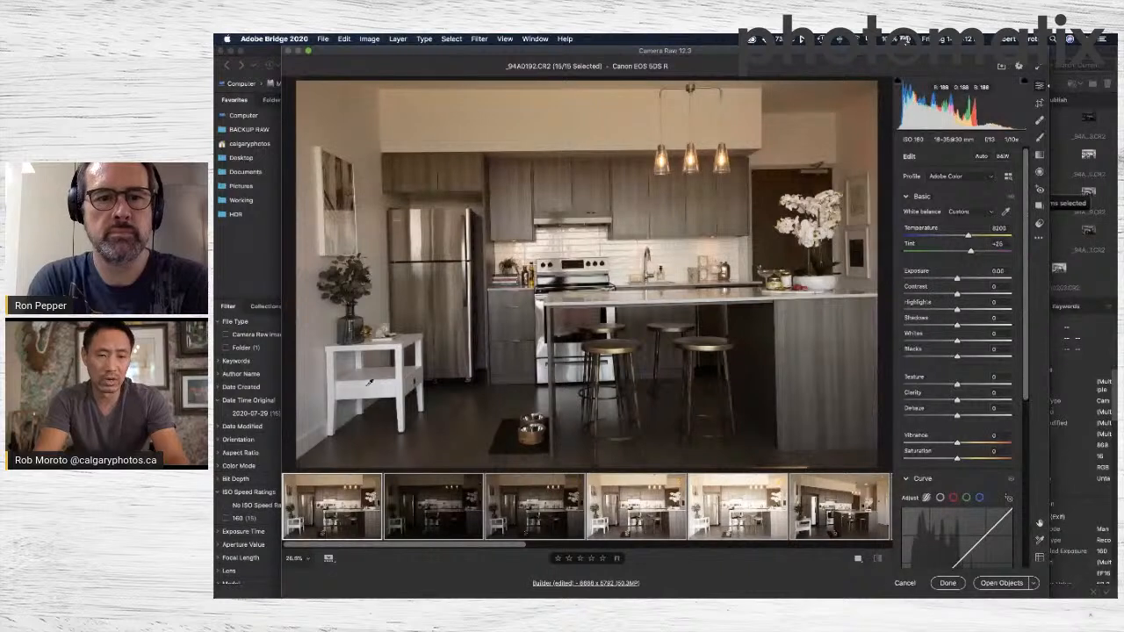
left_click(355, 345, "shift")
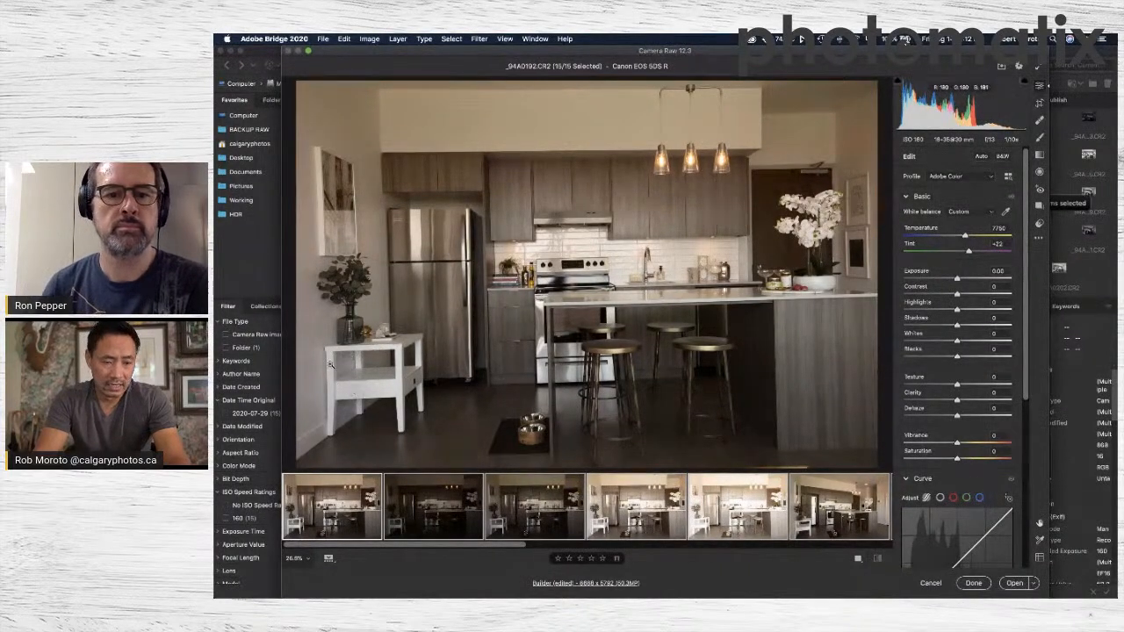
left_click_drag(966, 237, 969, 253)
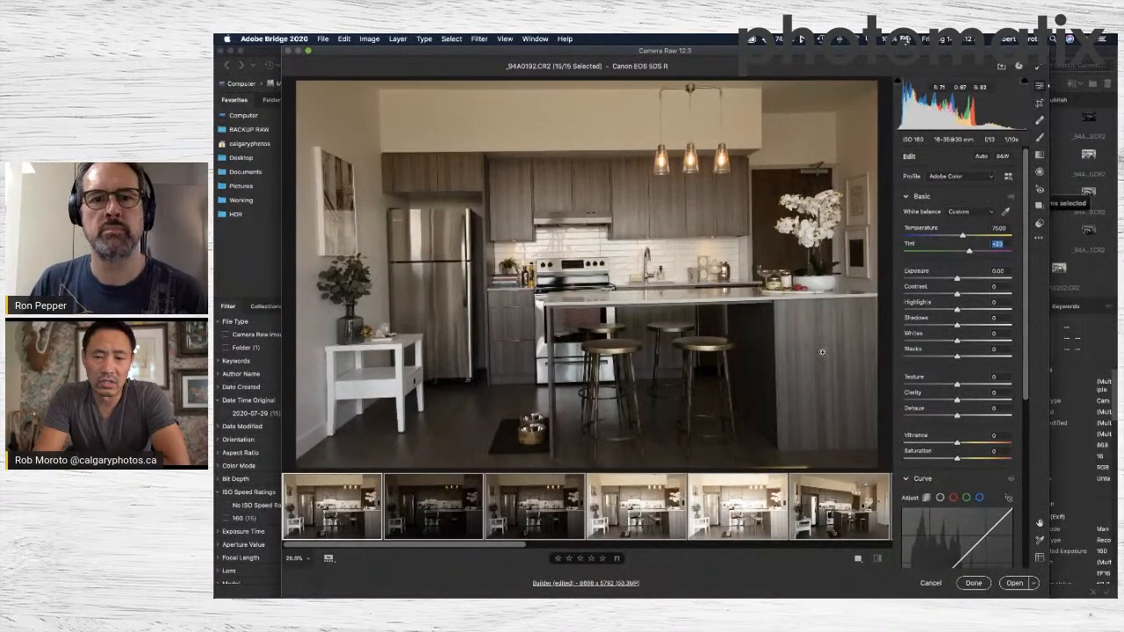
In the HSL Color Mixer, set the Oranges luminance to +28 and raise the Yellows luminance slightly.
scroll(969, 382, "down", 5)
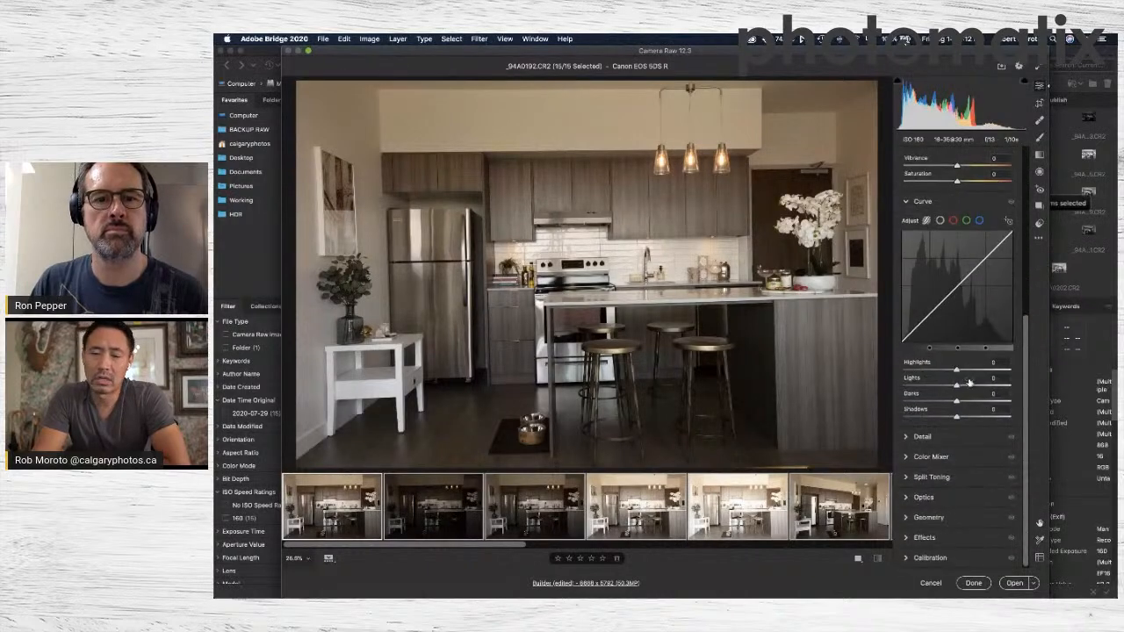
left_click(907, 460)
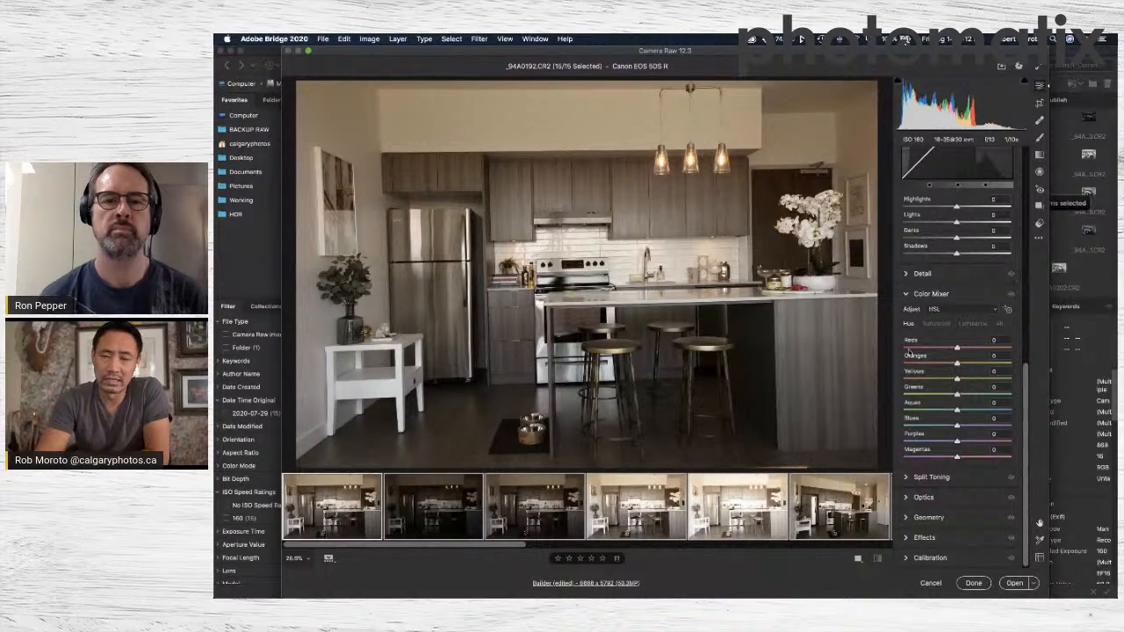
left_click(933, 309)
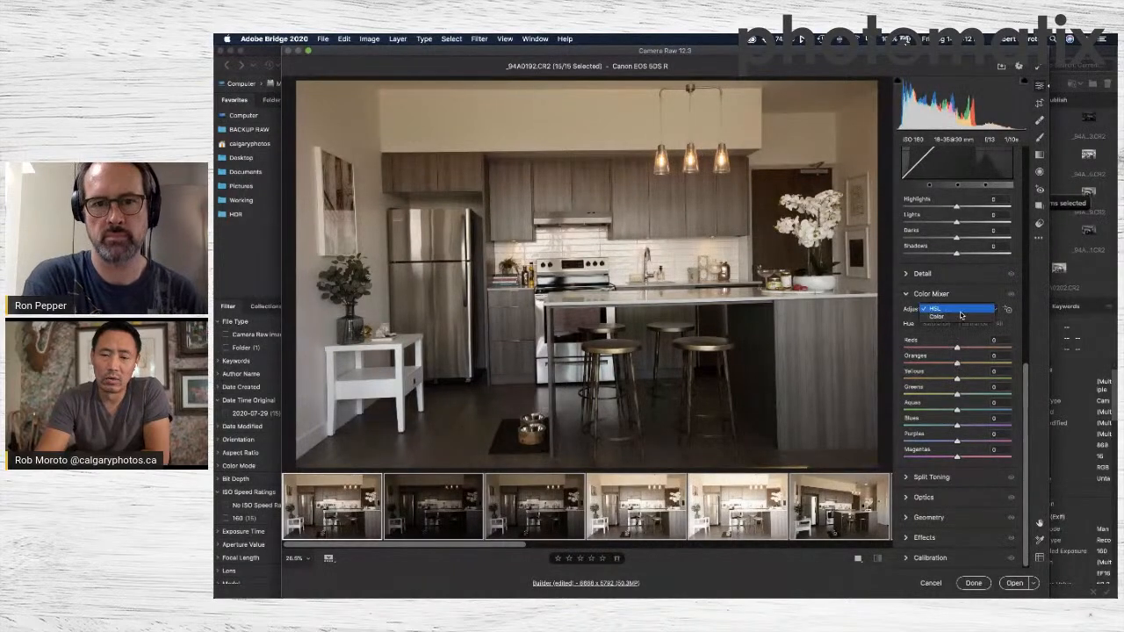
left_click(909, 312)
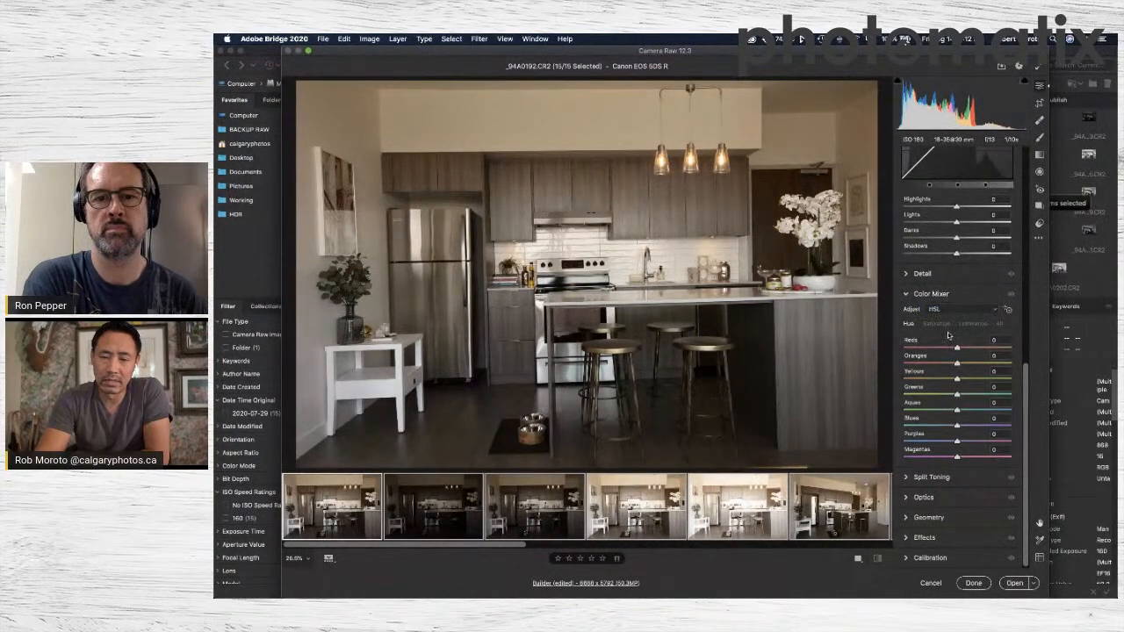
left_click(973, 327)
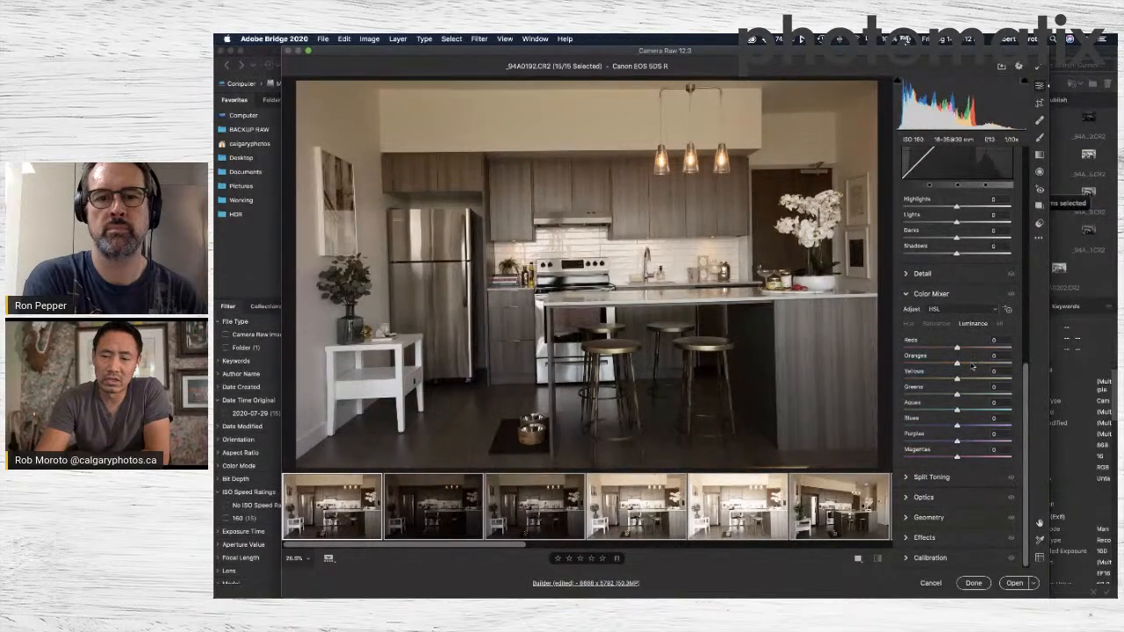
left_click(971, 363)
left_click(966, 380)
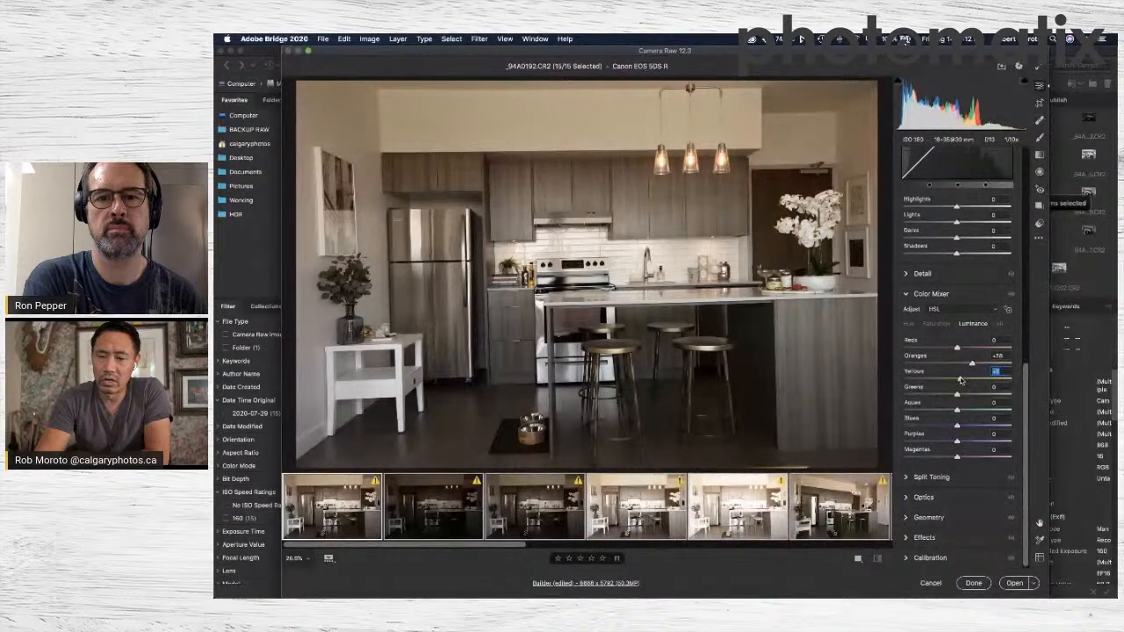
Reduce the color saturation of all selected photos to -25 for Oranges and -15 for Yellows.
left_click(944, 327)
left_click(948, 362)
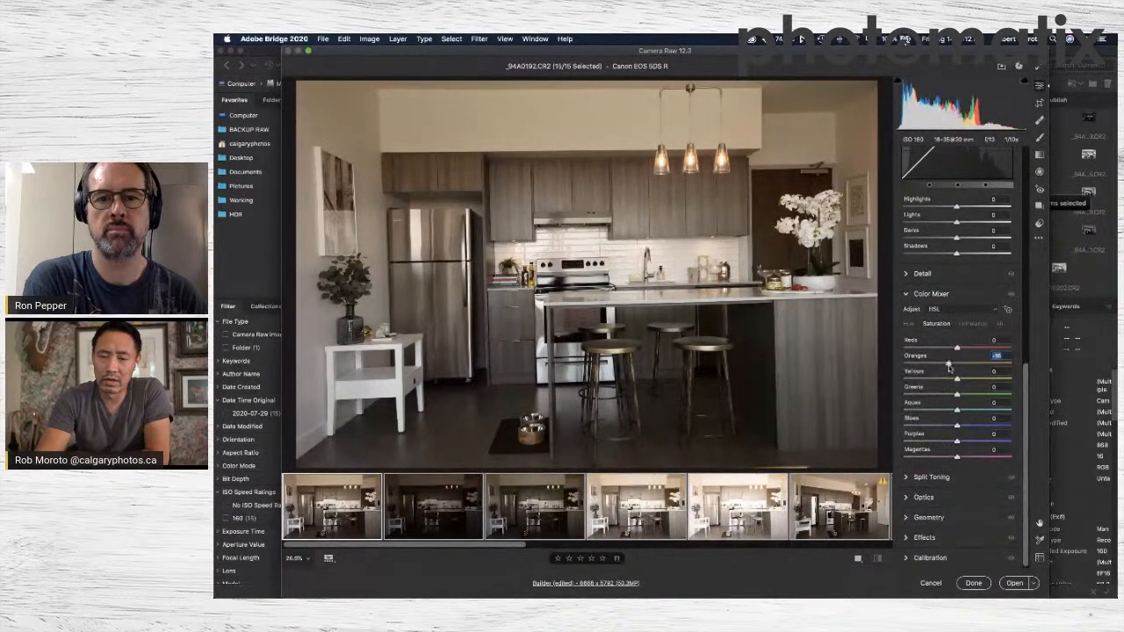
left_click(949, 378)
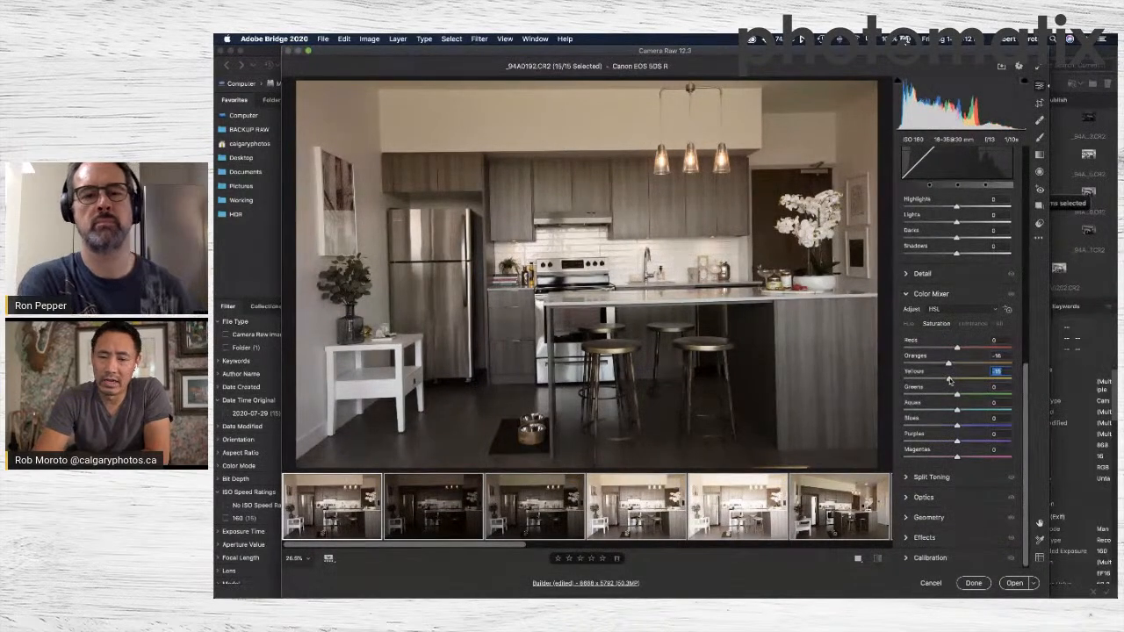
left_click(945, 363)
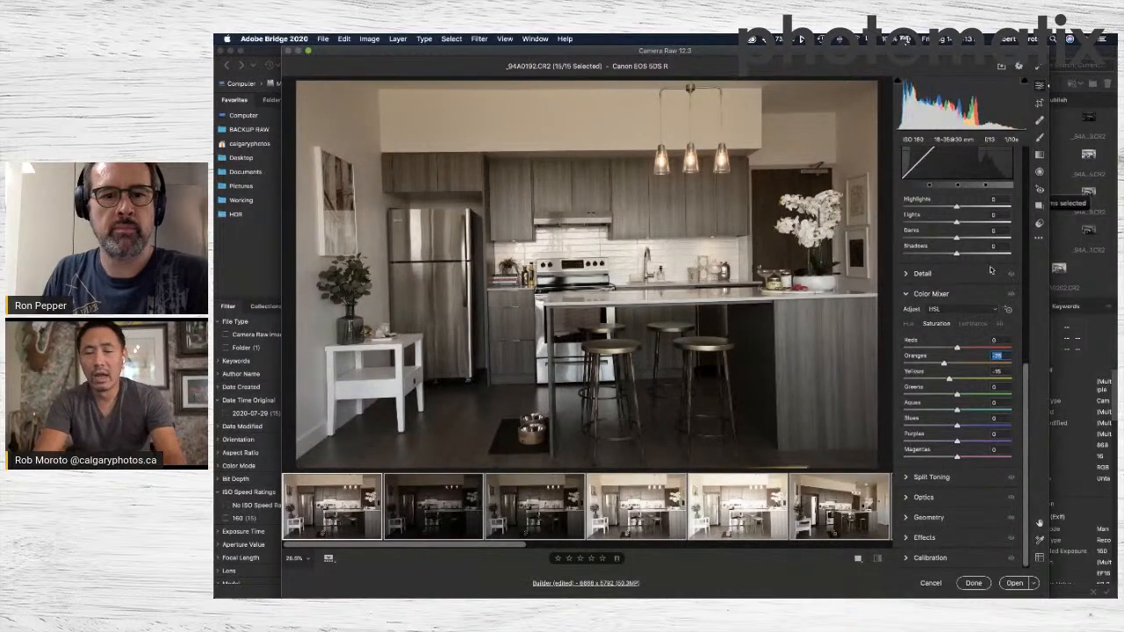
View the first photo and the darkest exposure of the kitchen, examining the pendant lights up close.
left_click(320, 498)
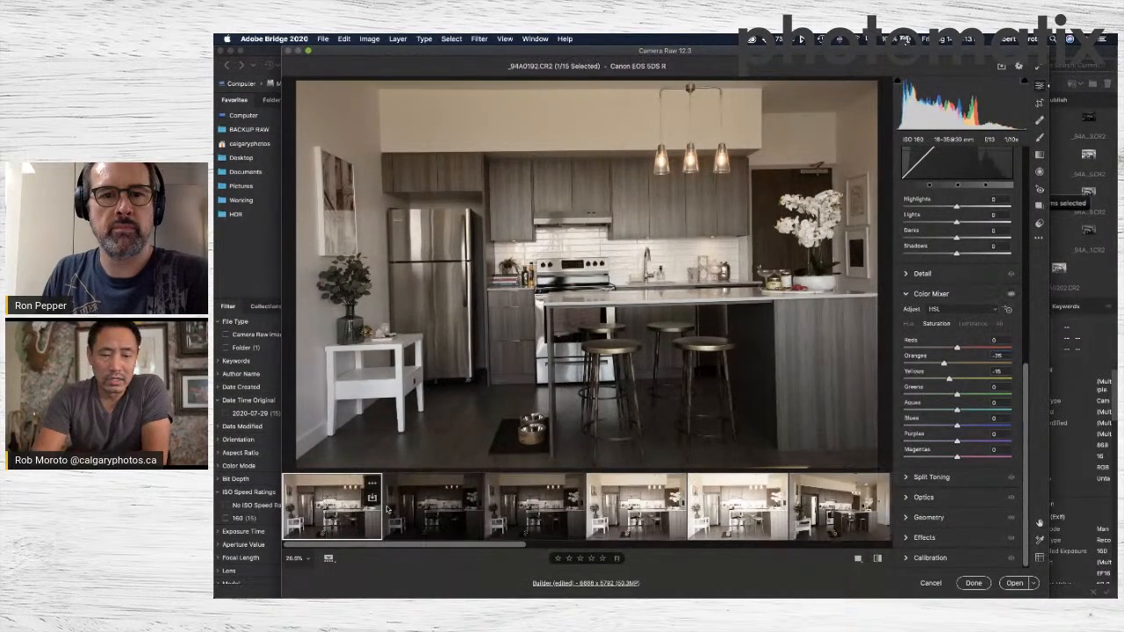
left_click(446, 509)
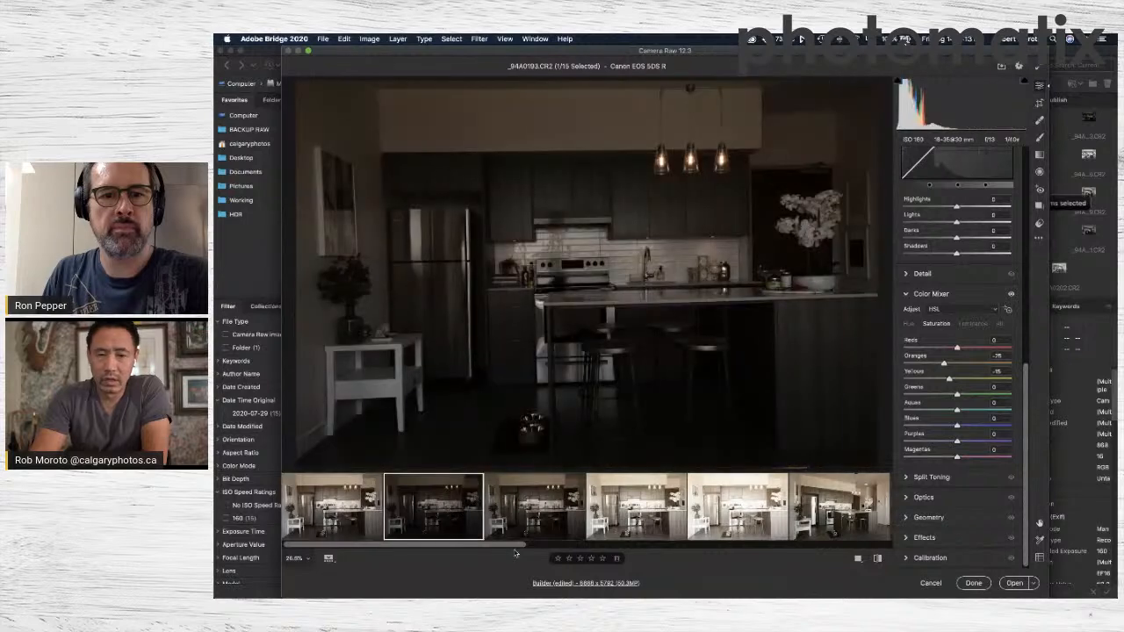
left_click(672, 162)
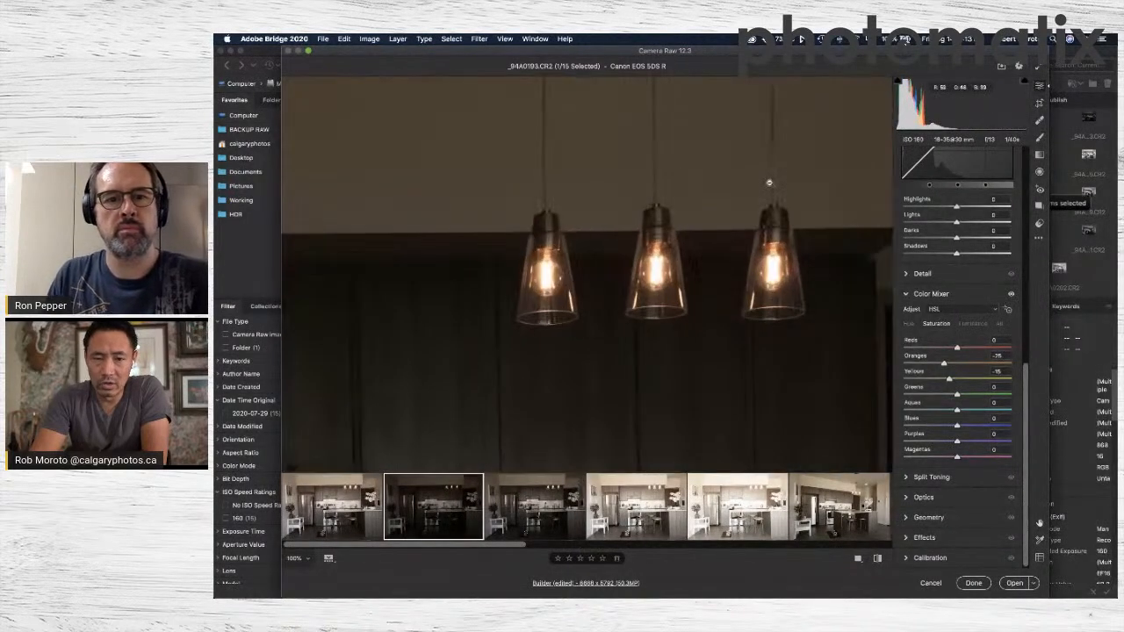
left_click(563, 283)
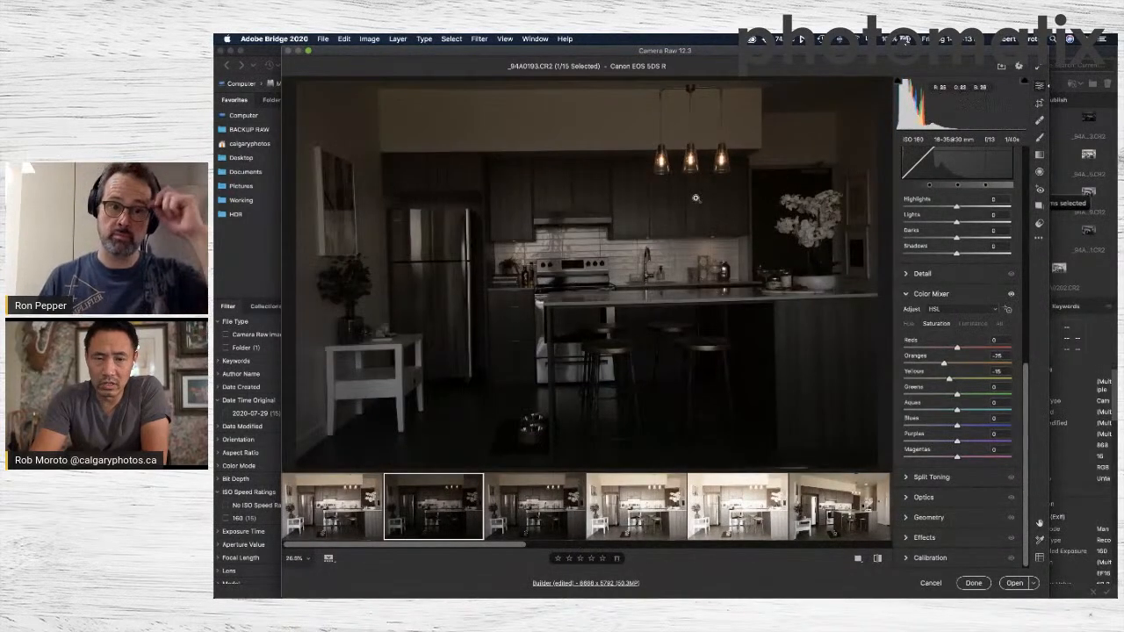
left_click(689, 167)
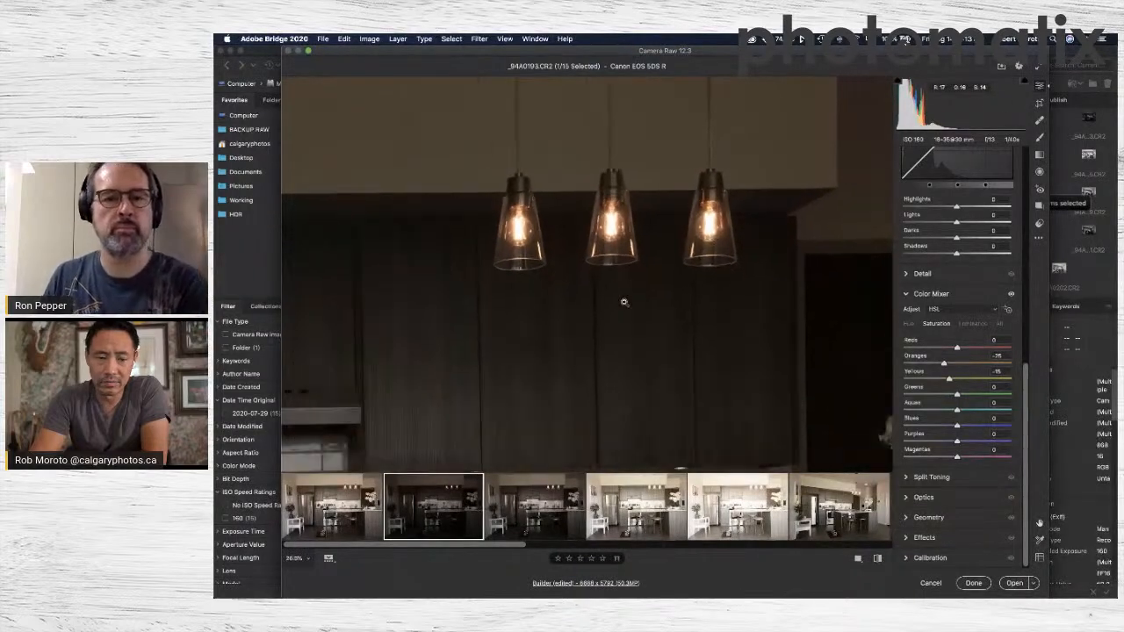
left_click(622, 301)
Compare the brighter exposures with the darker ones, examine the island and stools up close, and return to the first photo.
left_click(650, 518)
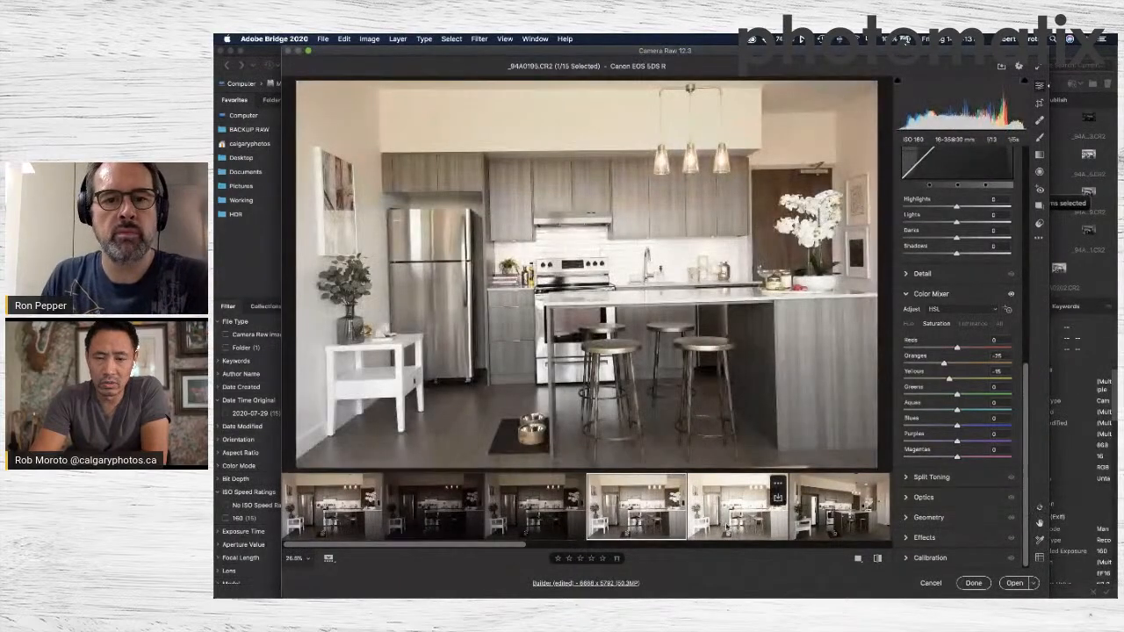
left_click(729, 525)
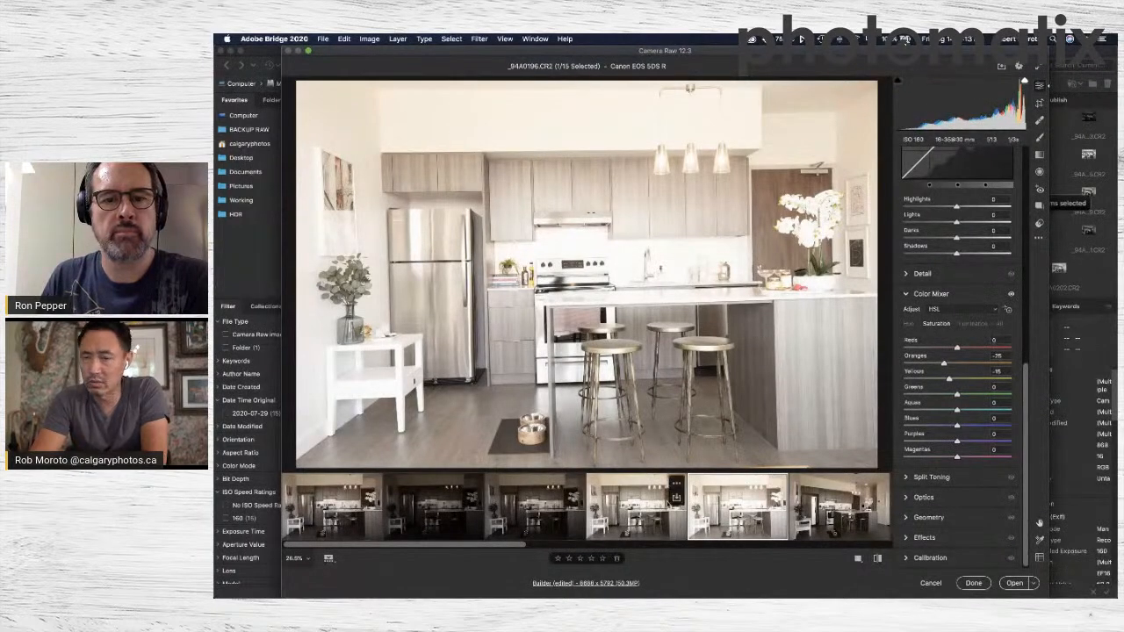
left_click(666, 506)
left_click(729, 513)
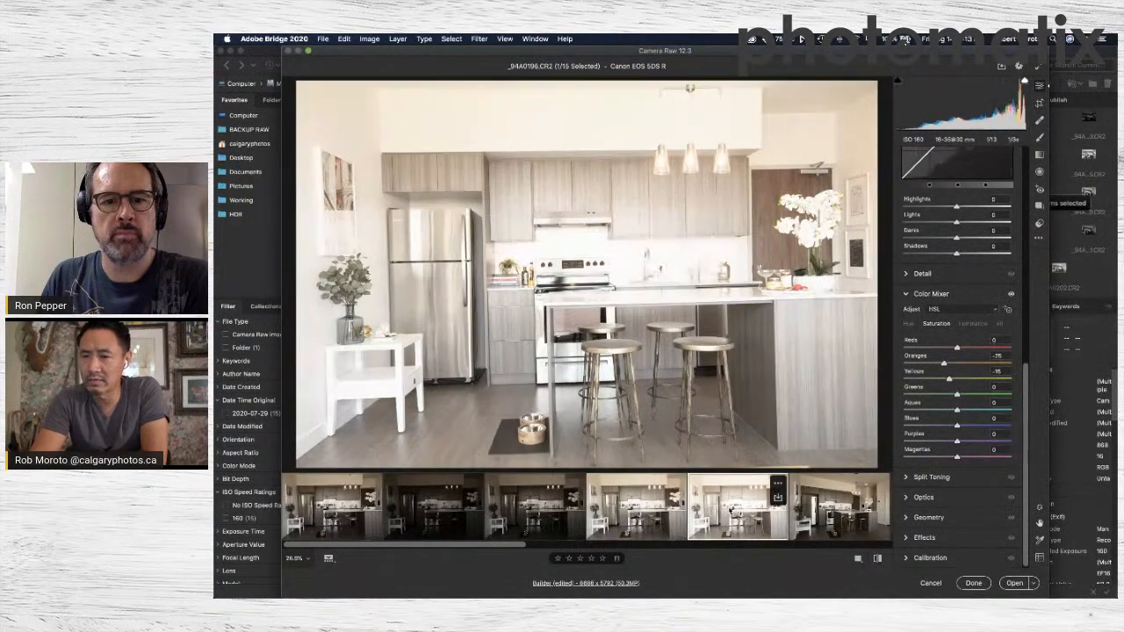
left_click(650, 516)
left_click(562, 514)
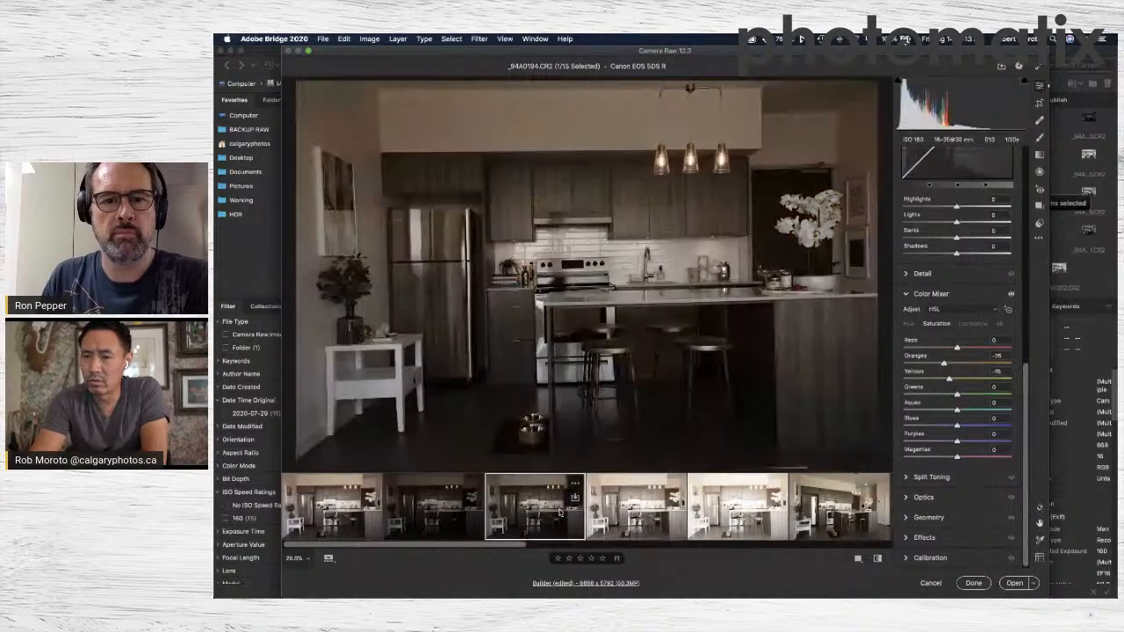
left_click(645, 525)
left_click(712, 527)
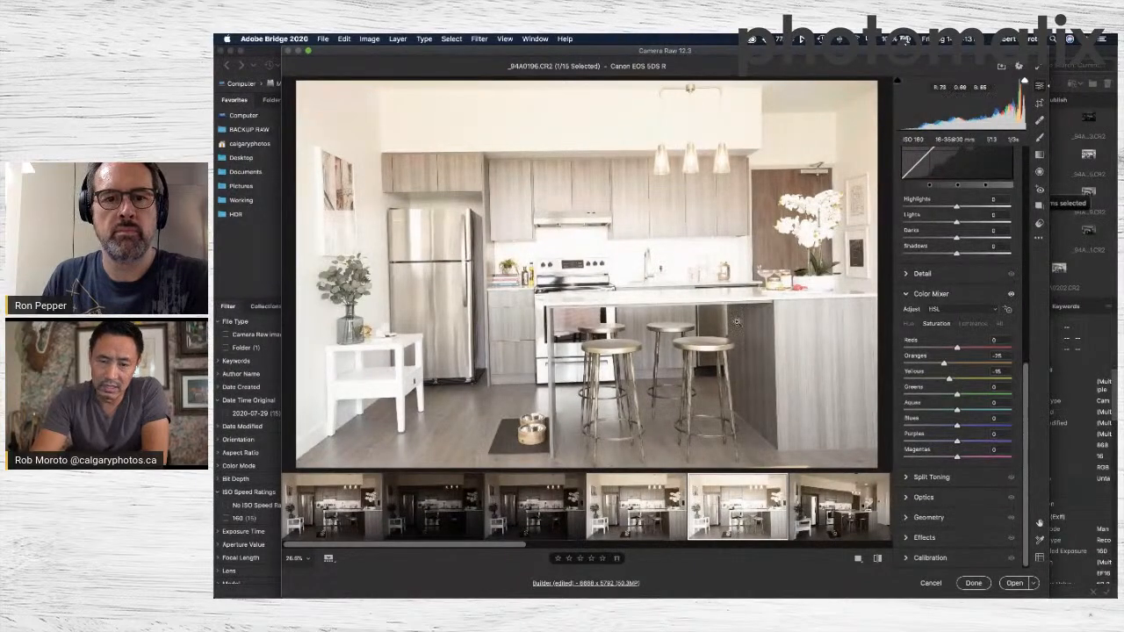
left_click(736, 322)
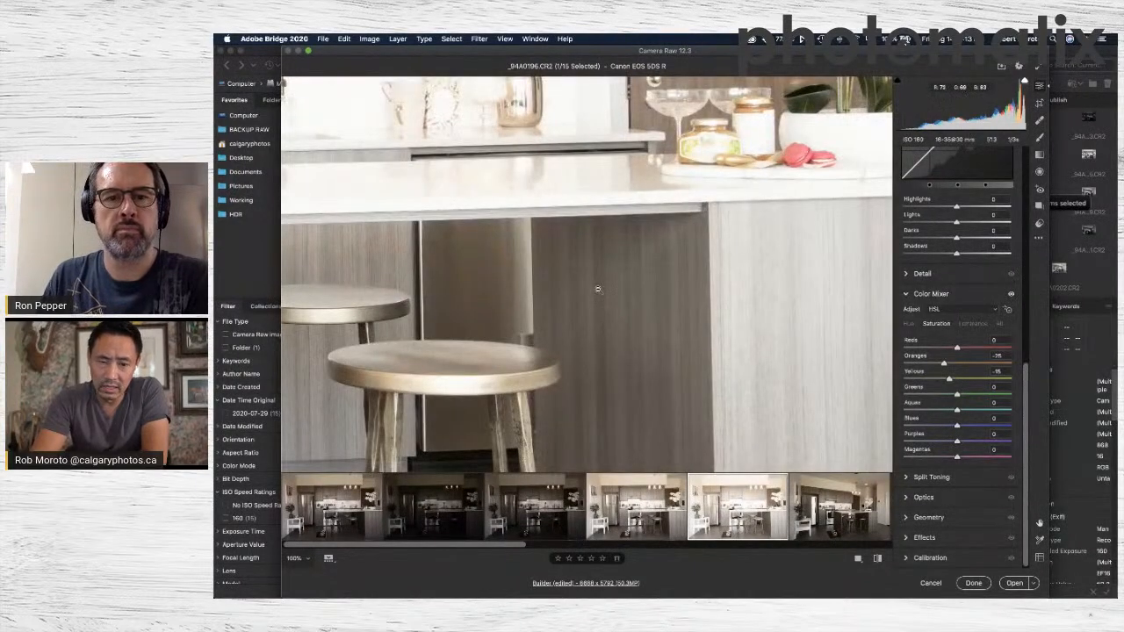
left_click(598, 289)
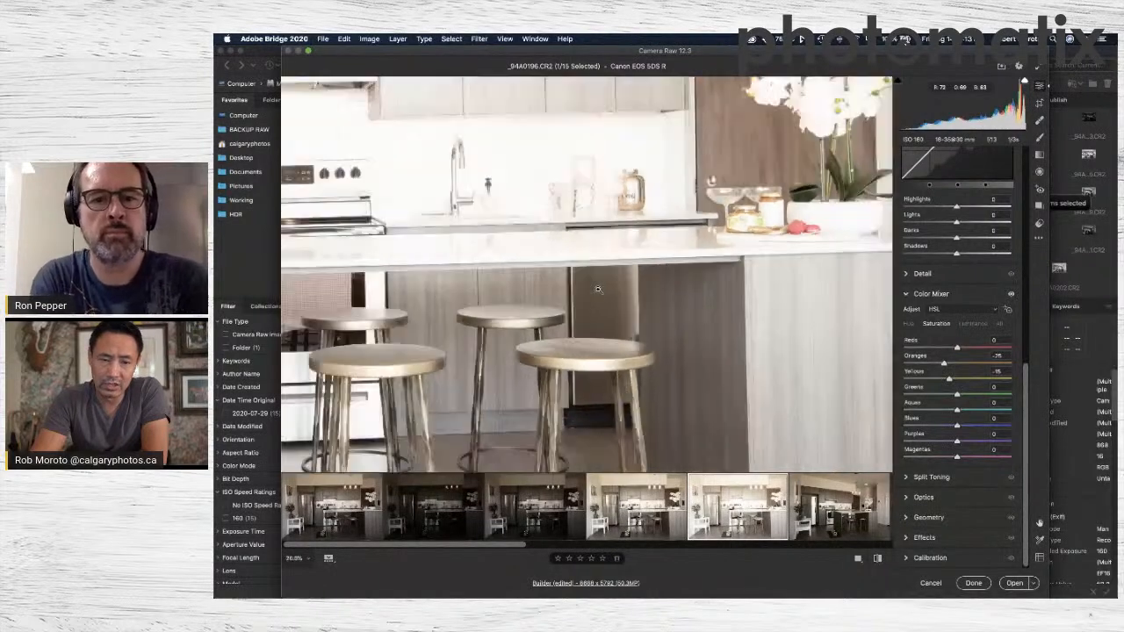
left_click(340, 524)
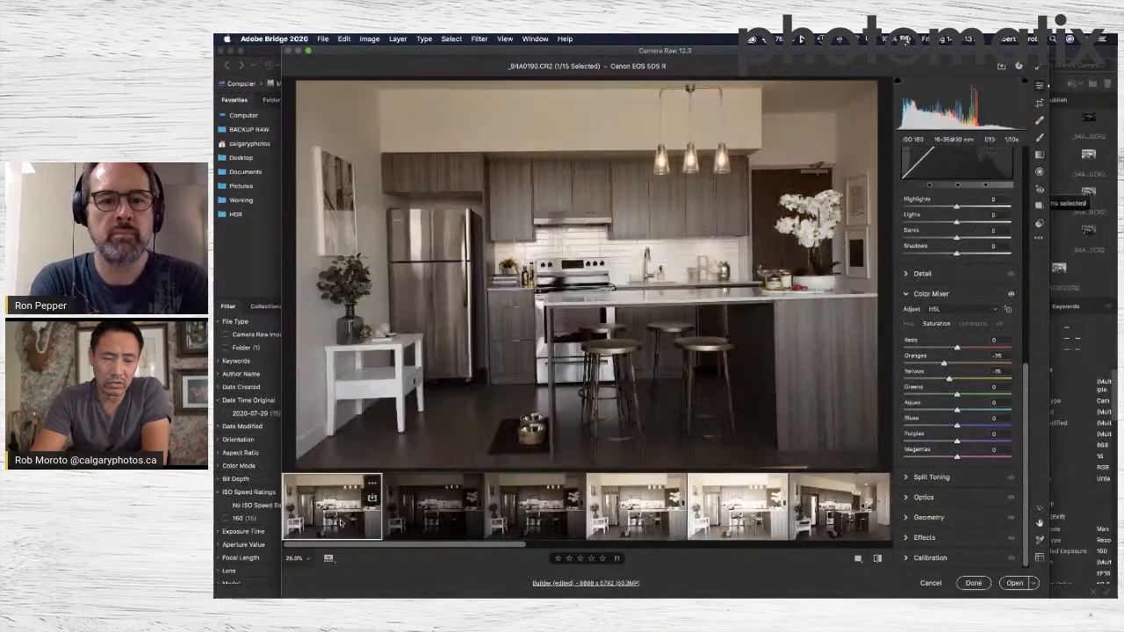
Select all 15 photos in the filmstrip and open the save options for them.
key("super+a")
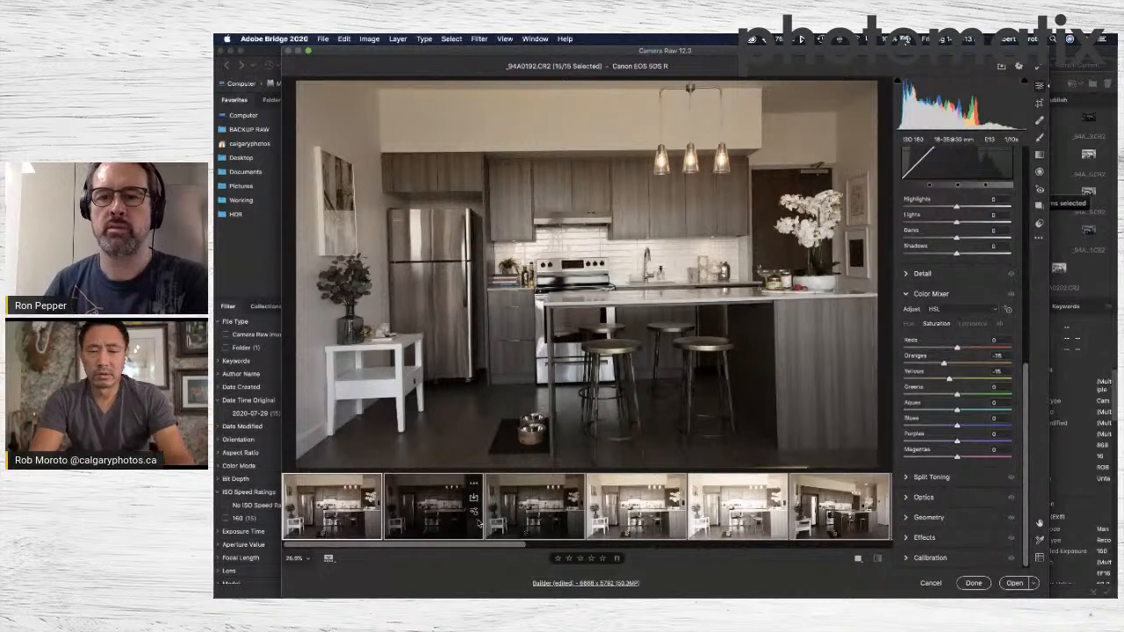
scroll(766, 502, "right", 10)
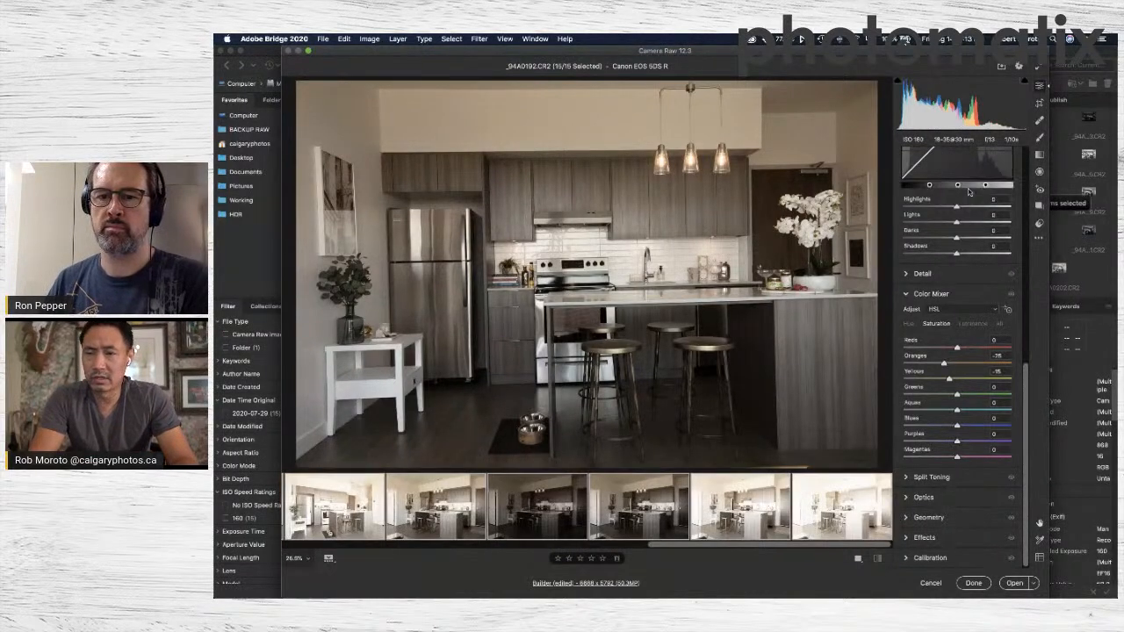
left_click(1002, 68)
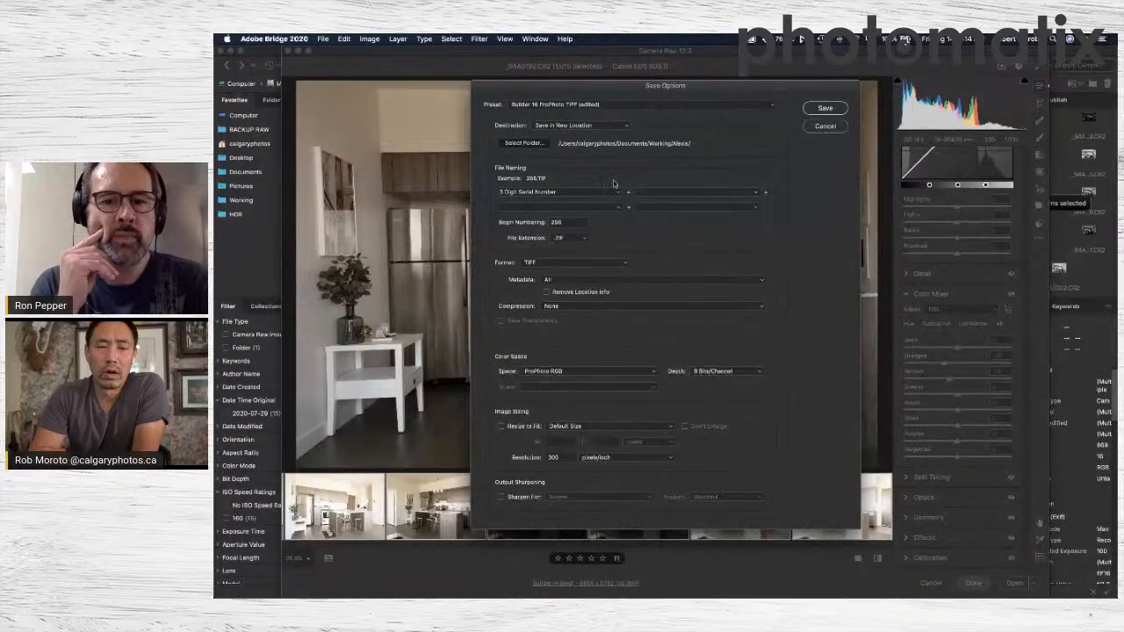
Create a folder named HDR inside Working/PHOTOMATIX Show, choose it as the save destination, and close the save options.
left_click(526, 144)
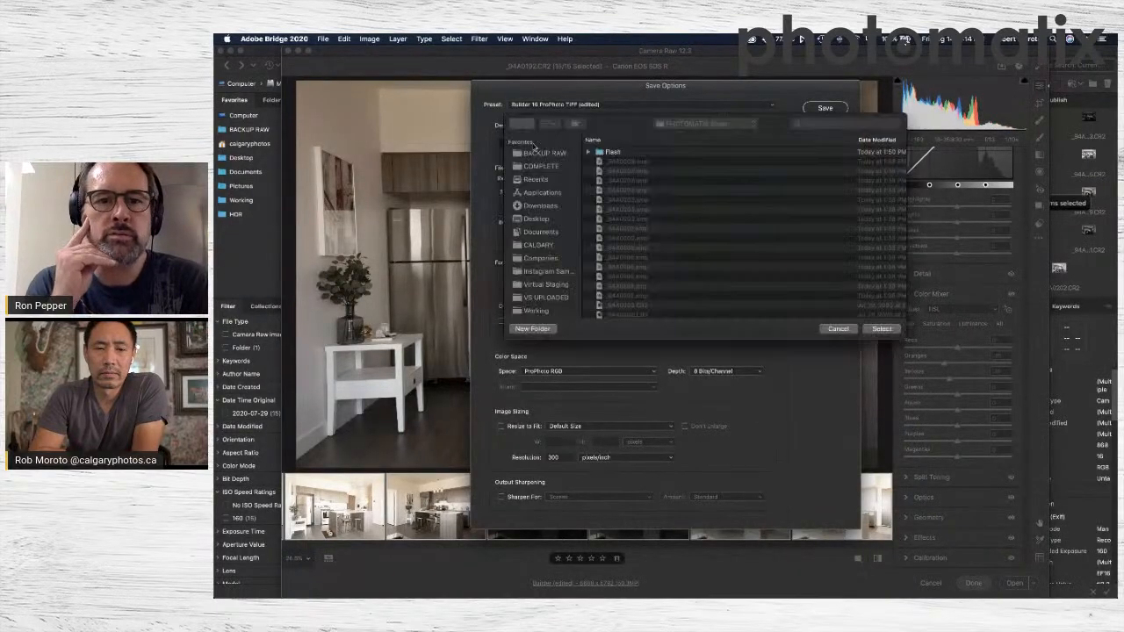
left_click(671, 125)
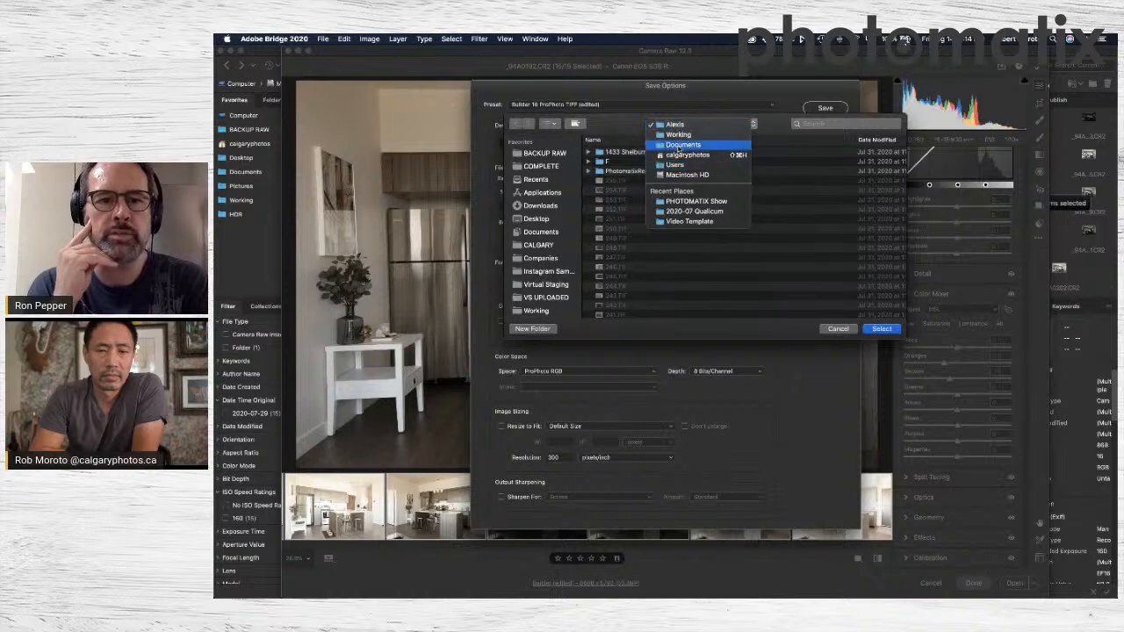
left_click(678, 134)
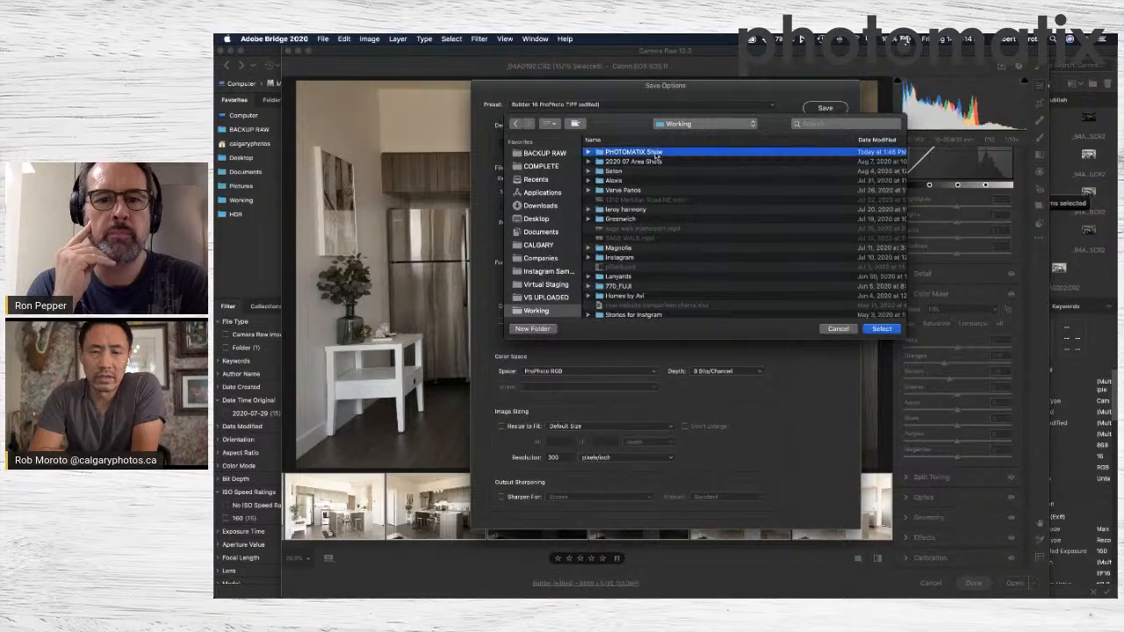
double_click(657, 154)
left_click(532, 328)
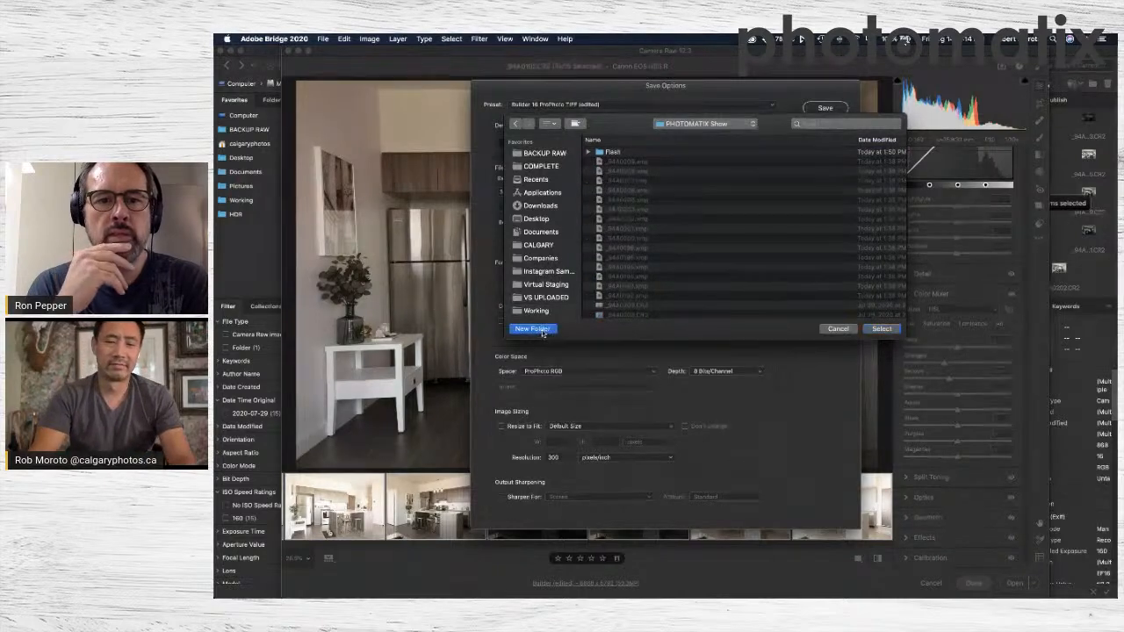
type("HDR")
key("Return")
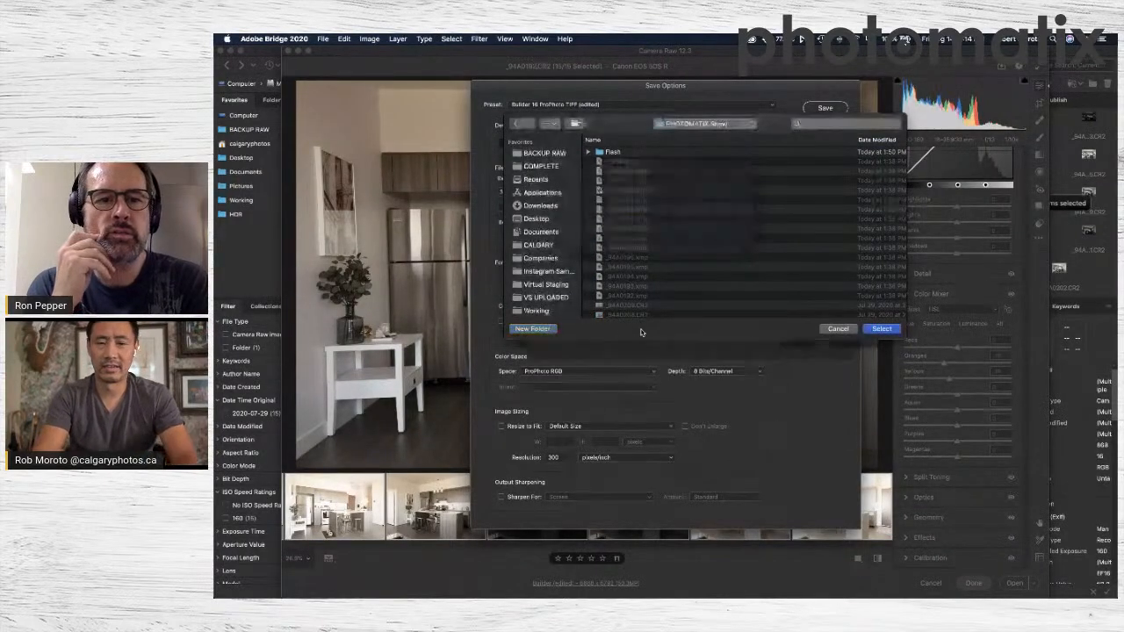
left_click(881, 329)
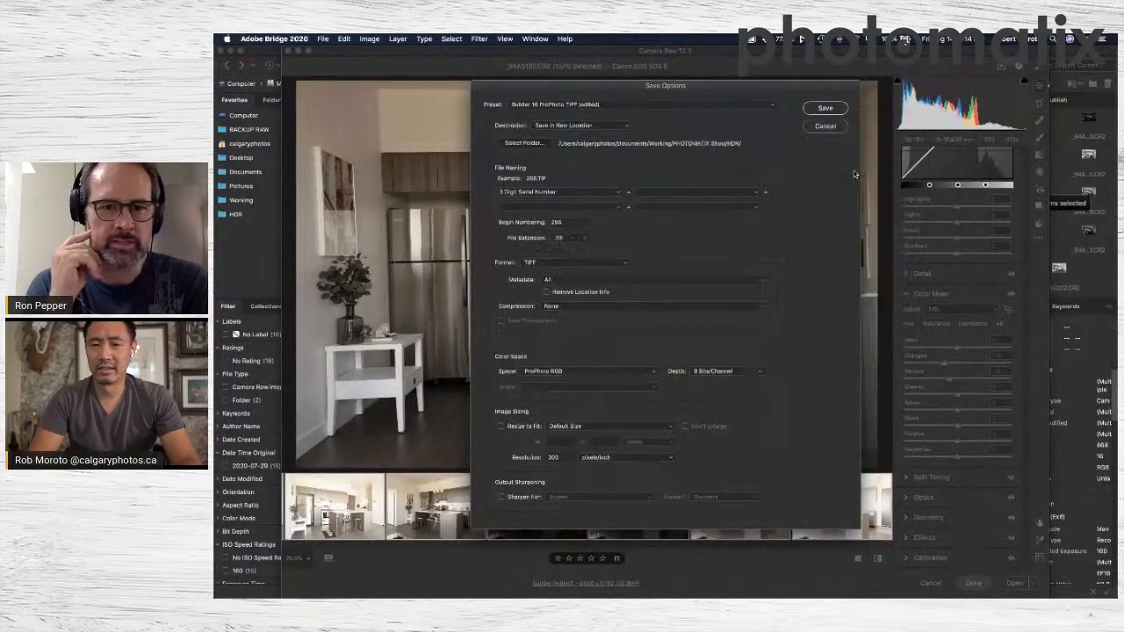
key("Return")
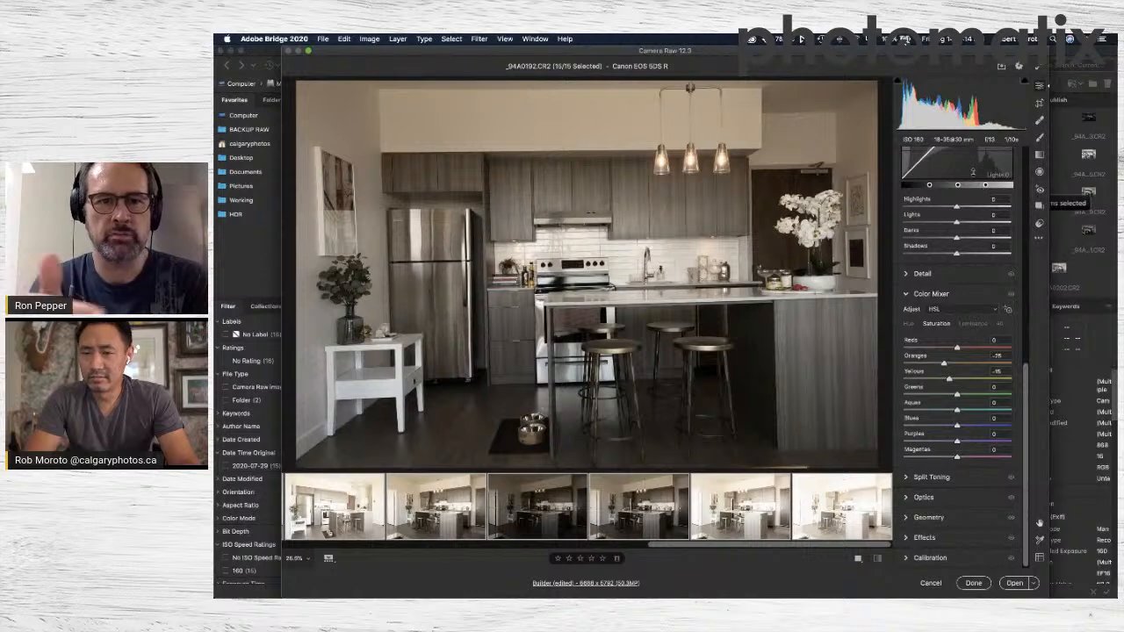
In the Optics settings, enable profile corrections and chromatic aberration removal for all 15 selected photos.
scroll(975, 180, "up", 10)
scroll(957, 351, "down", 10)
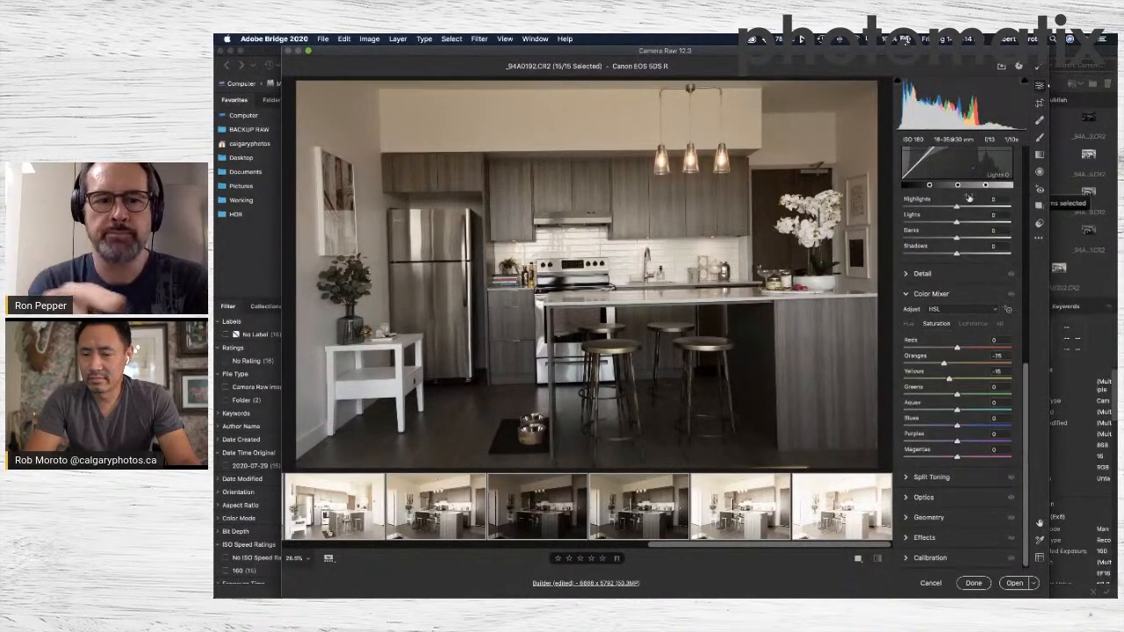
left_click(910, 498)
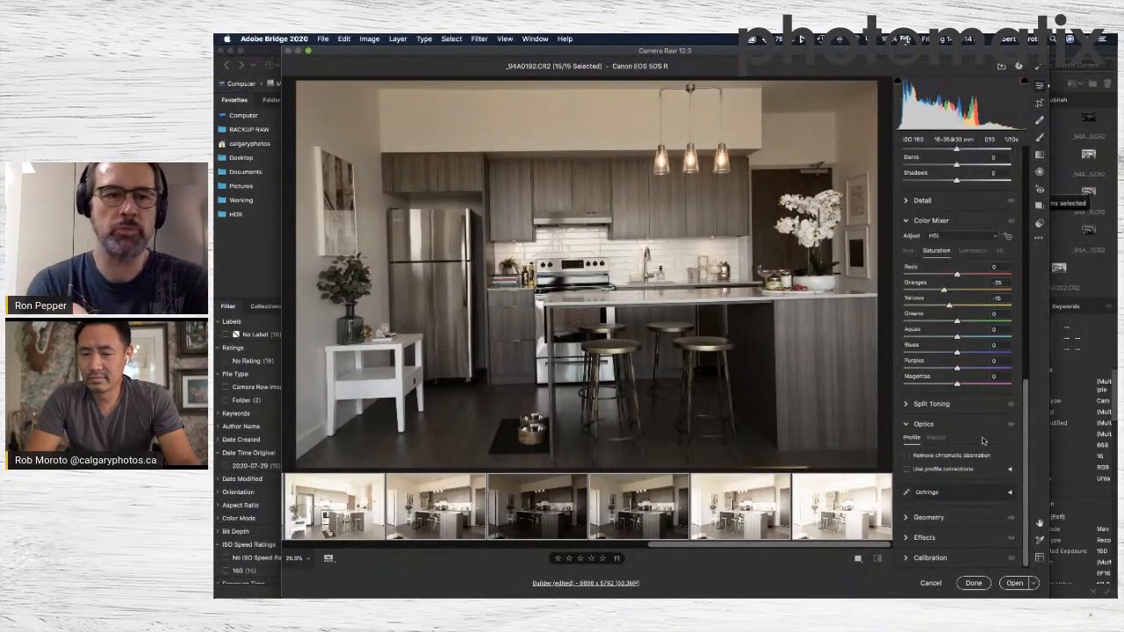
left_click(907, 469)
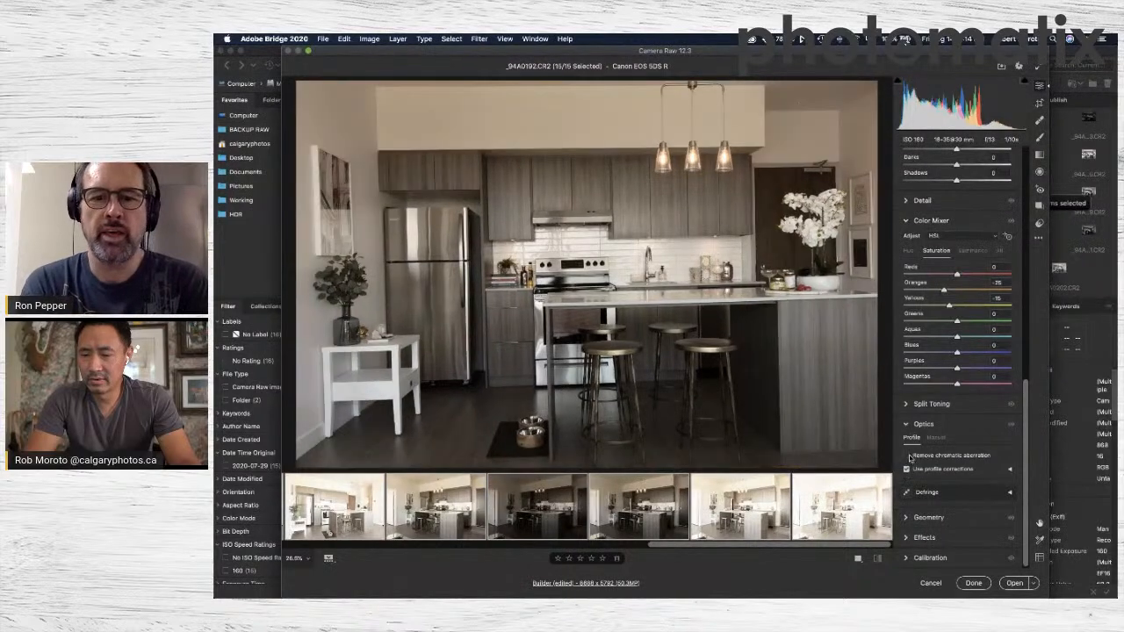
left_click(908, 455)
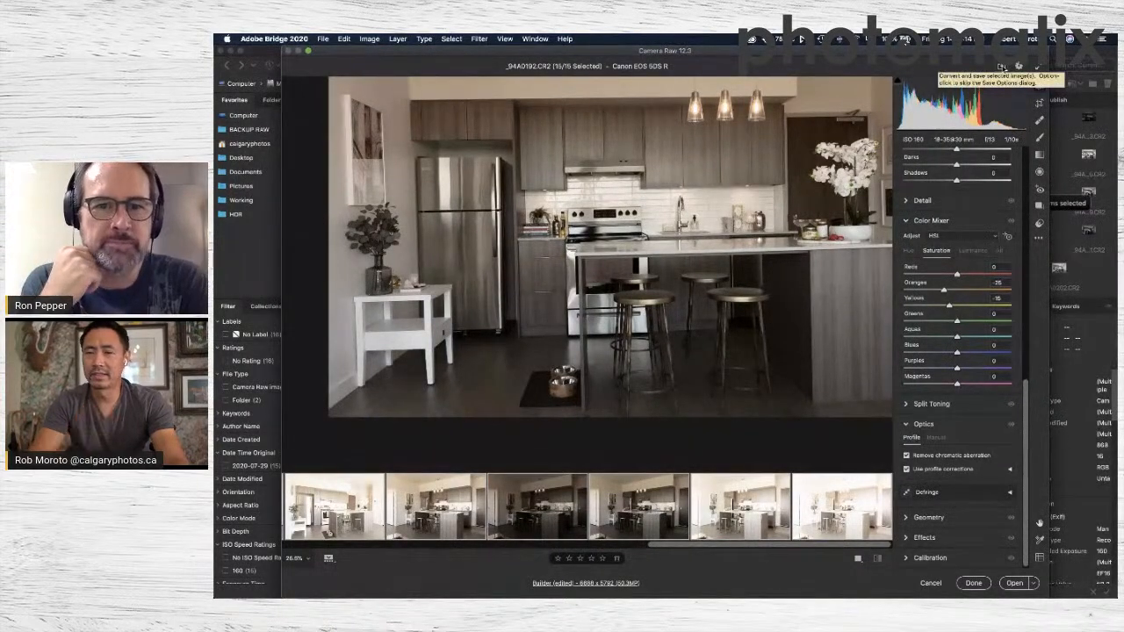
In the save options, set the file numbering to begin at 1 and the color depth to 16 Bits/Channel.
left_click(1001, 67)
double_click(560, 222)
type("1")
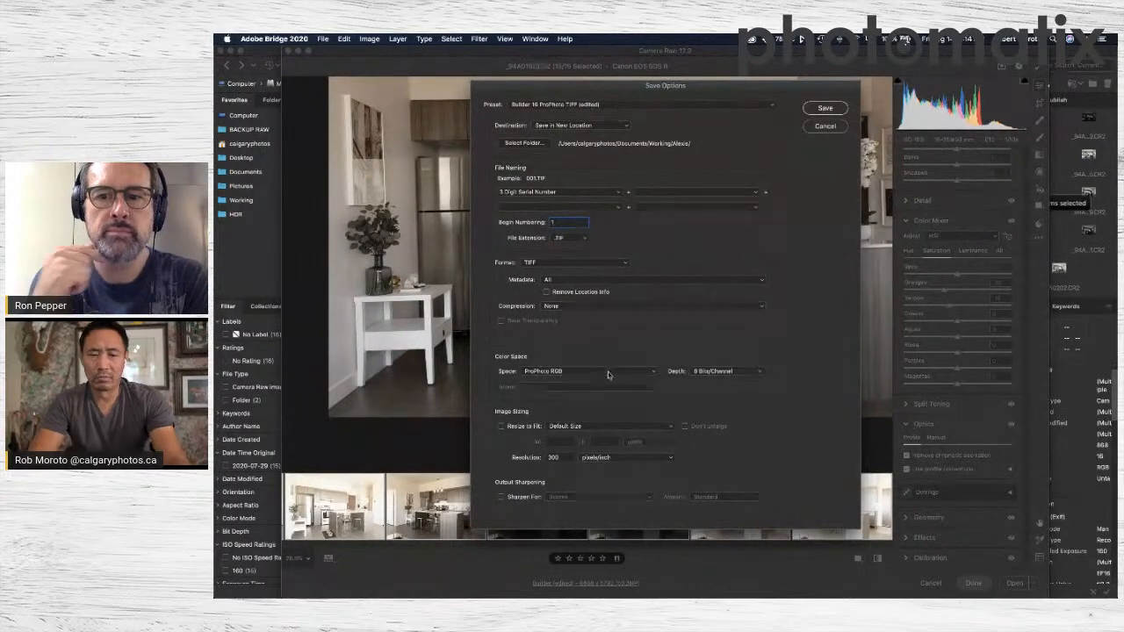
left_click(738, 371)
left_click(718, 378)
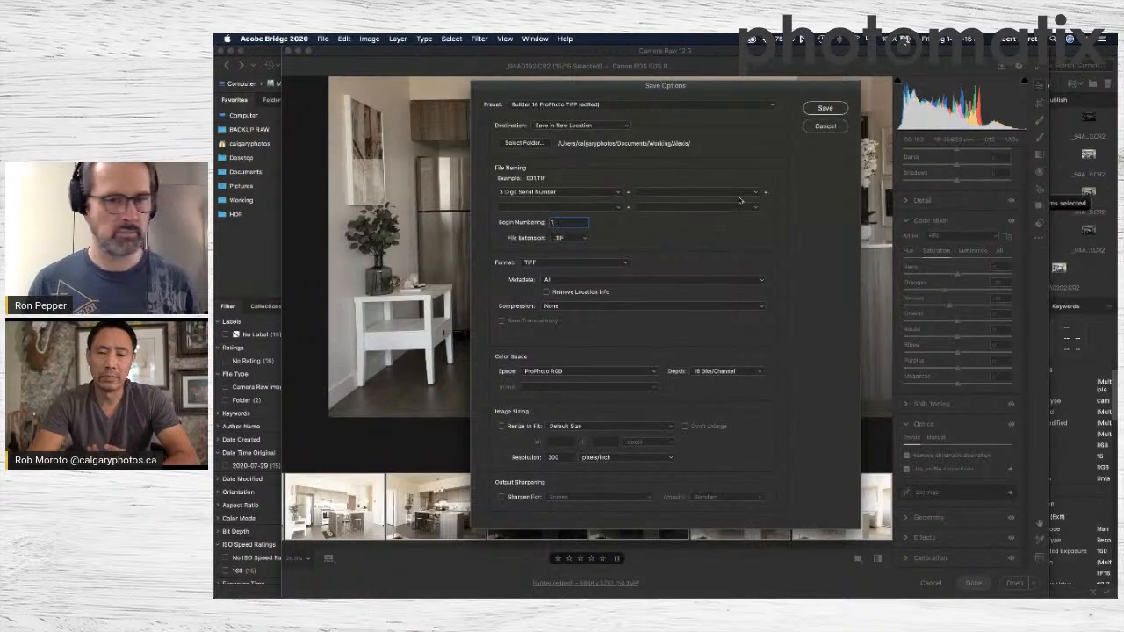
Set the save destination to the HDR folder inside PHOTOMATIX Show.
left_click(525, 143)
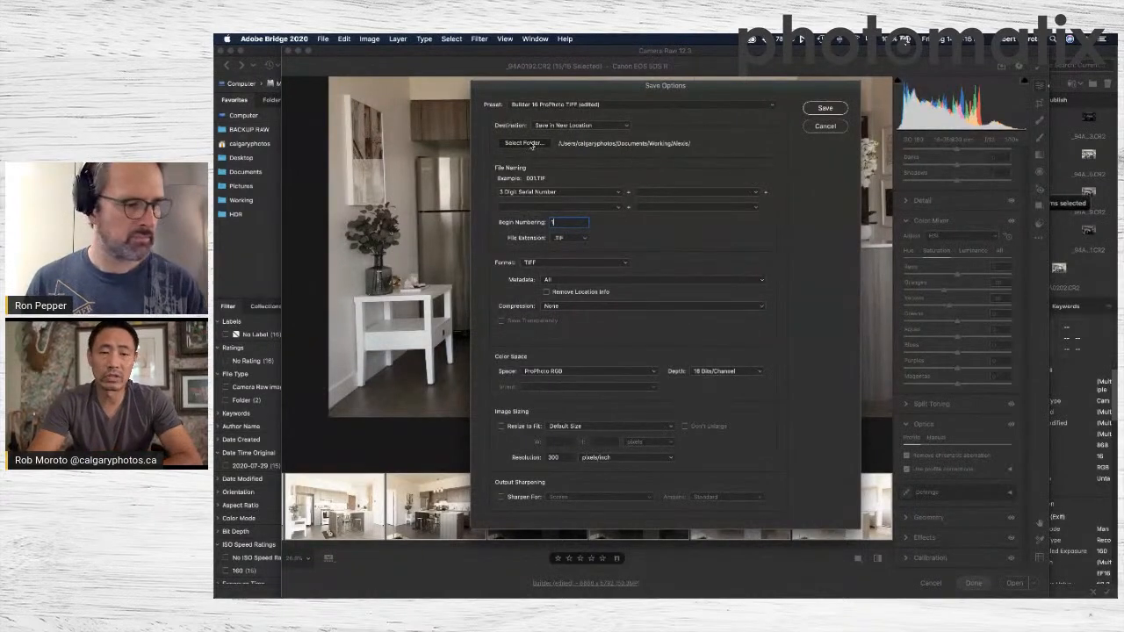
left_click(673, 132)
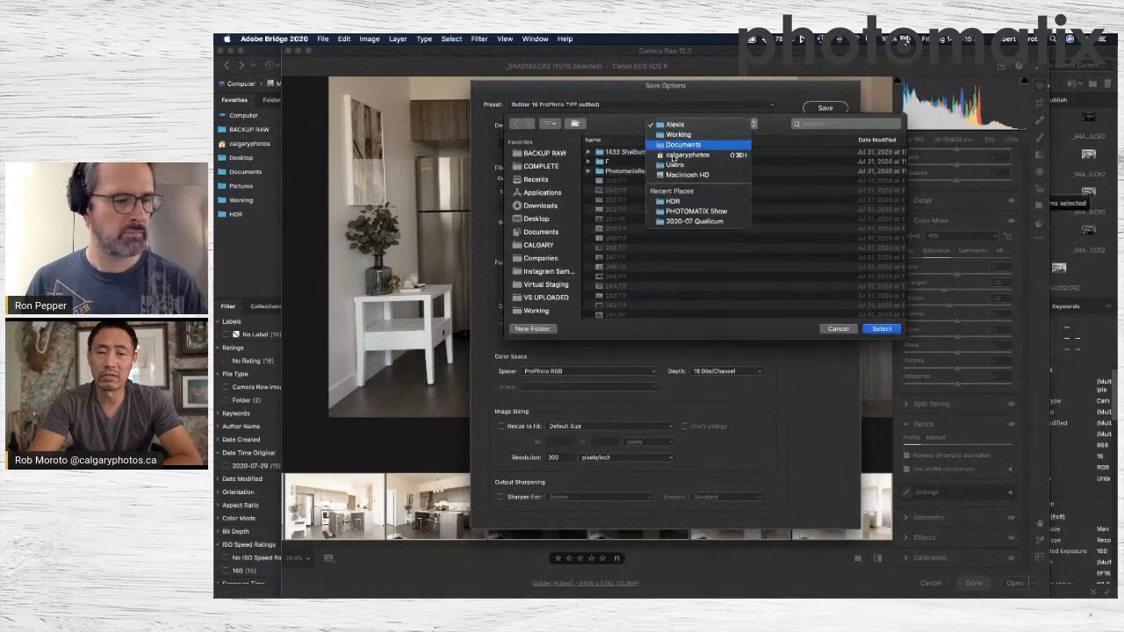
left_click(678, 207)
left_click(728, 129)
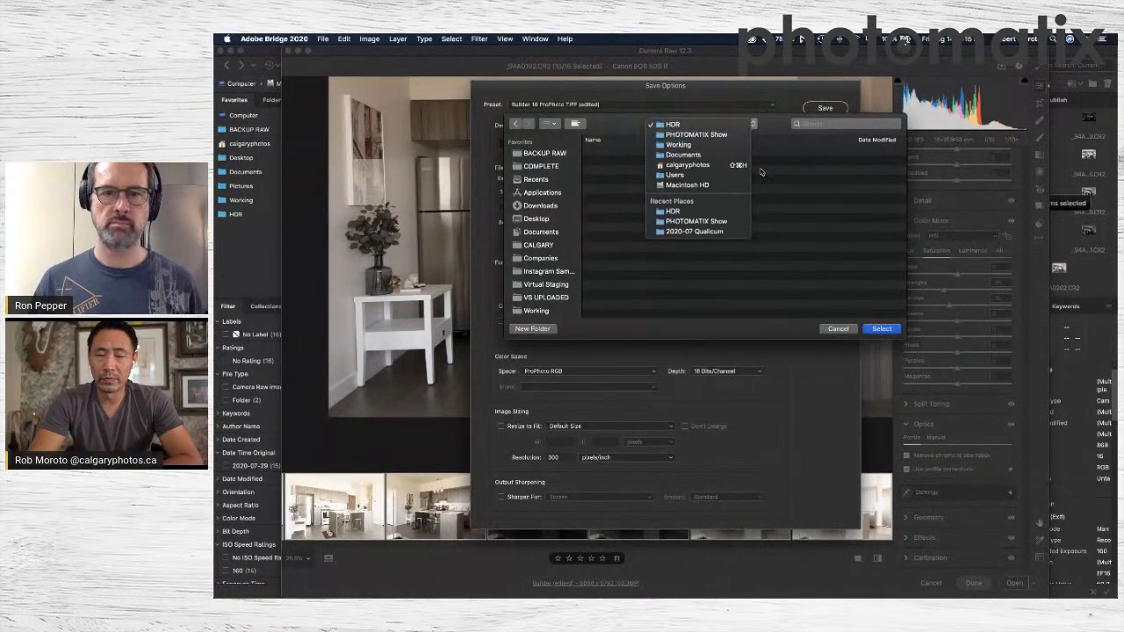
left_click(727, 127)
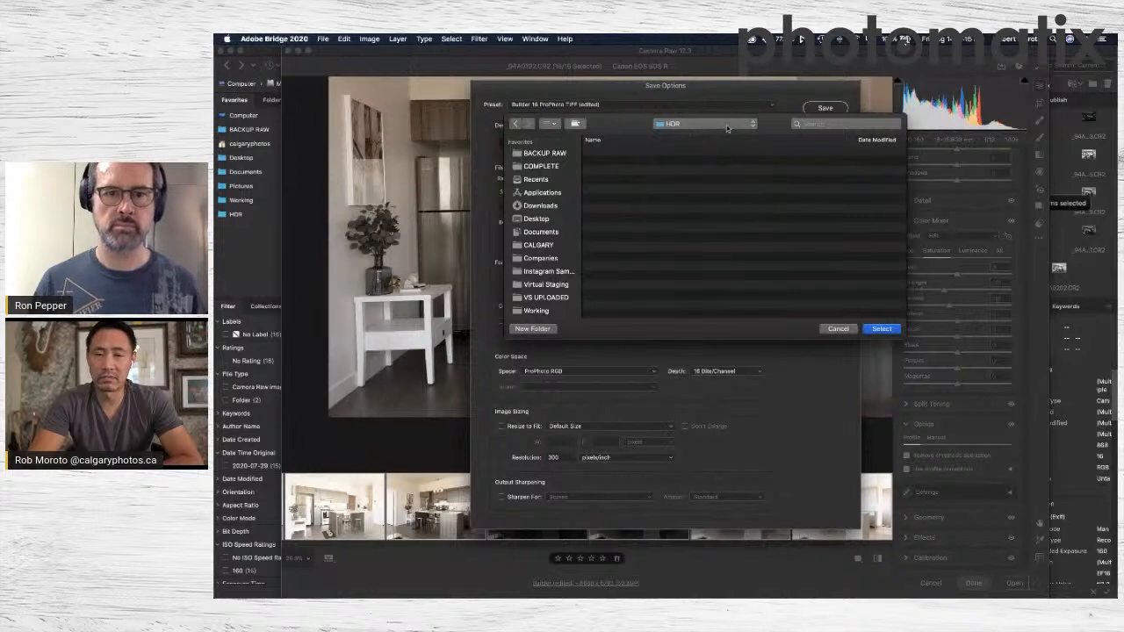
left_click(880, 329)
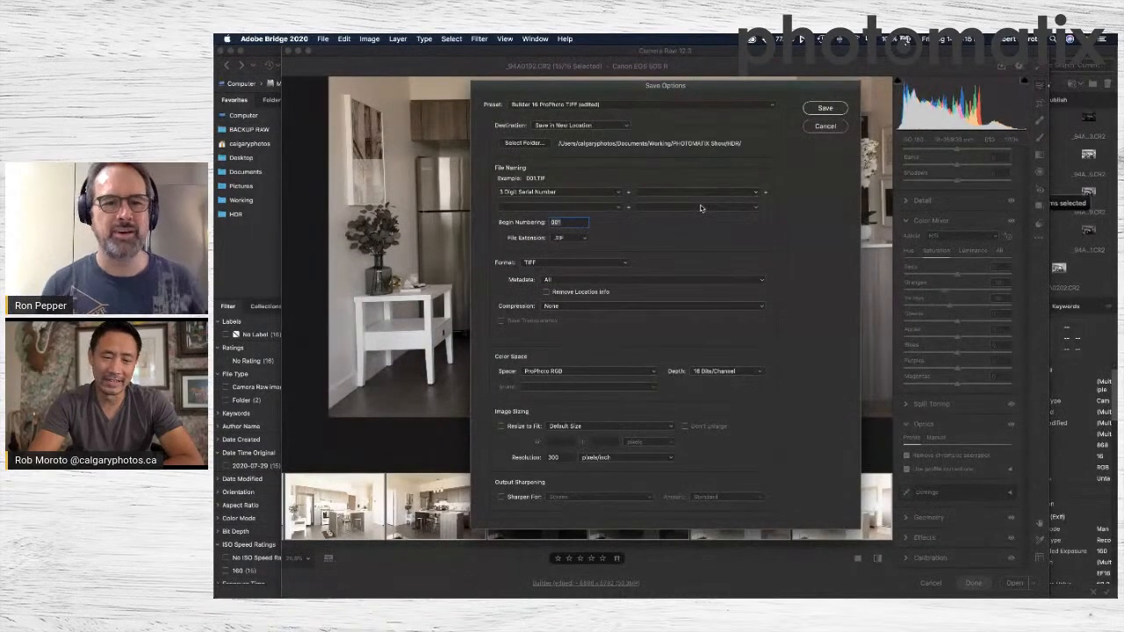
Save the 15 selected photos as TIFF files and finish the Camera Raw session, keeping the edits.
left_click(825, 108)
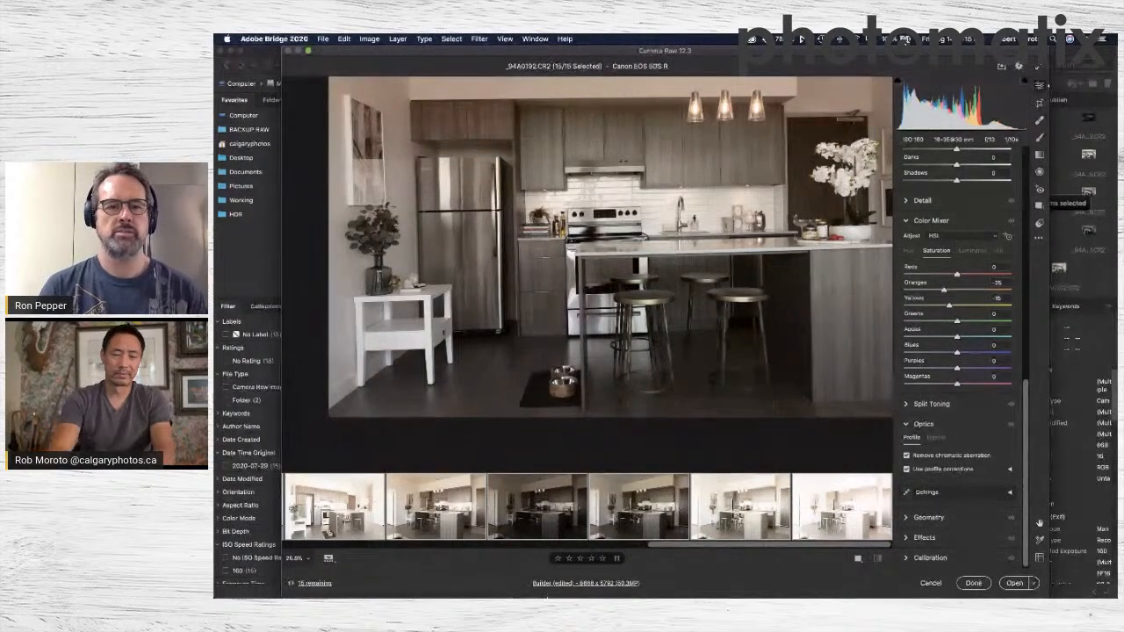
mouse_move(552, 590)
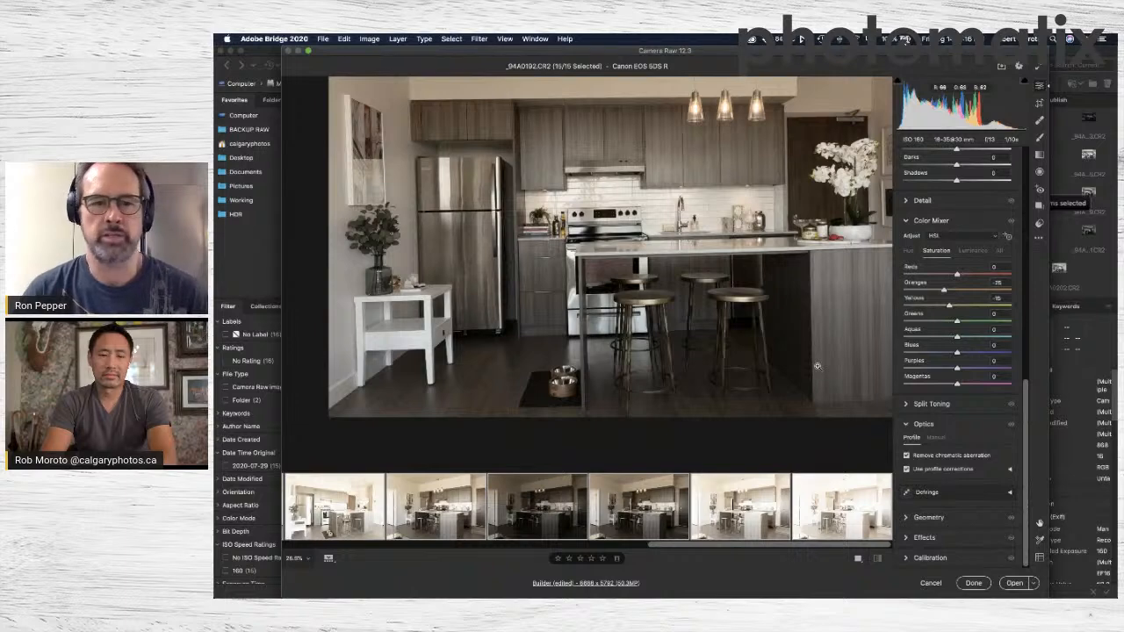
mouse_move(686, 526)
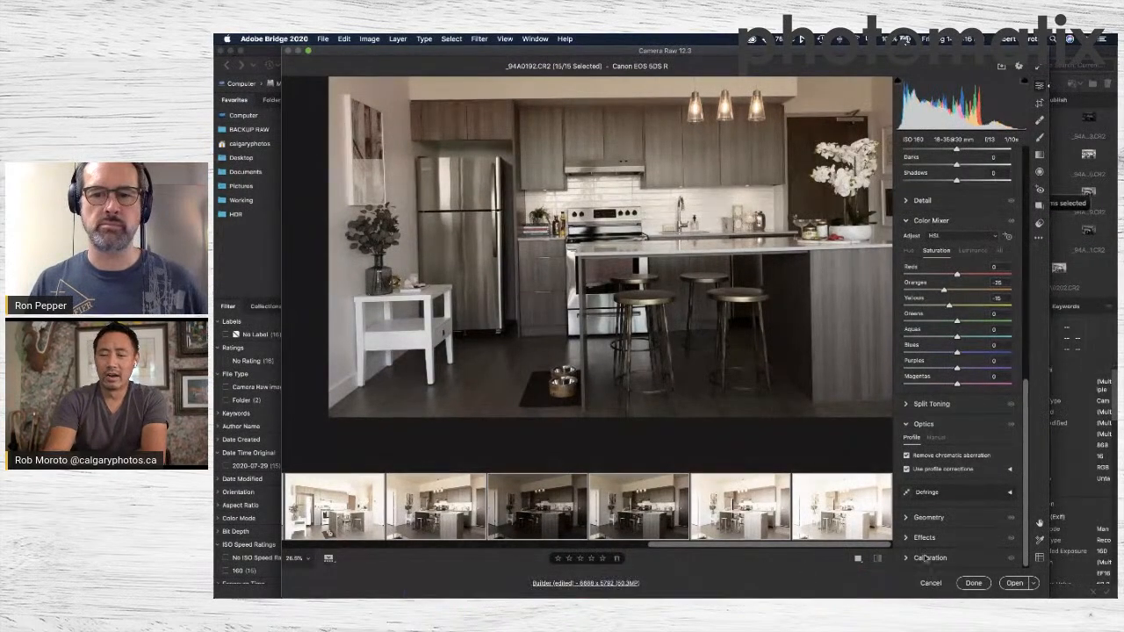
left_click(972, 583)
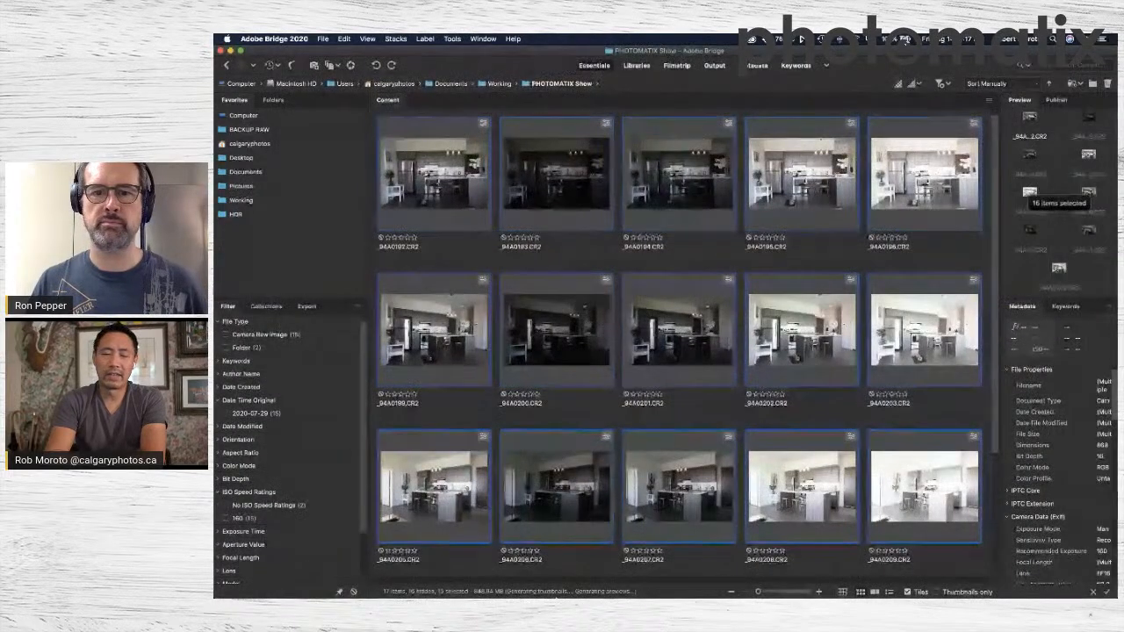
Switch to Photomatix Pro 6, open the batch processing settings for bracketed photos, and close them without running a batch.
mouse_move(457, 590)
left_click(533, 587)
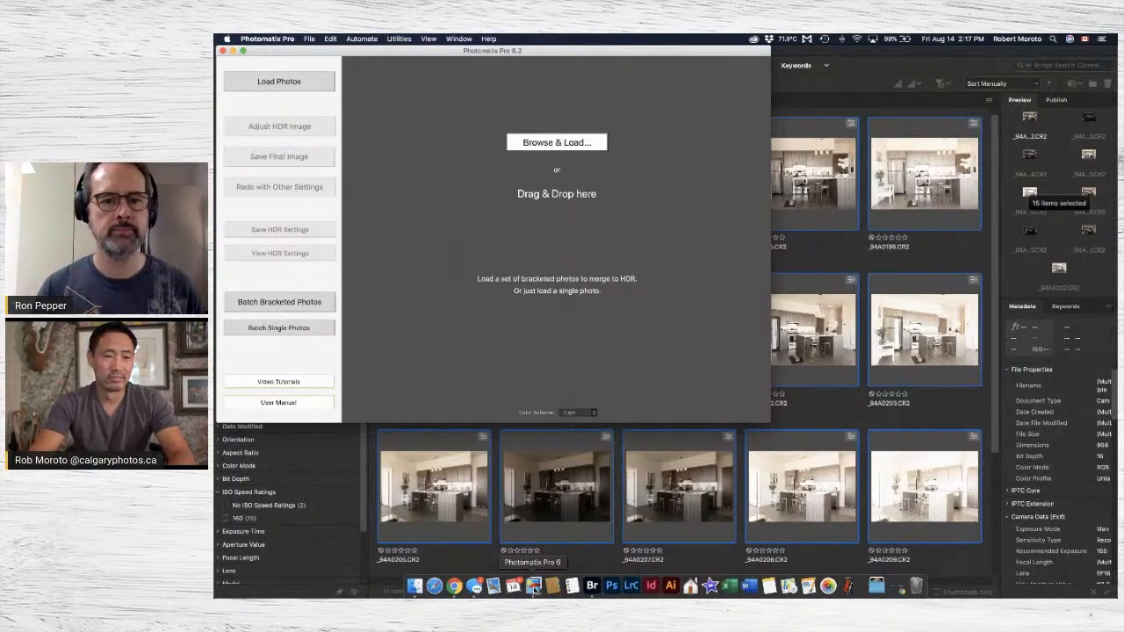
left_click(307, 302)
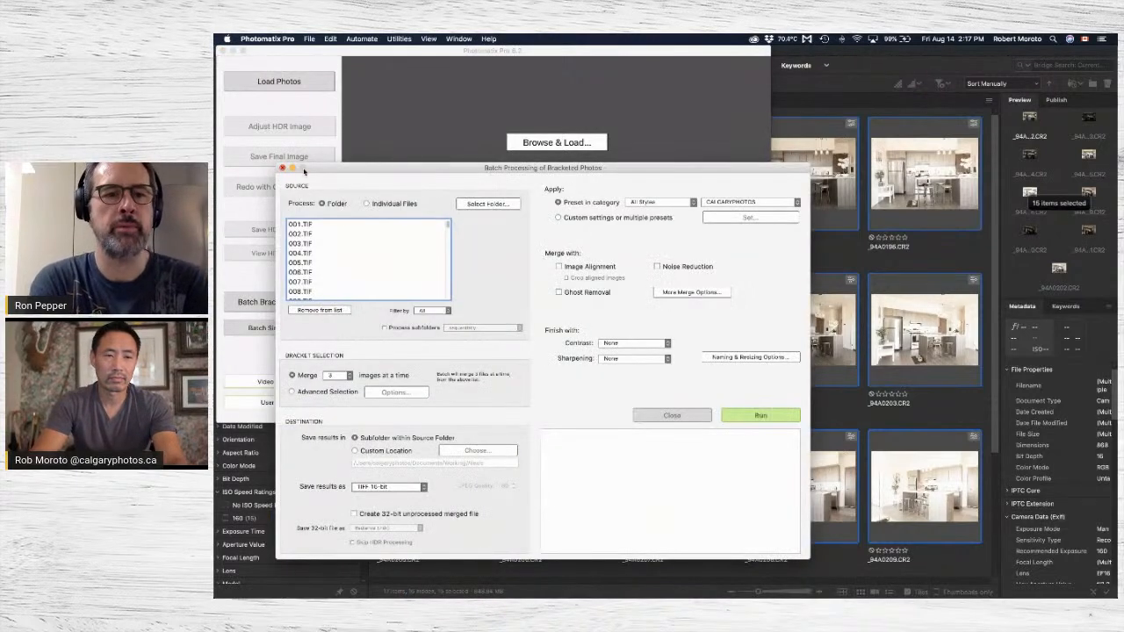
left_click(281, 168)
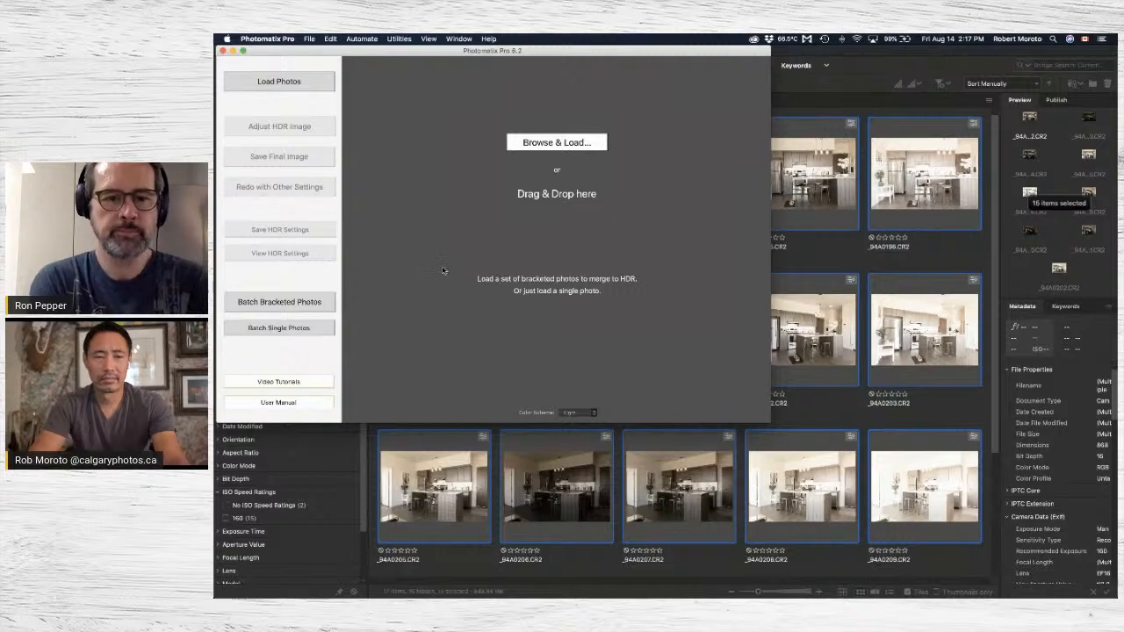
key("super+Tab")
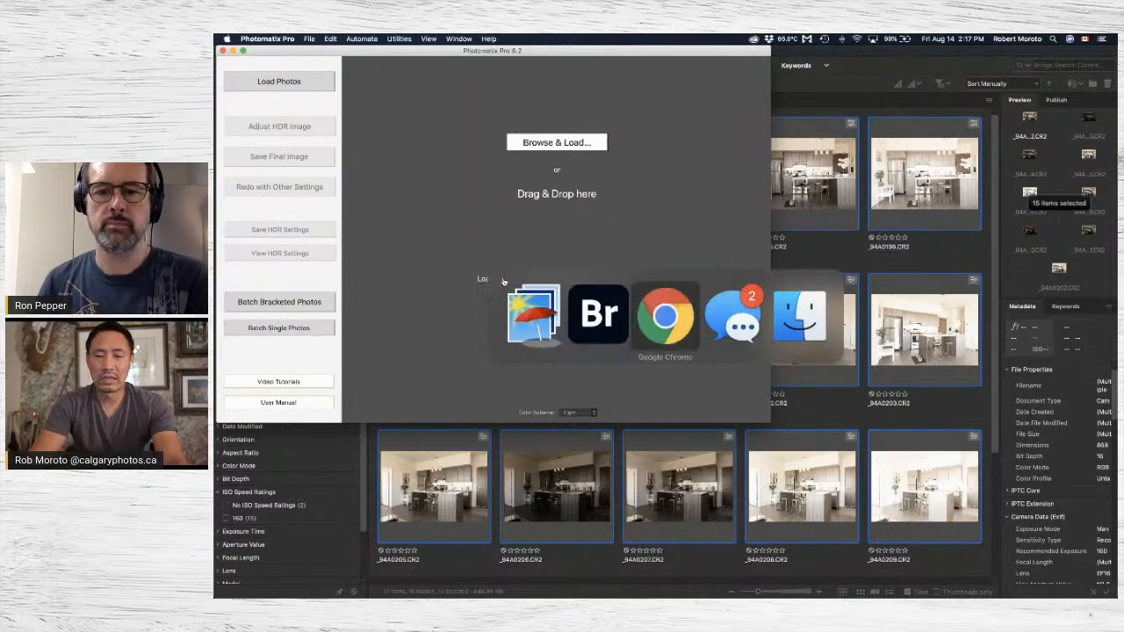
left_click(818, 323)
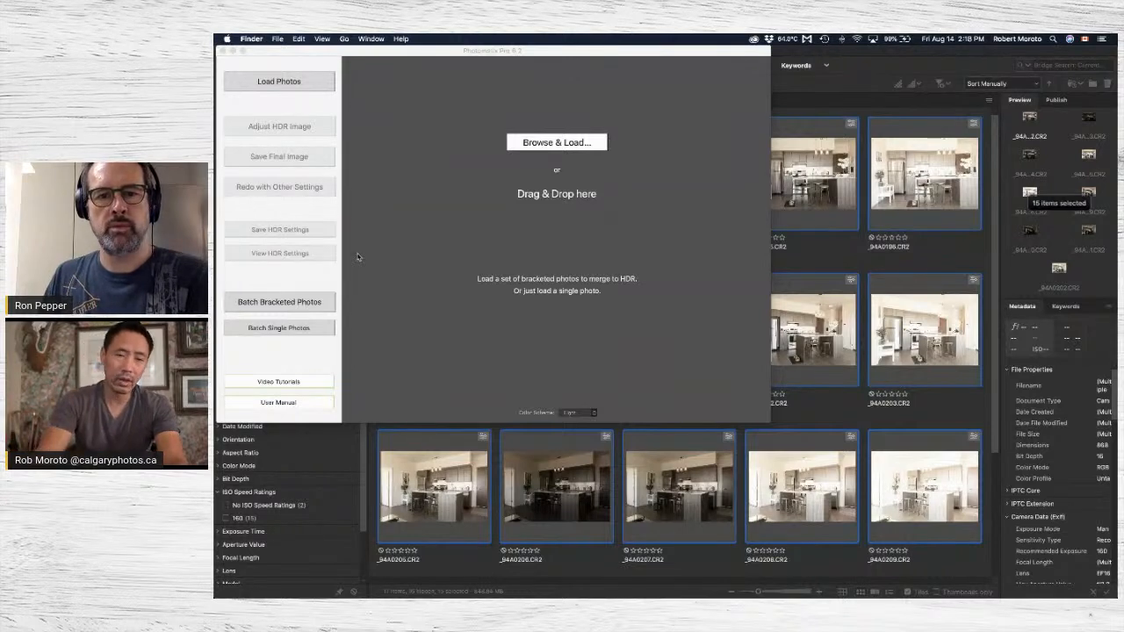
key("super+Tab")
key("super+Tab")
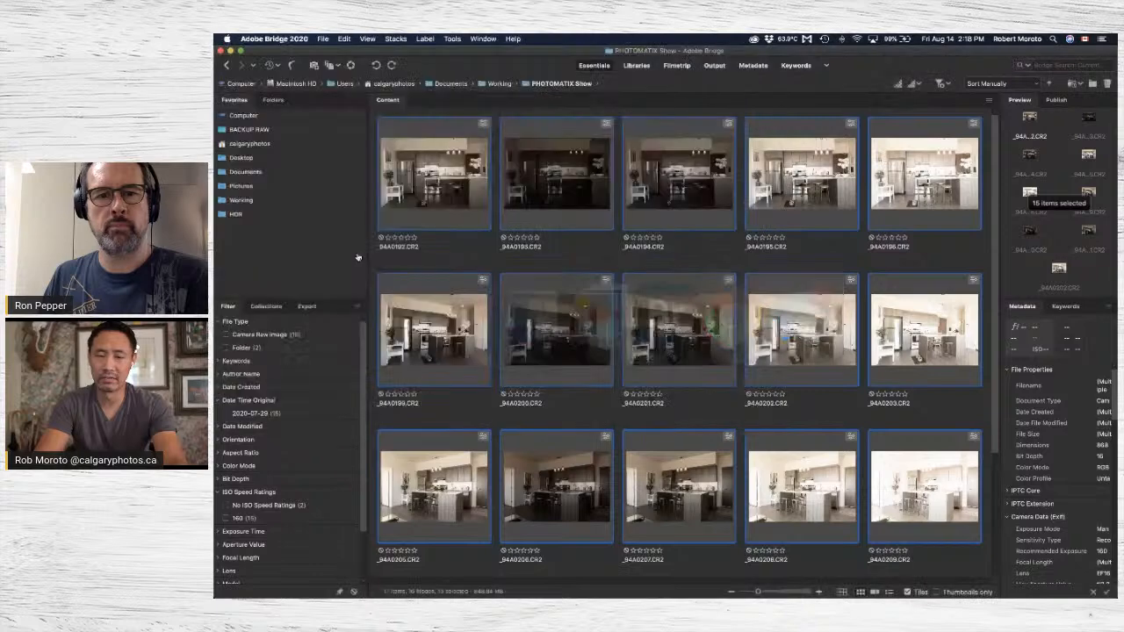
key("super+Tab")
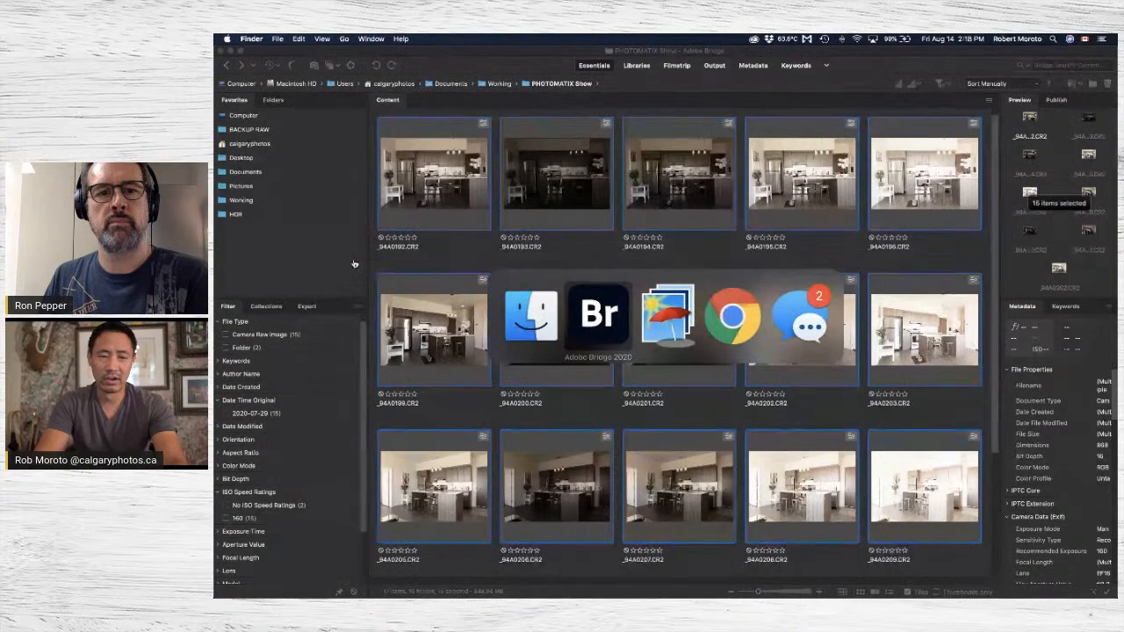
key("super+Tab")
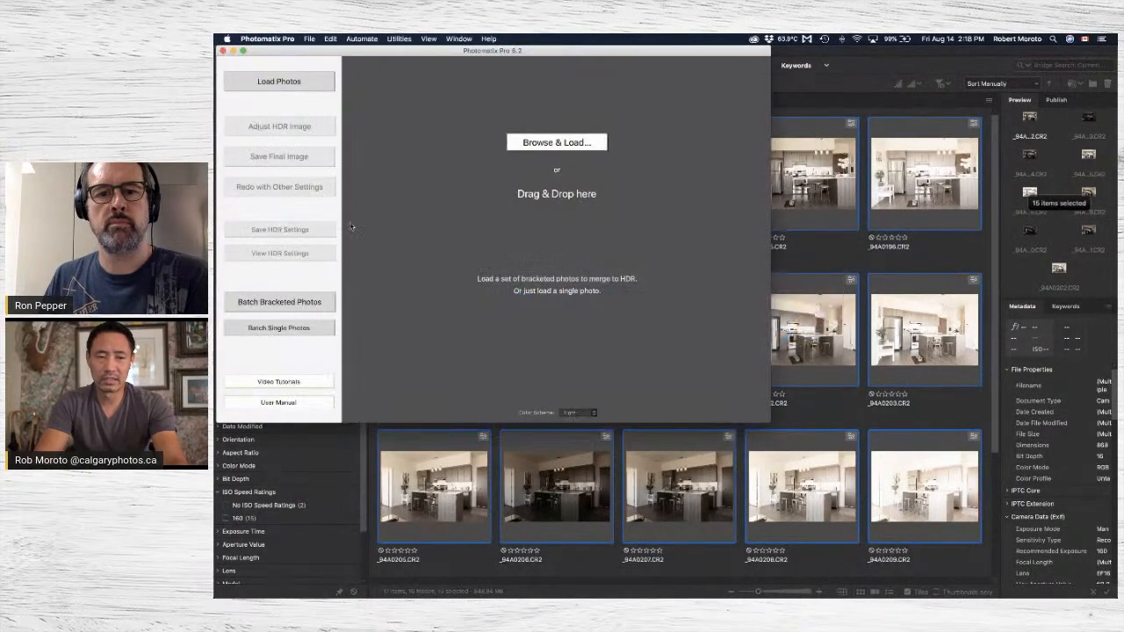
Load the bracketed photos 001.TIF through 005.TIF from the HDR folder.
left_click(312, 88)
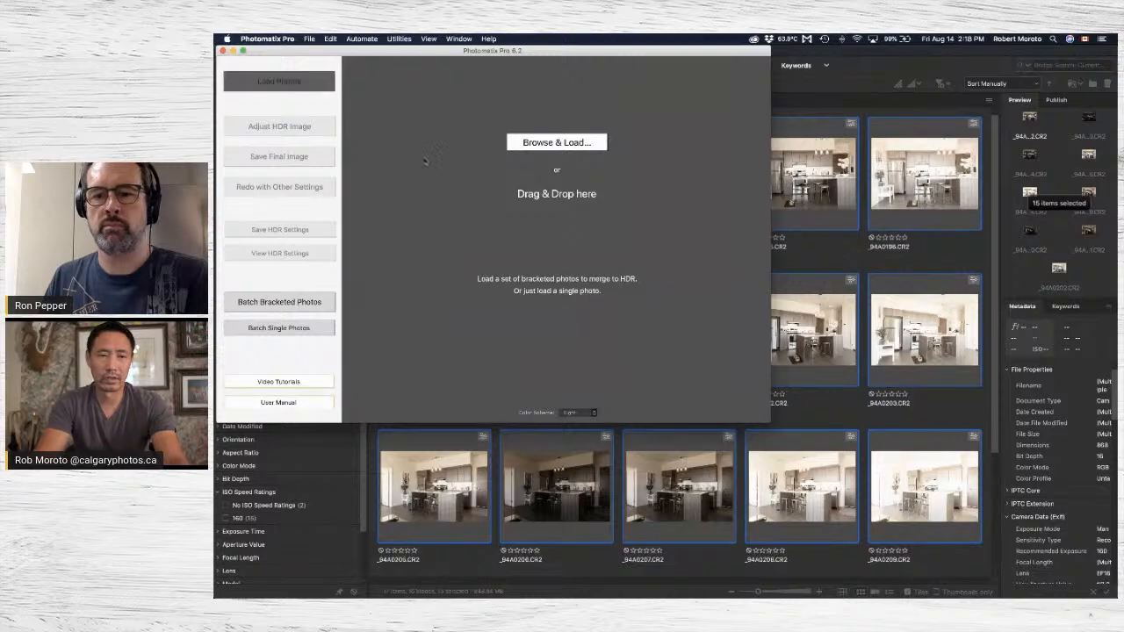
left_click(566, 146)
left_click(649, 138)
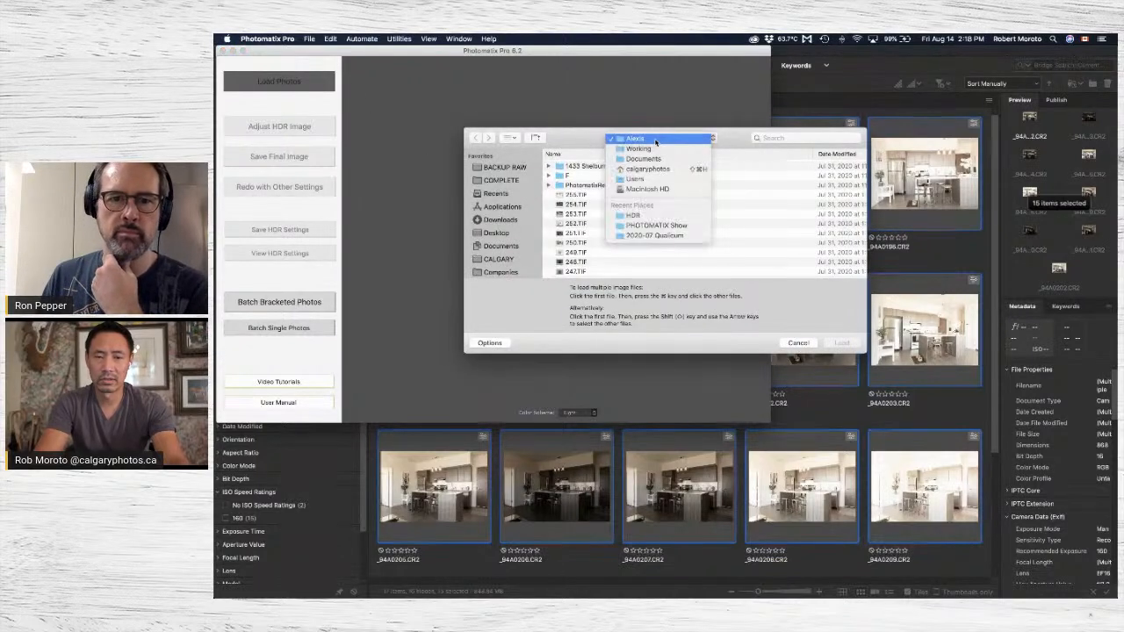
left_click(642, 213)
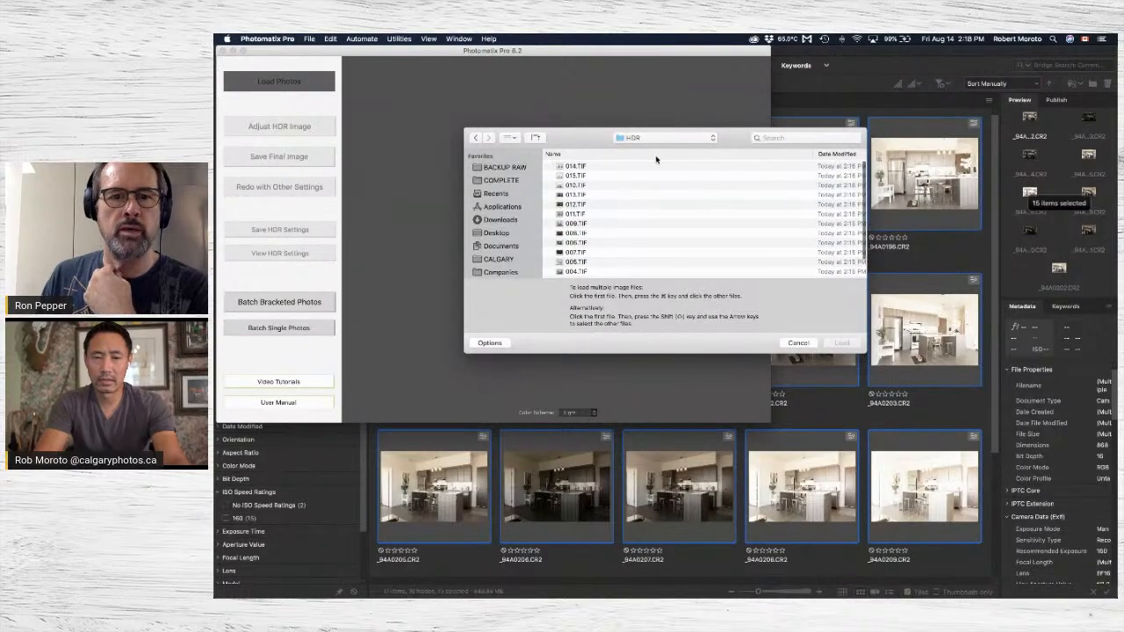
left_click(614, 166)
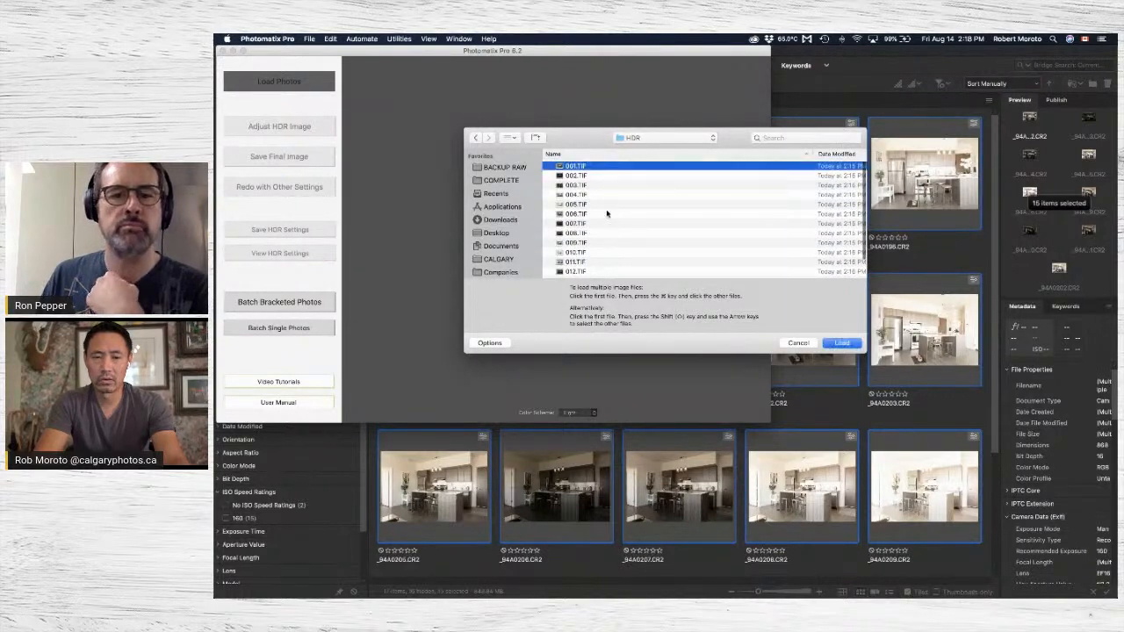
left_click(605, 204, "shift")
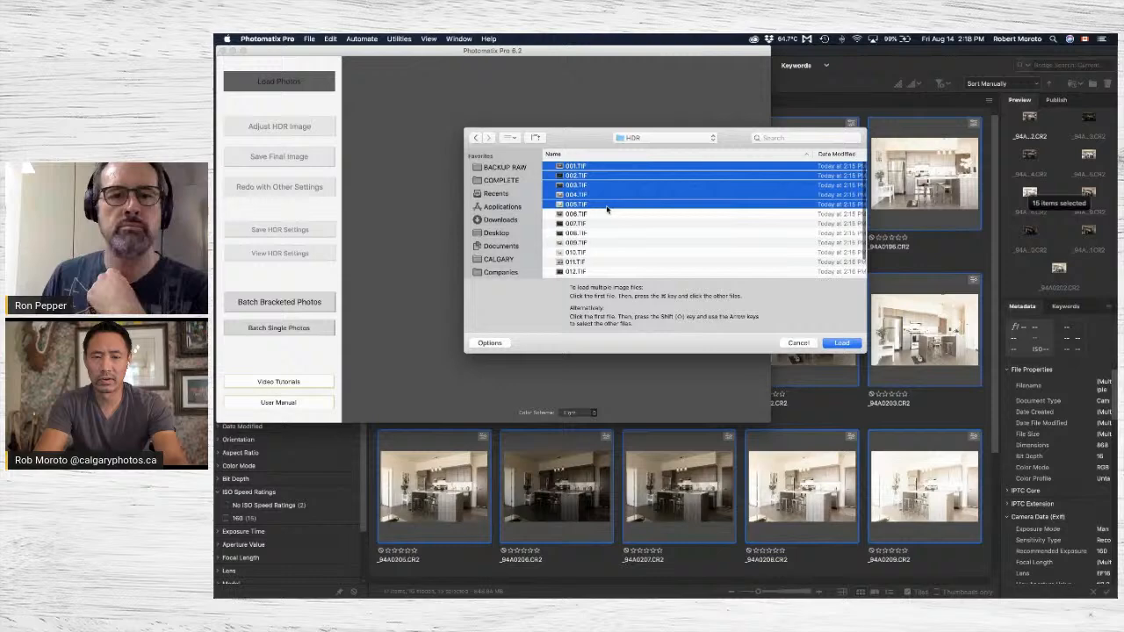
left_click(842, 343)
Merge the five loaded photos to HDR with source alignment, ghost removal options, noise reduction and chromatic aberration reduction off.
left_click(732, 391)
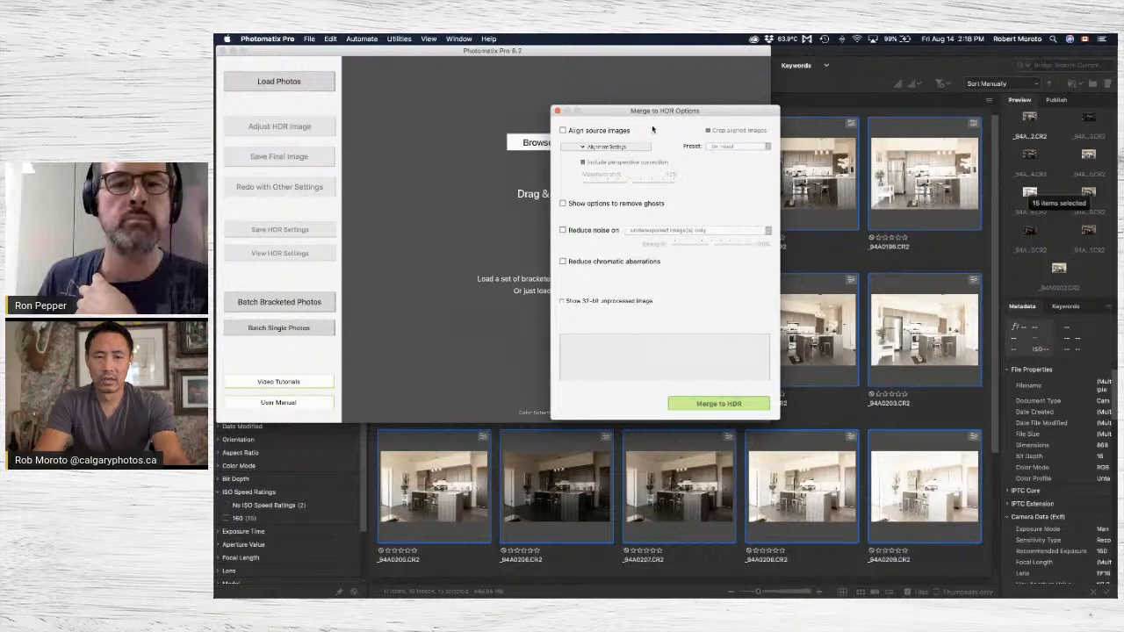
left_click(719, 403)
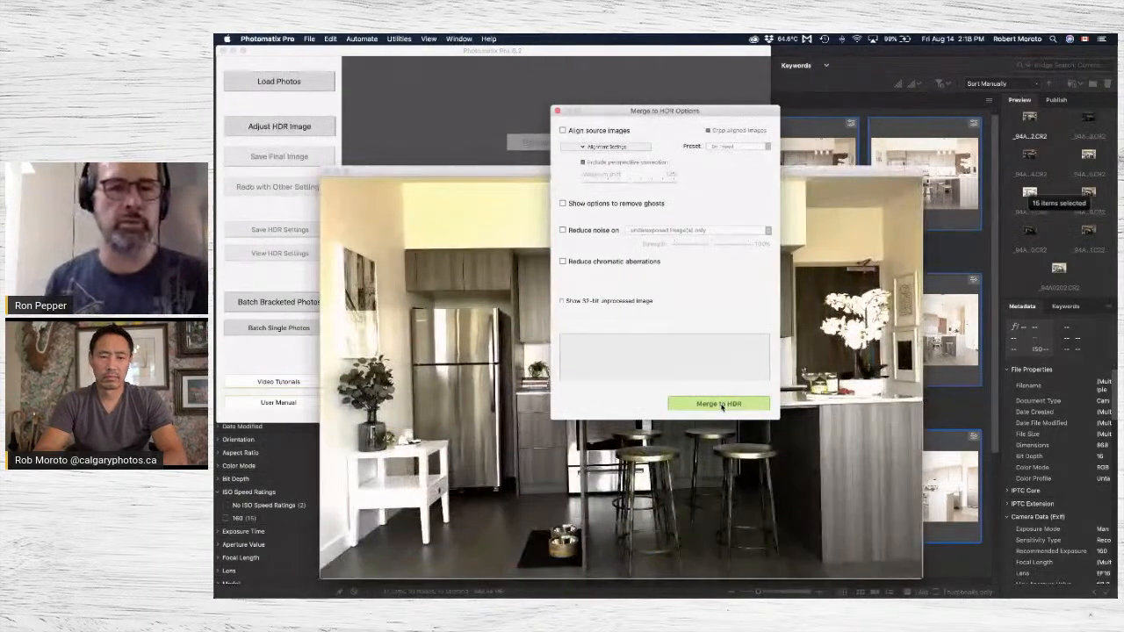
left_click(718, 404)
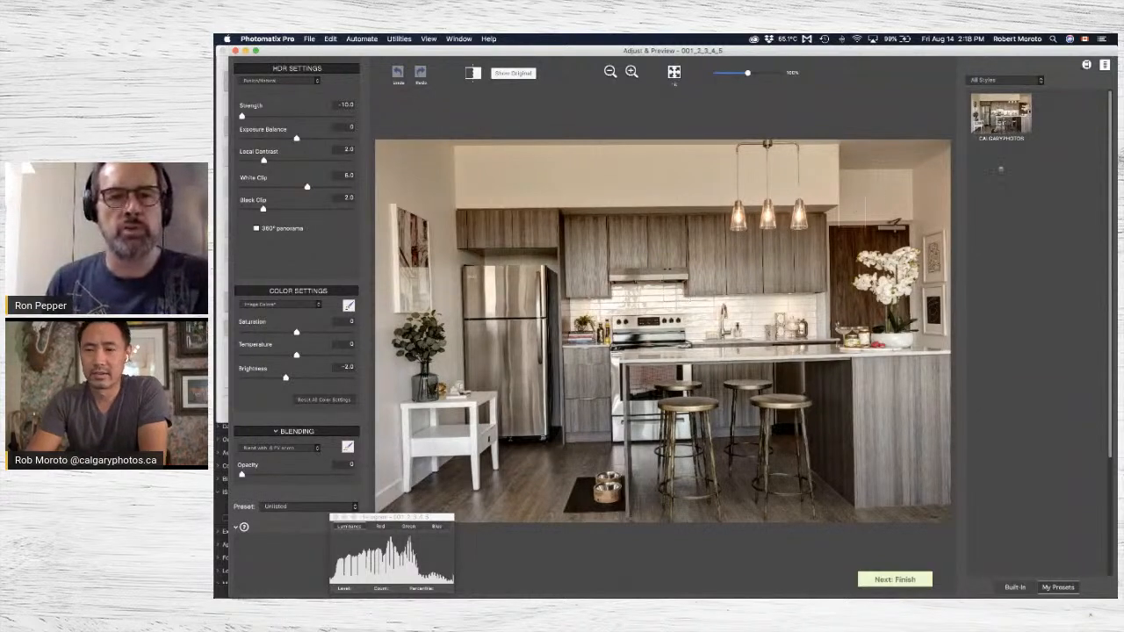
Check the custom presets under the Favorites and Fusion styles, opening the preset import and cancelling it.
left_click(1018, 82)
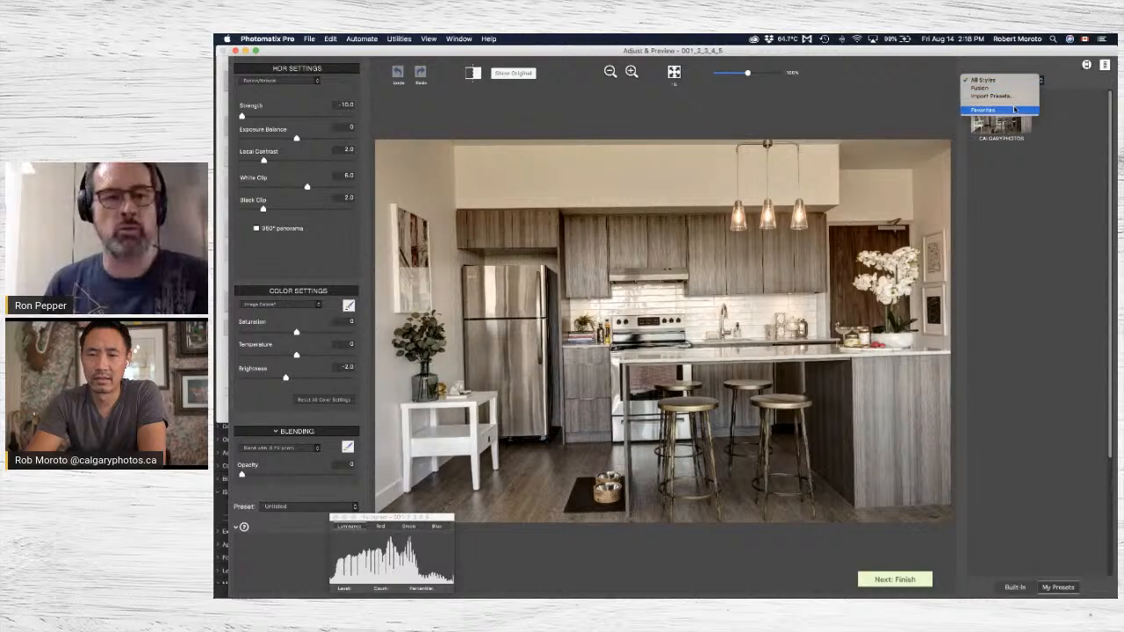
left_click(1010, 110)
left_click(1035, 82)
left_click(1018, 66)
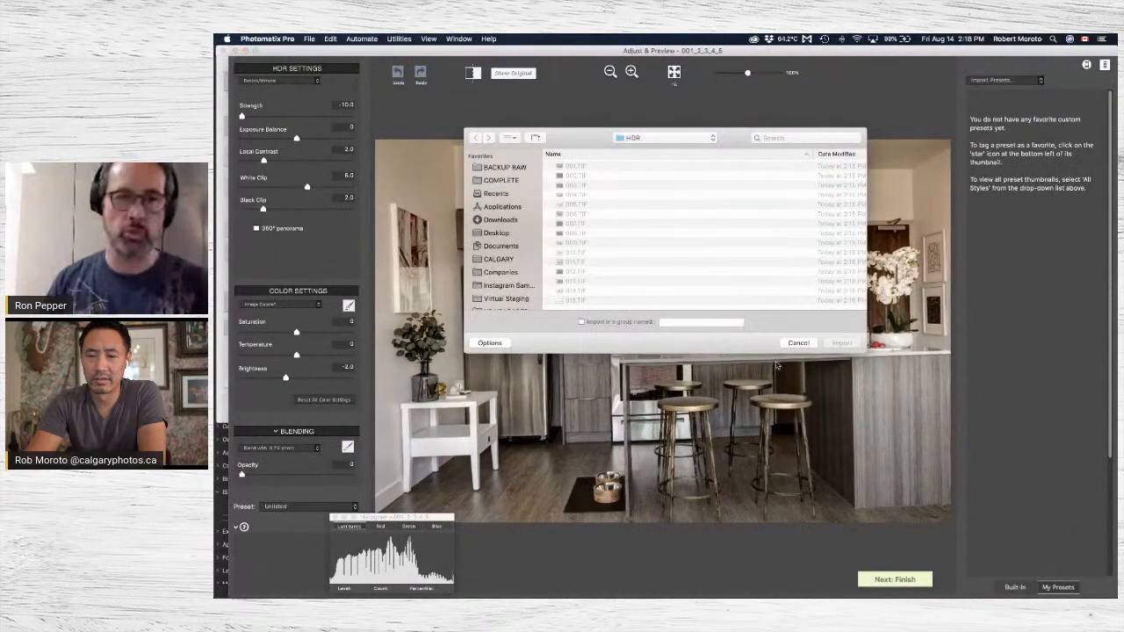
left_click(810, 343)
left_click(1000, 80)
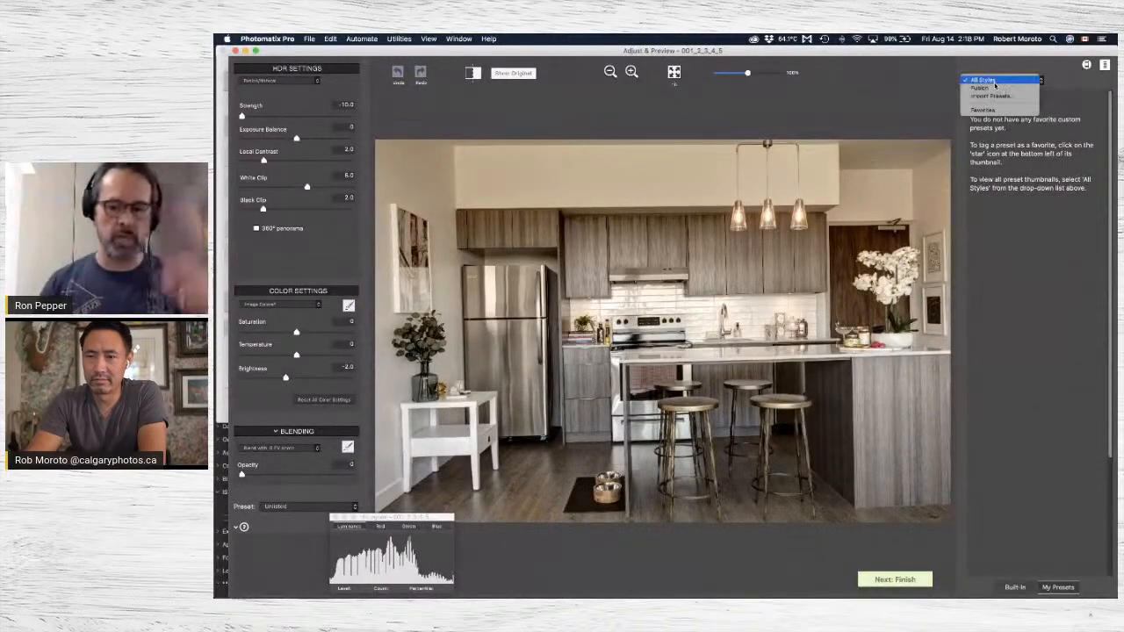
left_click(995, 93)
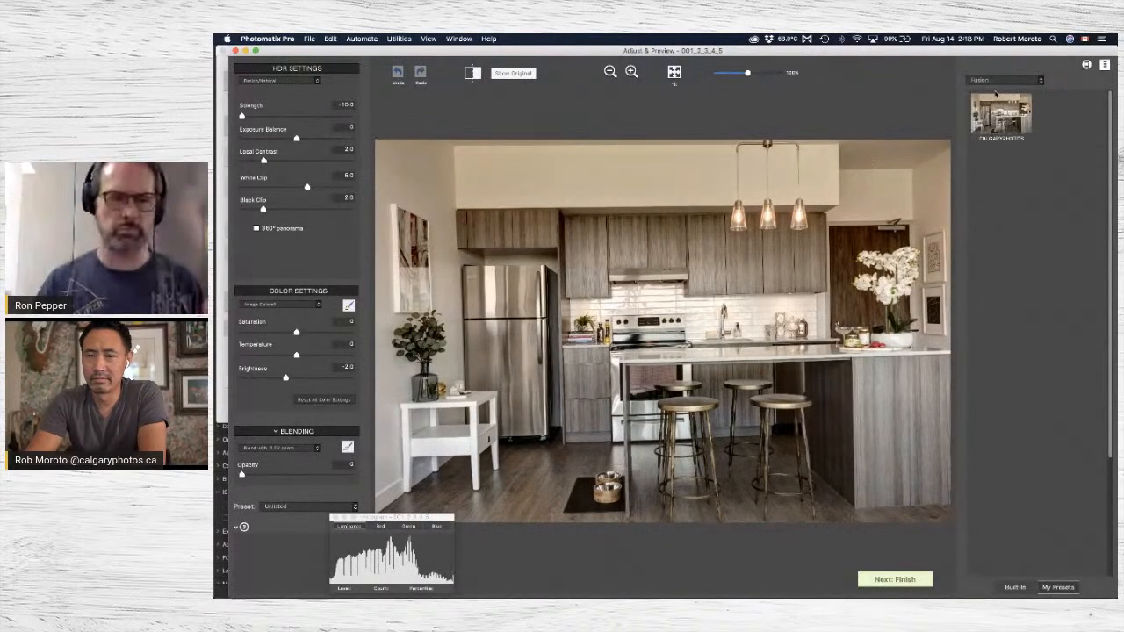
left_click(1104, 65)
left_click(1036, 65)
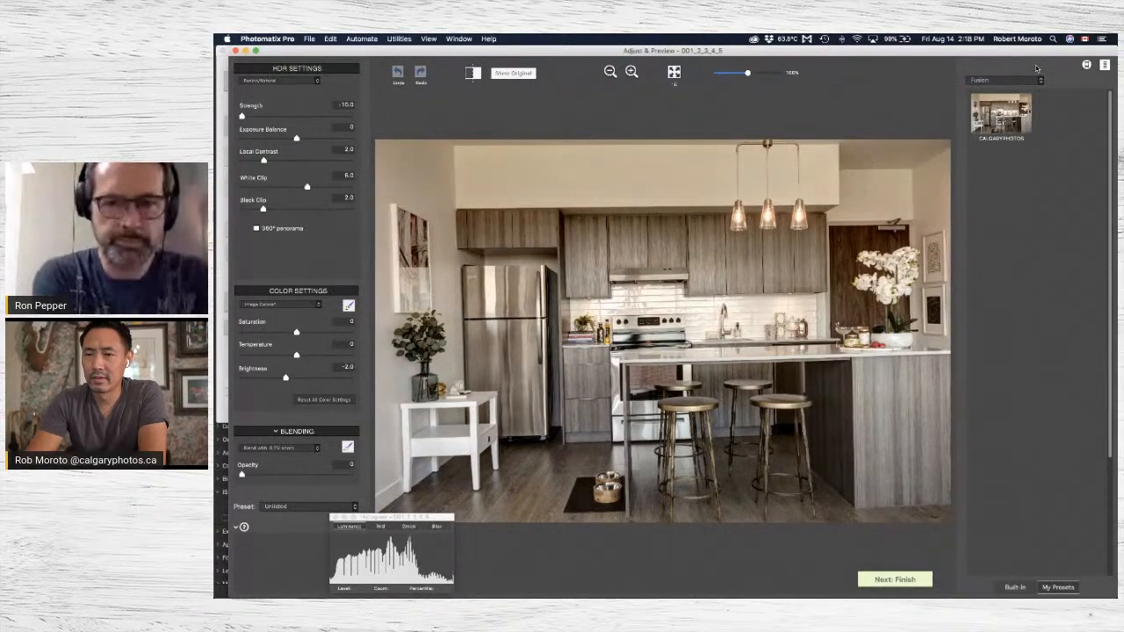
Show the built-in presets and try Natural, Painterly and Photographic on the merged kitchen image.
left_click(1014, 587)
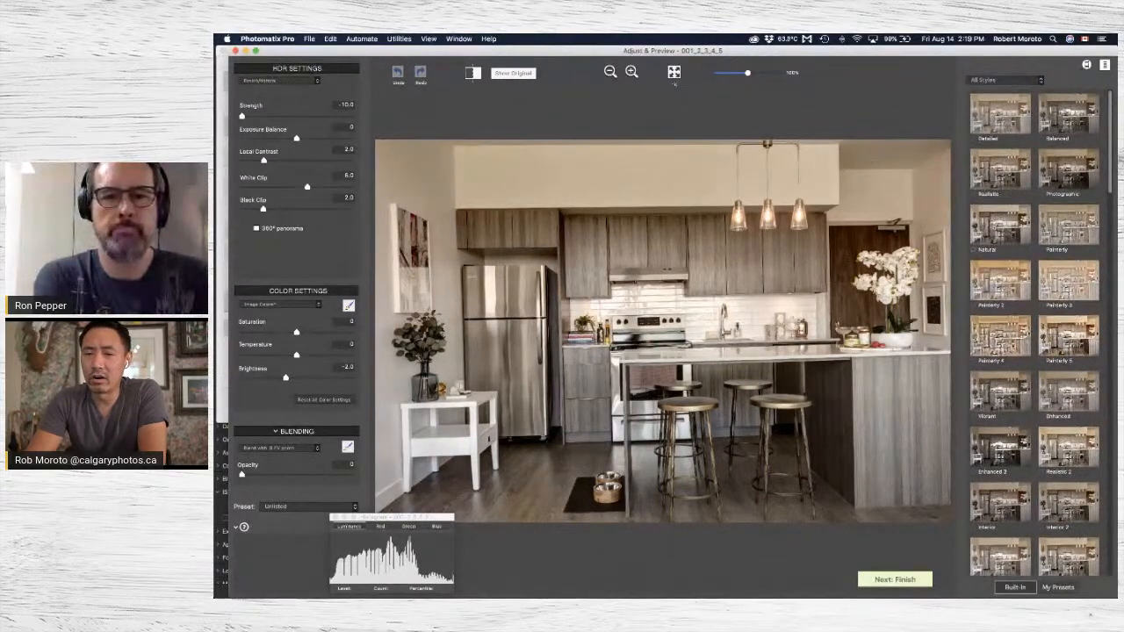
left_click(1006, 230)
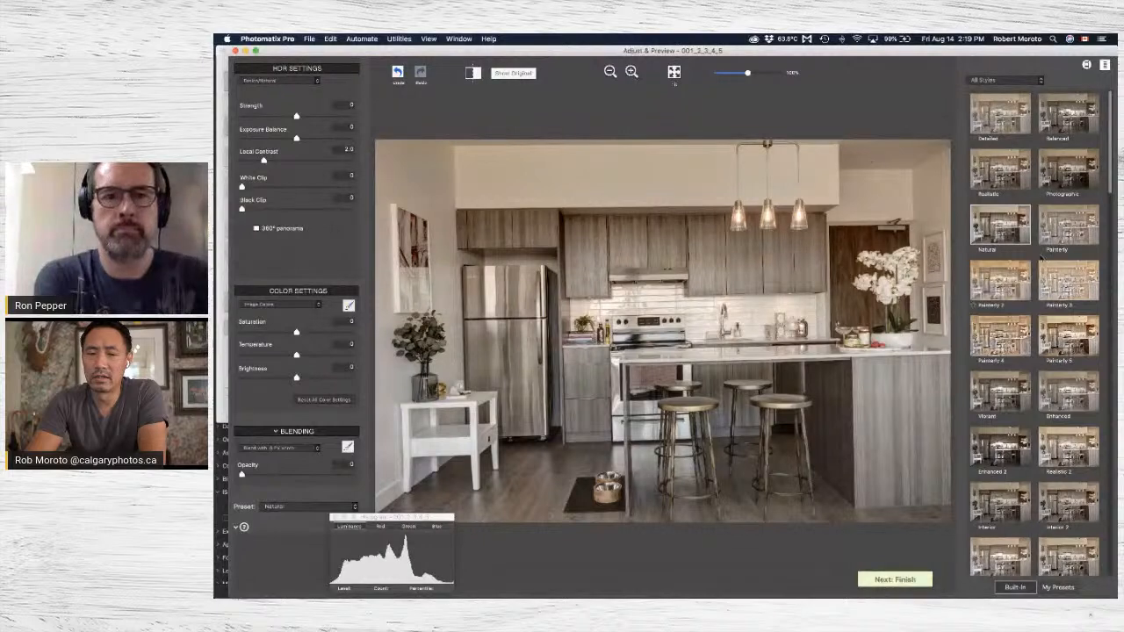
left_click(1060, 230)
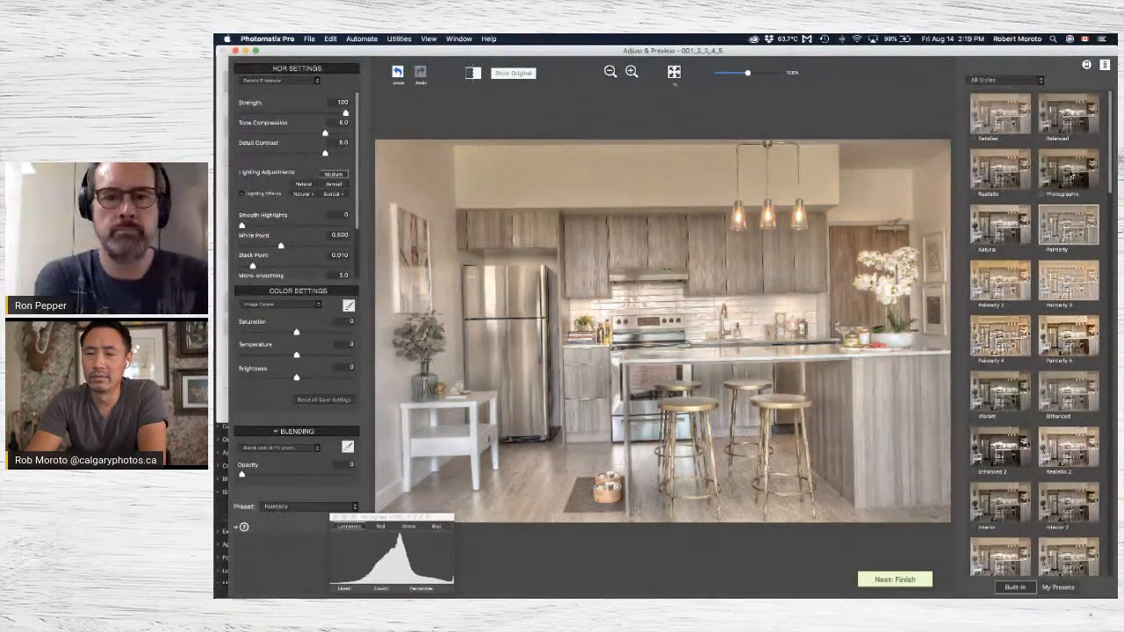
left_click(1069, 172)
Compare the Interior 2, Interior 4 and Interior 3 presets on the kitchen image, ending with Interior 3 applied.
scroll(1066, 343, "down", 5)
scroll(1064, 344, "down", 3)
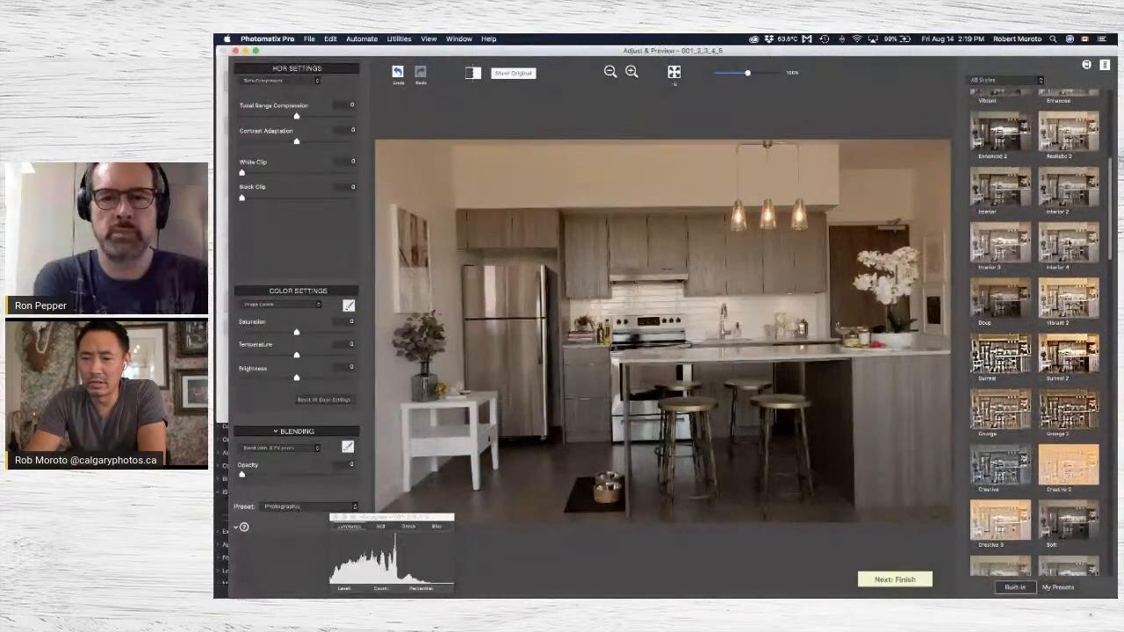
left_click(1053, 195)
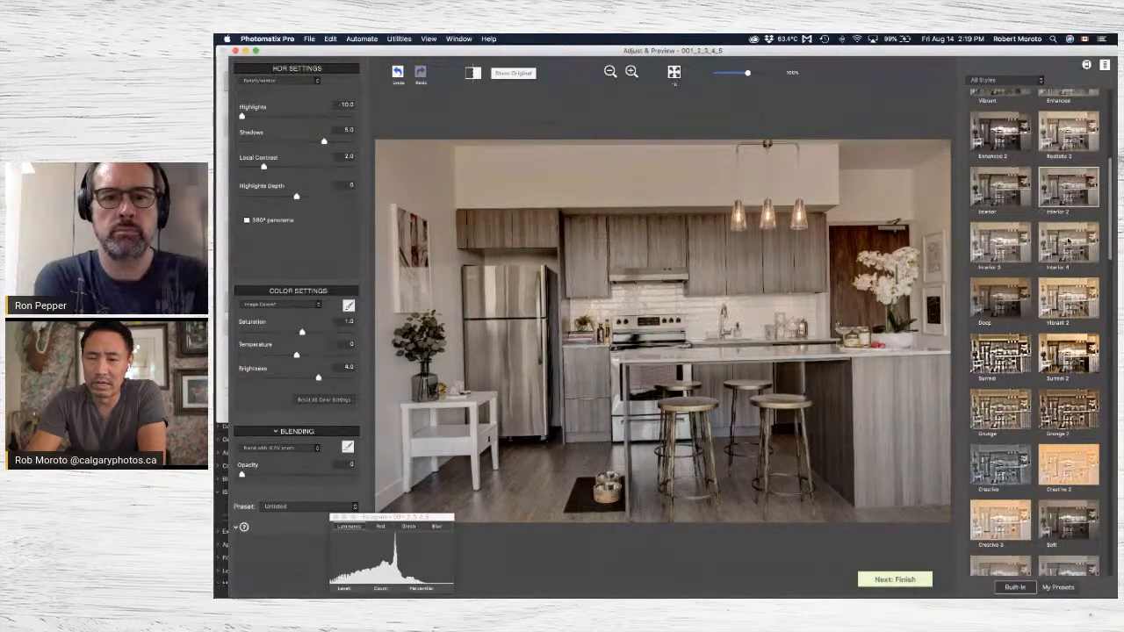
left_click(1071, 242)
left_click(1065, 173)
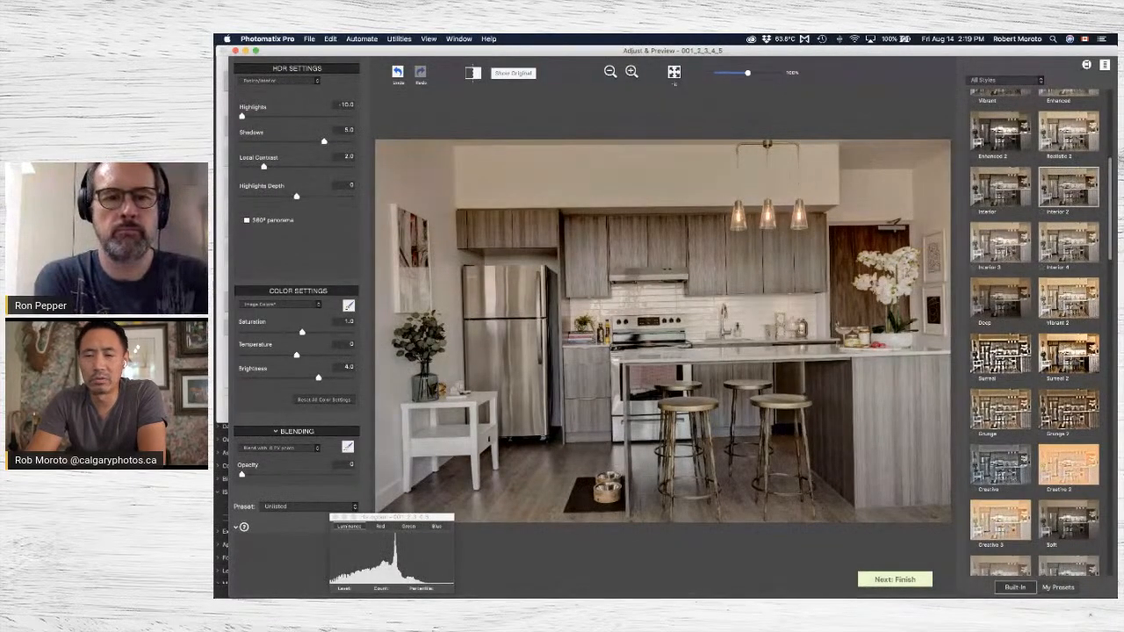
left_click(998, 251)
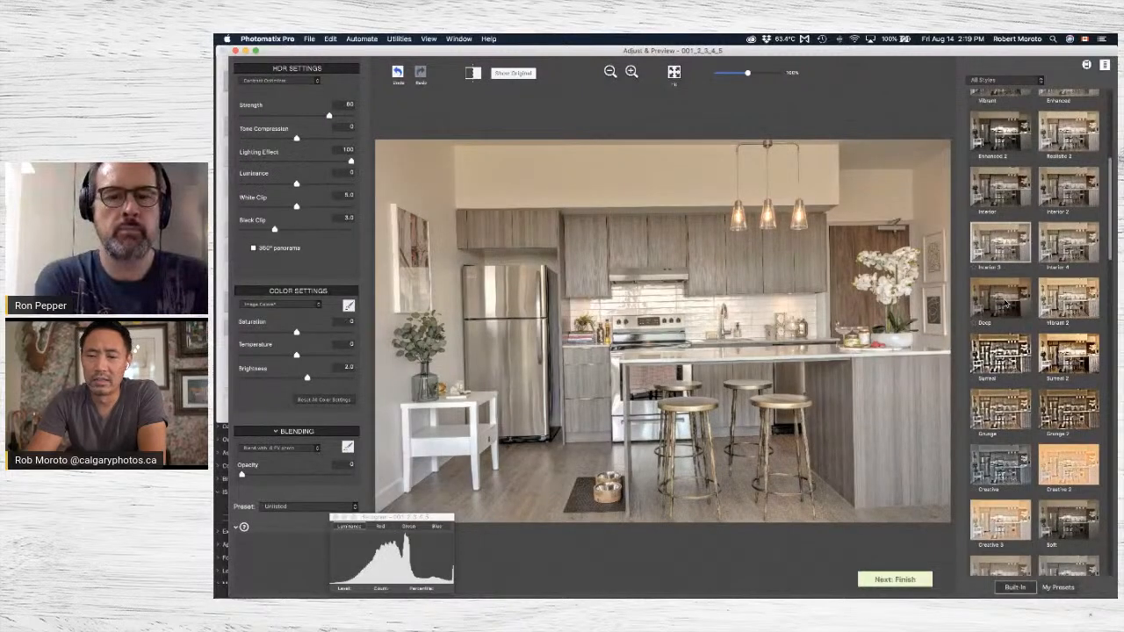
Try the Deep, Vibrant 2 and Soft presets on the kitchen image and finish with Interior 4 applied.
left_click(1005, 302)
left_click(1072, 311)
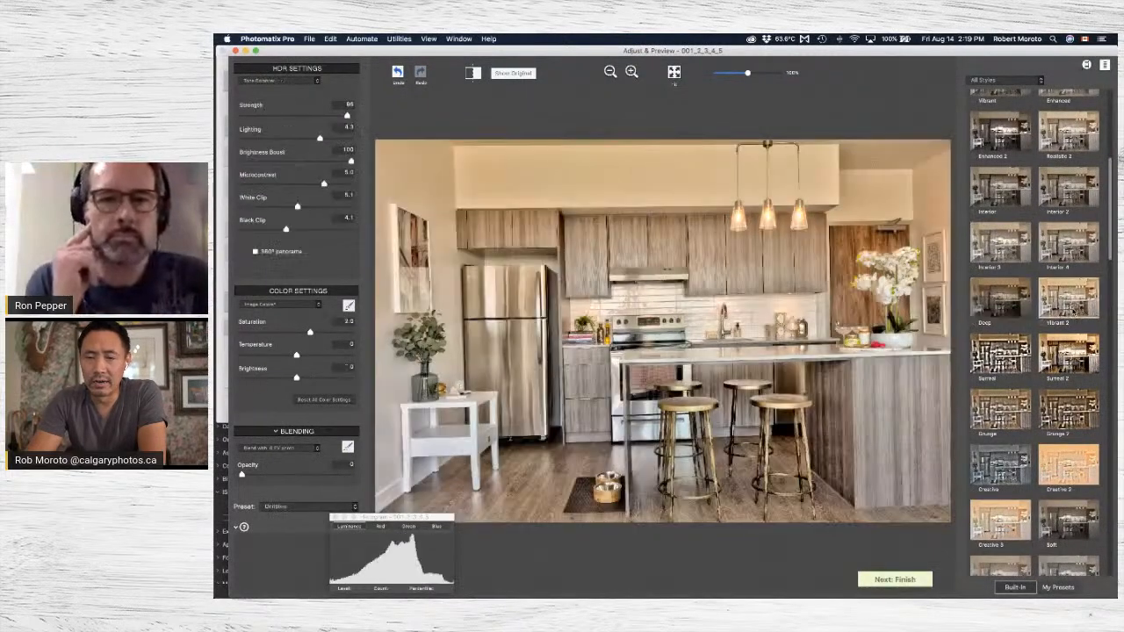
left_click(1083, 253)
scroll(1064, 351, "down", 4)
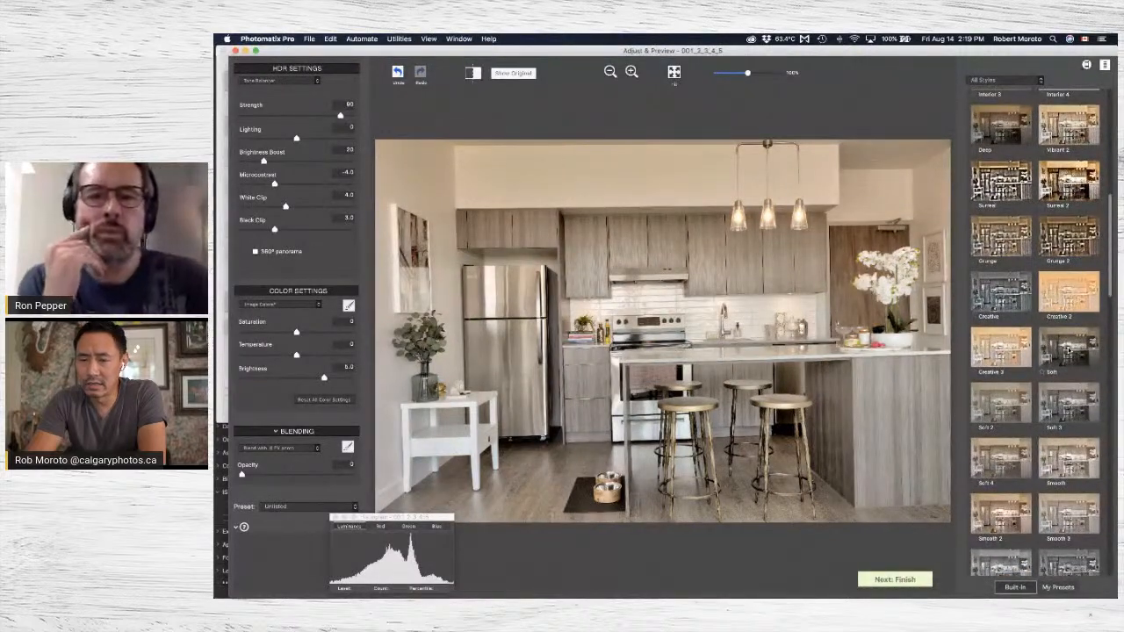
left_click(1068, 349)
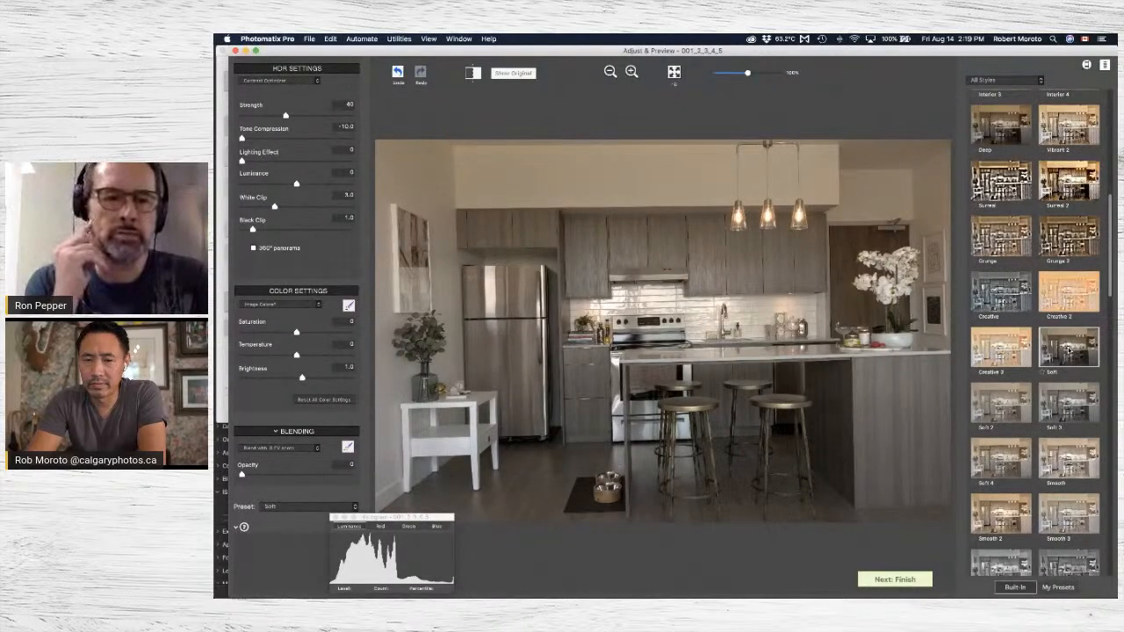
scroll(1068, 307, "up", 2)
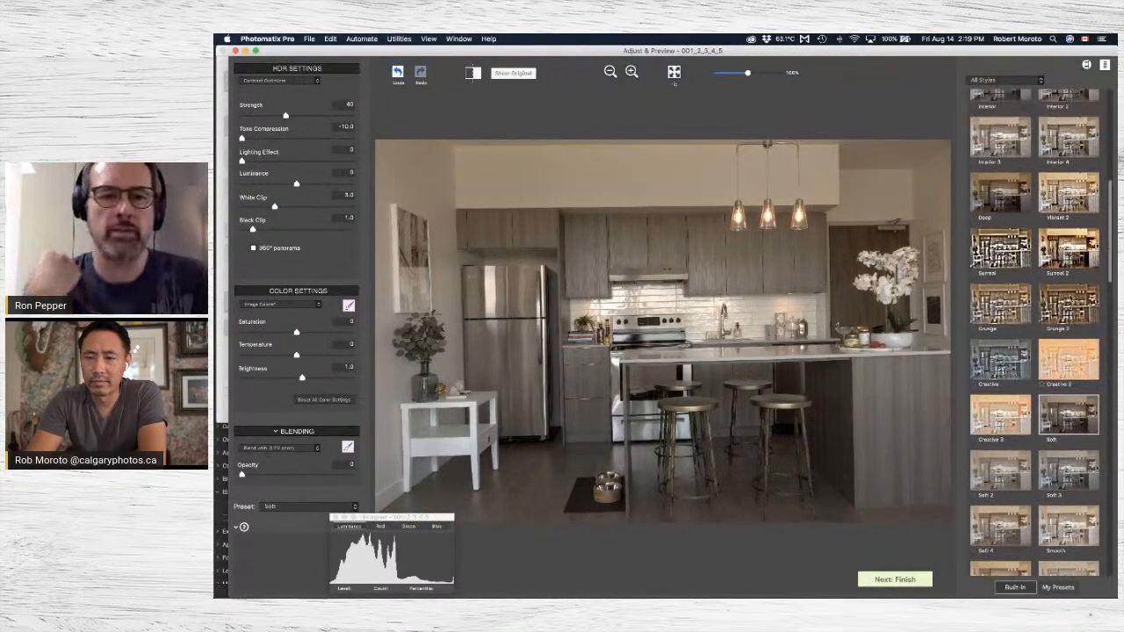
left_click(1070, 194)
left_click(1068, 138)
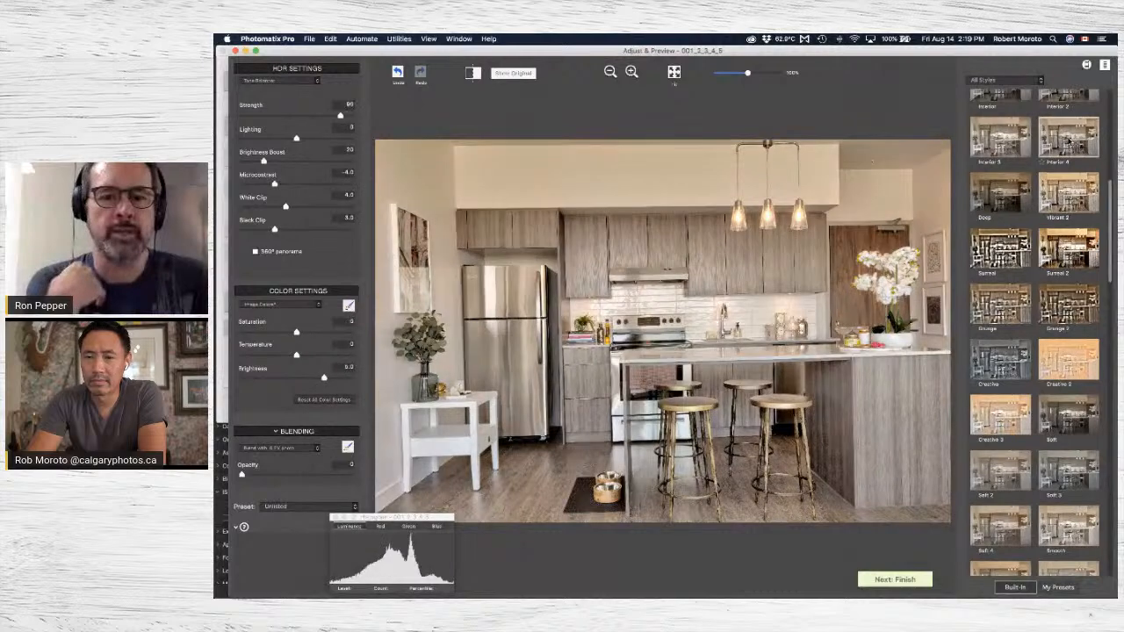
Limit the built-in presets to the Real Estate style, compare its smooth and interior presets, and apply Realistic.
left_click(1036, 80)
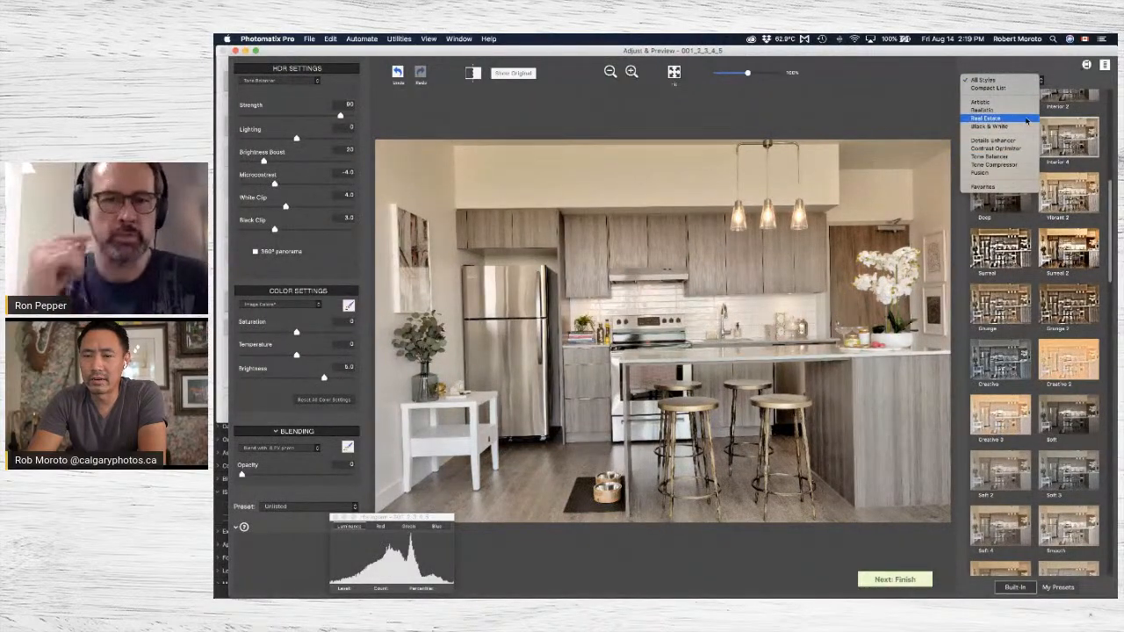
left_click(1027, 118)
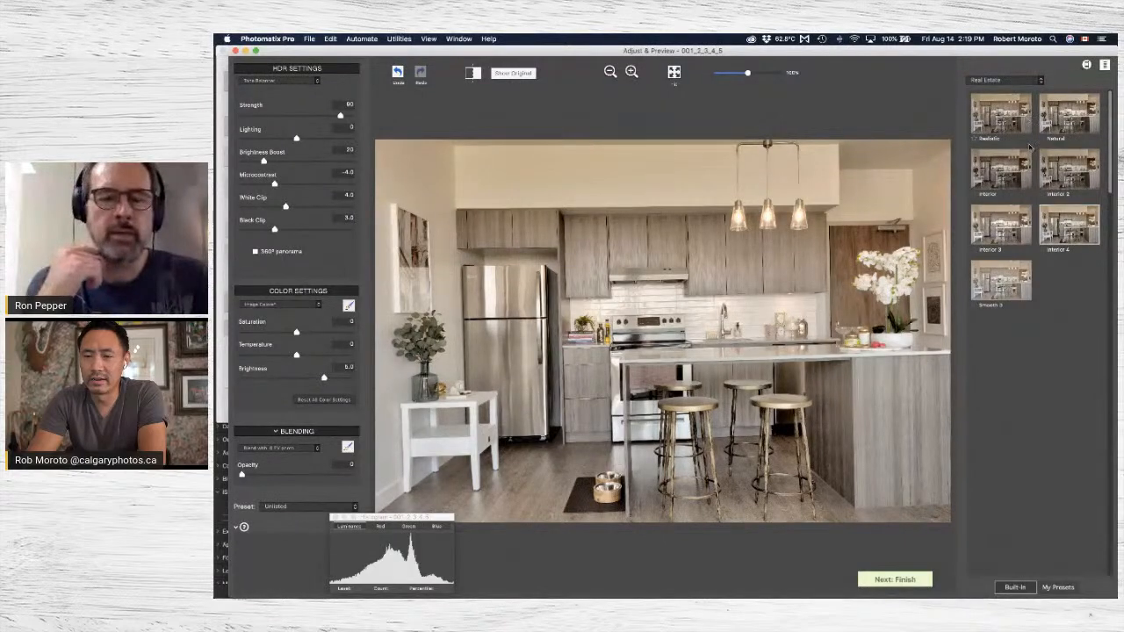
left_click(1013, 297)
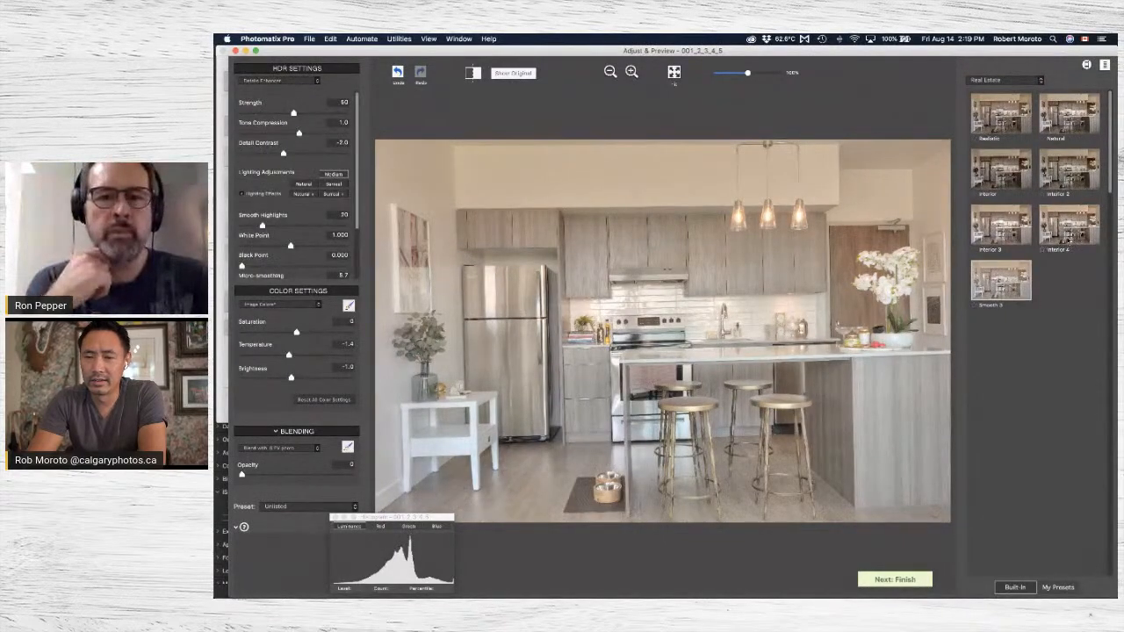
left_click(1069, 239)
left_click(1001, 227)
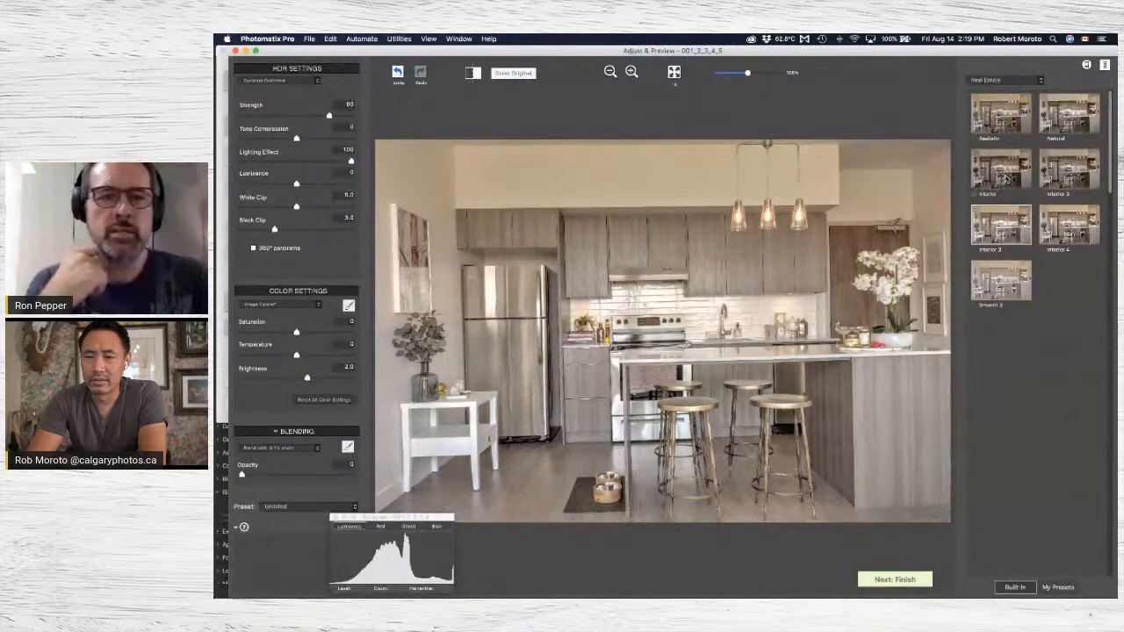
left_click(1006, 179)
left_click(1066, 178)
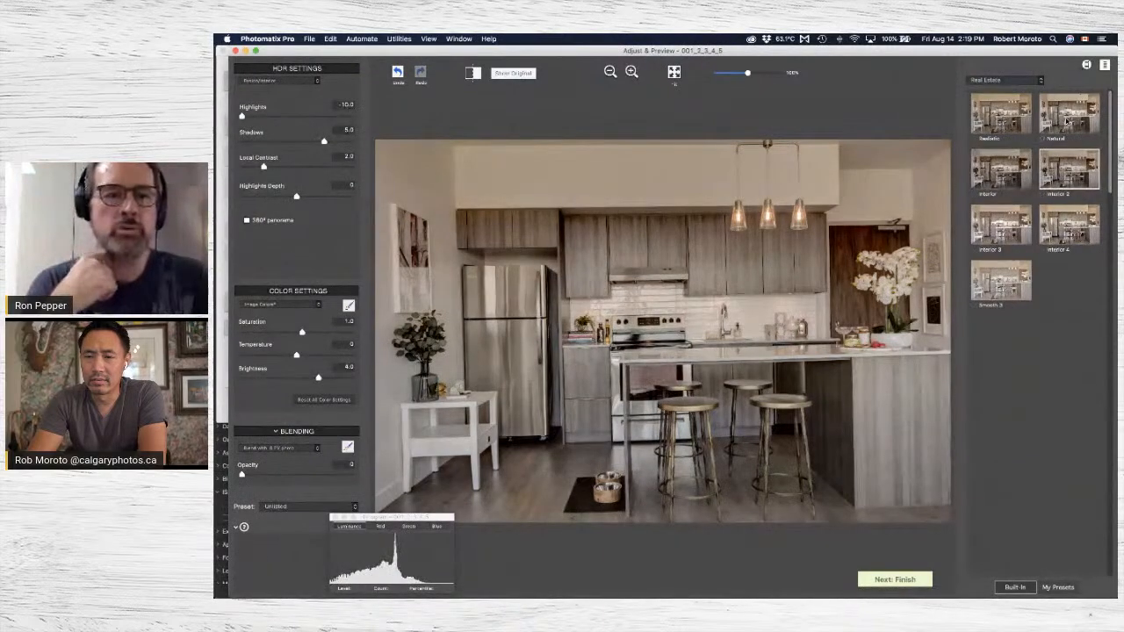
left_click(1008, 121)
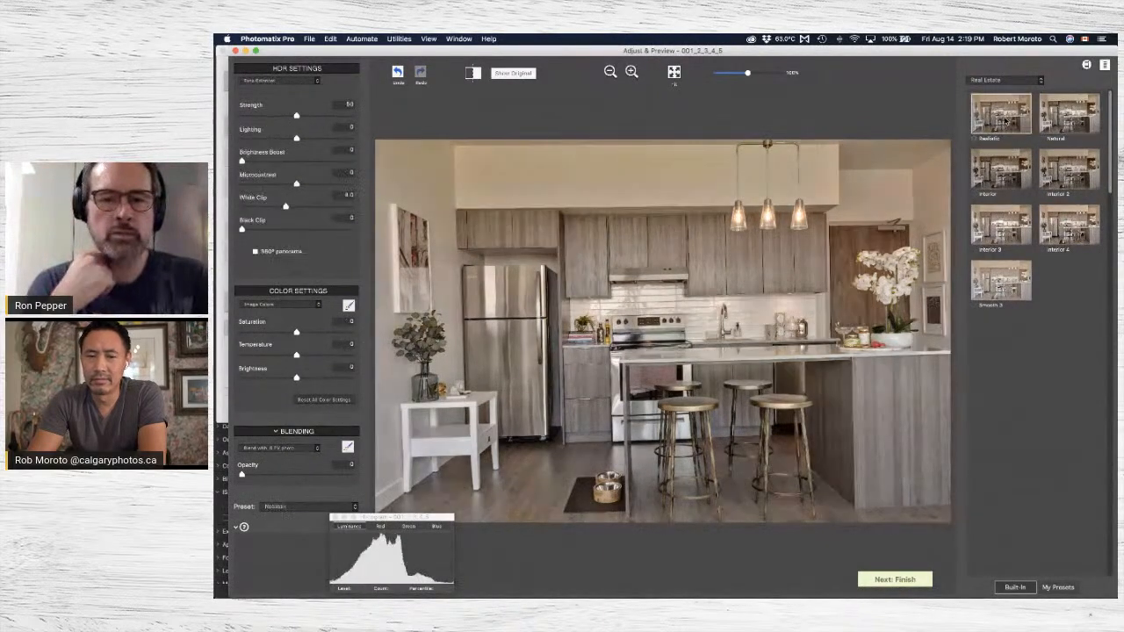
Show the built-in presets of all styles and apply the Soft preset to the kitchen image.
left_click(1012, 80)
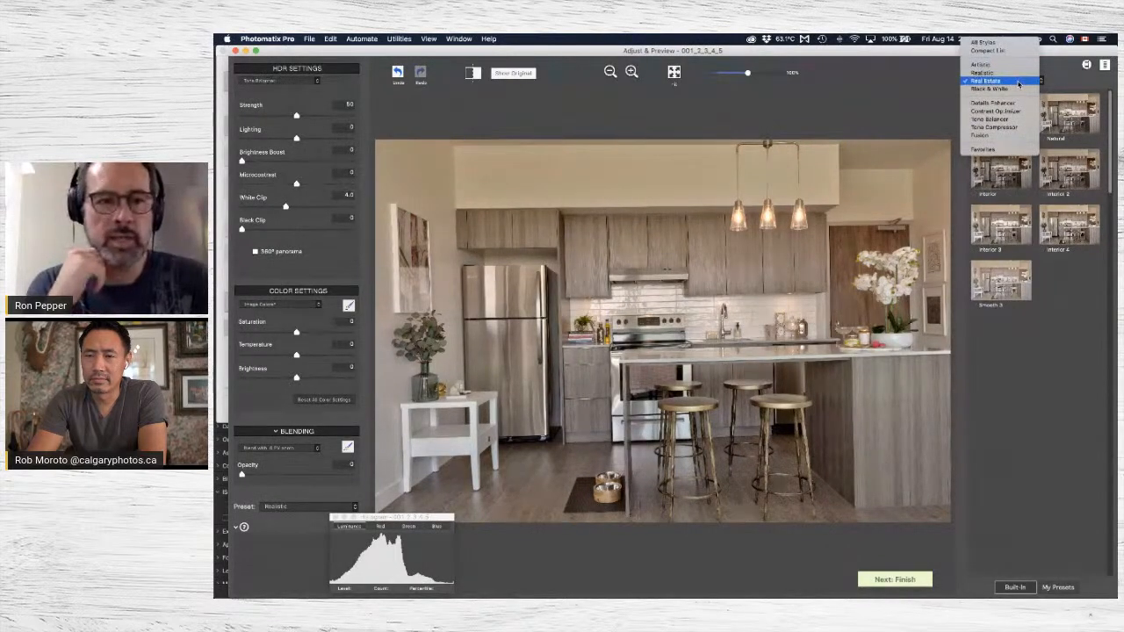
left_click(1010, 48)
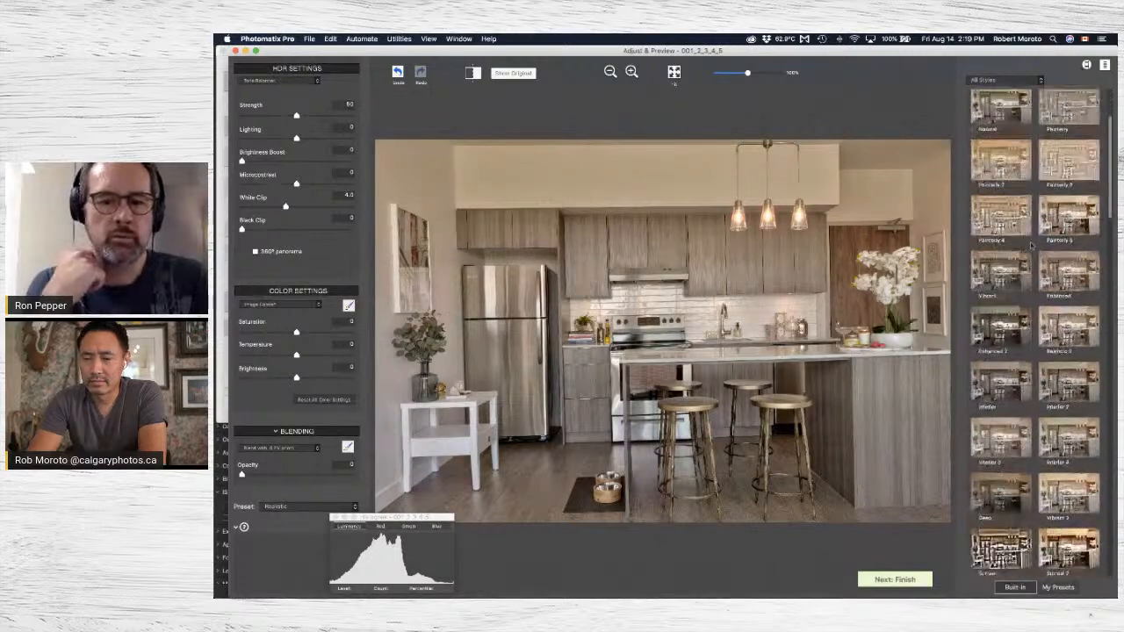
scroll(1003, 420, "down", 1)
scroll(1049, 369, "down", 3)
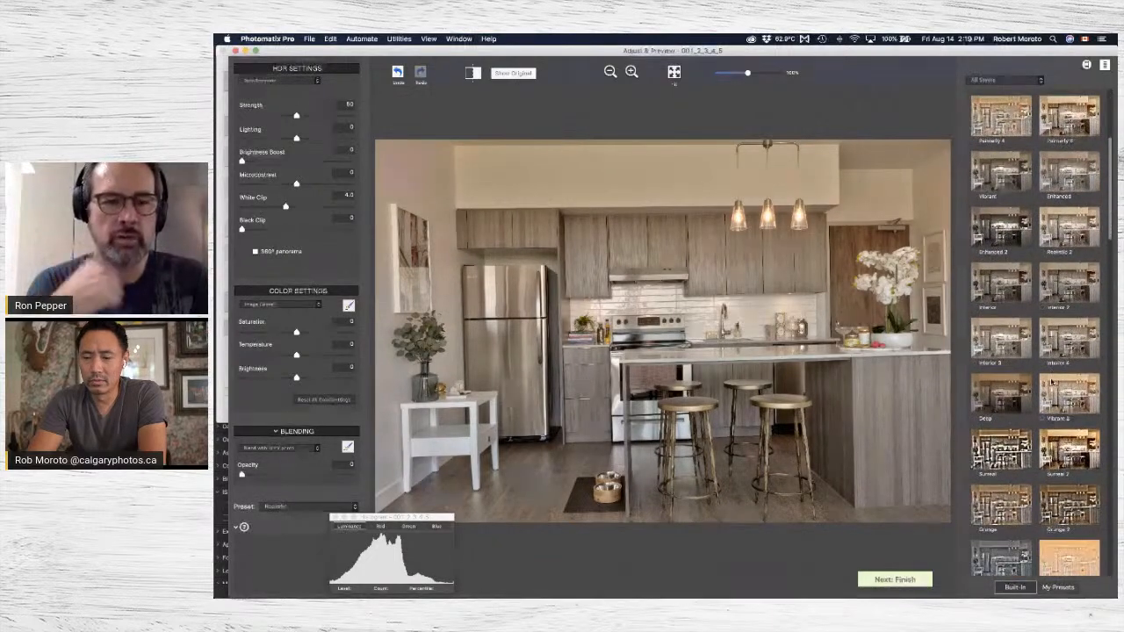
scroll(1051, 381, "down", 5)
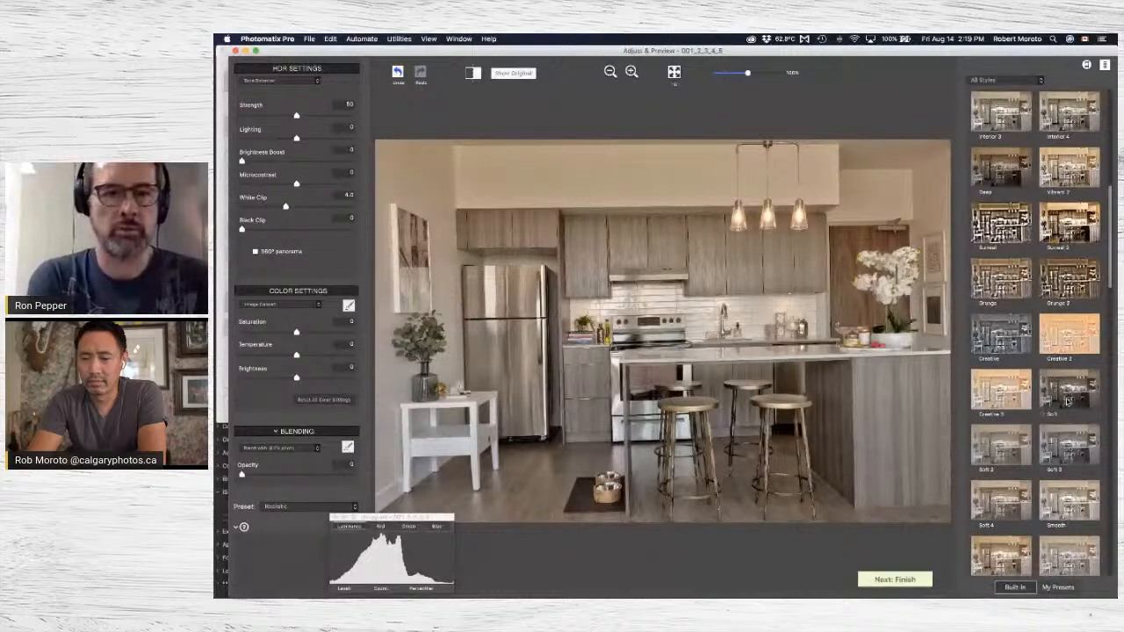
left_click(1067, 400)
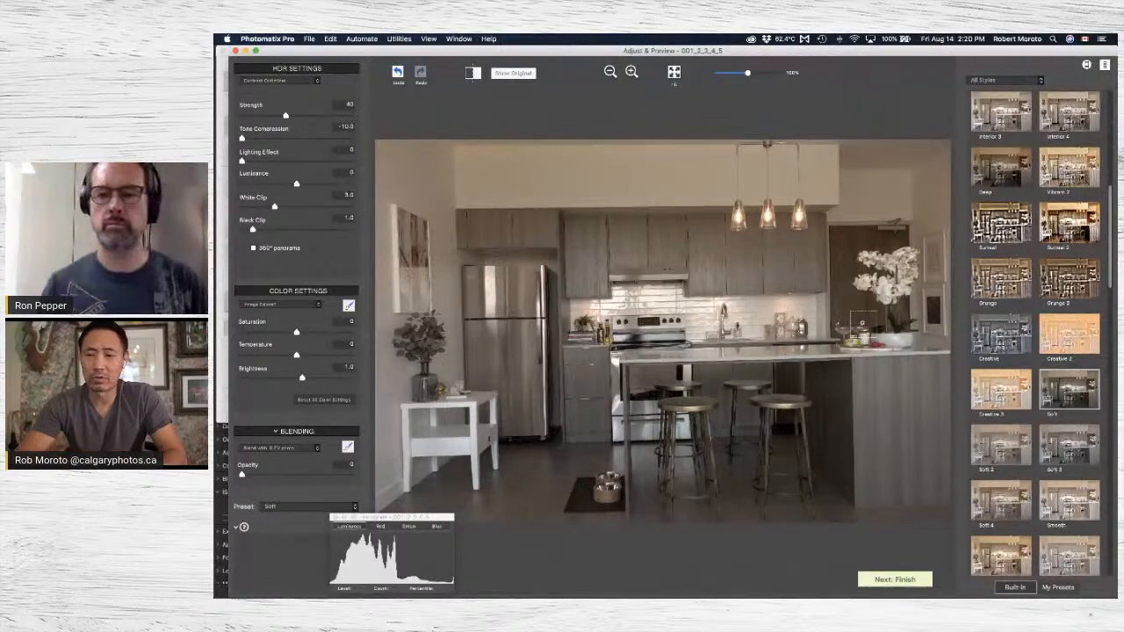
Compare the Interior 2, Interior 4 and Interior presets on the kitchen image, ending with Soft applied again.
scroll(1084, 136, "up", 3)
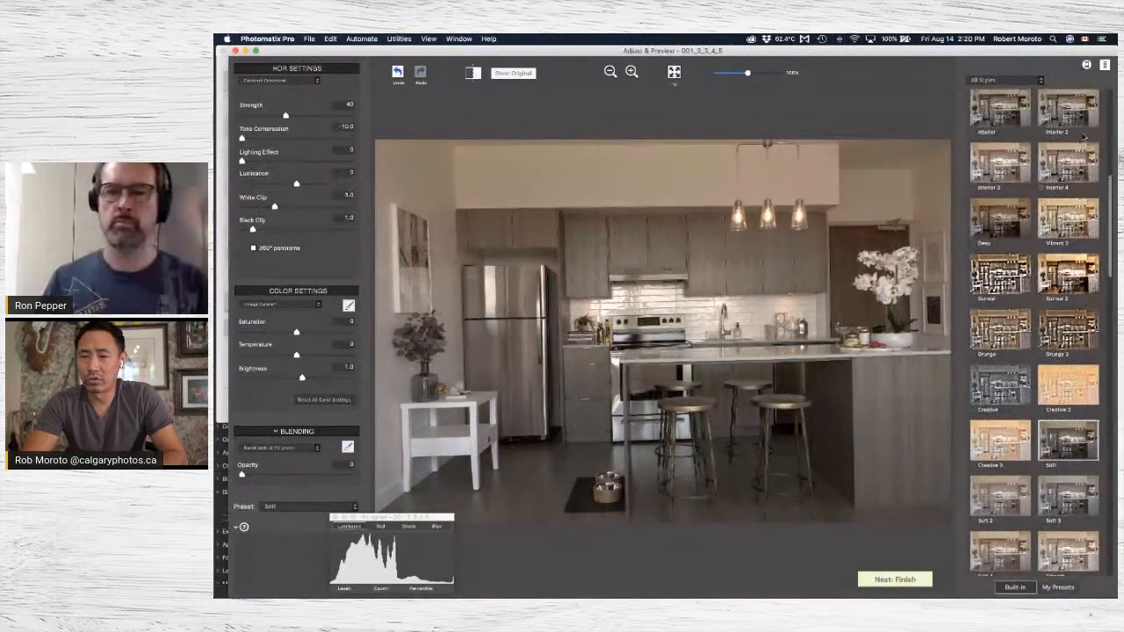
scroll(1084, 136, "up", 2)
left_click(1086, 131)
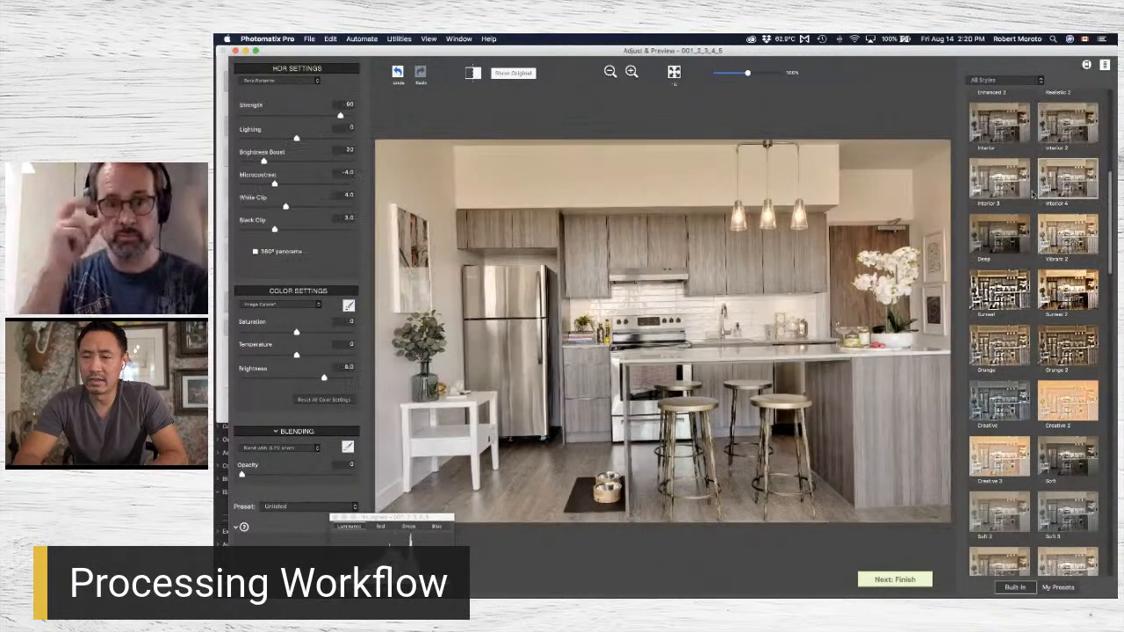
left_click(999, 184)
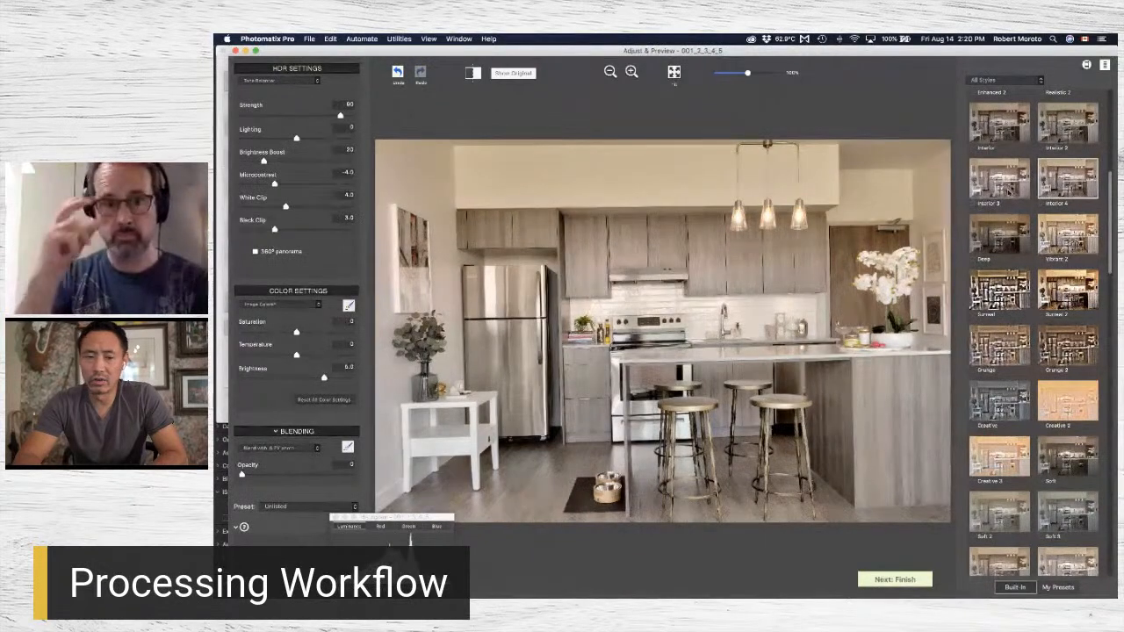
left_click(1007, 132)
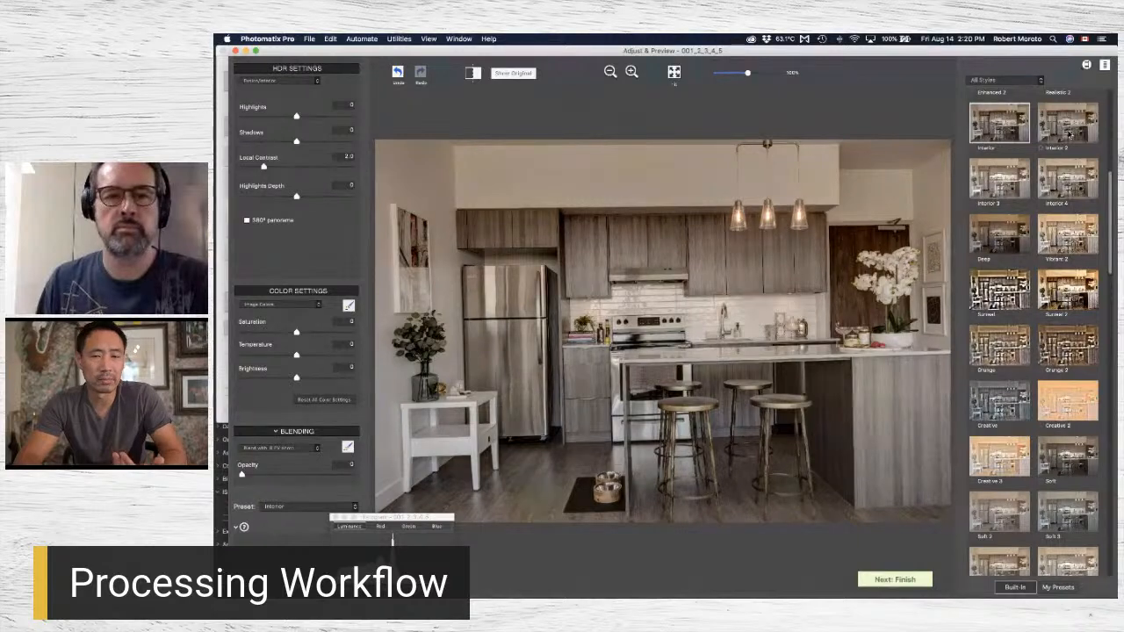
left_click(1068, 460)
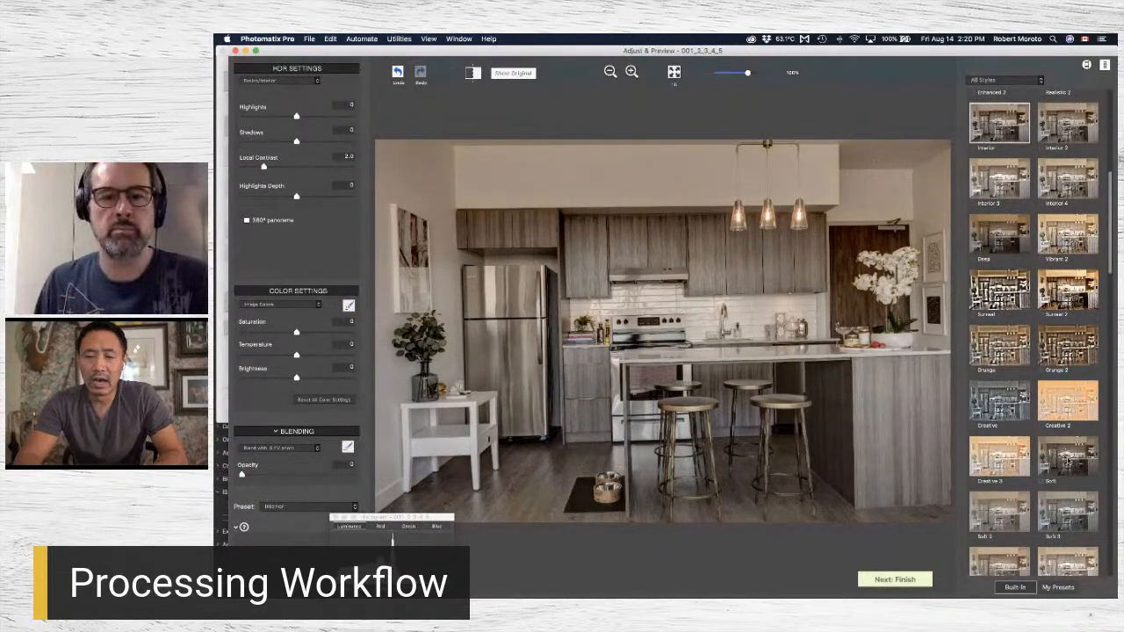
scroll(1034, 351, "down", 2)
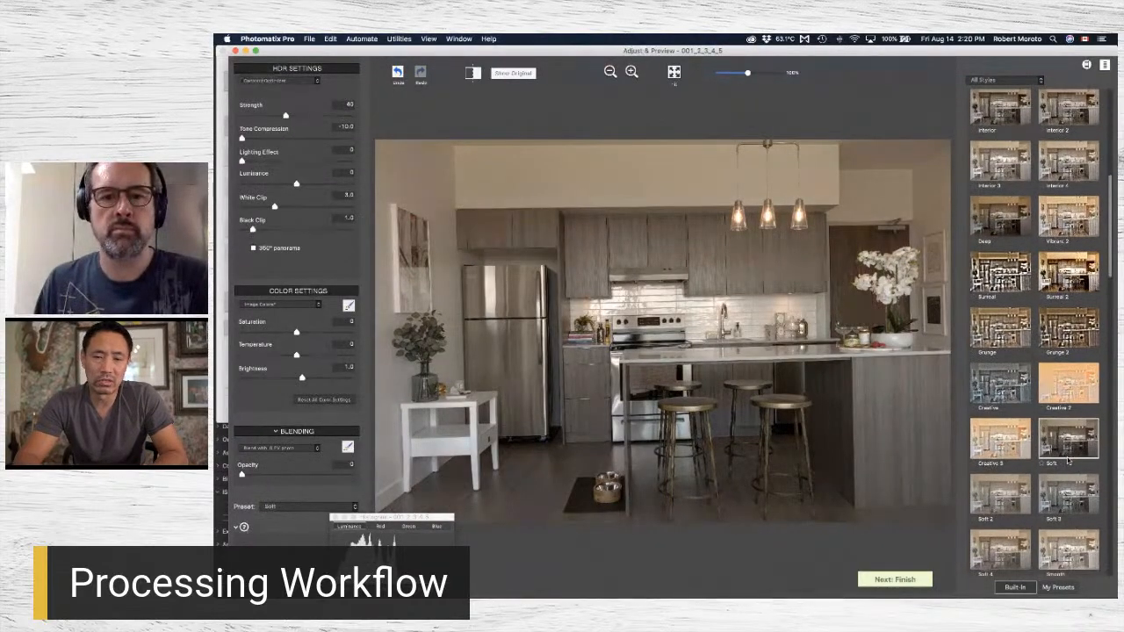
Examine the cabinets, backsplash, island and stools of the kitchen image at full detail in the Loupe, closing it when done.
left_click(792, 256)
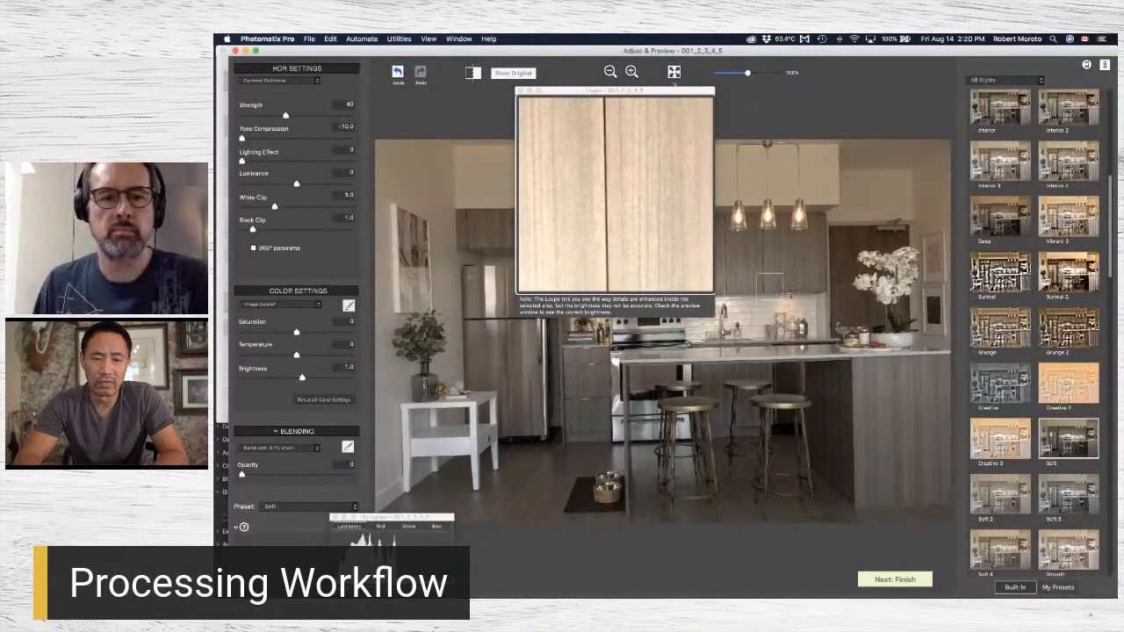
left_click(790, 296)
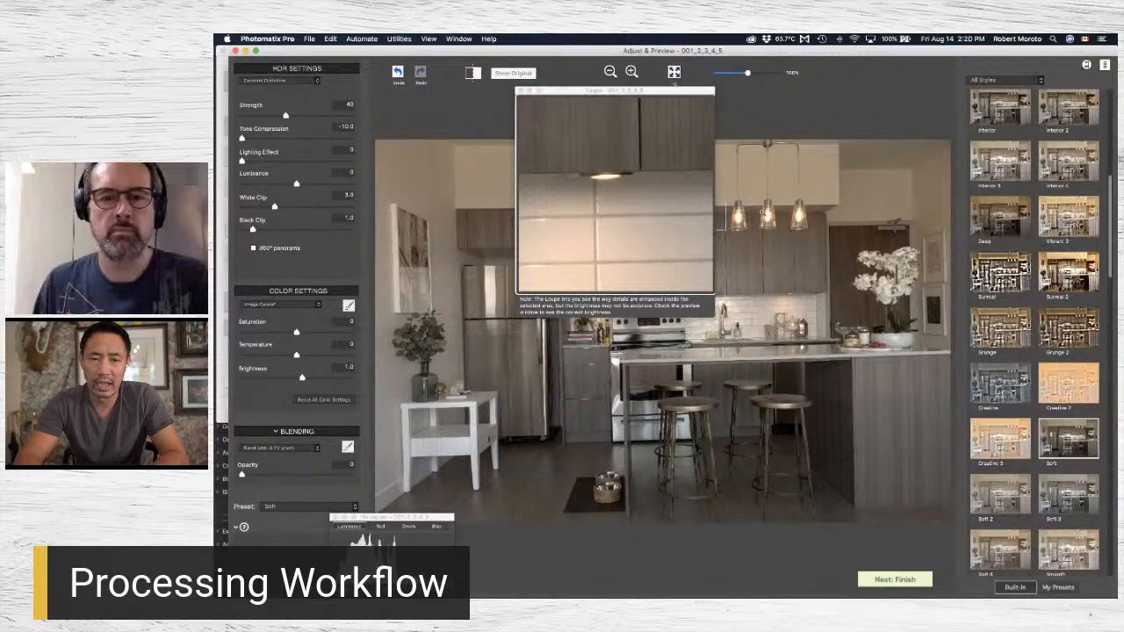
left_click(840, 380)
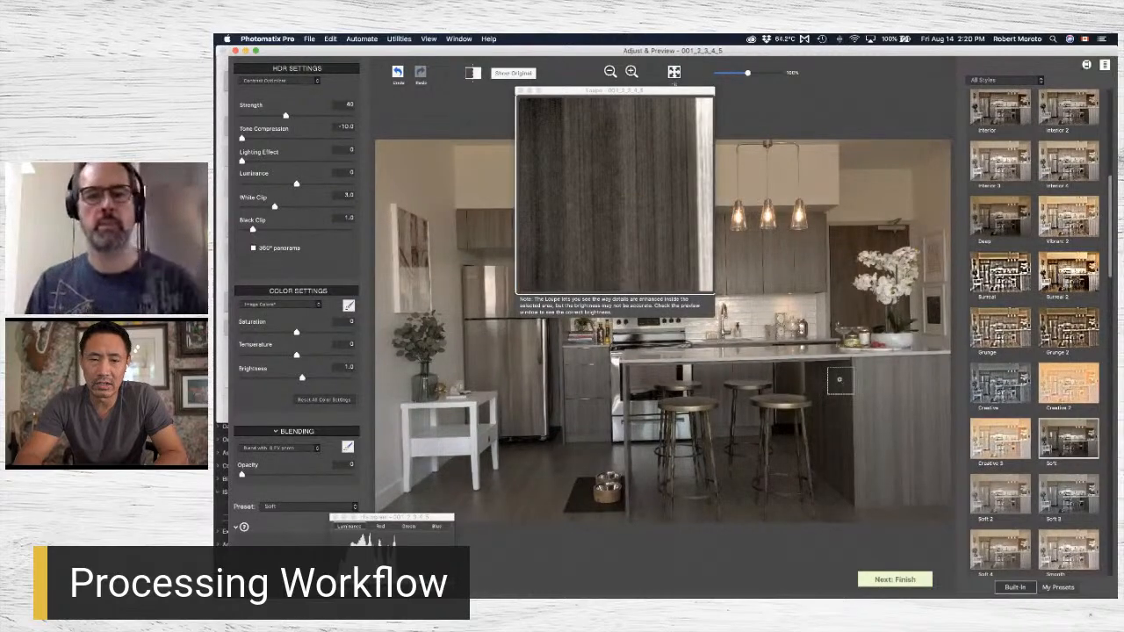
left_click(803, 377)
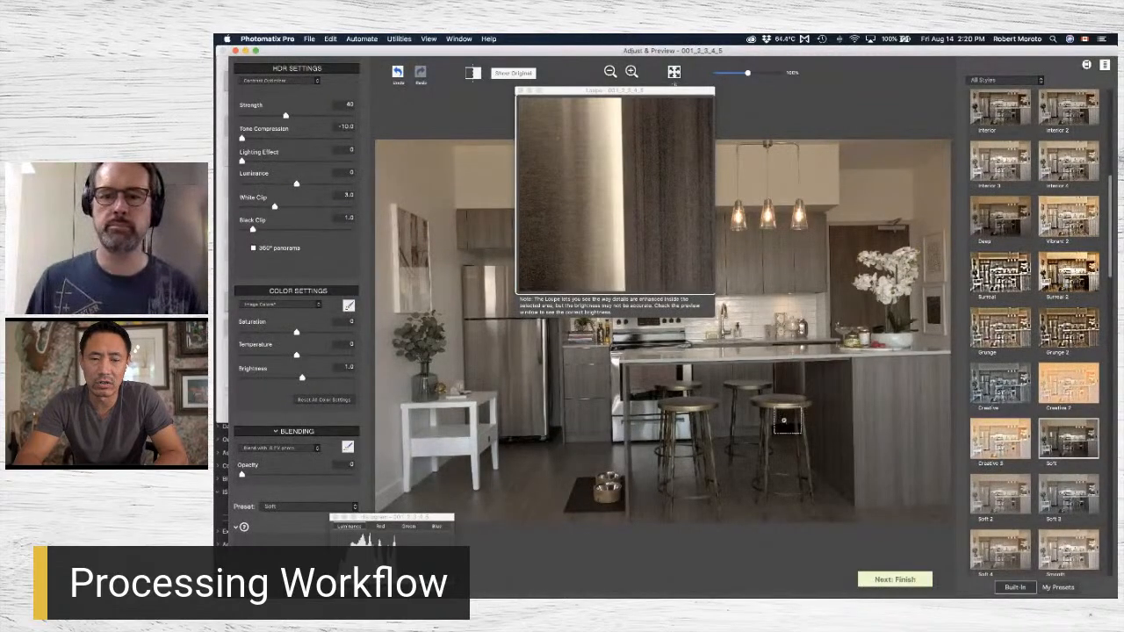
left_click(786, 403)
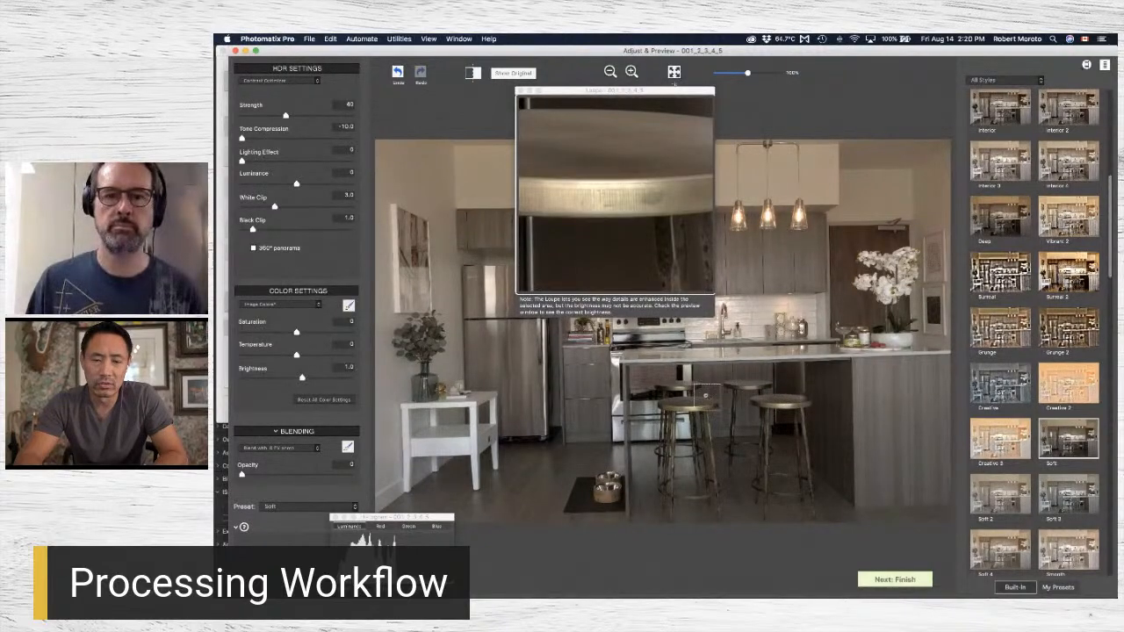
left_click(705, 396)
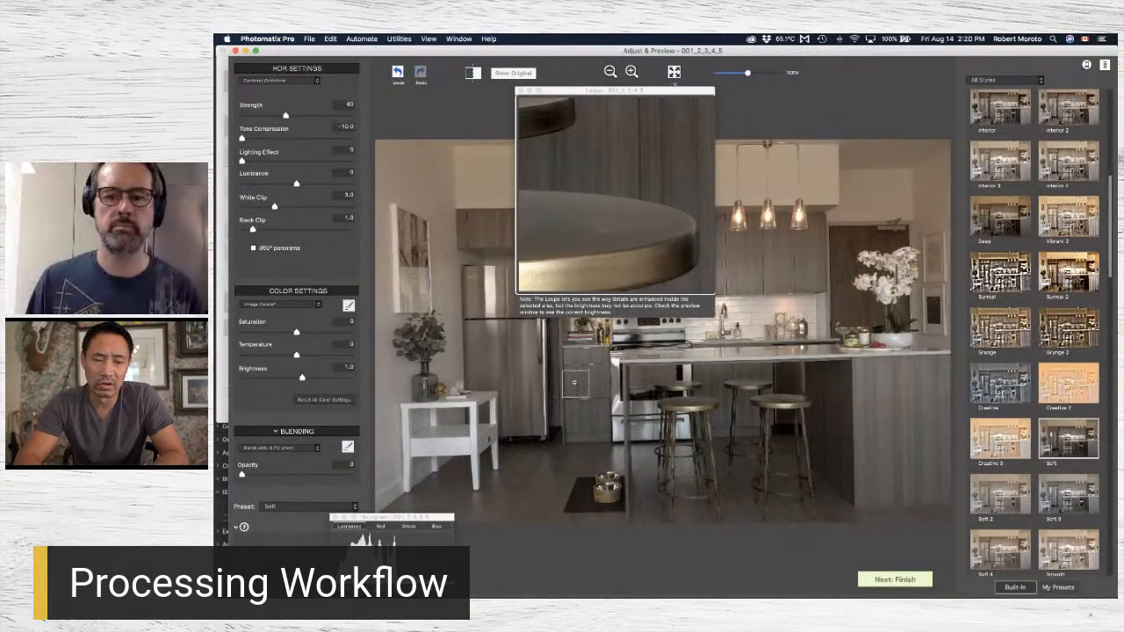
left_click(576, 384)
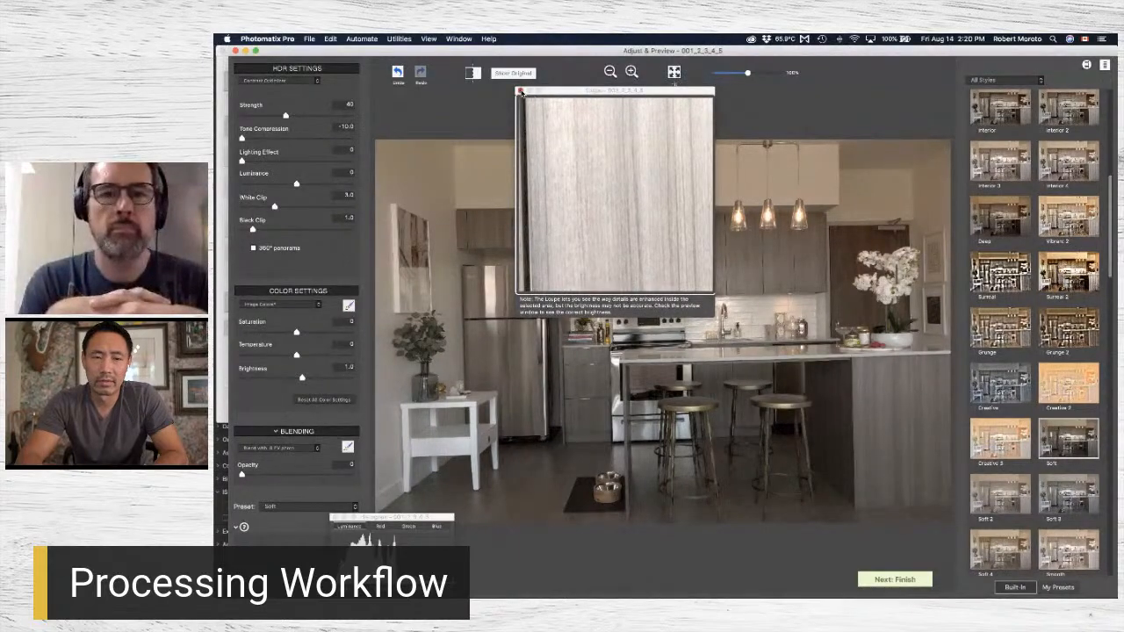
left_click(675, 74)
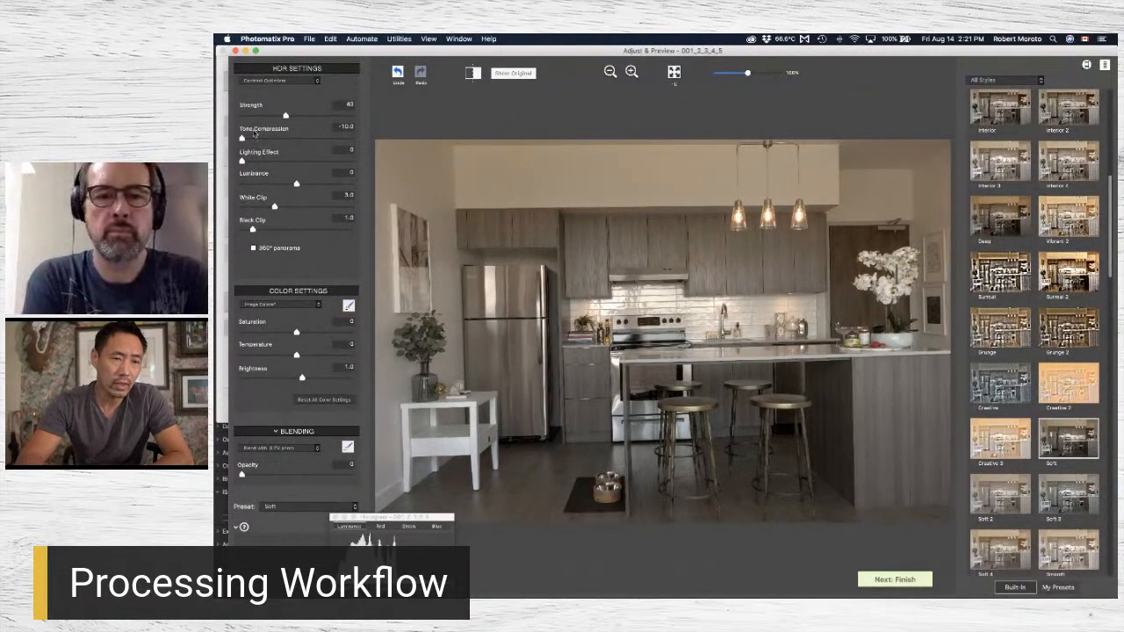
Raise the Strength to 47 and the Lighting Effect to 99 for the kitchen image.
left_click(285, 116)
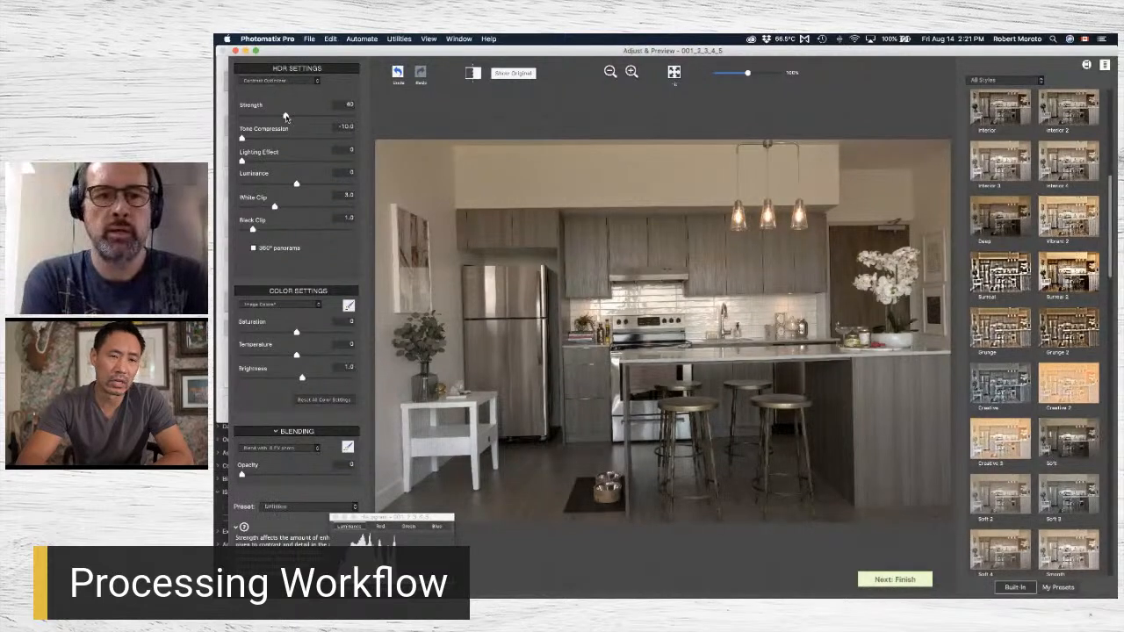
left_click_drag(294, 120, 300, 116)
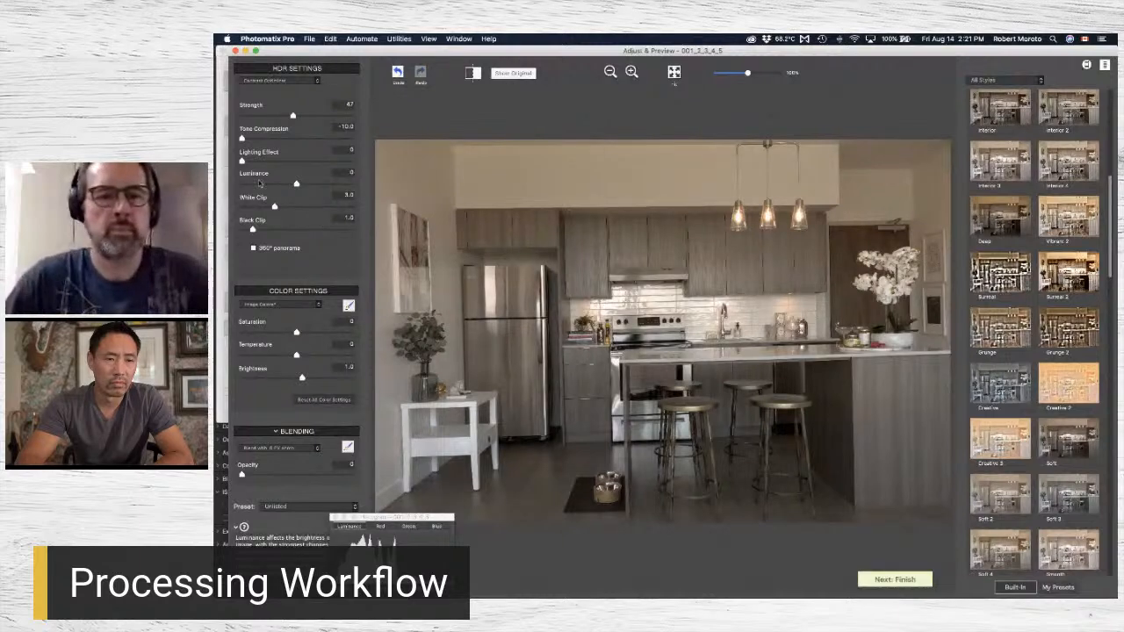
left_click_drag(243, 160, 255, 162)
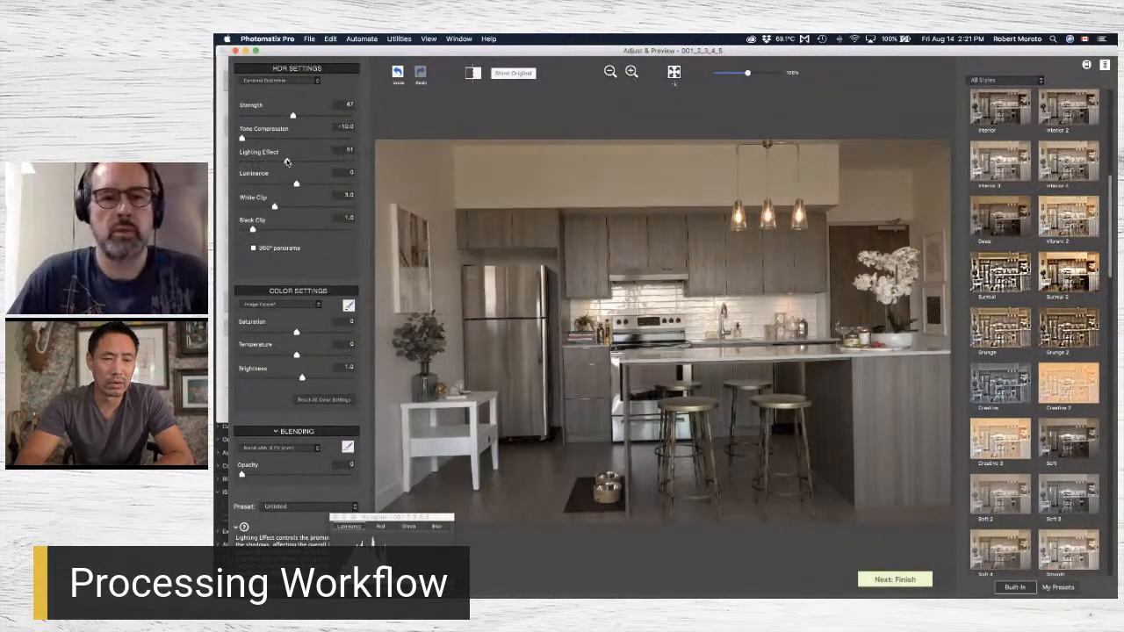
left_click(321, 163)
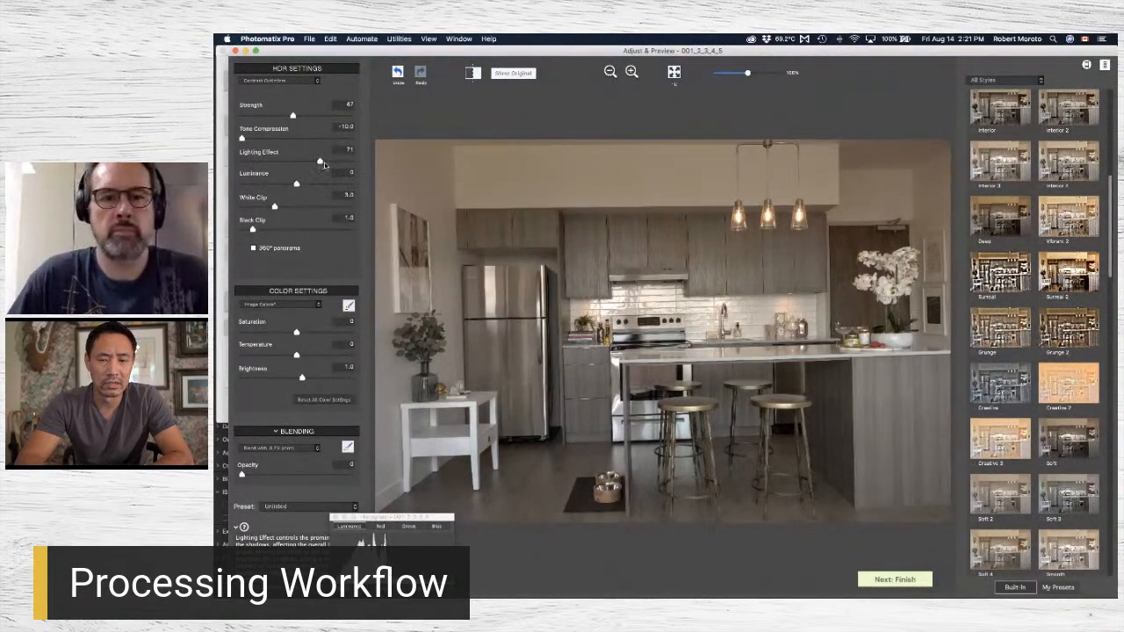
left_click_drag(335, 164, 351, 165)
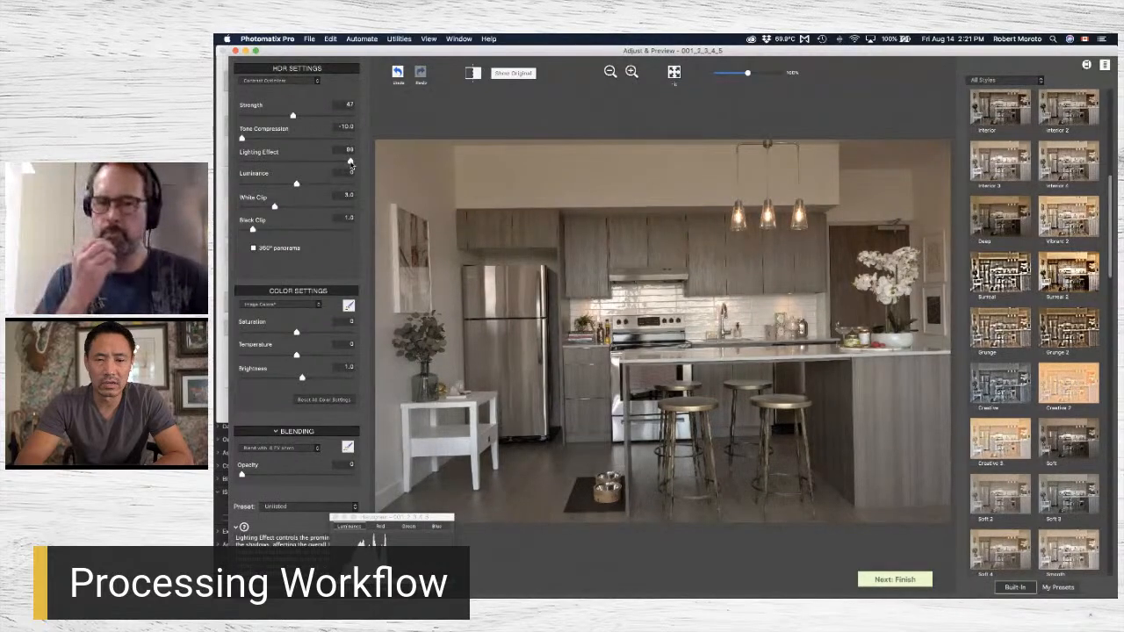
Set the Tone Compression to -7.4 and the Luminance to 6.4.
left_click(267, 139)
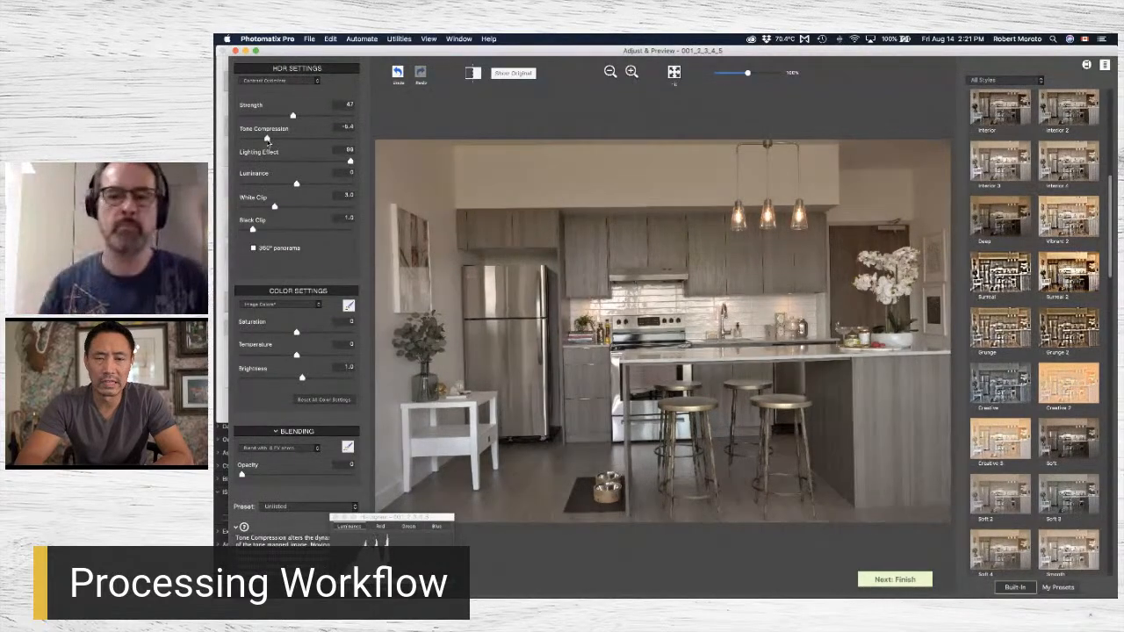
left_click_drag(246, 139, 256, 139)
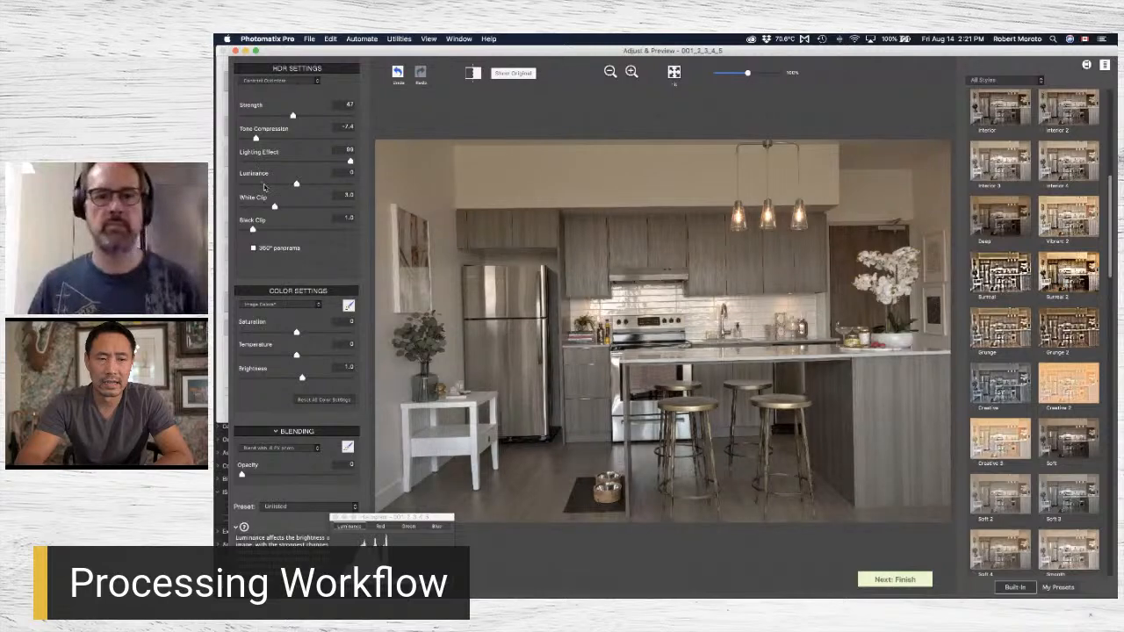
left_click(319, 186)
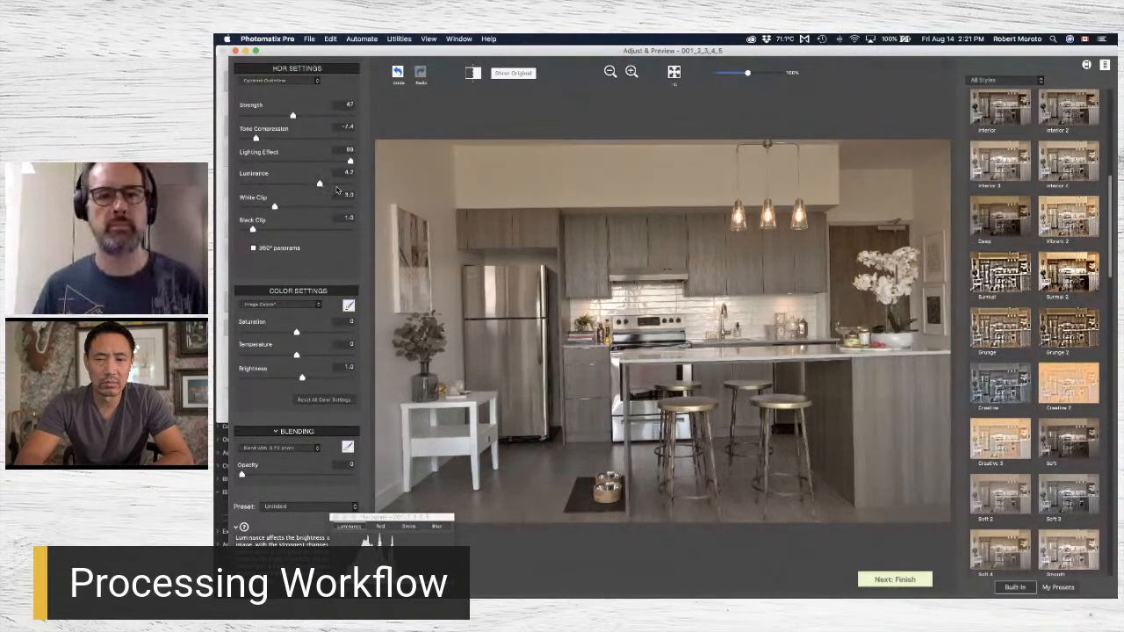
left_click(331, 186)
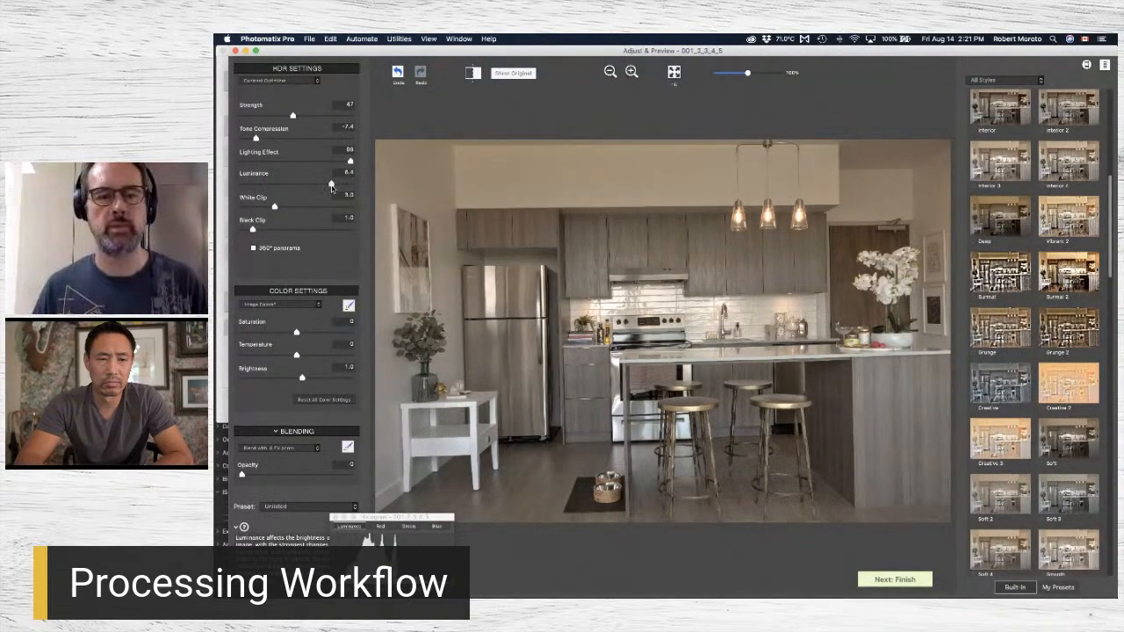
Try lower and higher White Clip values such as 1.2 and 5.0, and settle on 2.5.
left_click(255, 207)
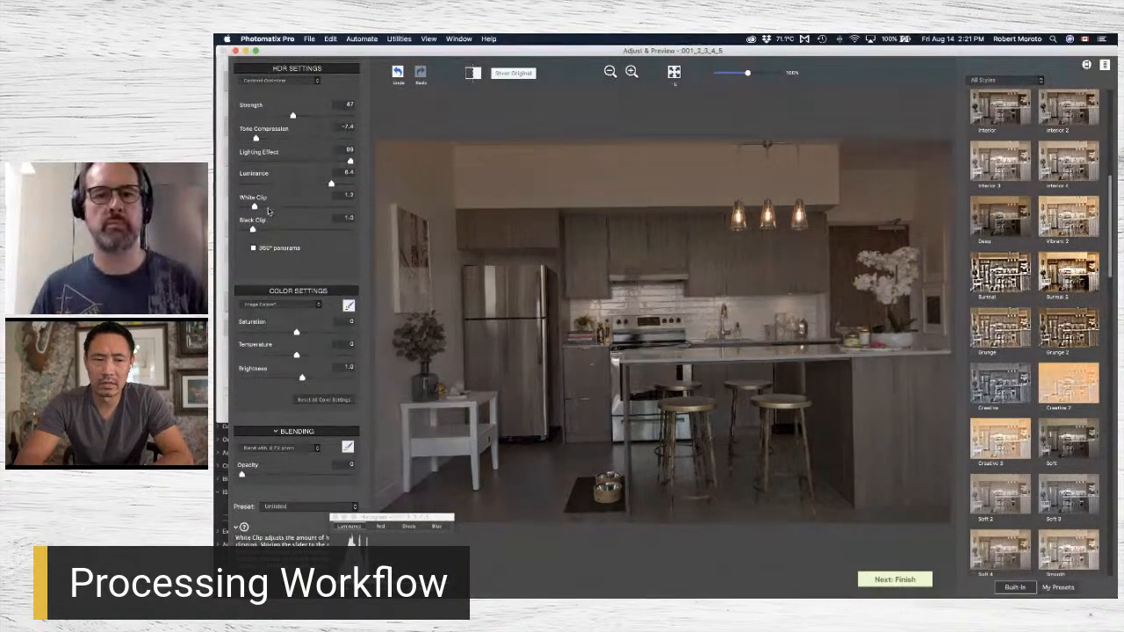
left_click_drag(254, 207, 279, 207)
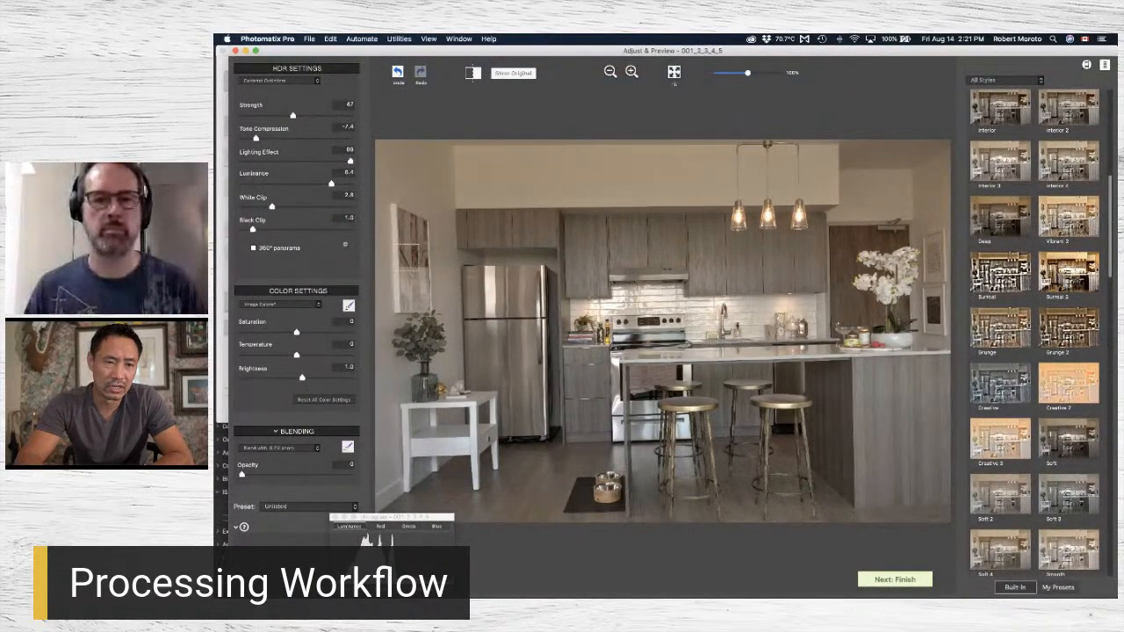
left_click_drag(271, 207, 297, 207)
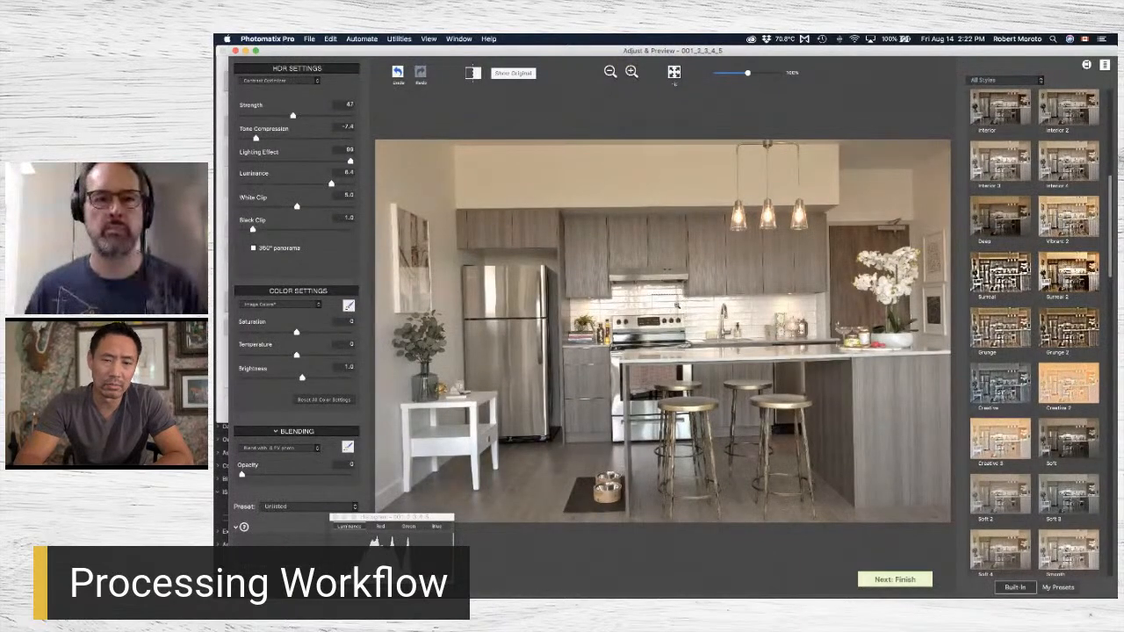
left_click(267, 207)
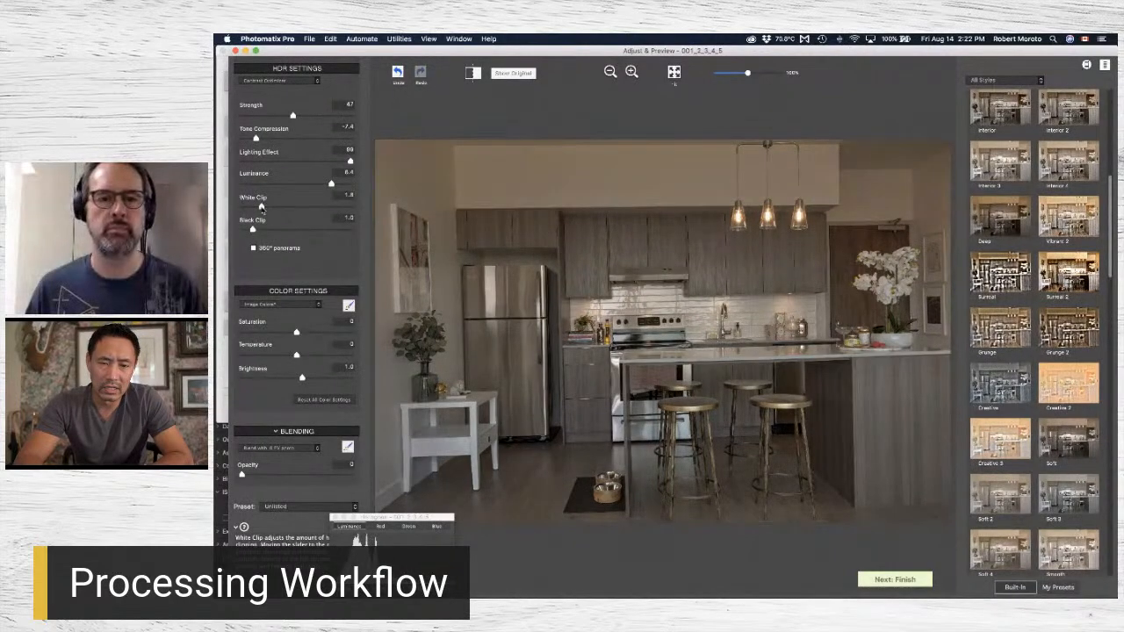
left_click(269, 208)
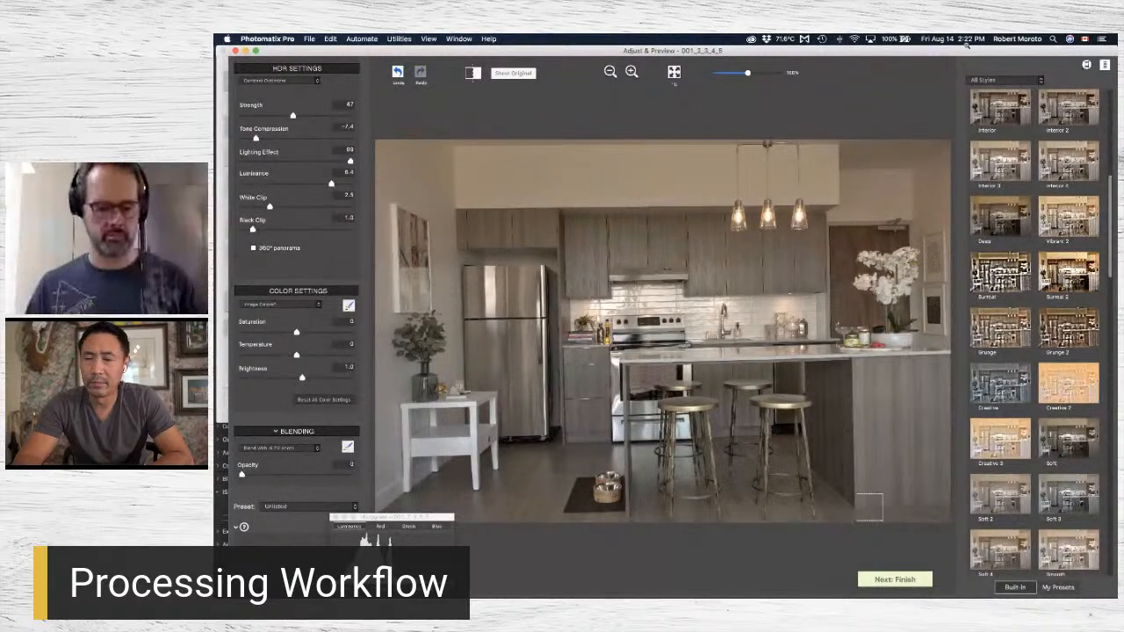
left_click(1025, 80)
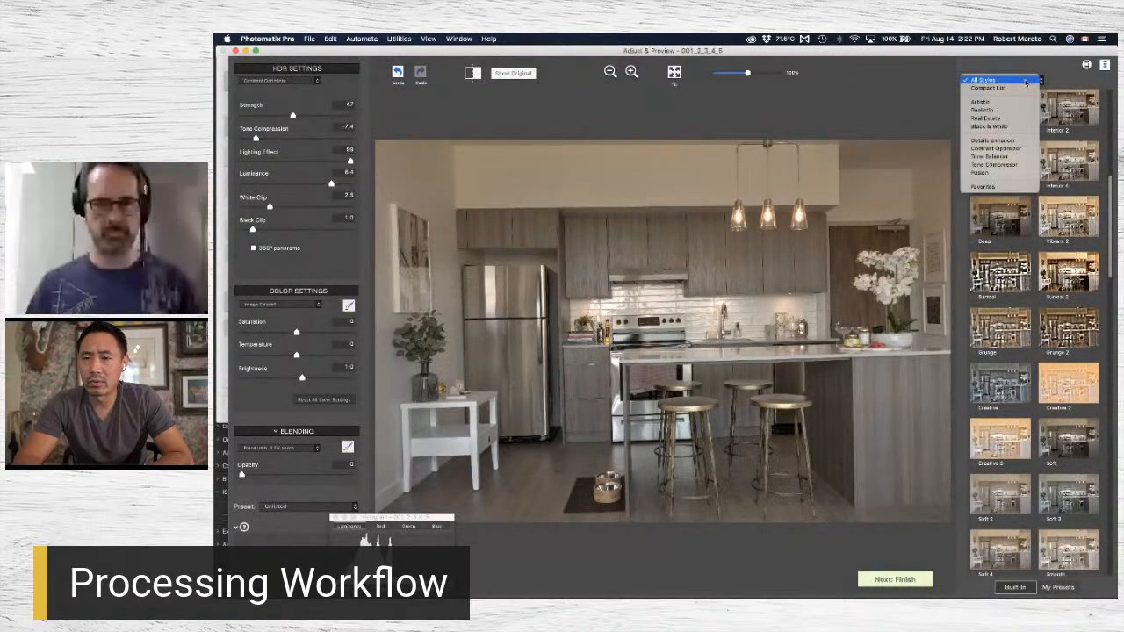
left_click(926, 88)
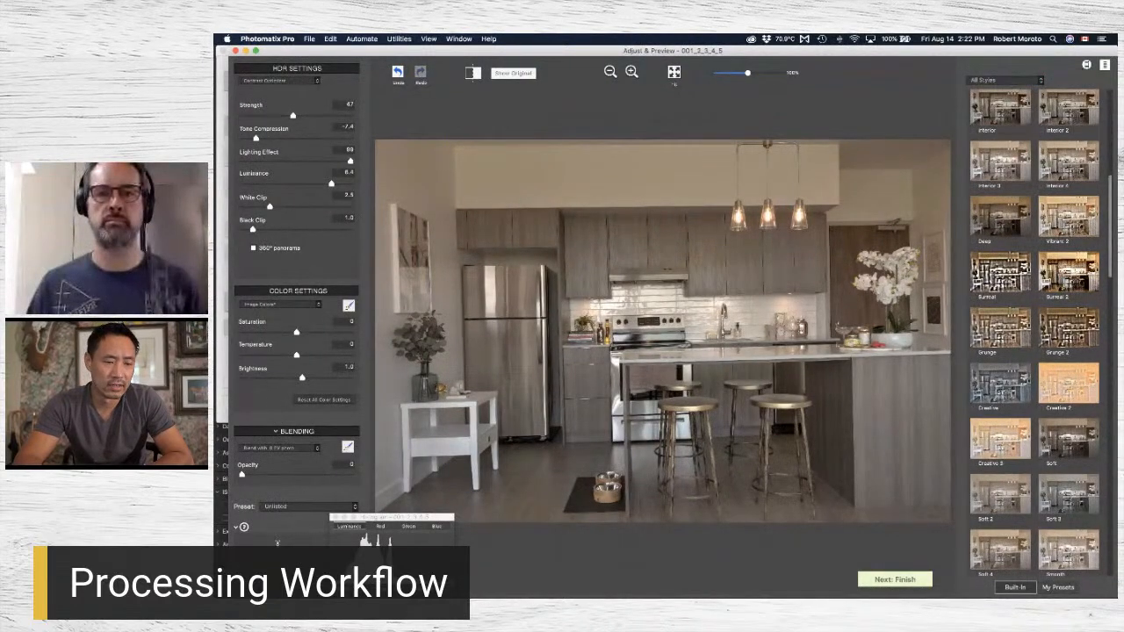
Save the current HDR settings as a preset named PHOTOMATIX Demo in the Presets folder.
left_click(293, 507)
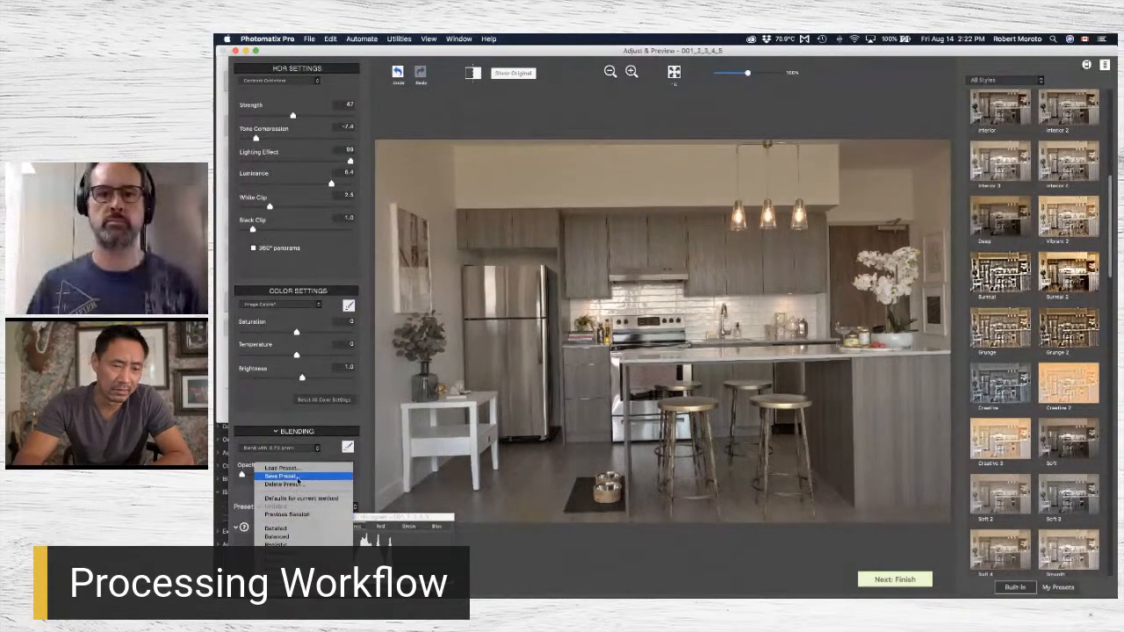
left_click(298, 477)
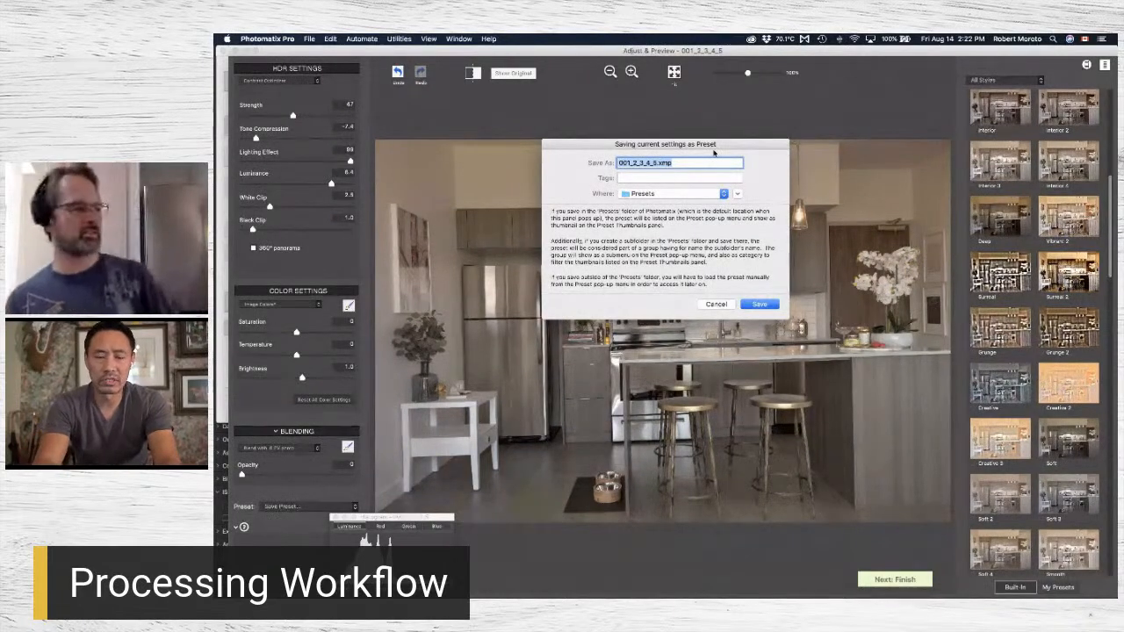
type("PHOTOMA")
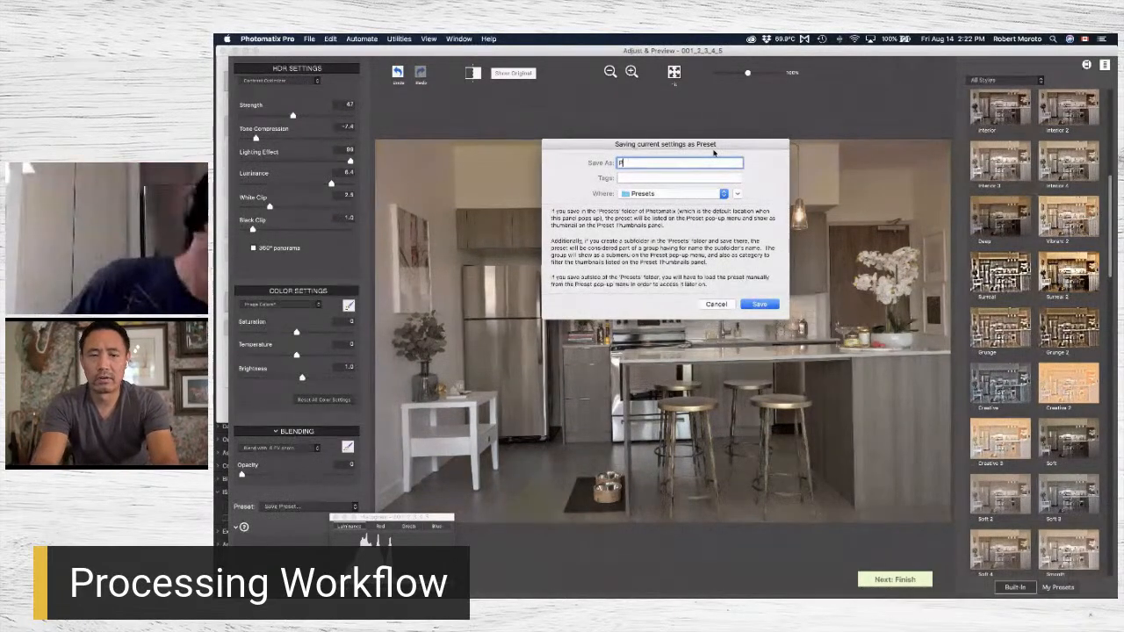
type("TIX Demo")
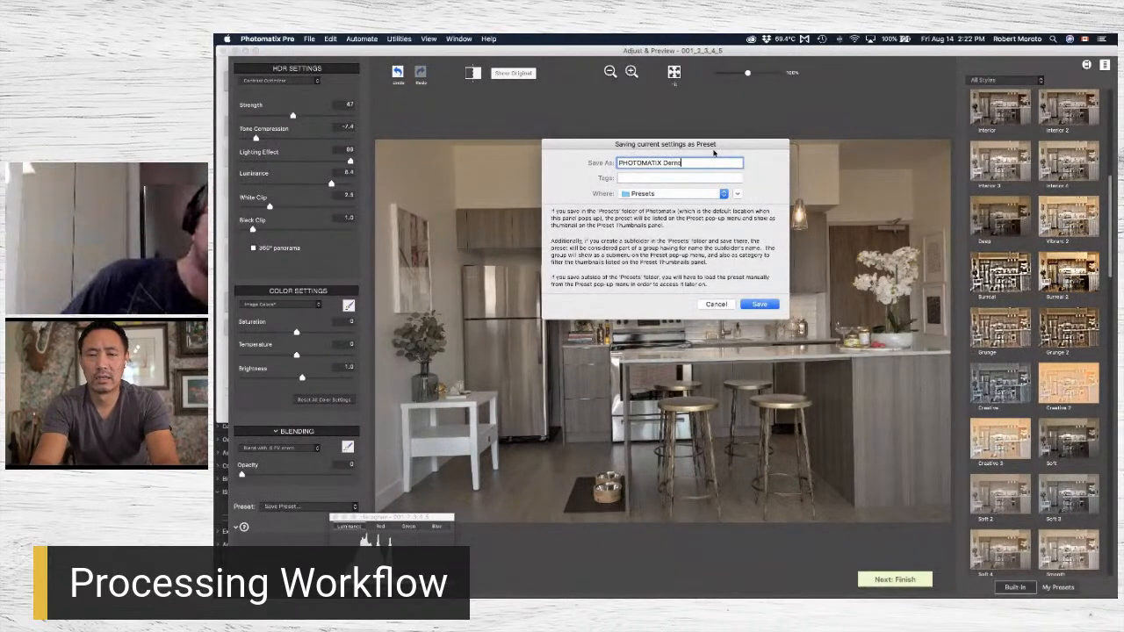
left_click(760, 304)
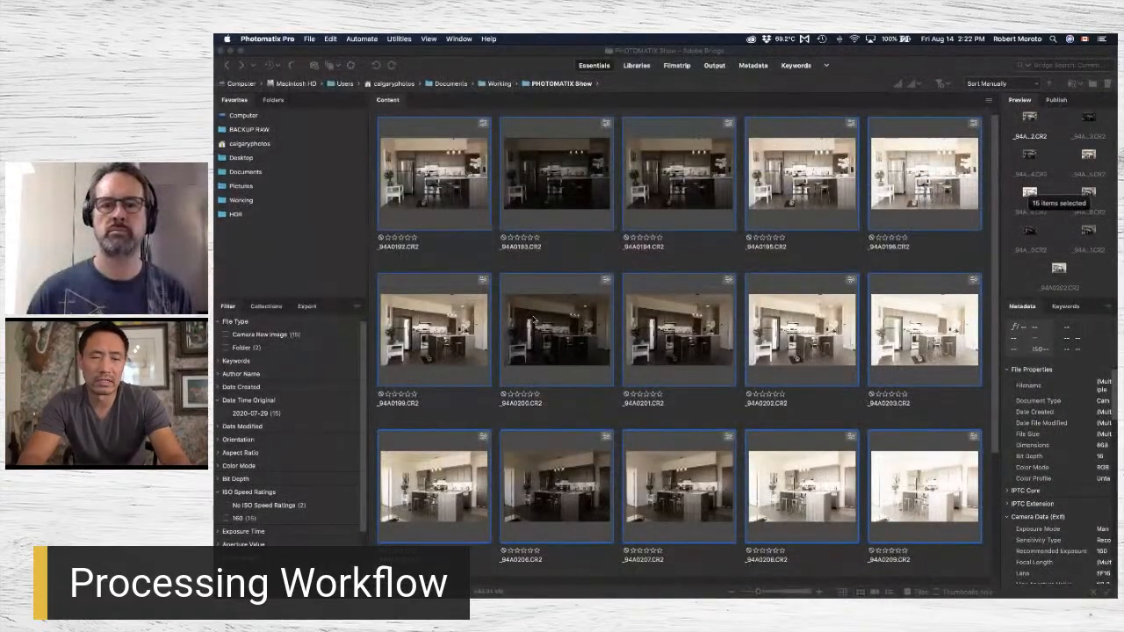
Switch to Photomatix Pro and start batch processing of bracketed photos with the HDR folder as source.
mouse_move(532, 586)
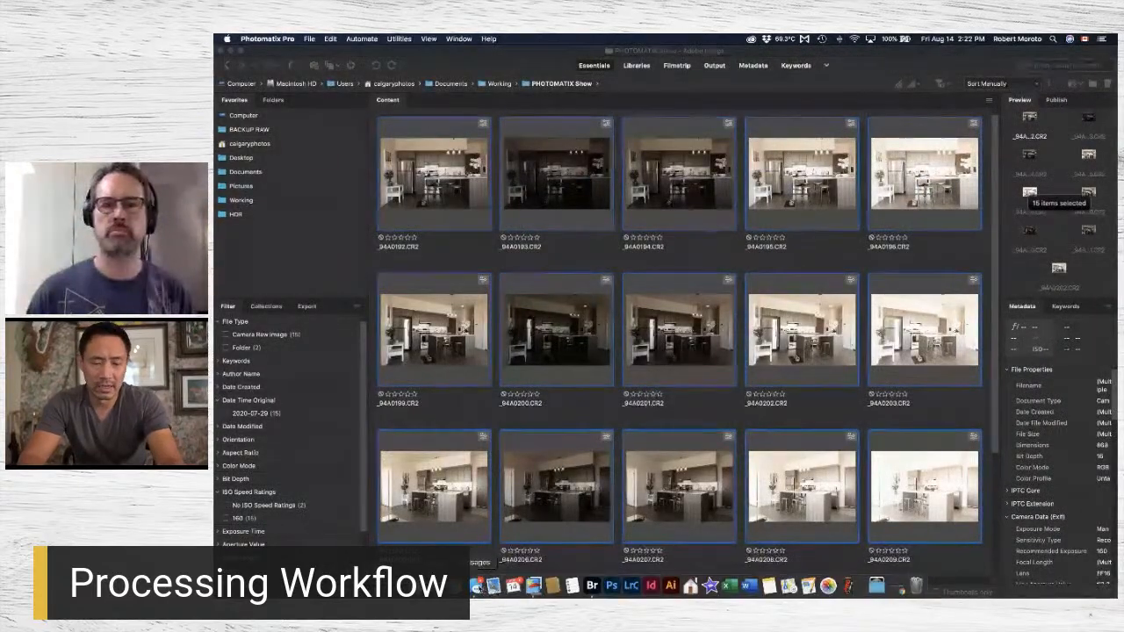
left_click(533, 586)
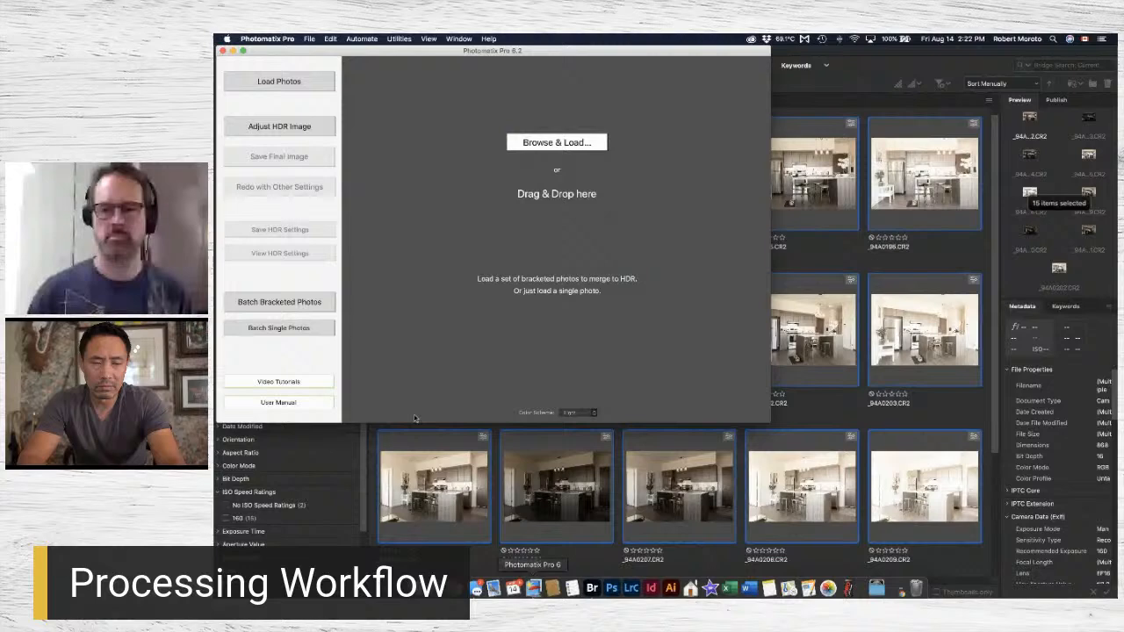
left_click(321, 303)
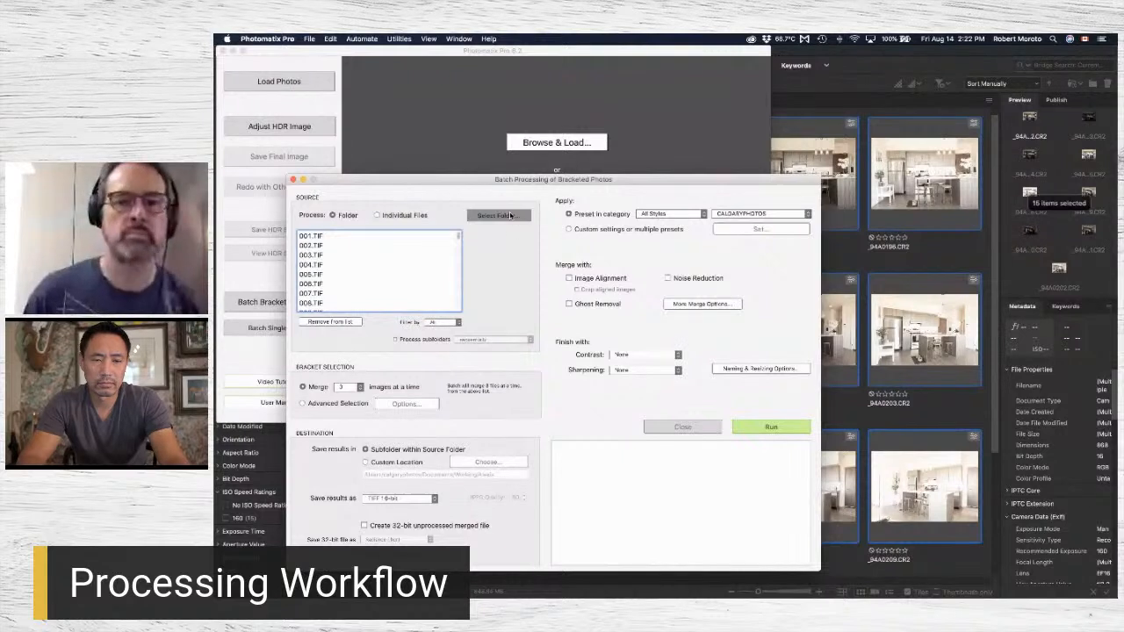
left_click(660, 138)
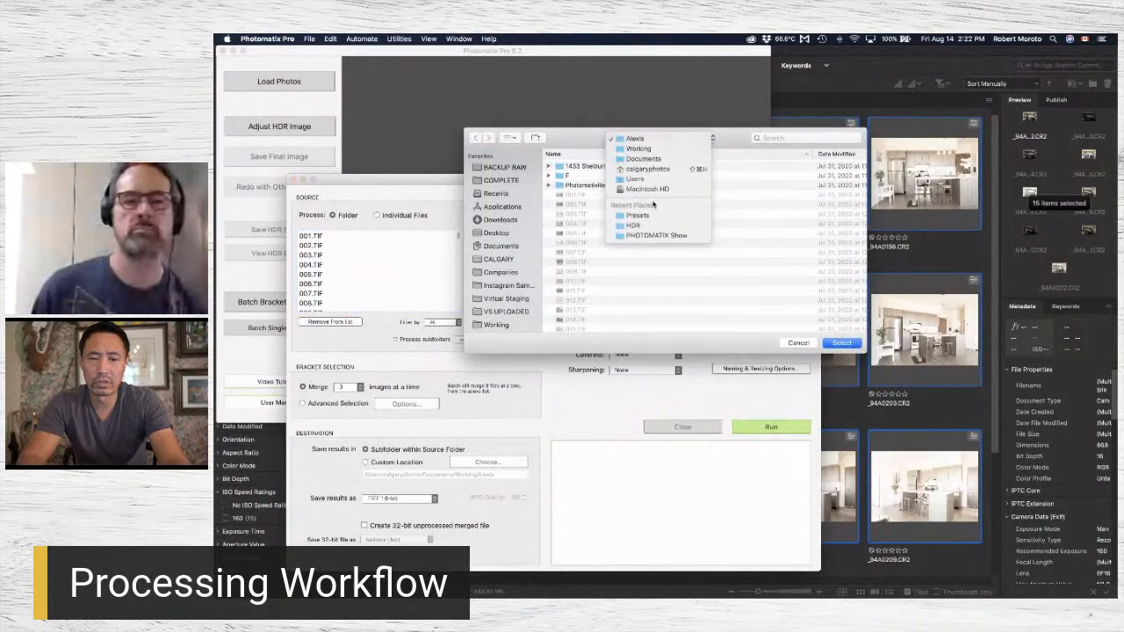
left_click(650, 227)
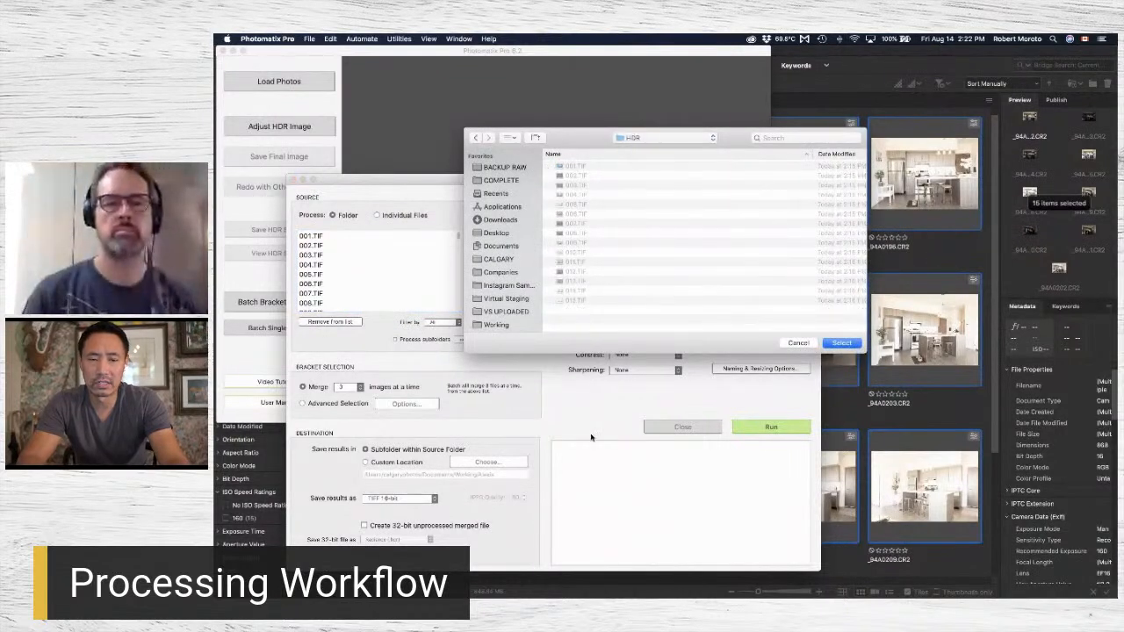
left_click(840, 343)
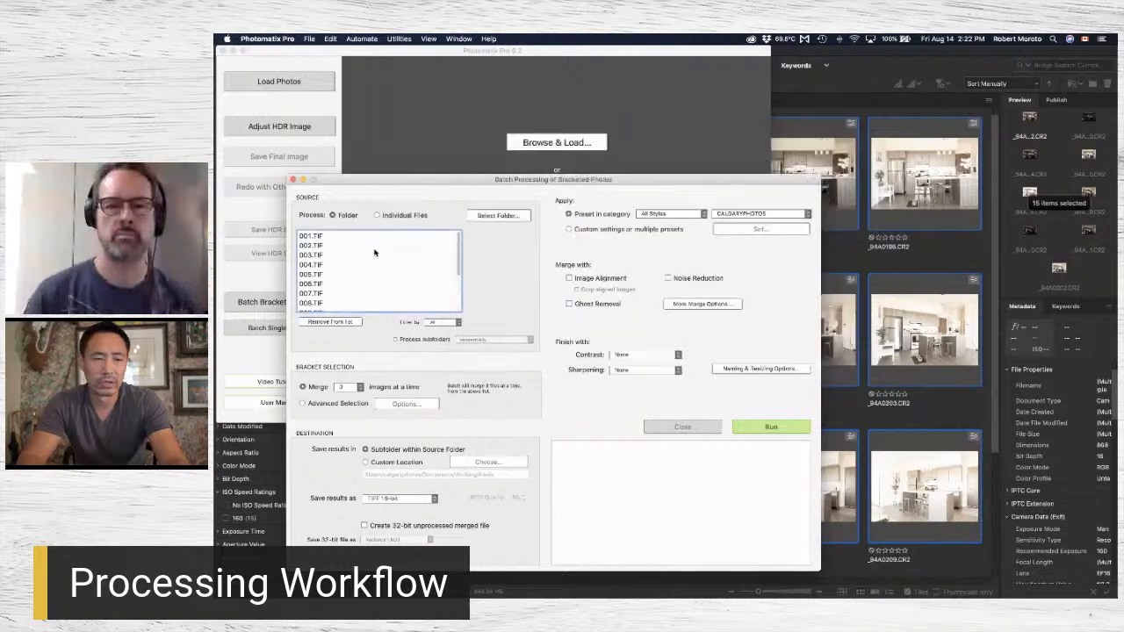
Run the batch, merging 5 images at a time with the PHOTOMATIX Demo preset applied.
left_click(349, 387)
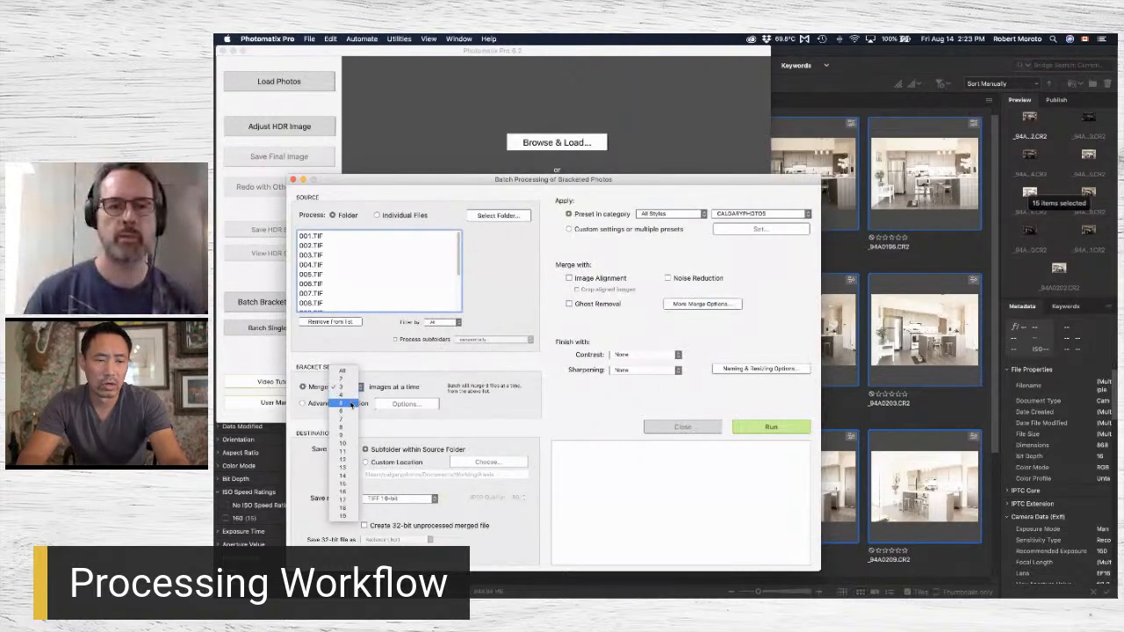
left_click(351, 403)
left_click(760, 214)
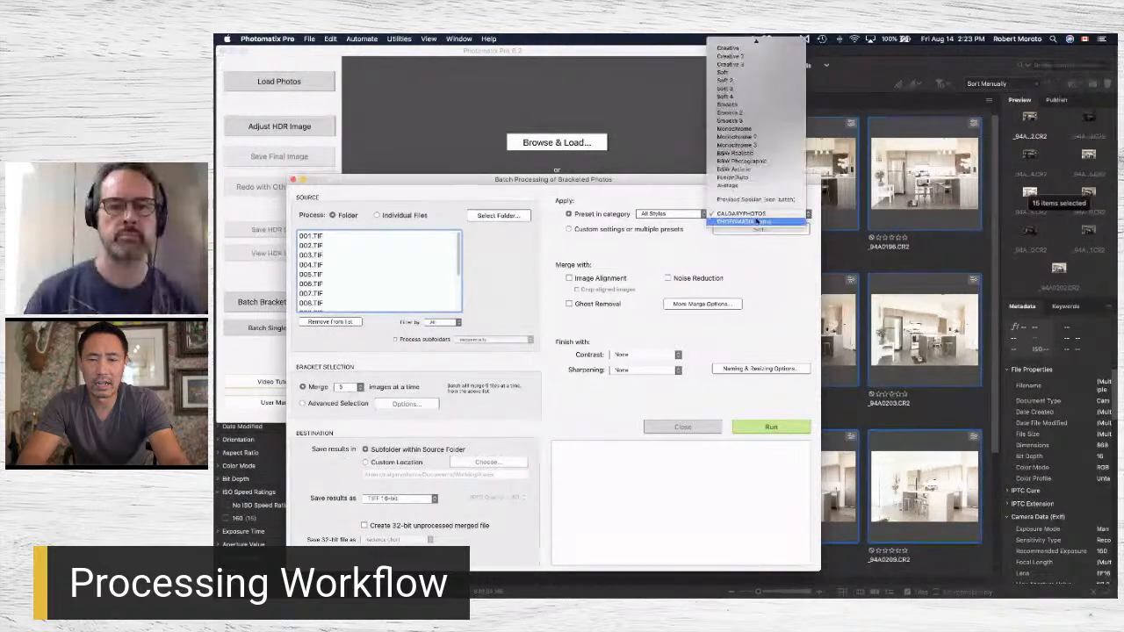
left_click(783, 224)
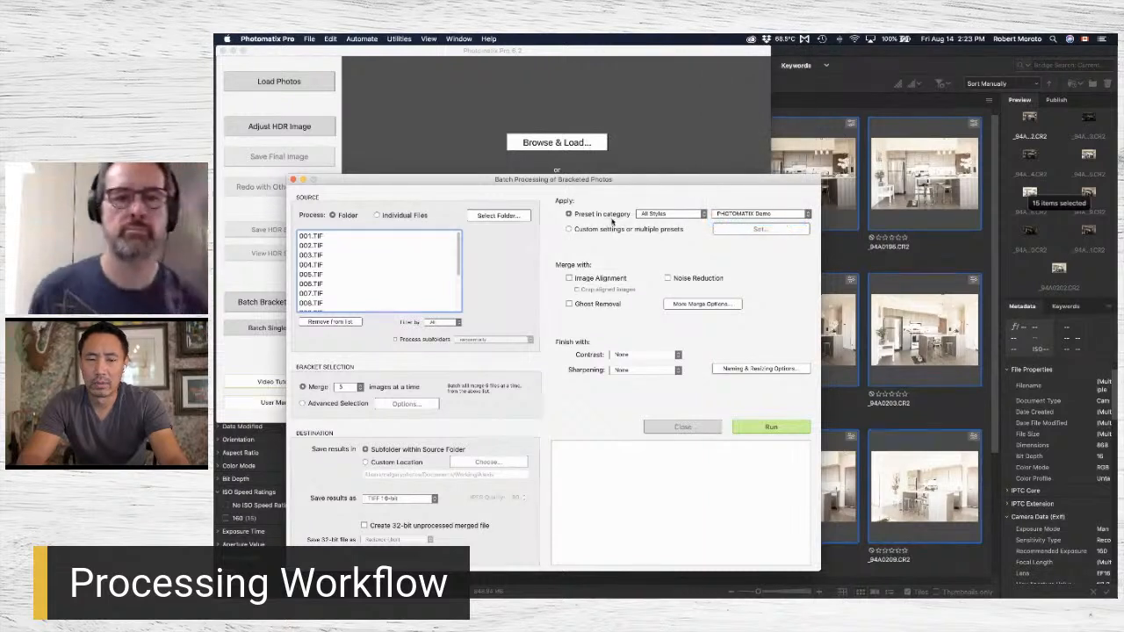
left_click(738, 217)
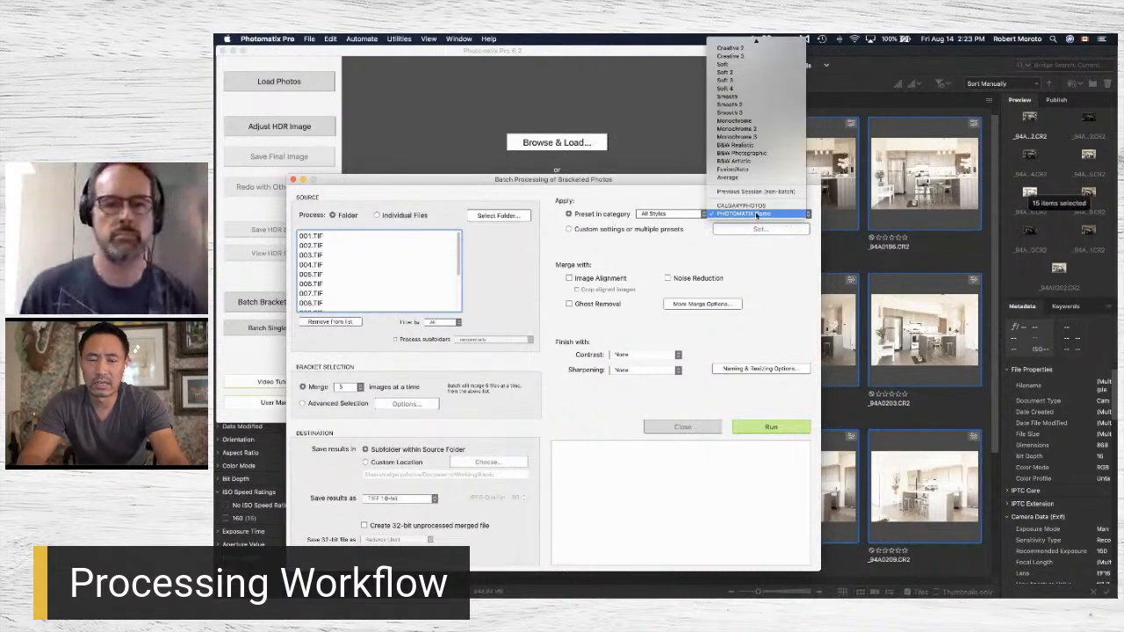
left_click(689, 266)
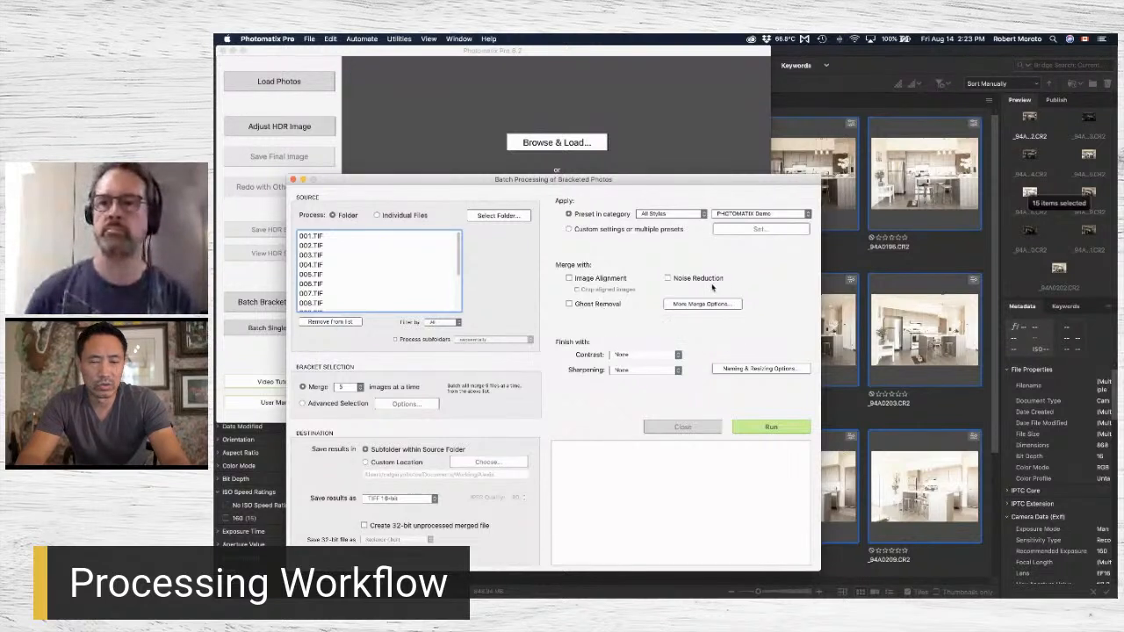
left_click(771, 428)
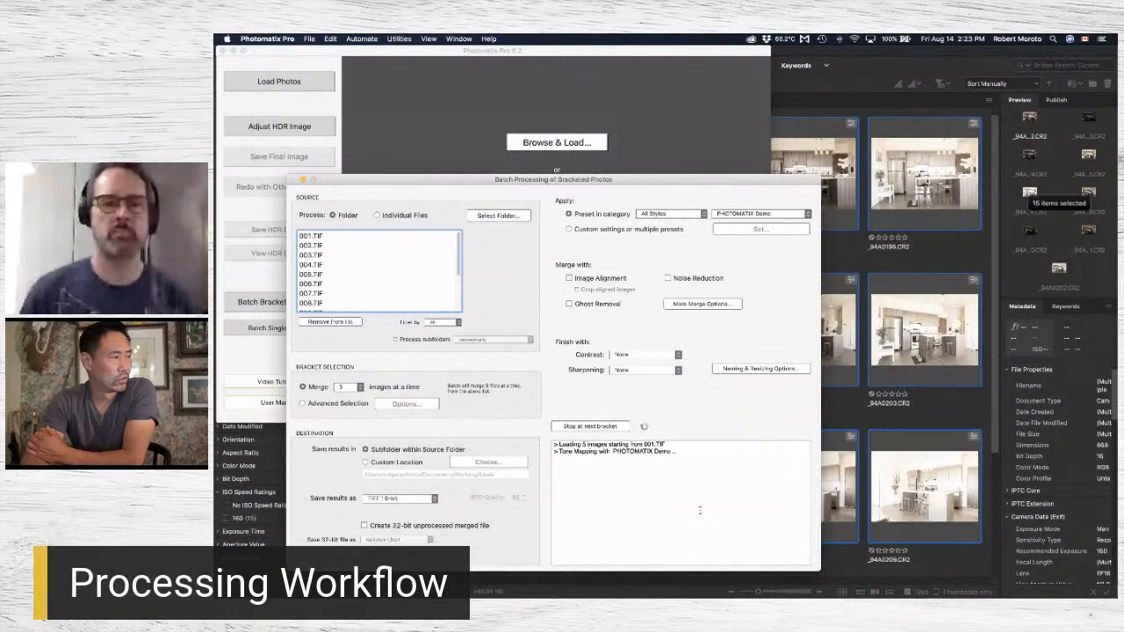
Move the running batch window aside and try opening a second batch window for bracketed photos.
mouse_move(552, 587)
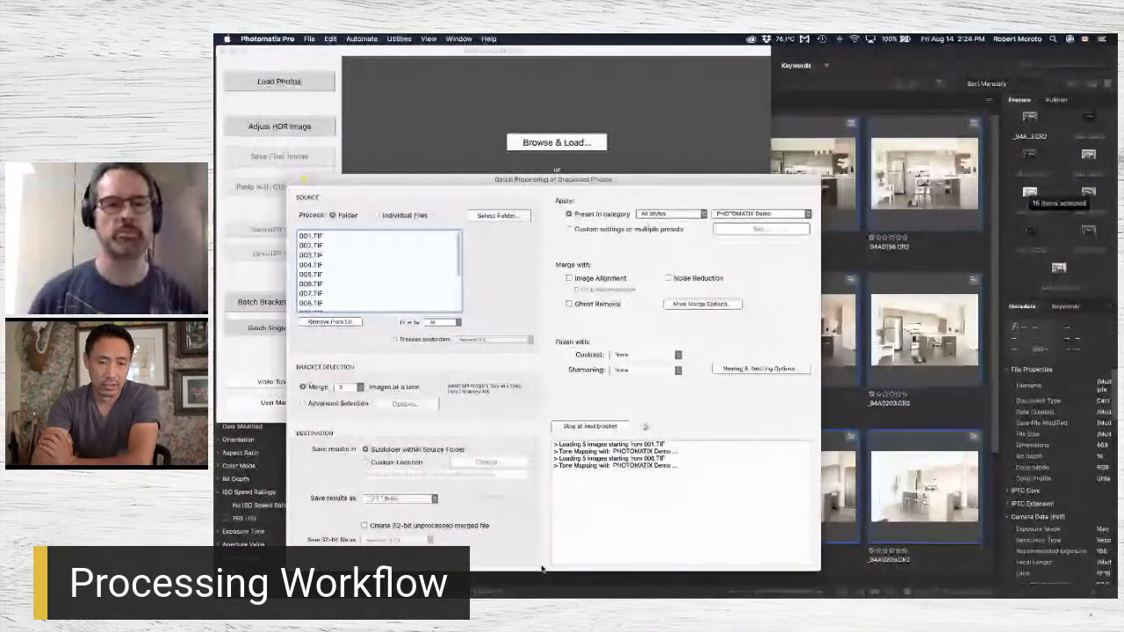
left_click_drag(582, 181, 860, 51)
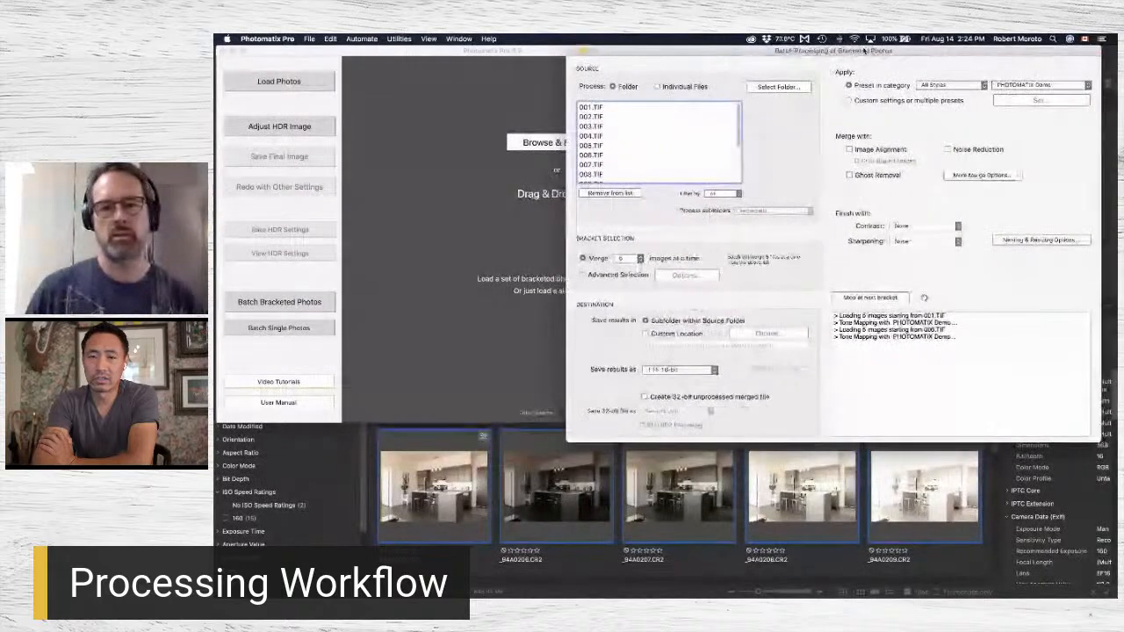
left_click(414, 249)
left_click(279, 302)
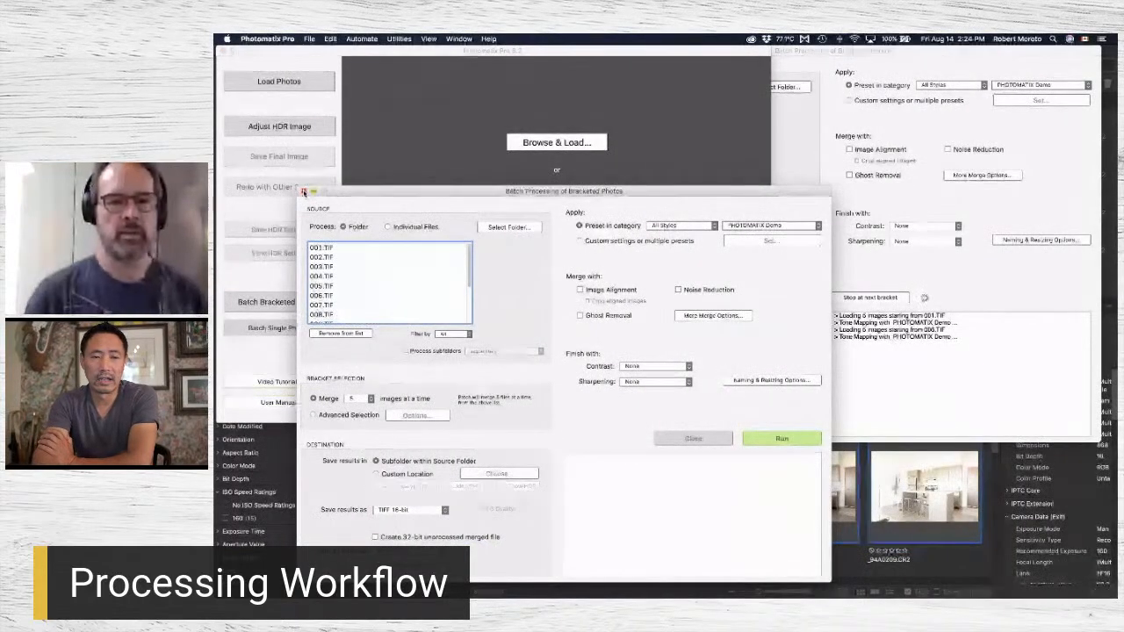
left_click(304, 192)
left_click(795, 129)
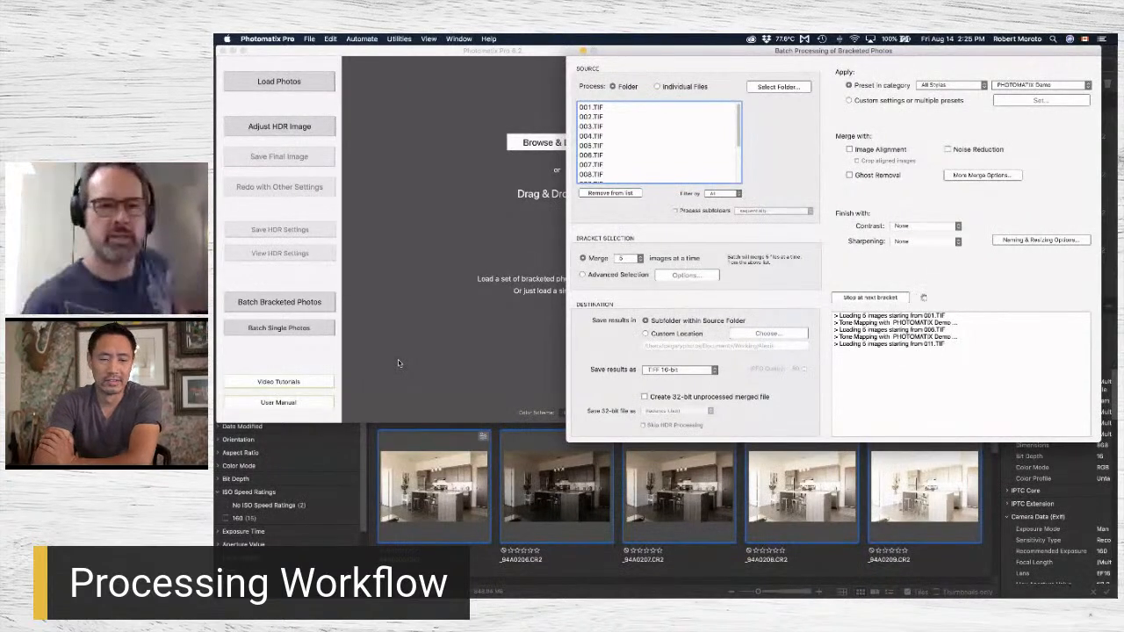
Examine the Advanced Selection options for detecting bracketed sets in a second batch window, closing it when done.
mouse_move(475, 591)
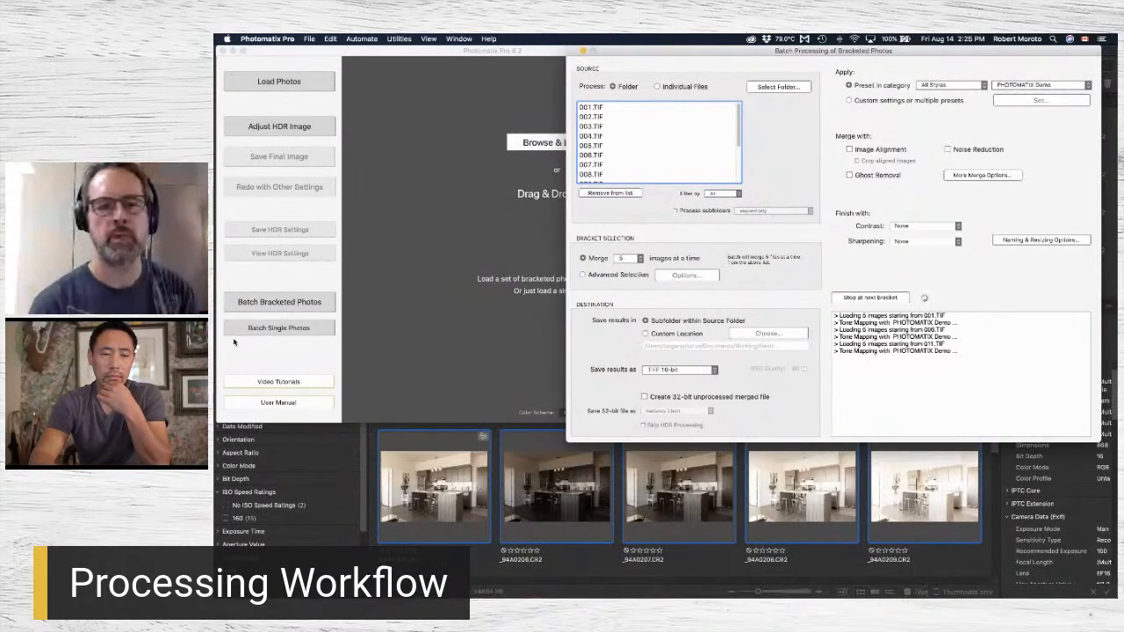
left_click(299, 302)
left_click(299, 303)
left_click(362, 427)
left_click(425, 426)
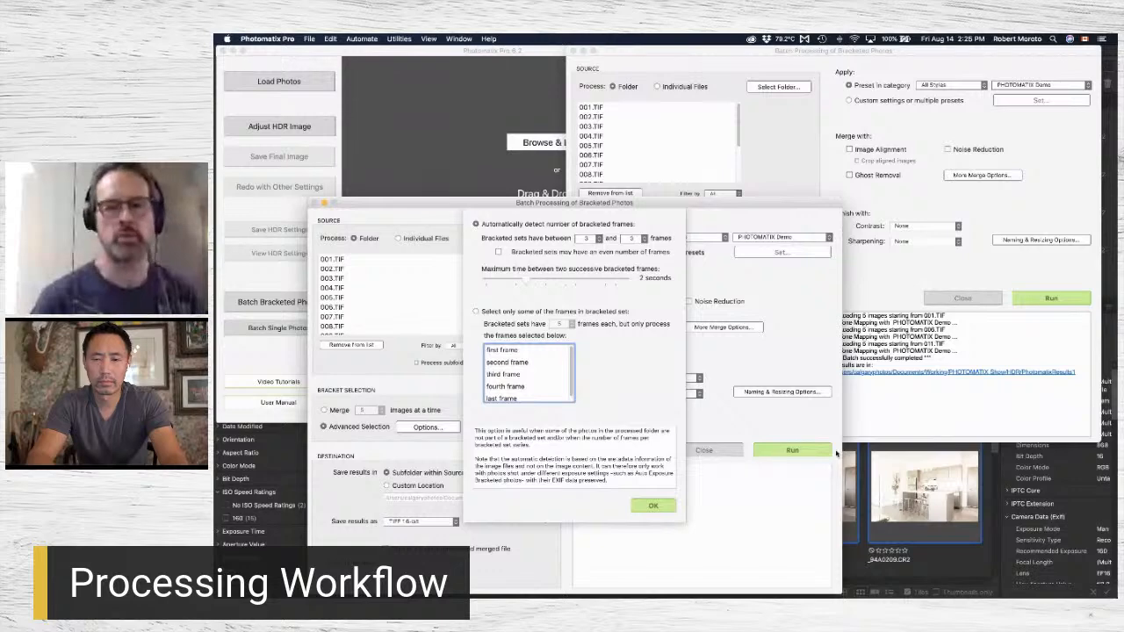
left_click(926, 409)
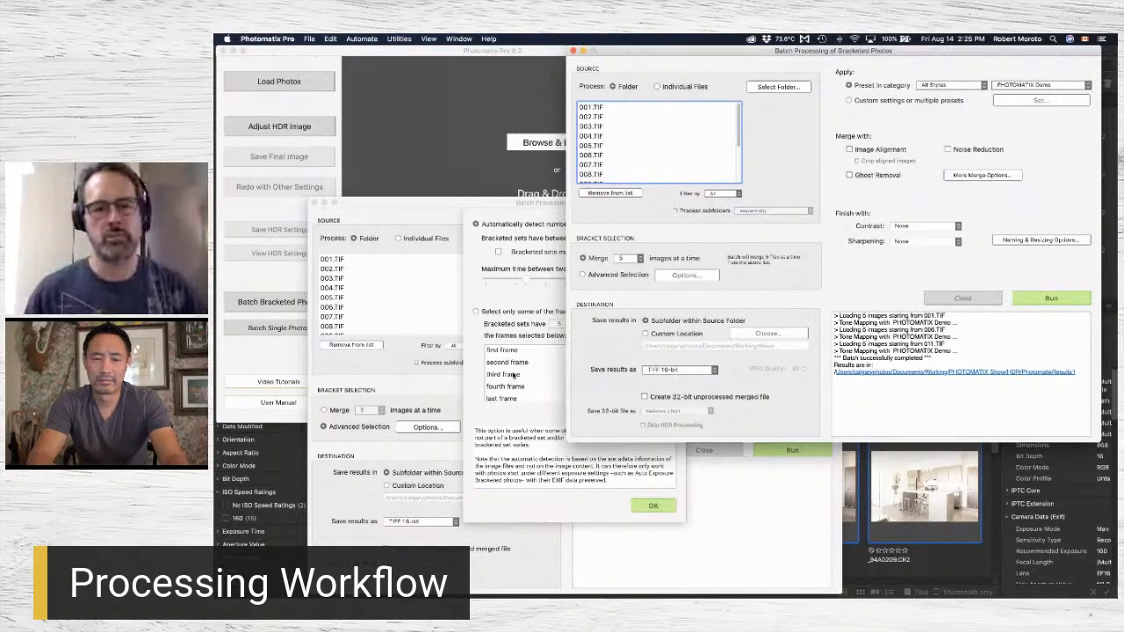
left_click(649, 506)
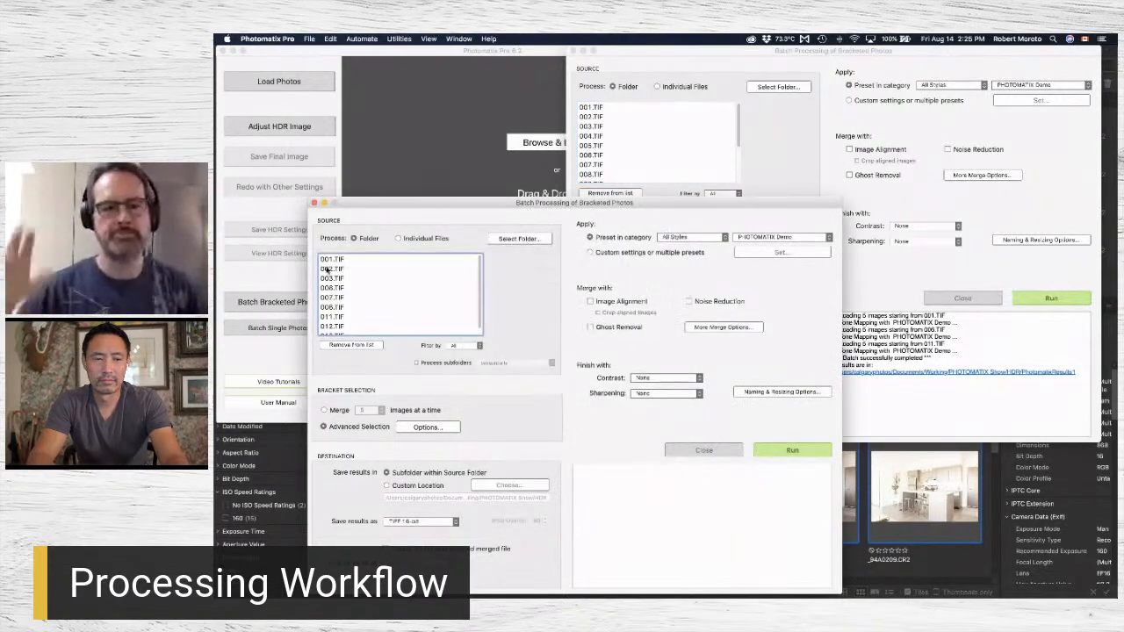
left_click(314, 203)
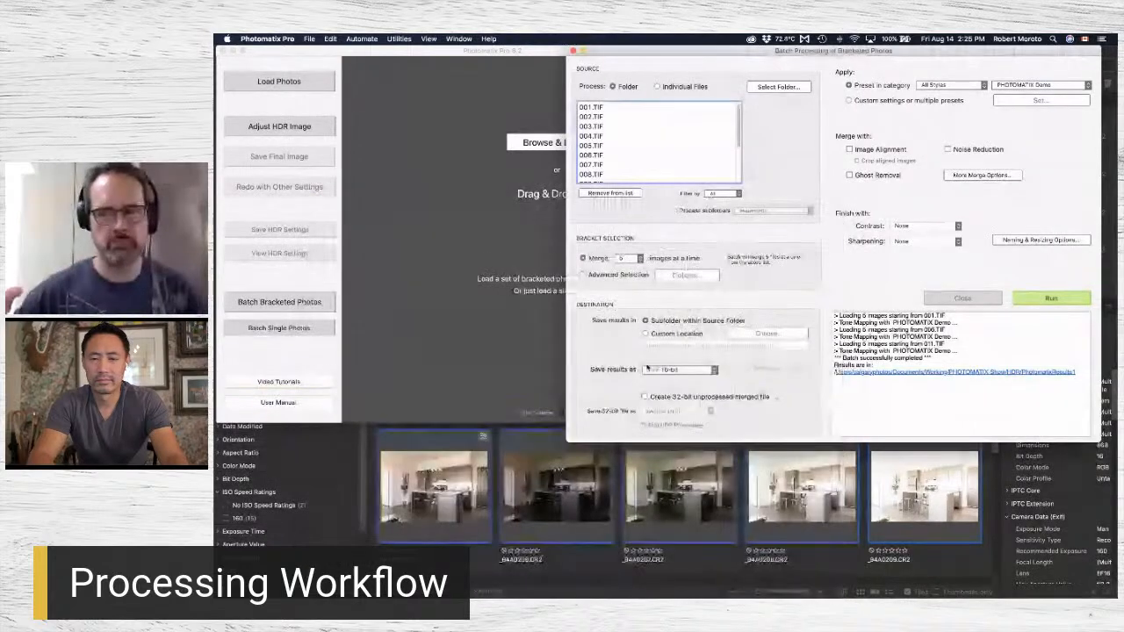
Open the batch results location and import the PhotomatixResults1 folder into Lightroom Classic.
left_click(877, 372)
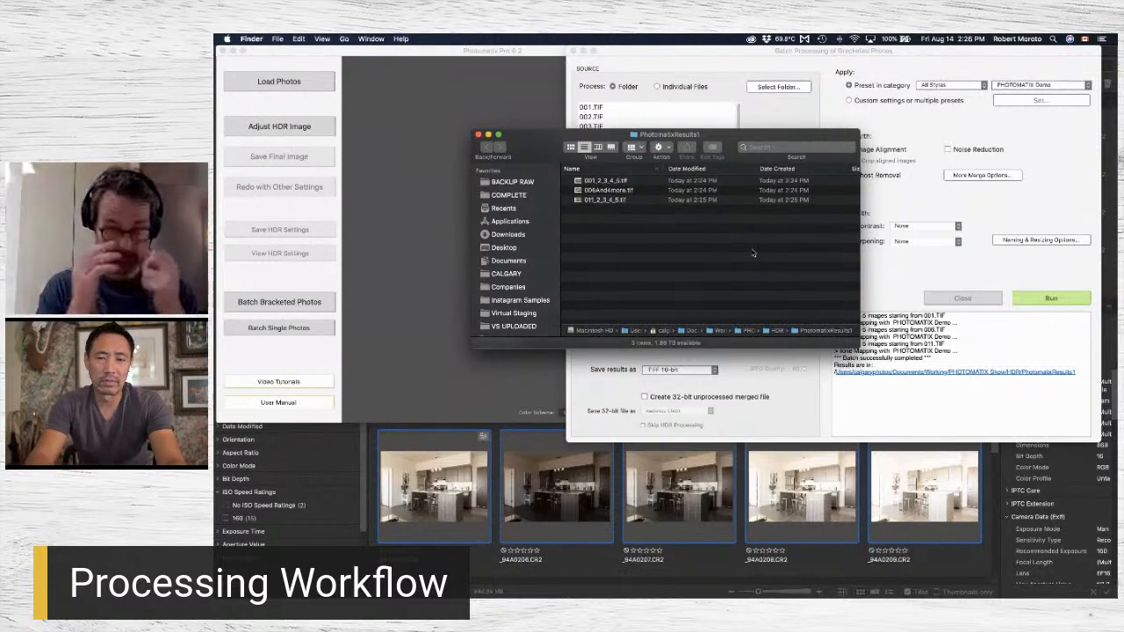
key("super+Up")
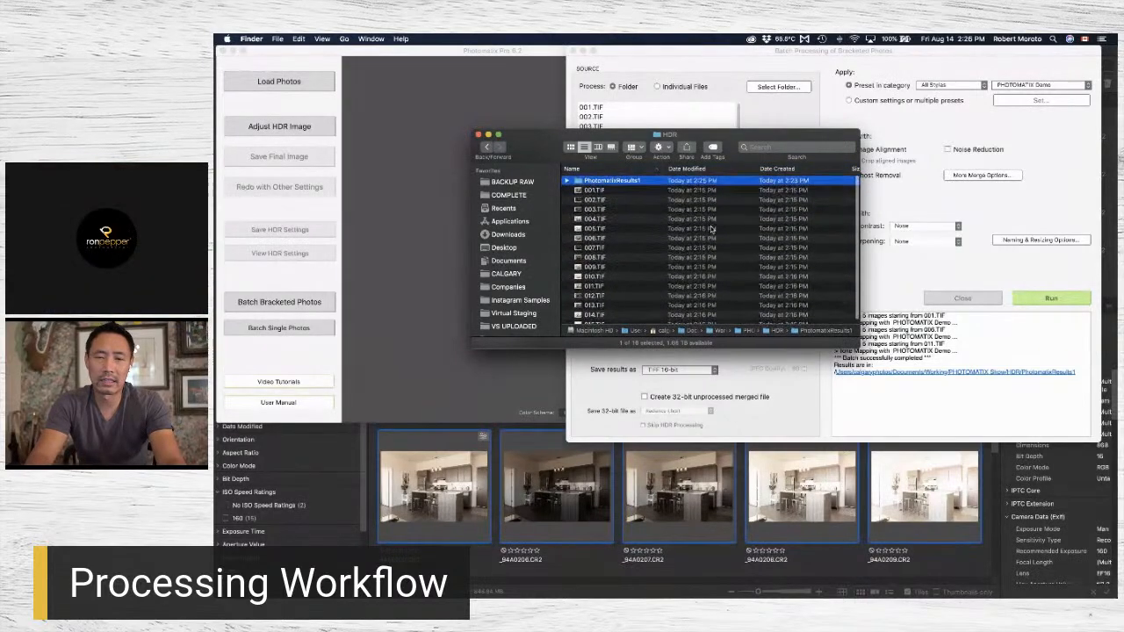
left_click_drag(583, 415, 636, 592)
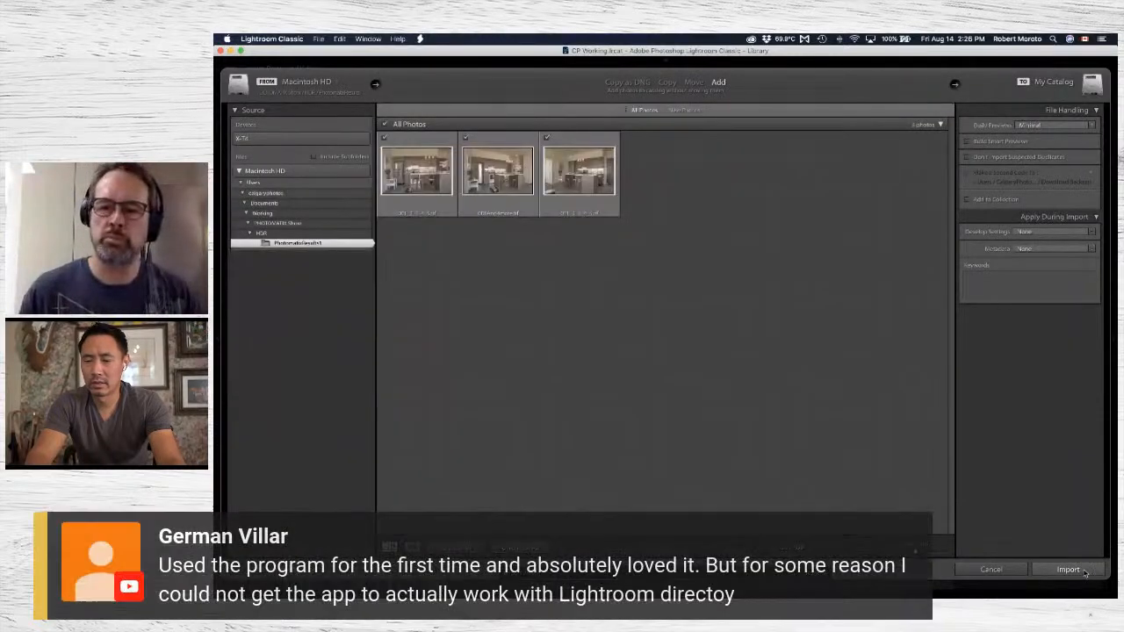
left_click(1085, 571)
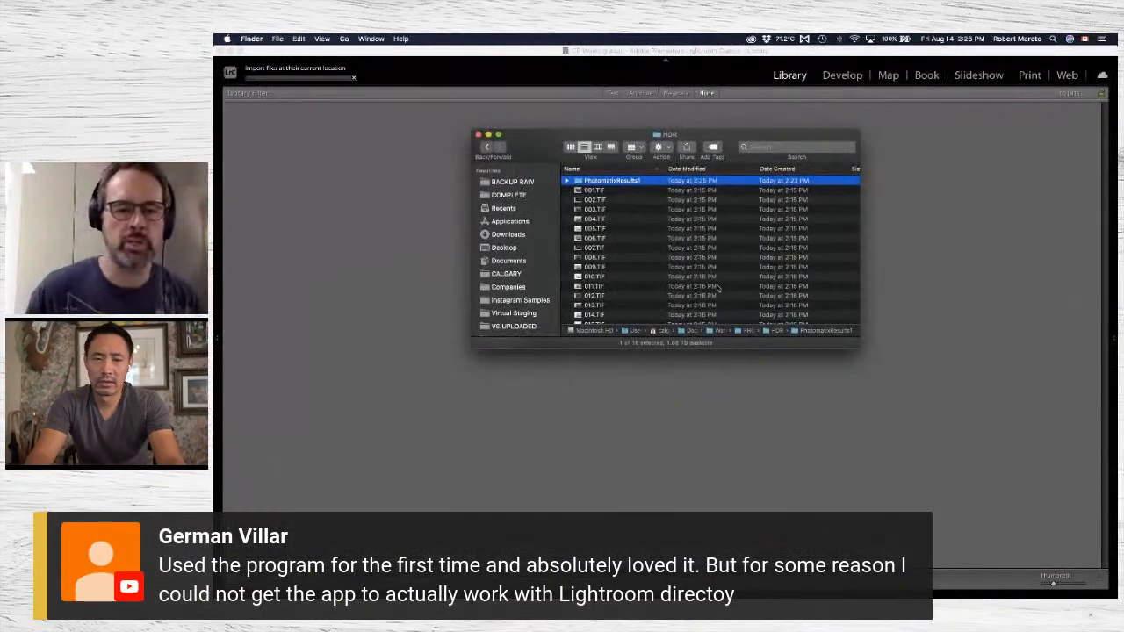
Go up to the PHOTOMATIX Show folder in Finder and select its Flash folder.
key("super+Up")
scroll(626, 235, "down", 5)
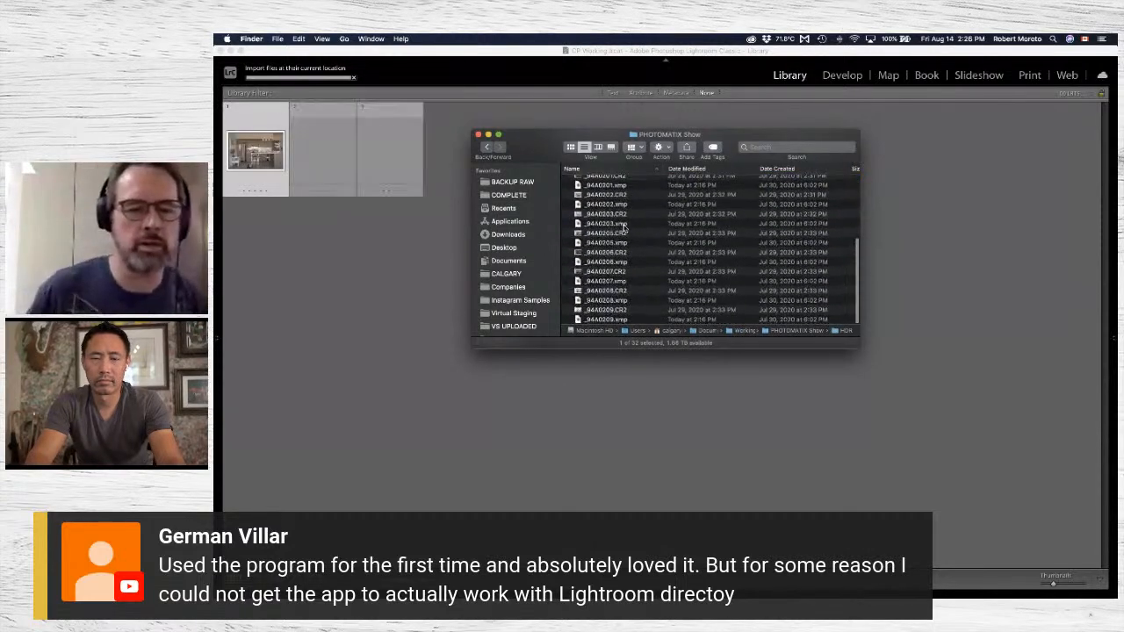
scroll(623, 228, "up", 5)
key("Up")
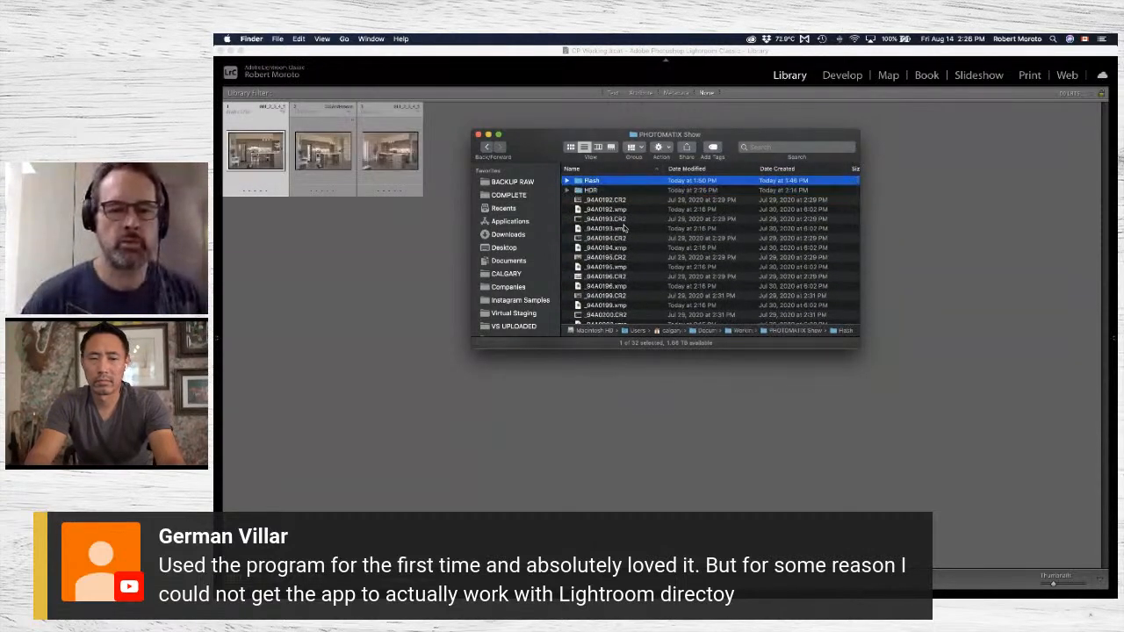
key("super+Tab")
key("super+Tab")
key("super+Tab")
key("super+Tab")
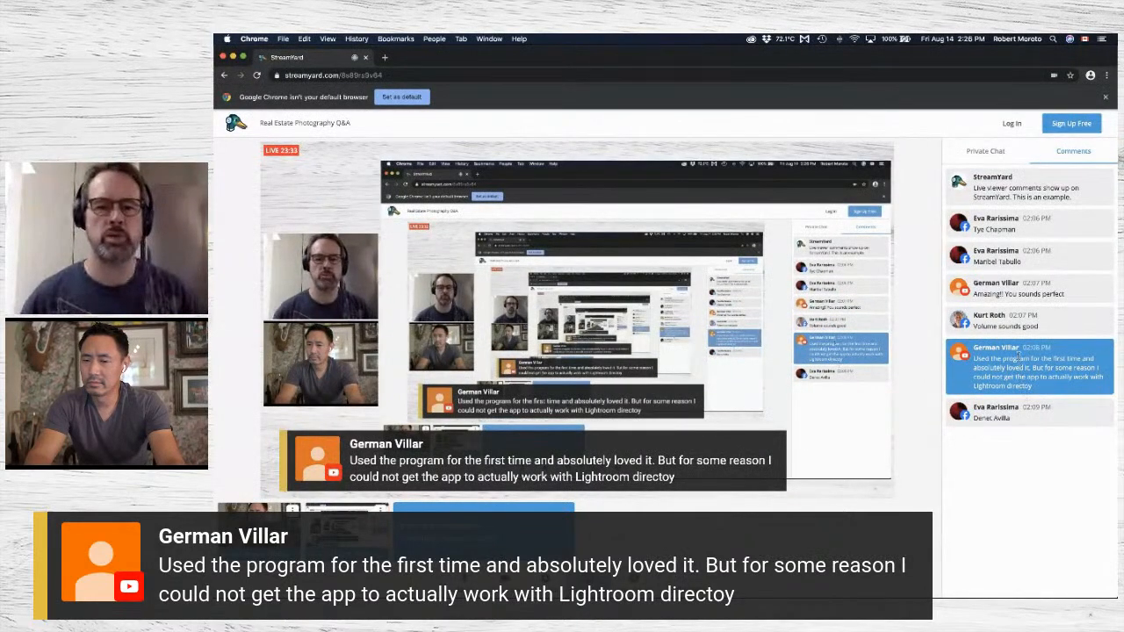
Switch between Lightroom Classic and Finder so the PHOTOMATIX Show folder window sits over the Lightroom Library.
key("super+Tab")
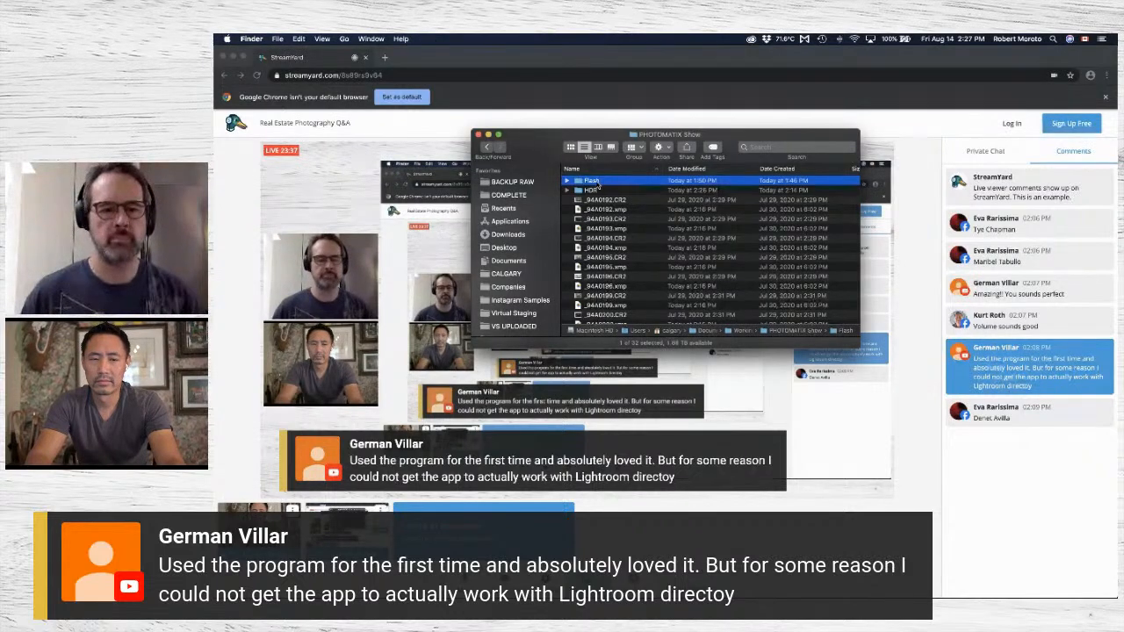
key("super+Tab")
key("super+Tab")
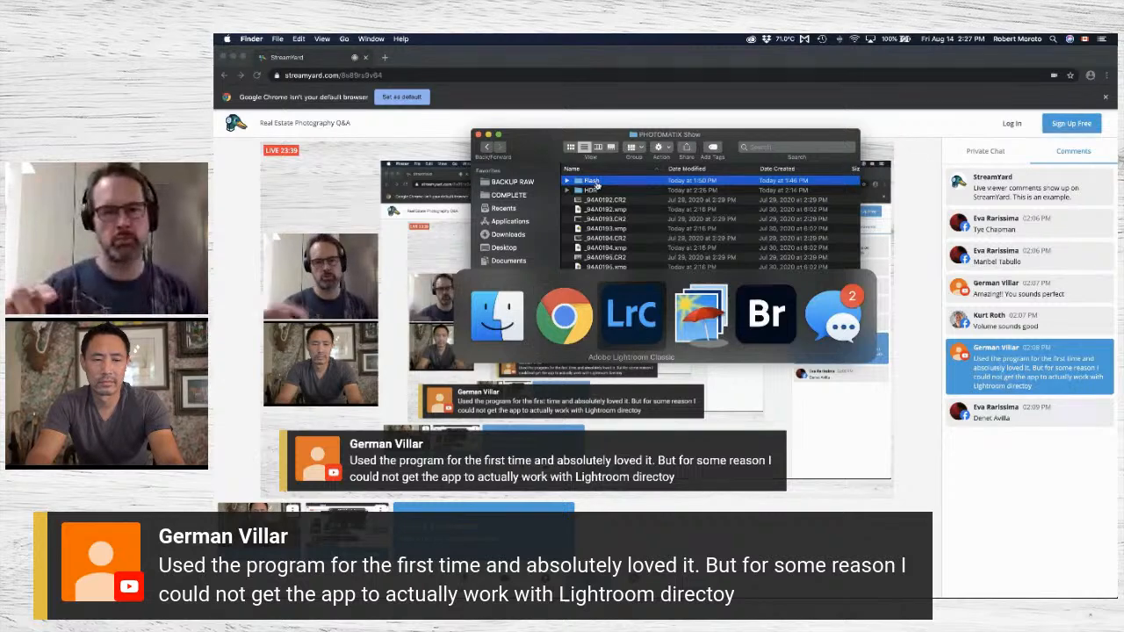
key("super+Tab")
key("super+Tab")
key("super+Tab")
key("super+Tab")
key("super+Tab")
key("super+Tab")
key("super+Tab")
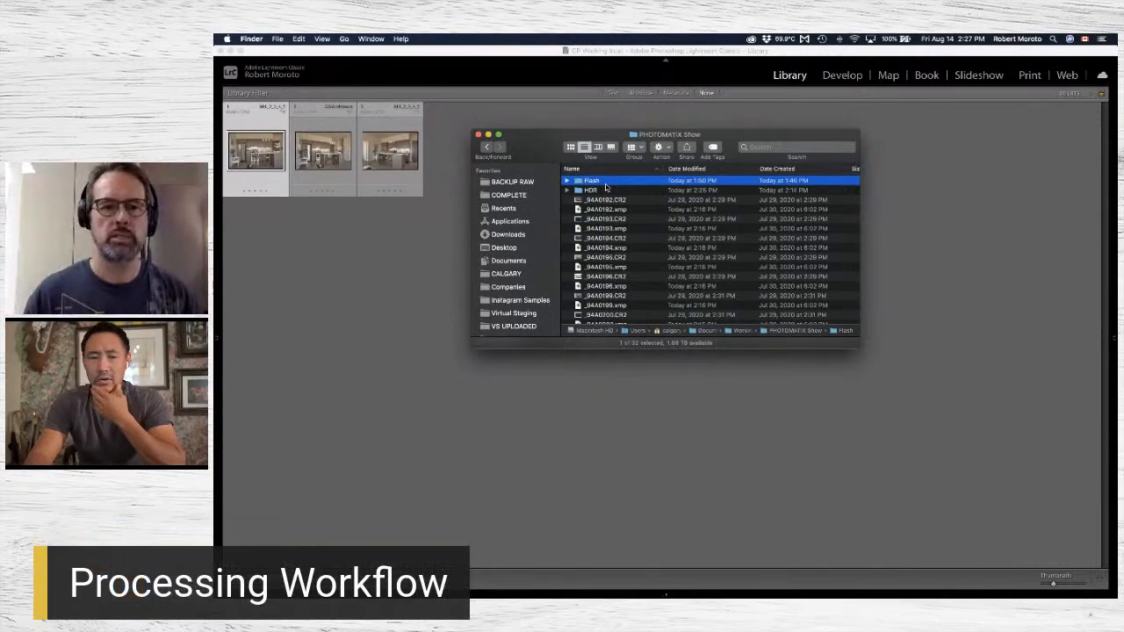
Import the Flash folder from Finder into the Lightroom Classic catalog.
key("Right")
key("Left")
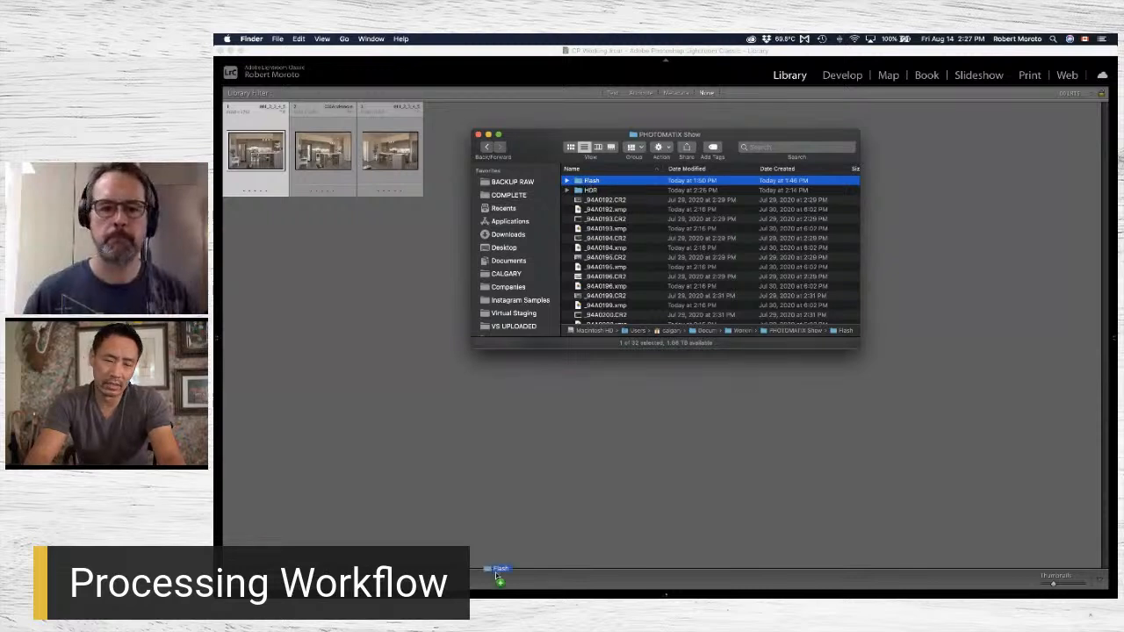
mouse_move(497, 597)
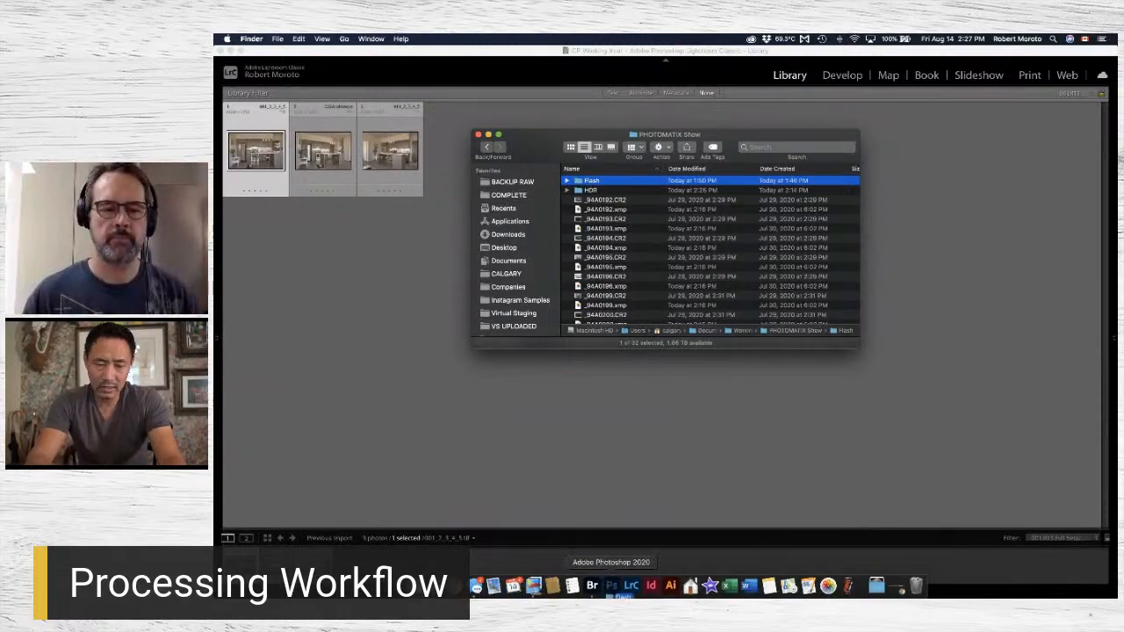
left_click(632, 588)
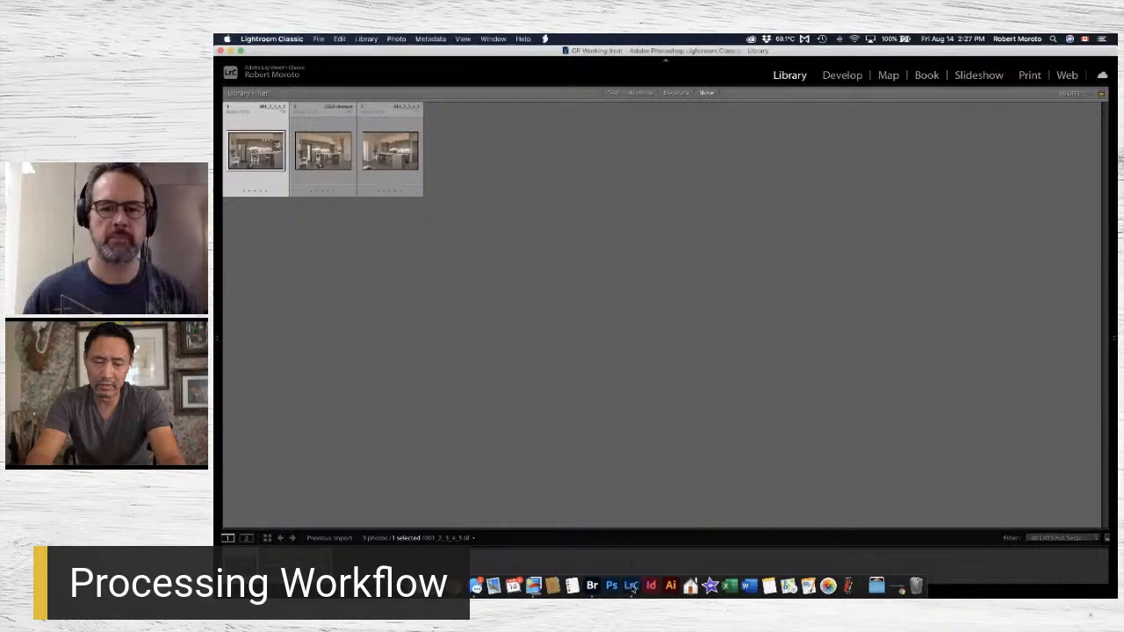
key("super+shift+i")
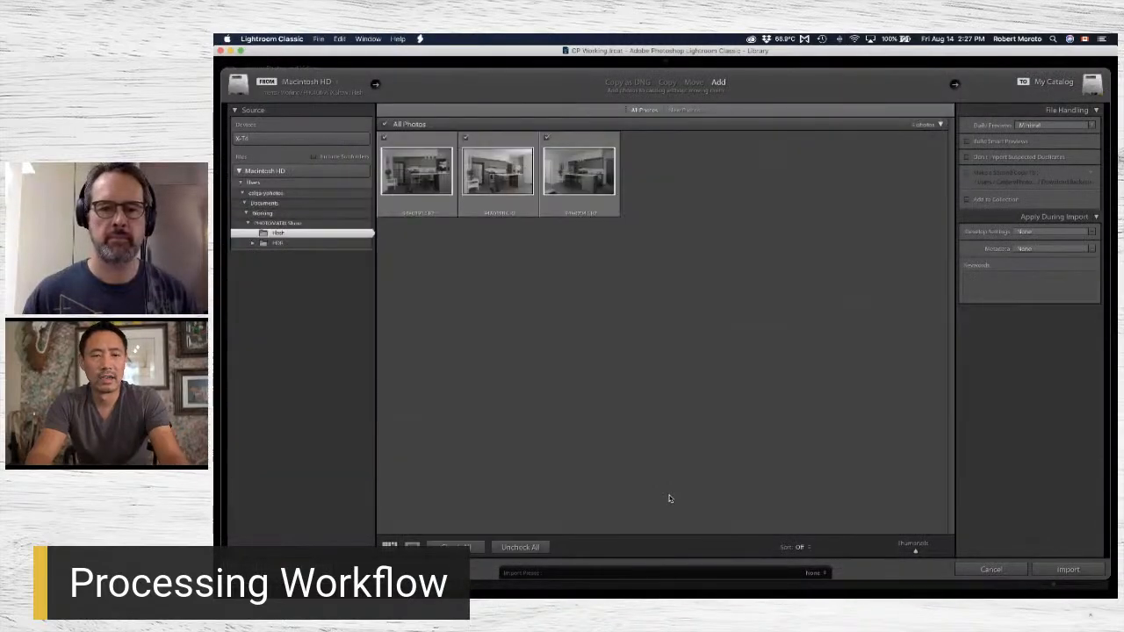
left_click(1080, 576)
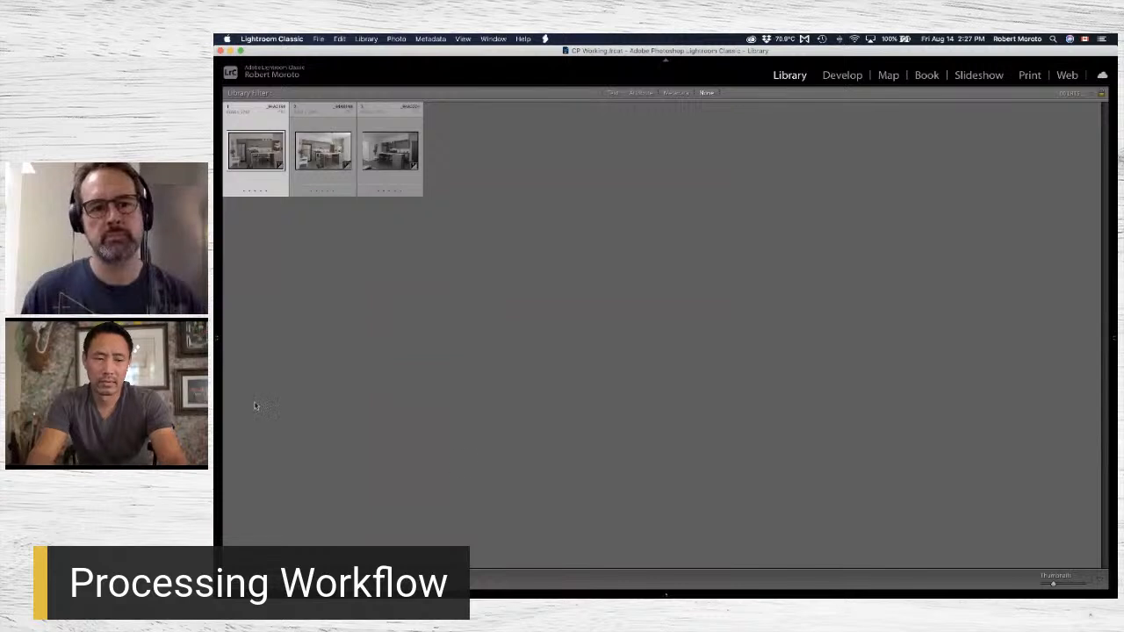
Display all photos of the PHOTOMATIX Show folder in the Library grid with the side panels hidden.
key("Tab")
key("super+Tab")
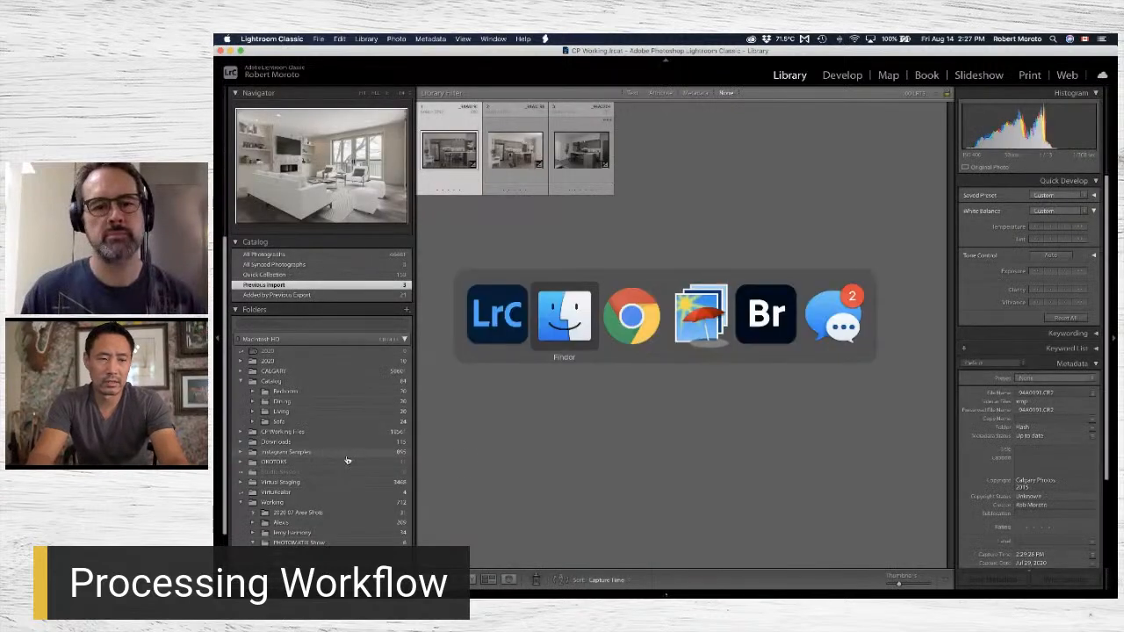
key("Escape")
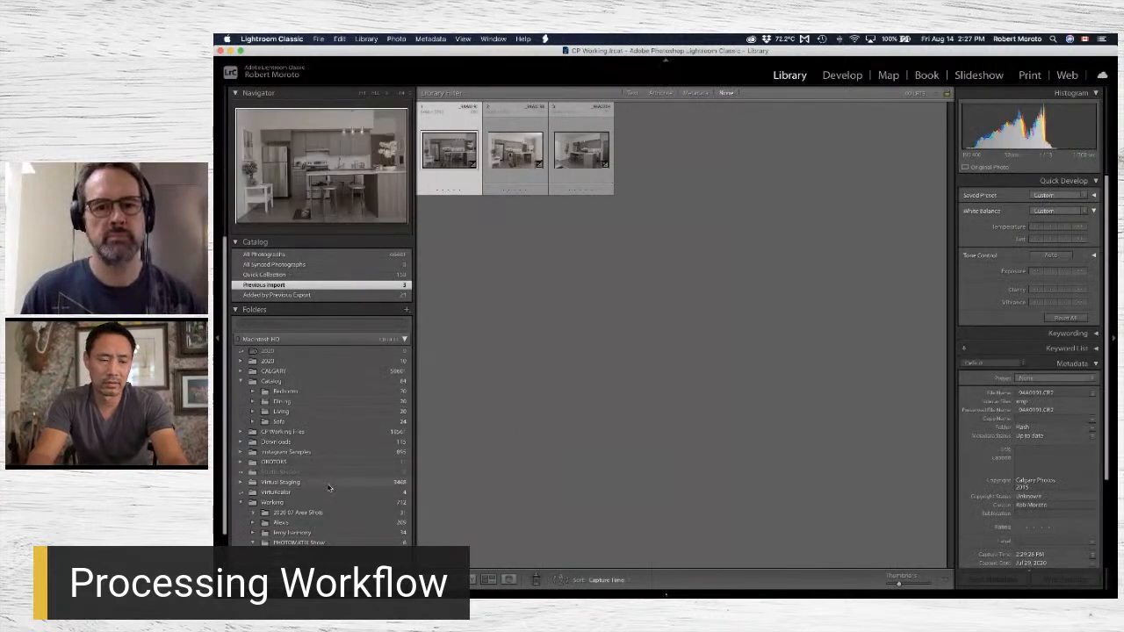
scroll(330, 489, "down", 2)
left_click(321, 526)
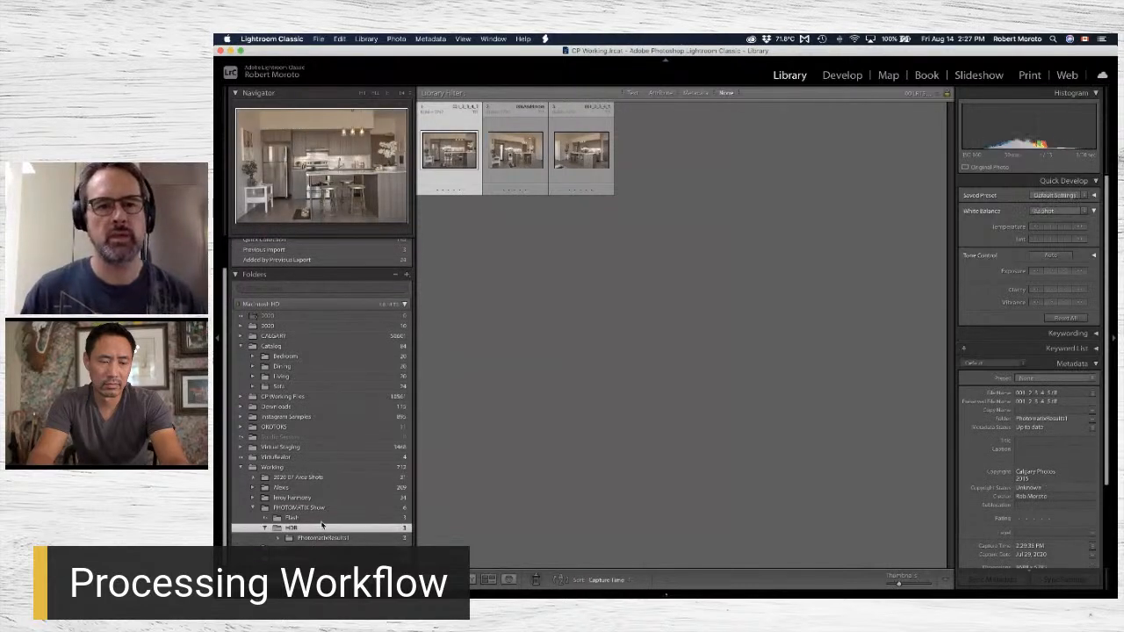
left_click(323, 537)
left_click(330, 509)
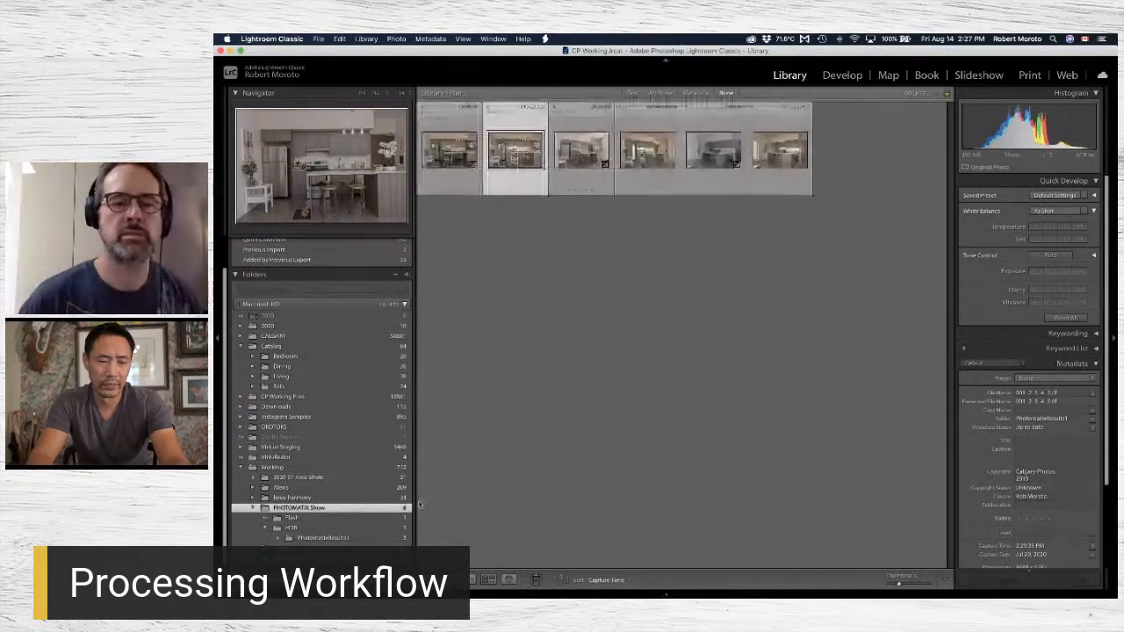
key("Tab")
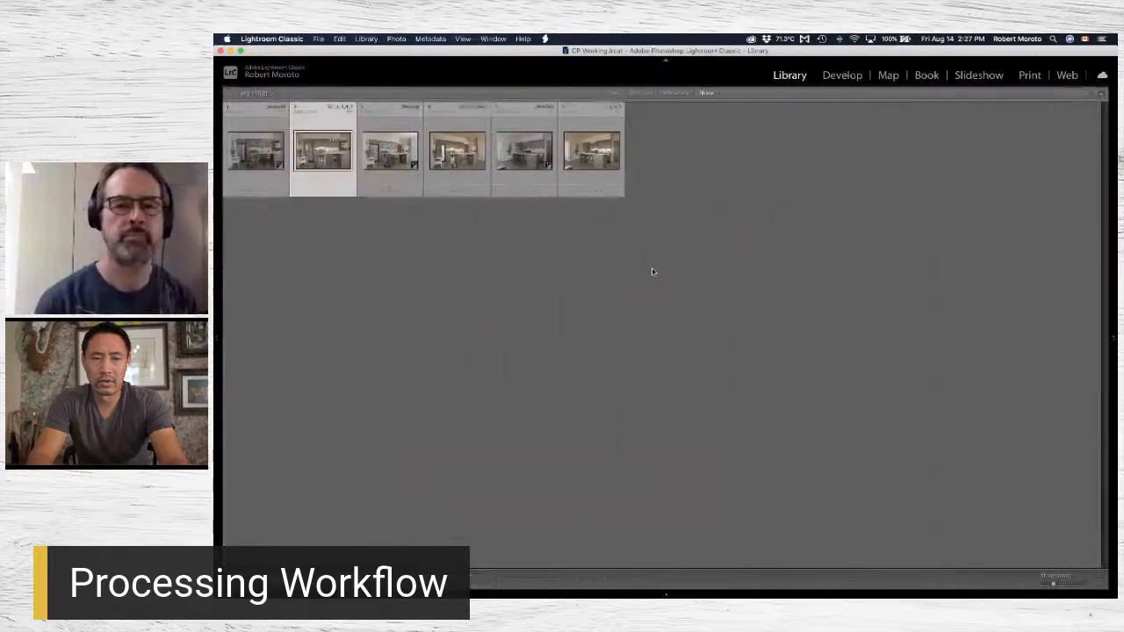
Compare the flash shot _94A0191.CR2 with the merged 001_2_3_4_5.tif at full view, returning to the grid when done.
double_click(249, 158)
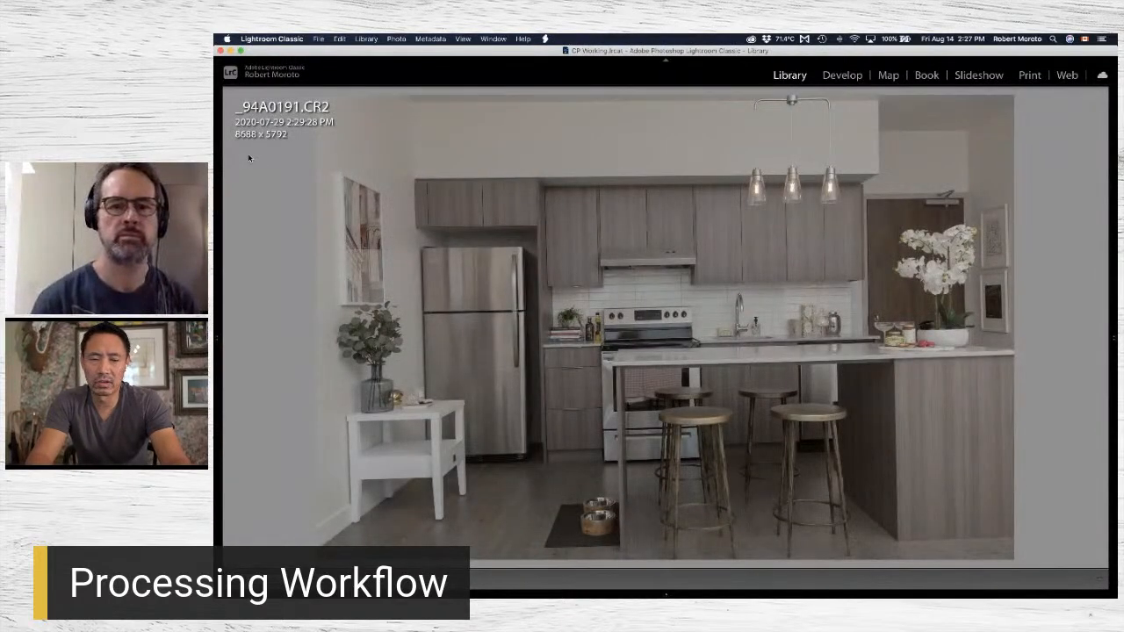
key("Right")
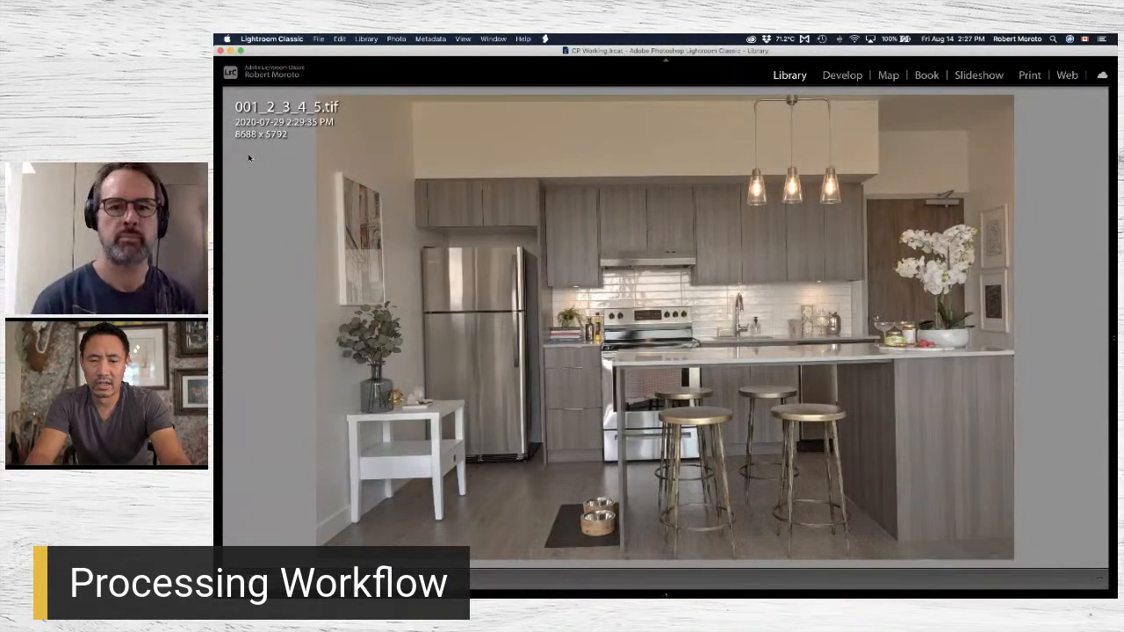
key("Left")
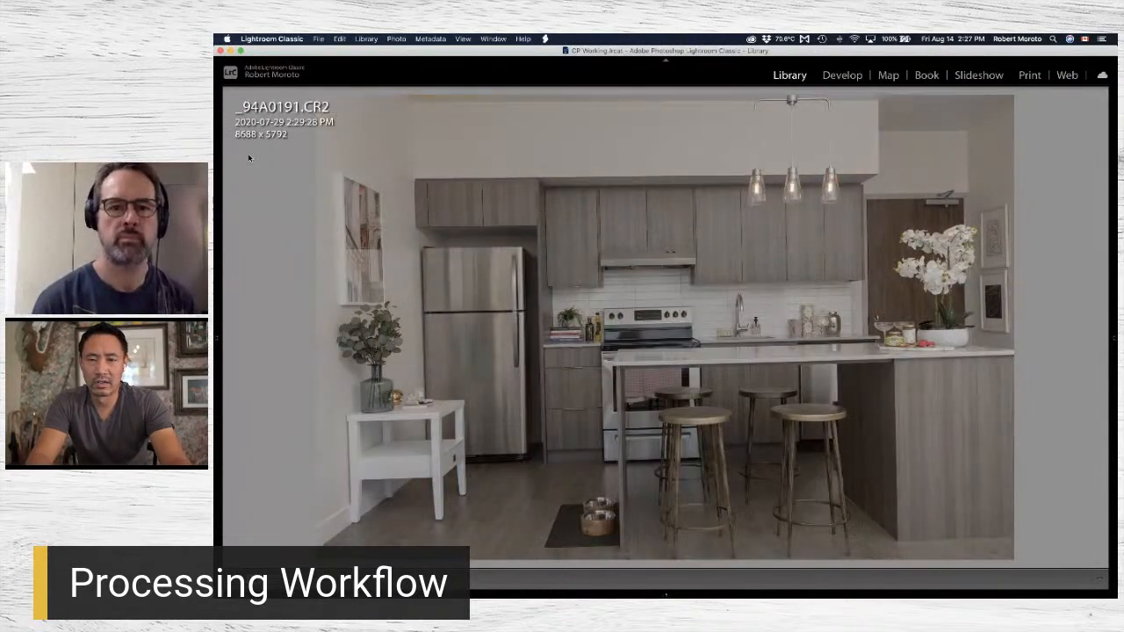
key("Right")
key("Left")
key("Right")
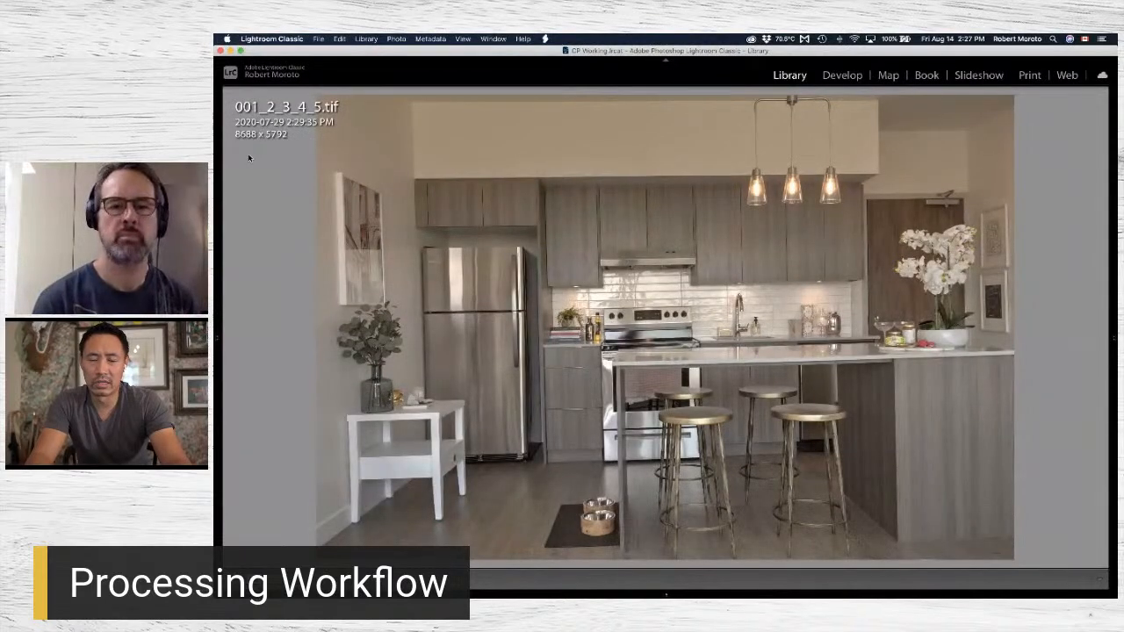
key("Left")
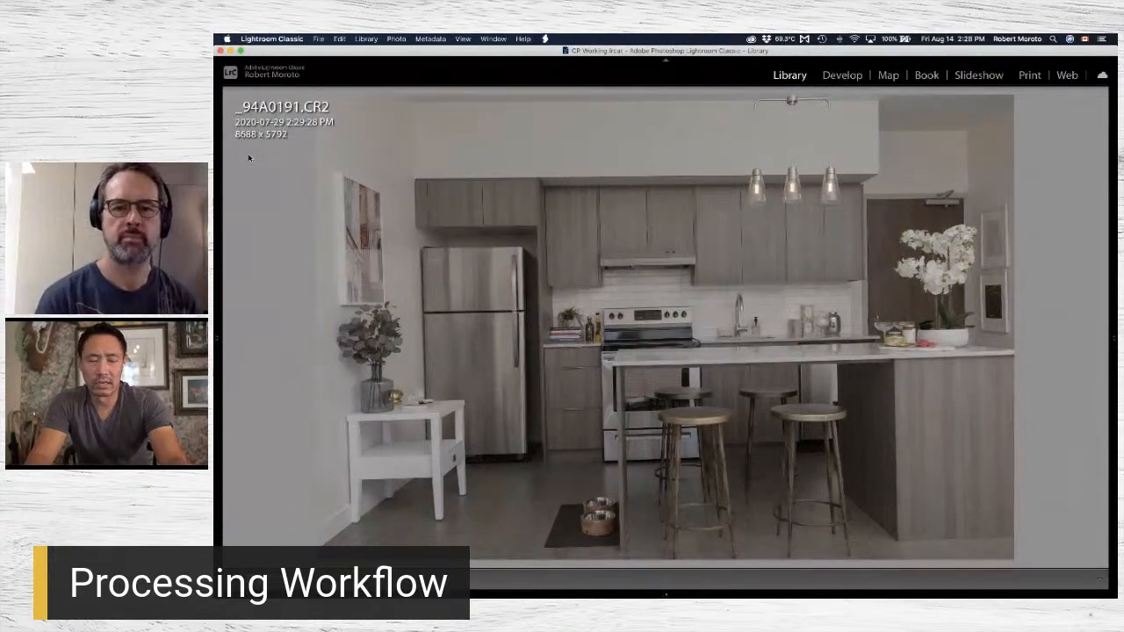
key("g")
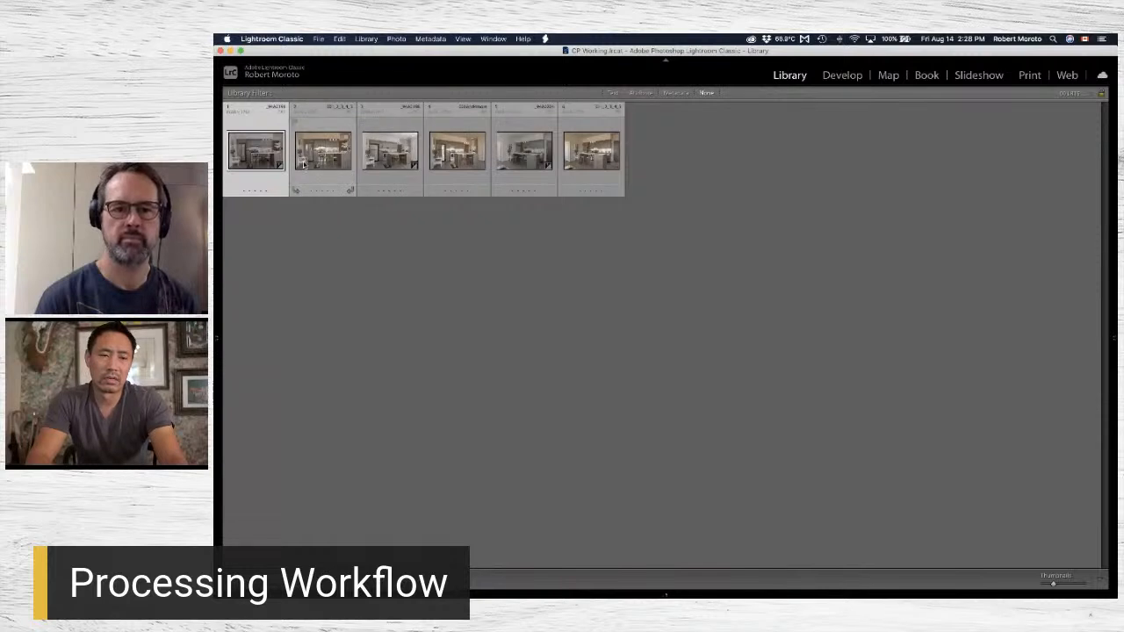
Open _94A0191.CR2 and 001_2_3_4_5.tif together as layers in Photoshop.
right_click(303, 163)
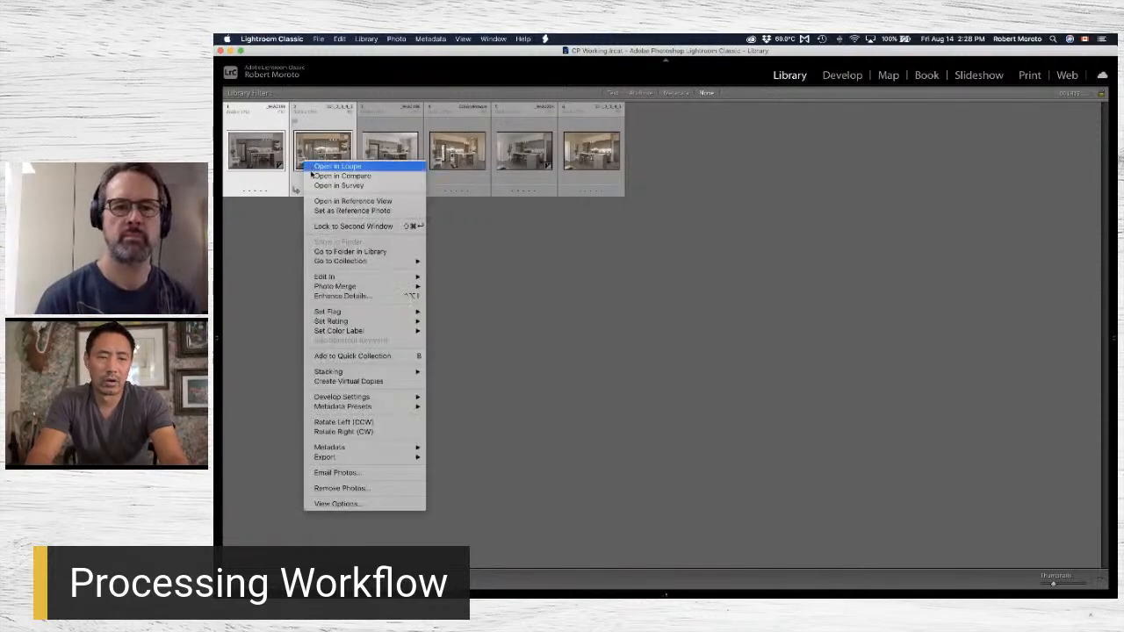
mouse_move(370, 279)
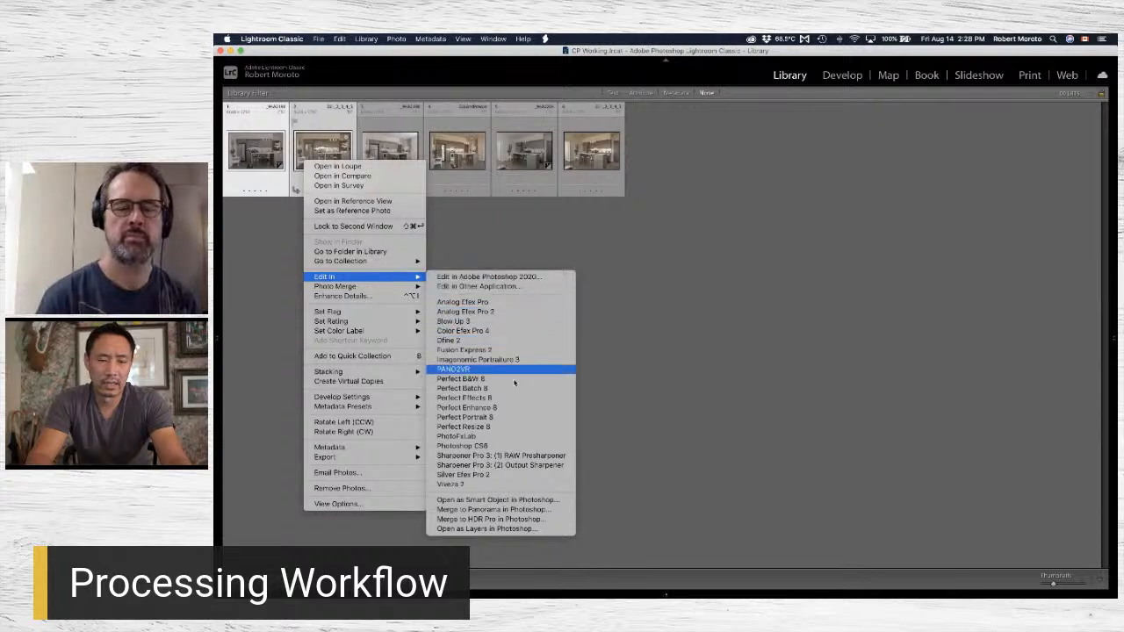
left_click(553, 530)
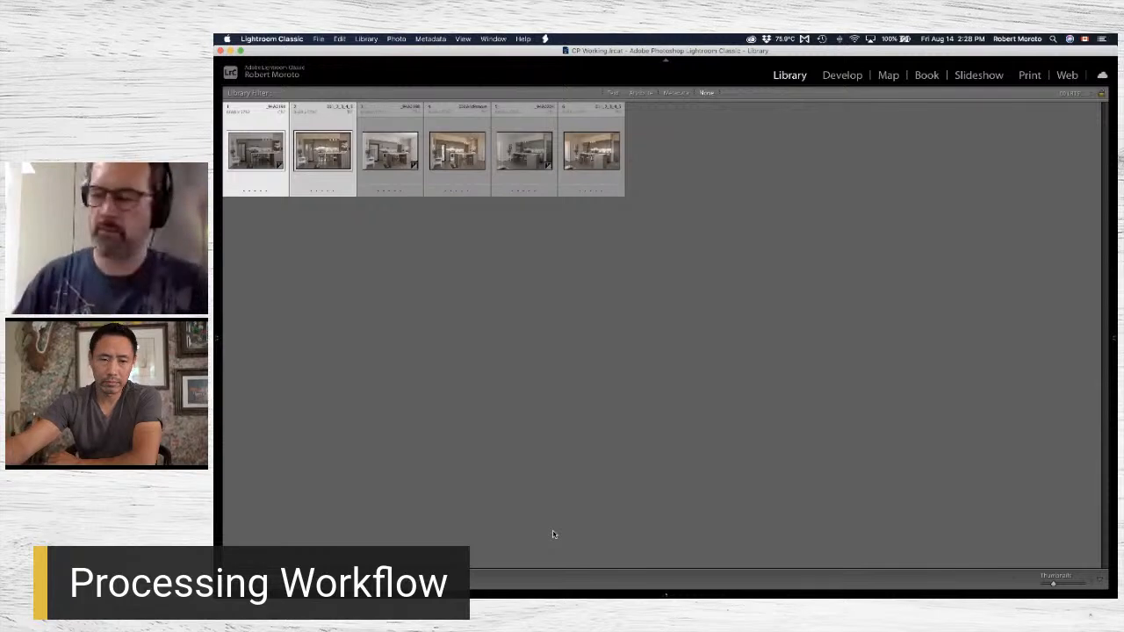
mouse_move(475, 586)
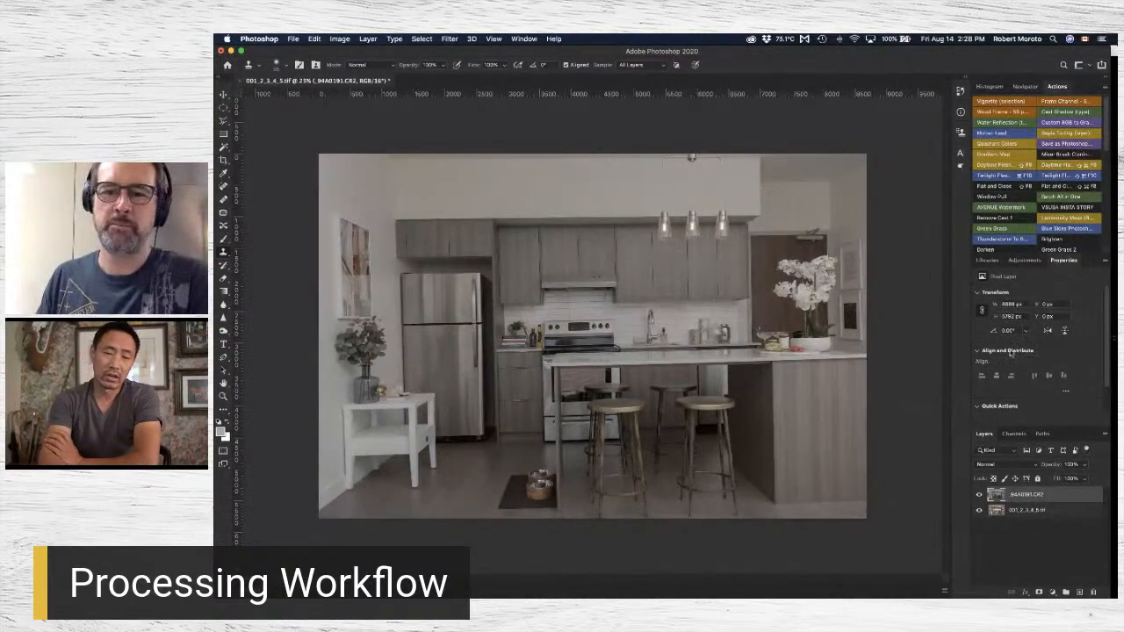
Set the blend mode of the _94A0191.CR2 layer to Color.
left_click(988, 465)
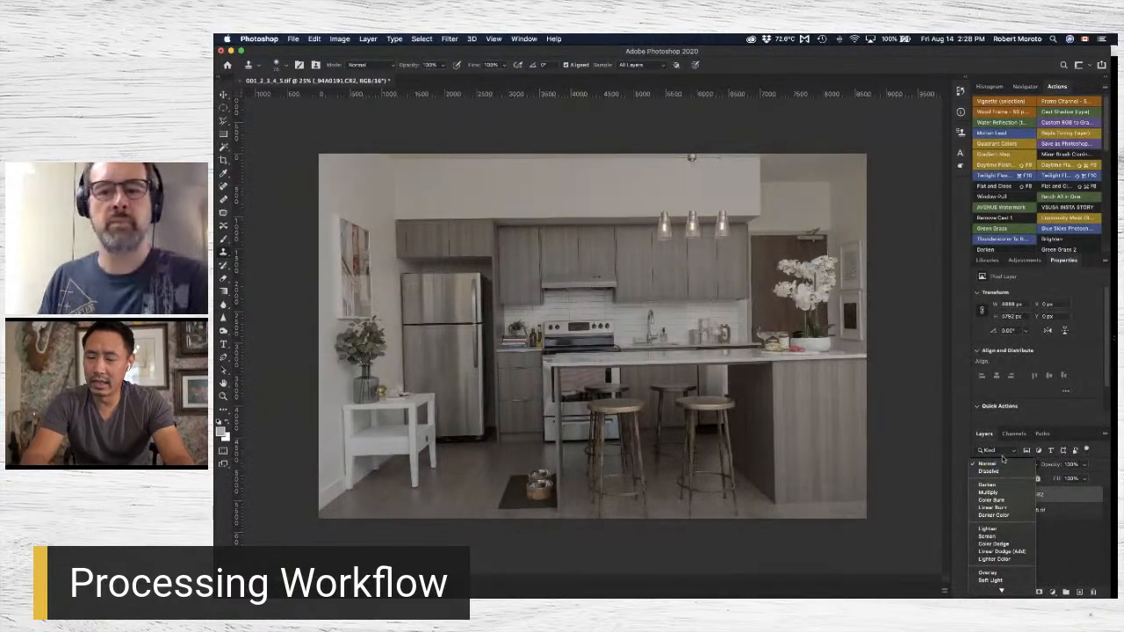
left_click(999, 468)
left_click(996, 464)
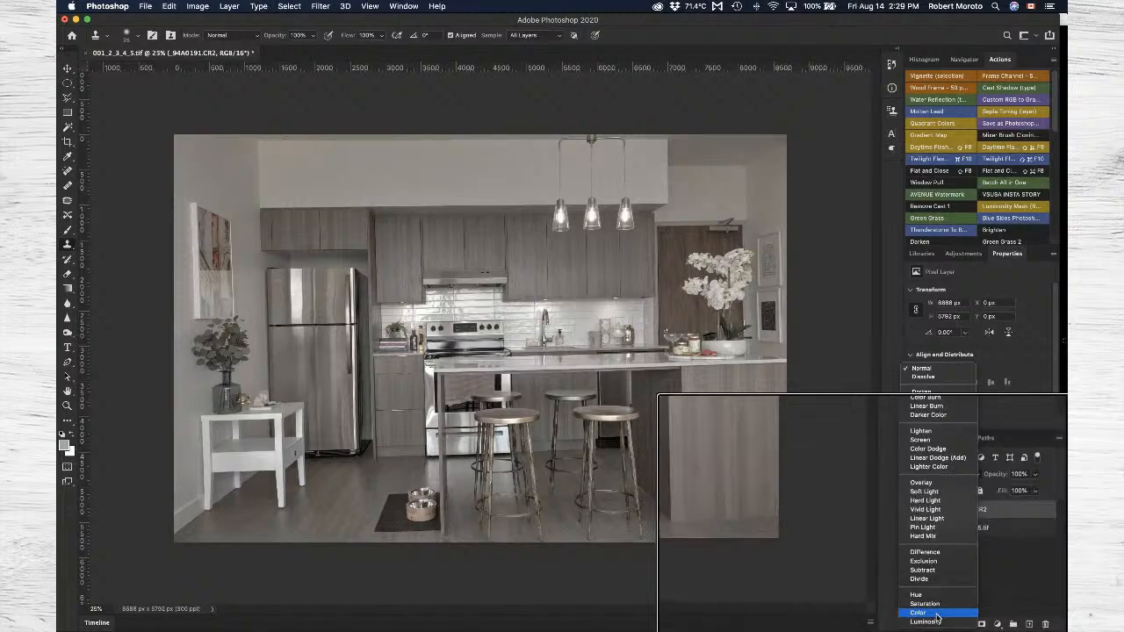
left_click(936, 616)
Compare the kitchen image with and without the _94A0191.CR2 layer, leaving that layer visible and selected.
left_click(913, 516)
left_click(913, 516)
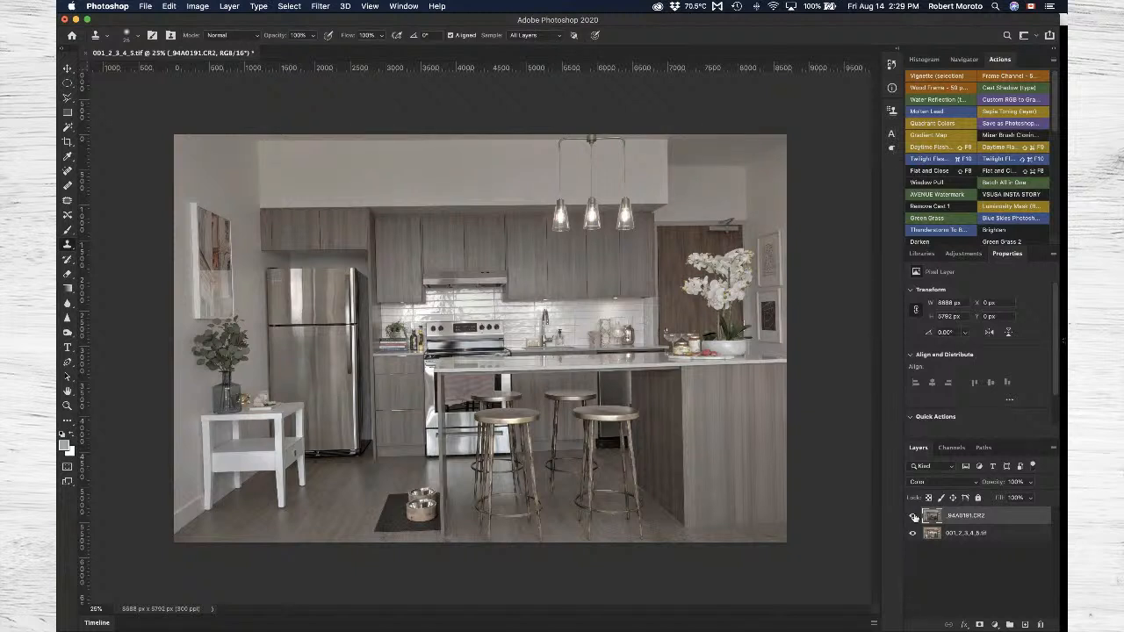
left_click(913, 516)
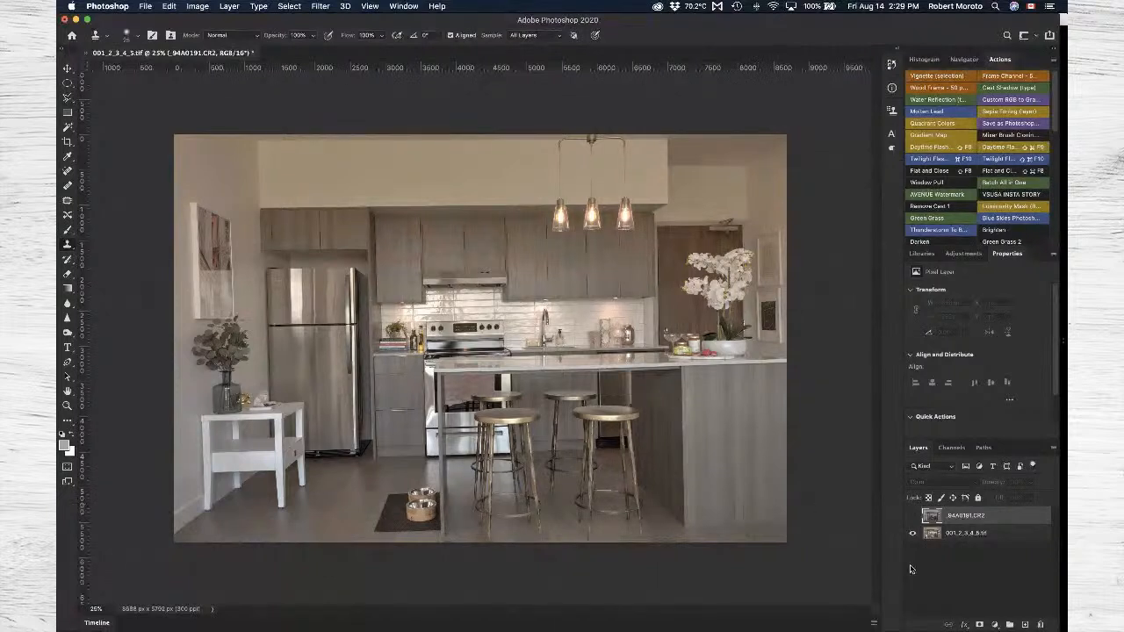
left_click(913, 516)
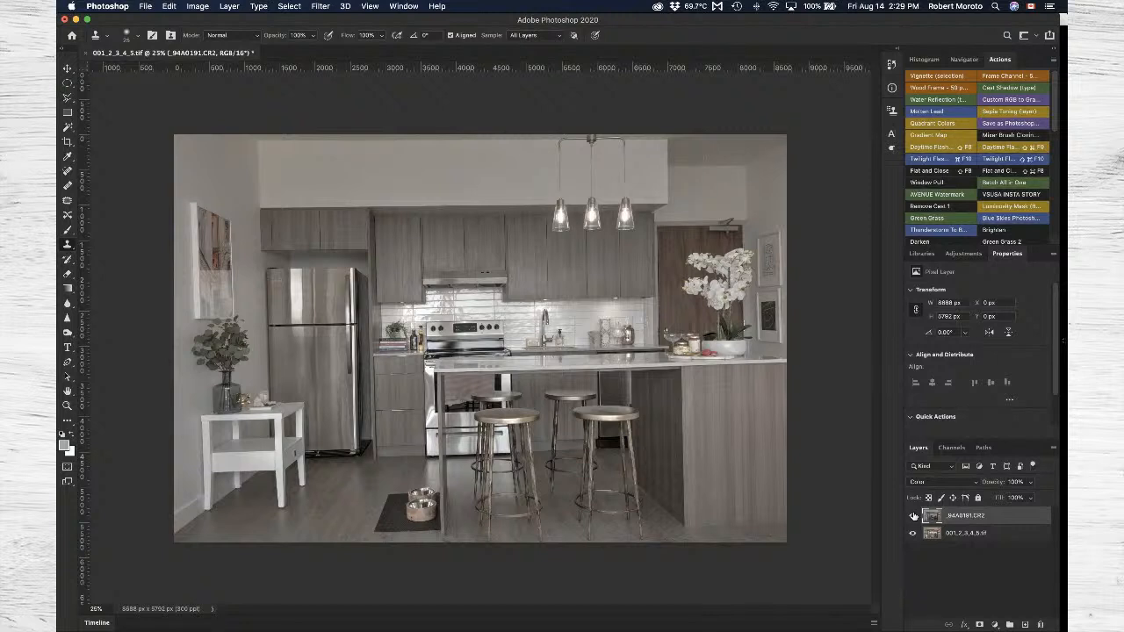
left_click(973, 535)
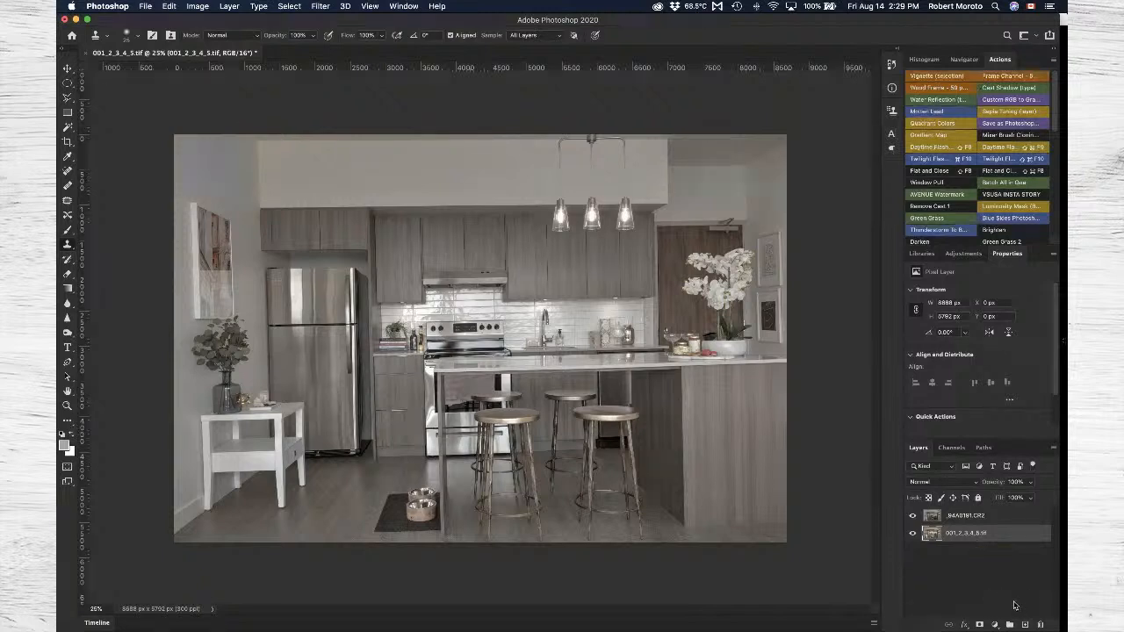
left_click(996, 520)
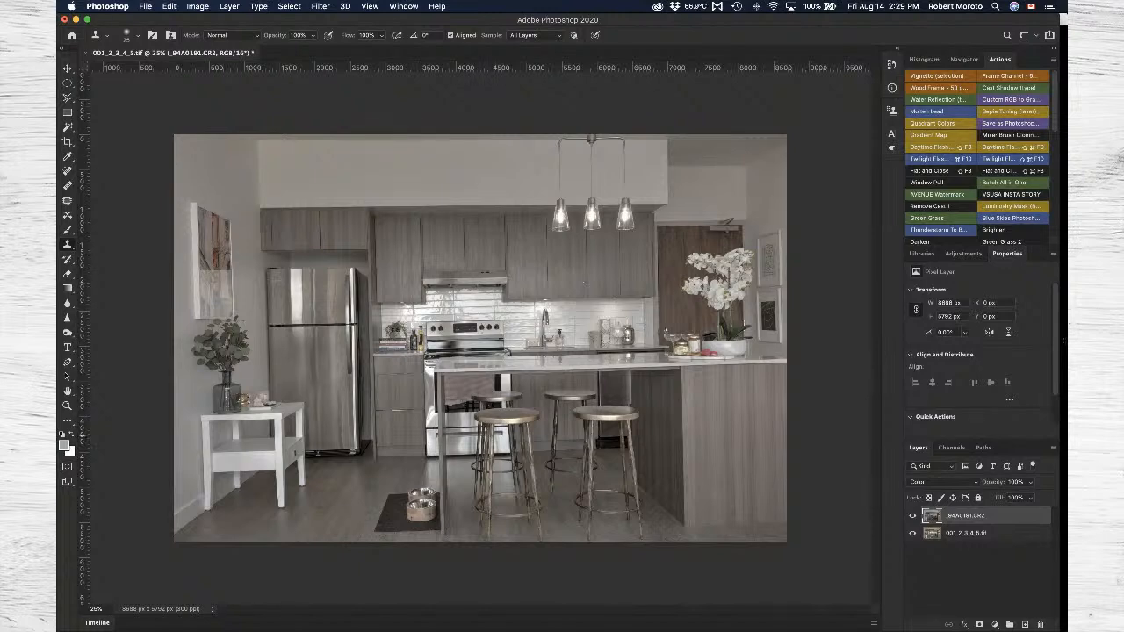
Add a layer mask to the _94A0191.CR2 layer for retouching the pendant lights.
key("z")
left_click(575, 216)
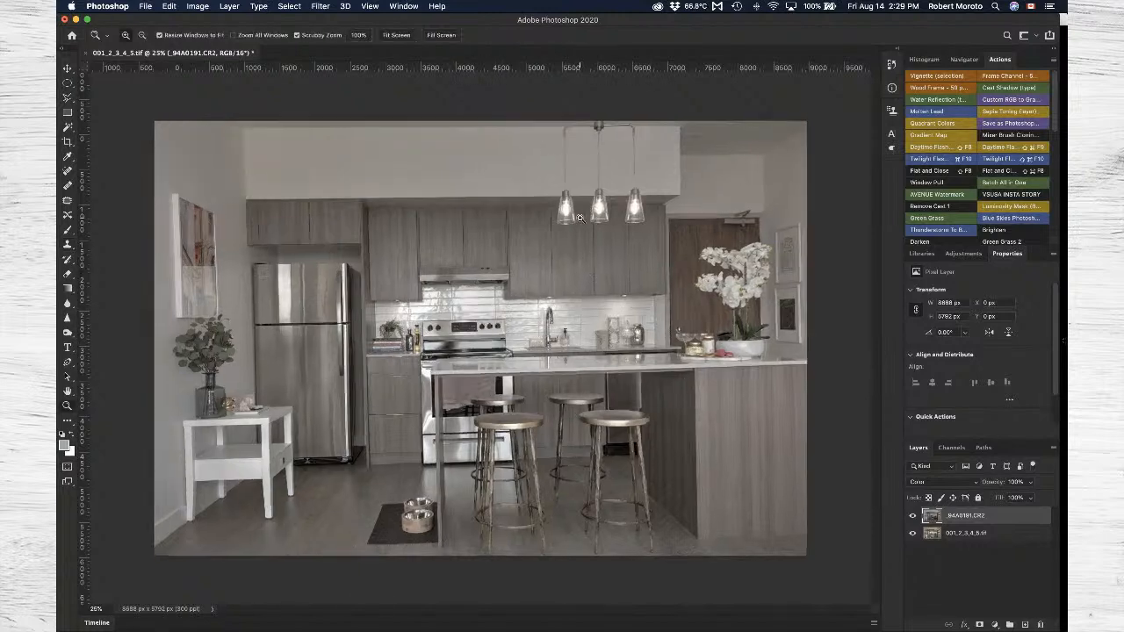
key("super+1")
scroll(605, 214, "up", 10)
scroll(606, 213, "right", 5)
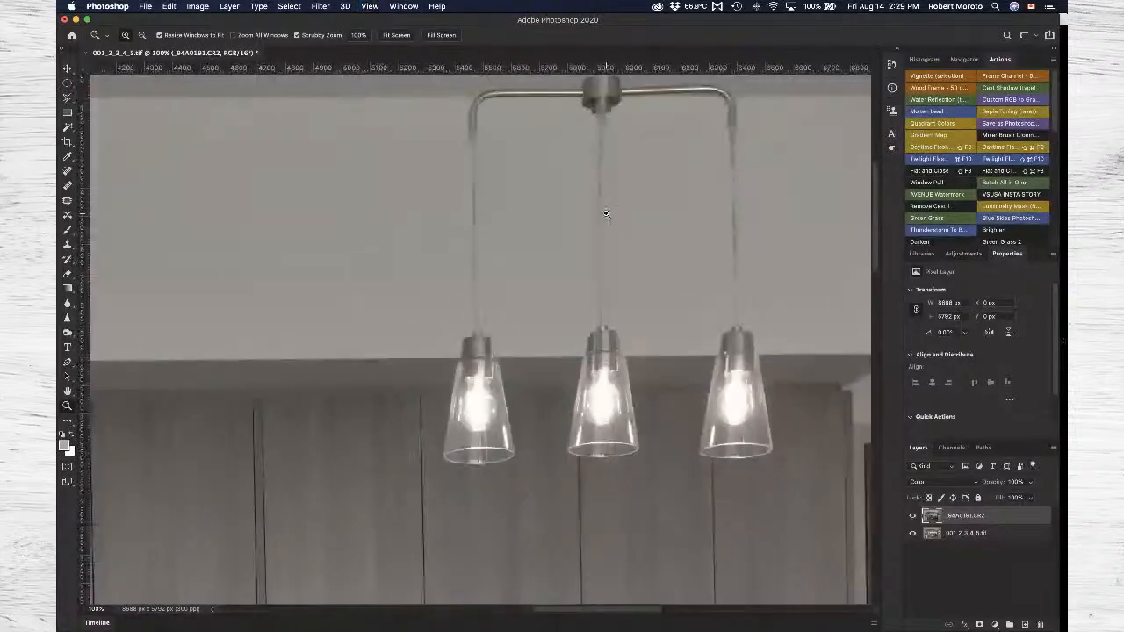
scroll(606, 214, "down", 1)
scroll(605, 213, "down", 3)
scroll(606, 213, "right", 2)
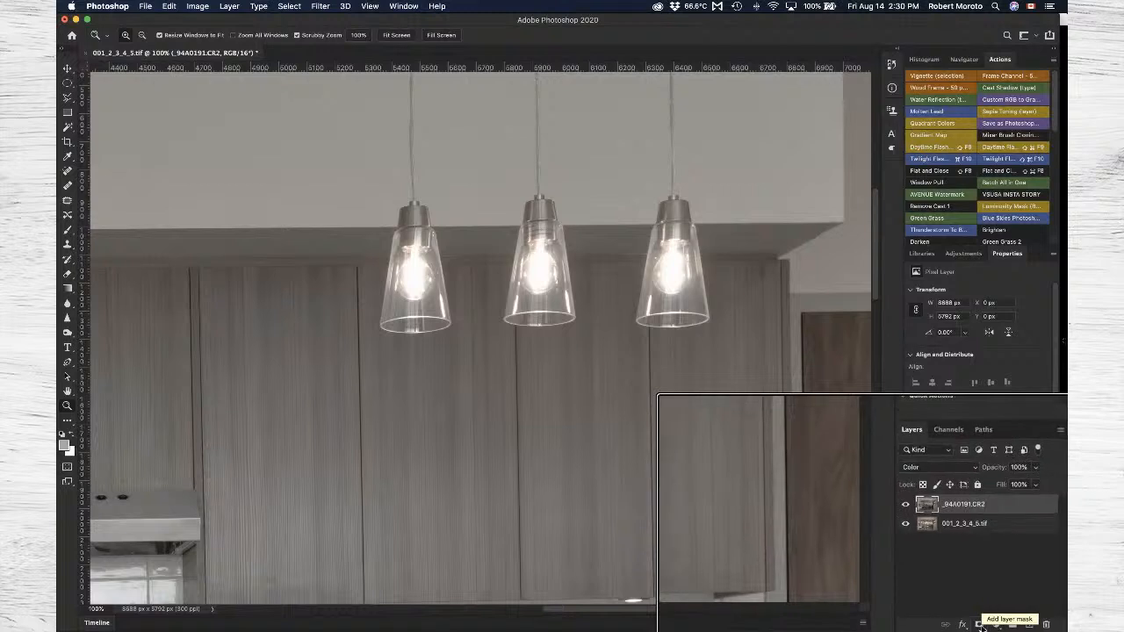
left_click(980, 624)
Paint black with a smaller brush on the layer mask over the three pendant bulbs to restore their warm glow.
key("b")
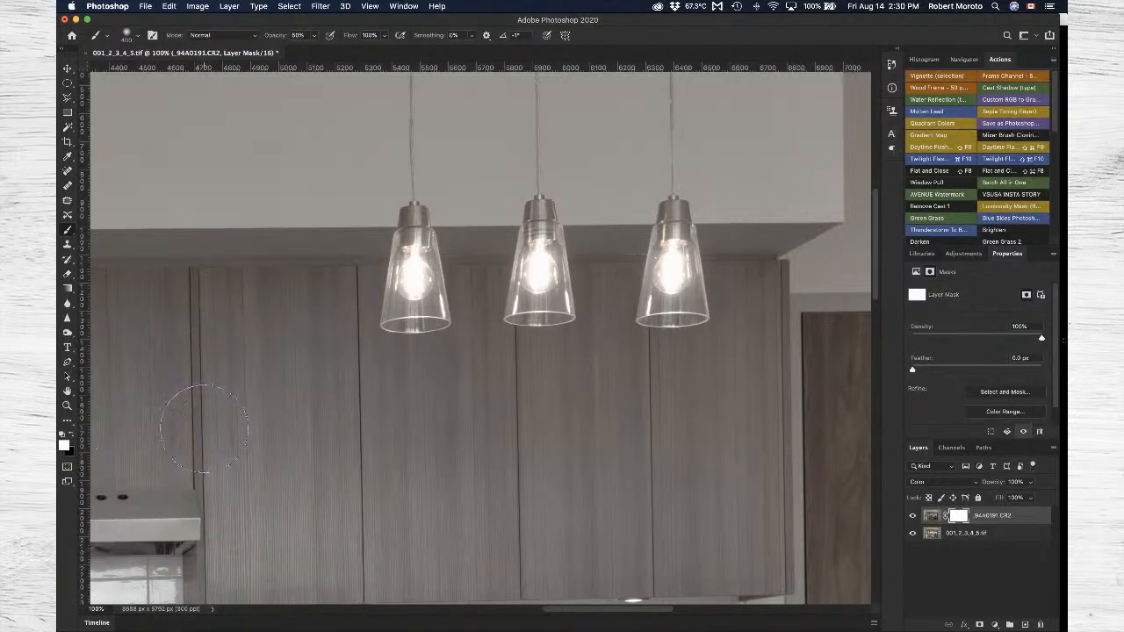
key("x")
key("bracketleft")
key("bracketleft")
mouse_move(401, 293)
left_mouse_down()
mouse_move(416, 279)
mouse_move(413, 254)
left_mouse_up()
mouse_move(540, 274)
left_mouse_down()
mouse_move(529, 283)
mouse_move(523, 263)
mouse_move(538, 261)
left_mouse_up()
mouse_move(674, 241)
left_mouse_down()
mouse_move(665, 260)
mouse_move(683, 266)
mouse_move(676, 276)
left_mouse_up()
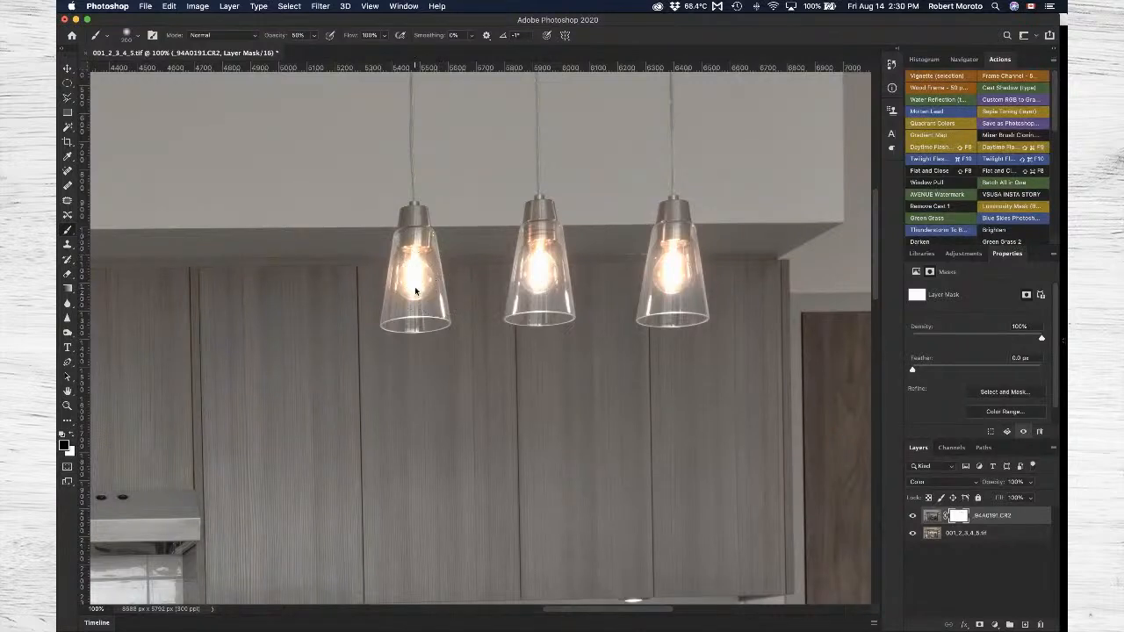
key("super+0")
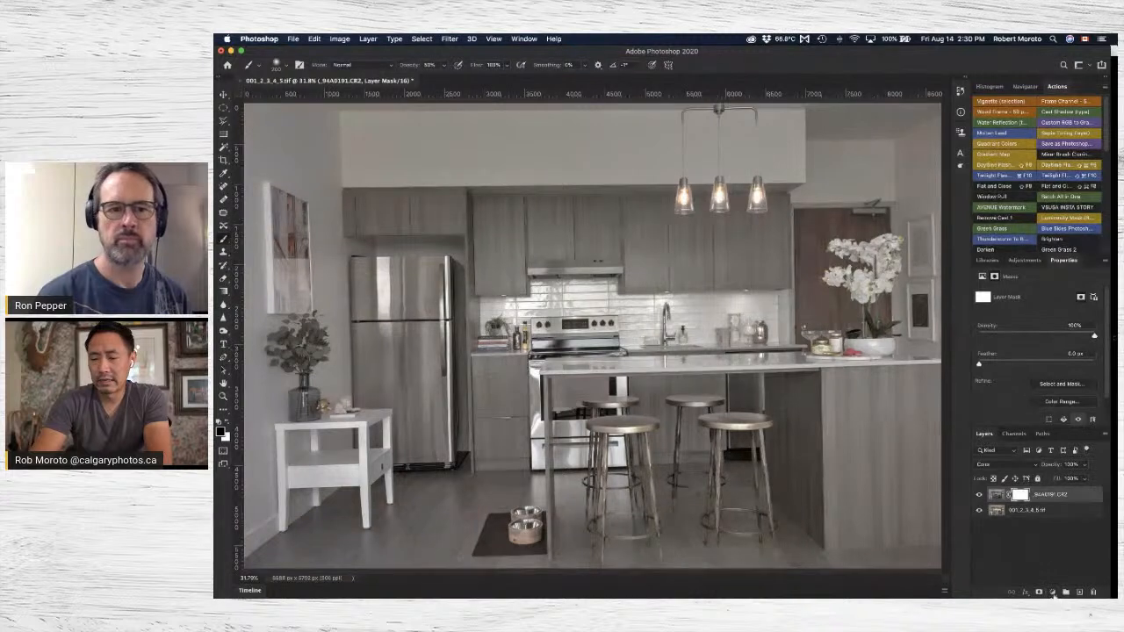
Add a Brightness/Contrast adjustment layer above the _94A0191.CR2 layer and set its Contrast to 62.
left_click(1054, 595)
left_click(1082, 434)
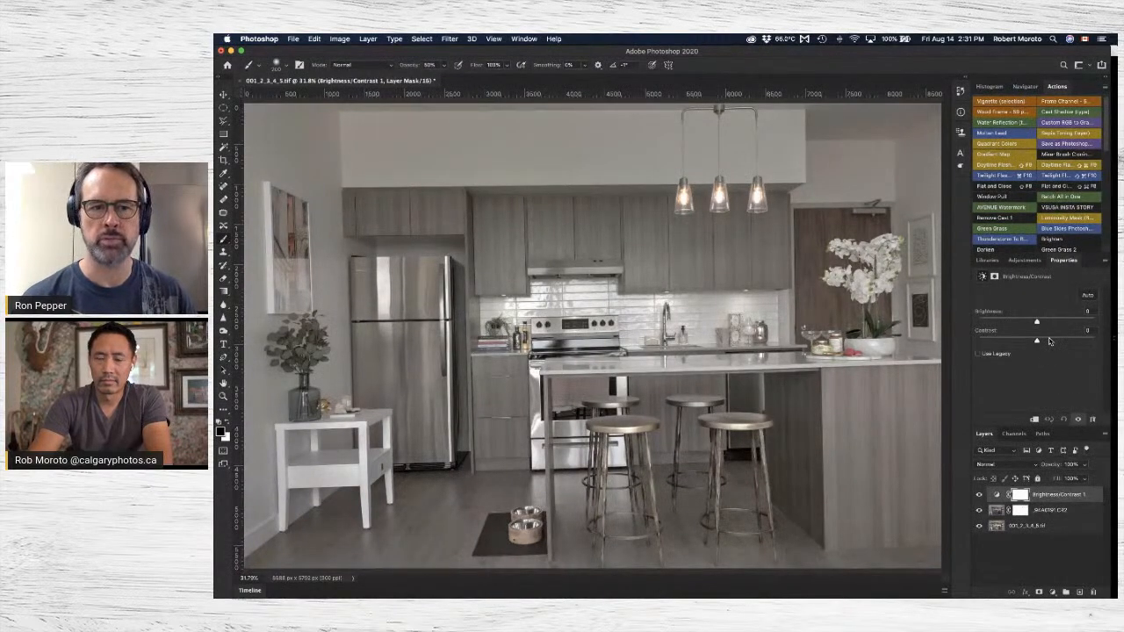
left_click(1049, 340)
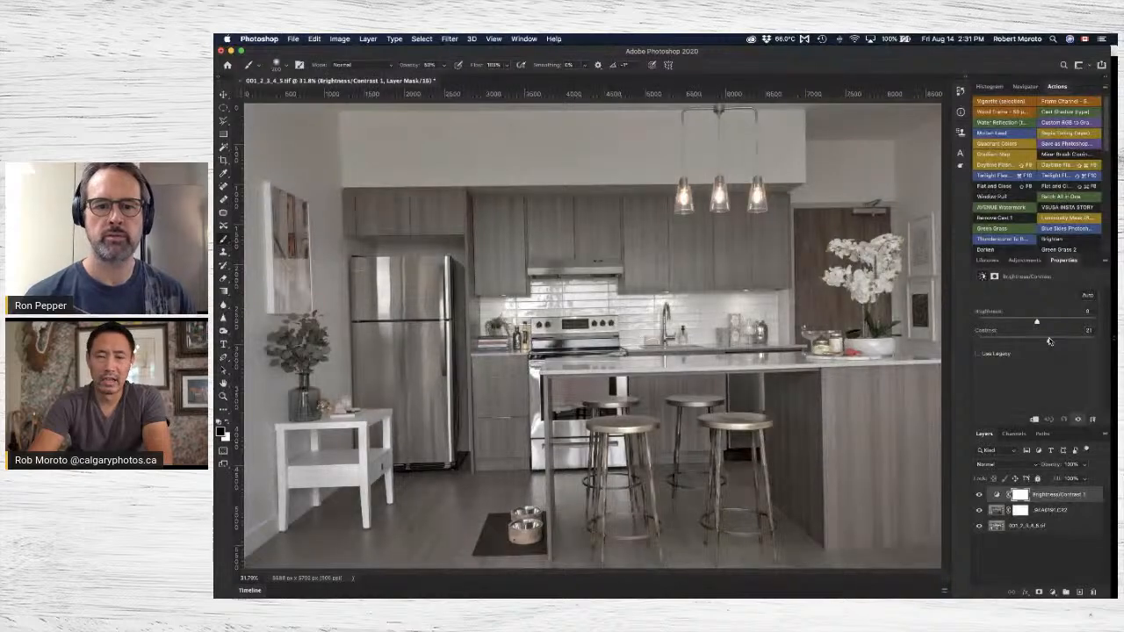
left_click_drag(1050, 340, 1071, 342)
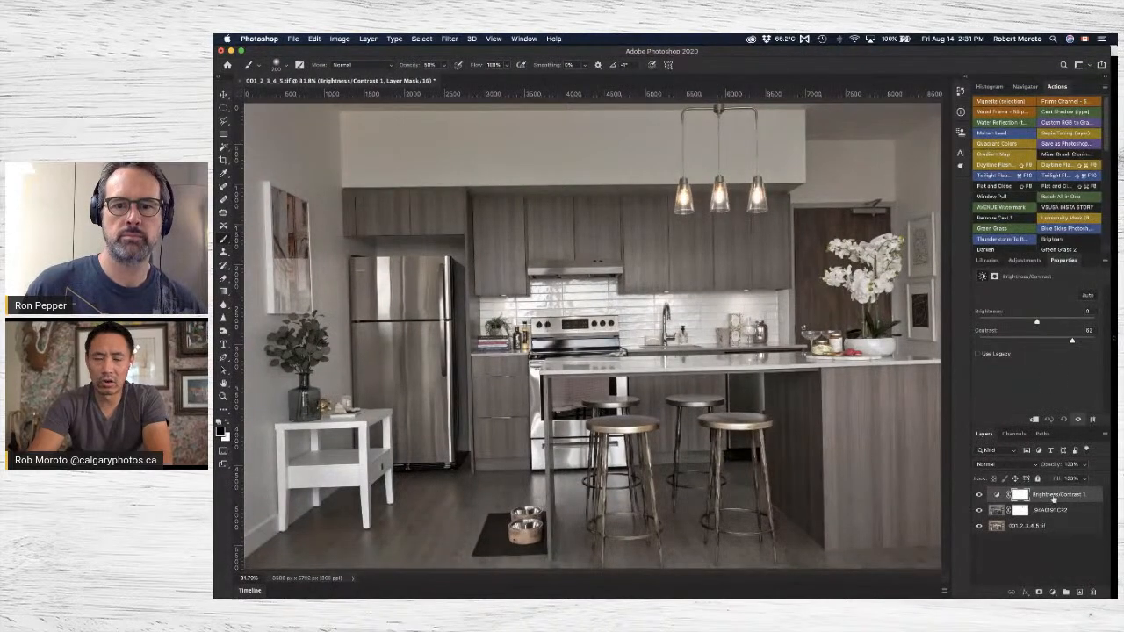
Add a second Brightness/Contrast adjustment layer on top and set its Brightness to 71.
left_click(1050, 594)
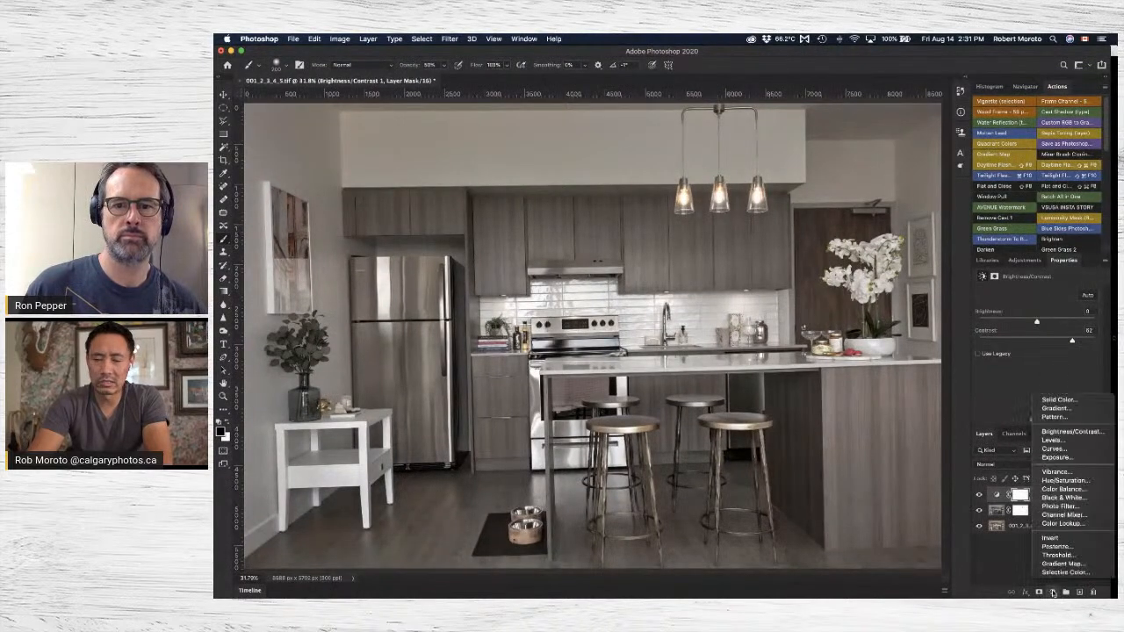
left_click(1086, 432)
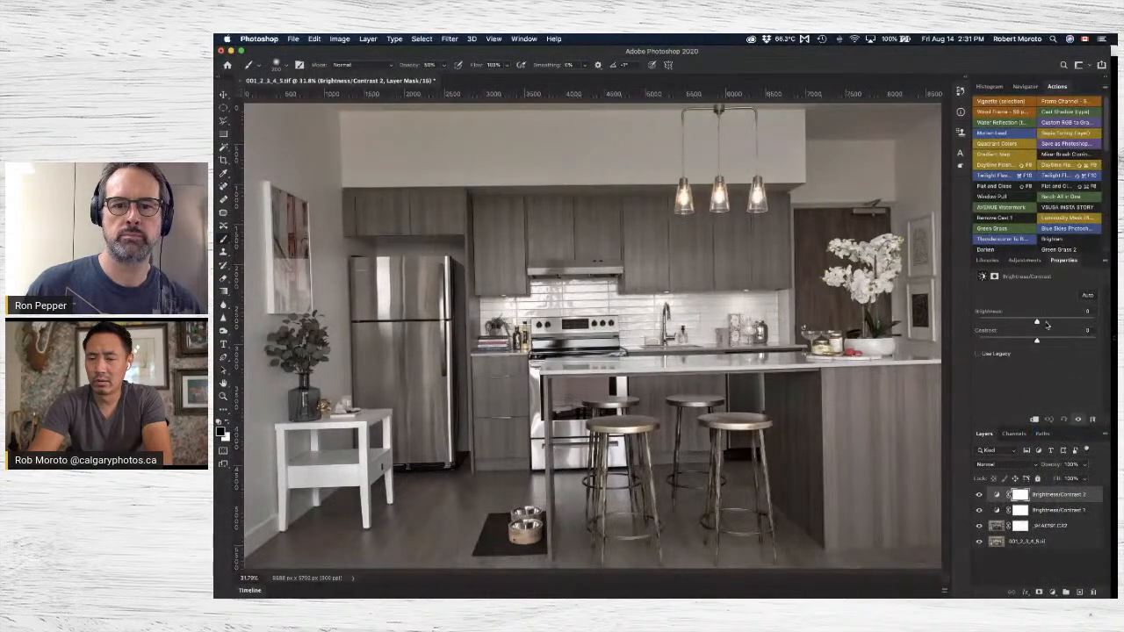
left_click_drag(1049, 325, 1064, 323)
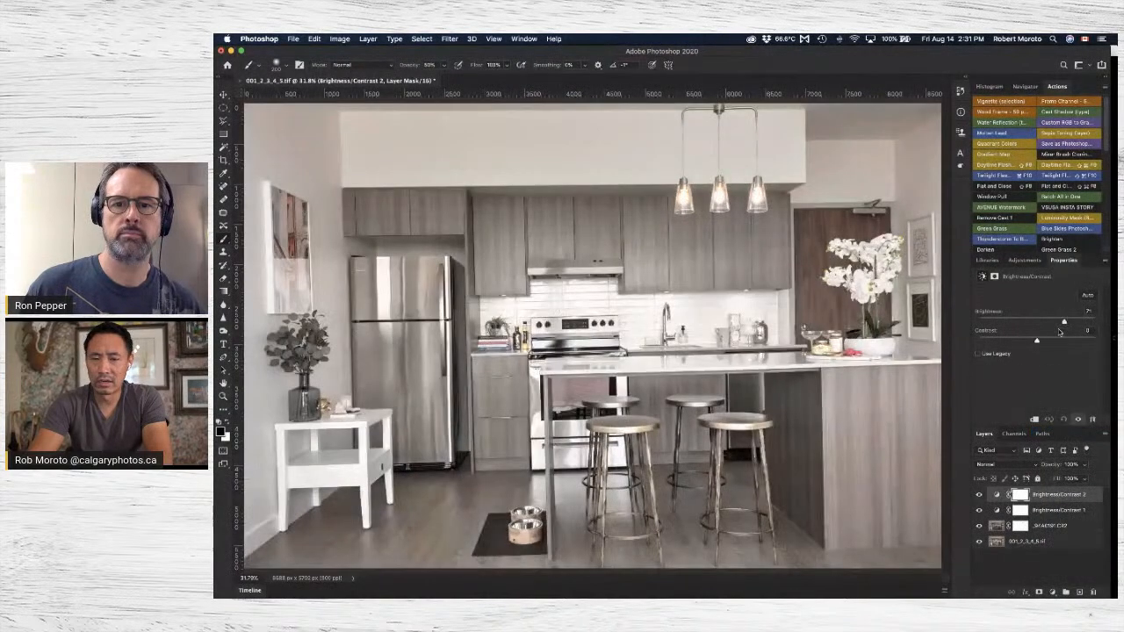
Invert the Brightness/Contrast 2 layer mask to black and make white the foreground color for painting.
left_click(1019, 495)
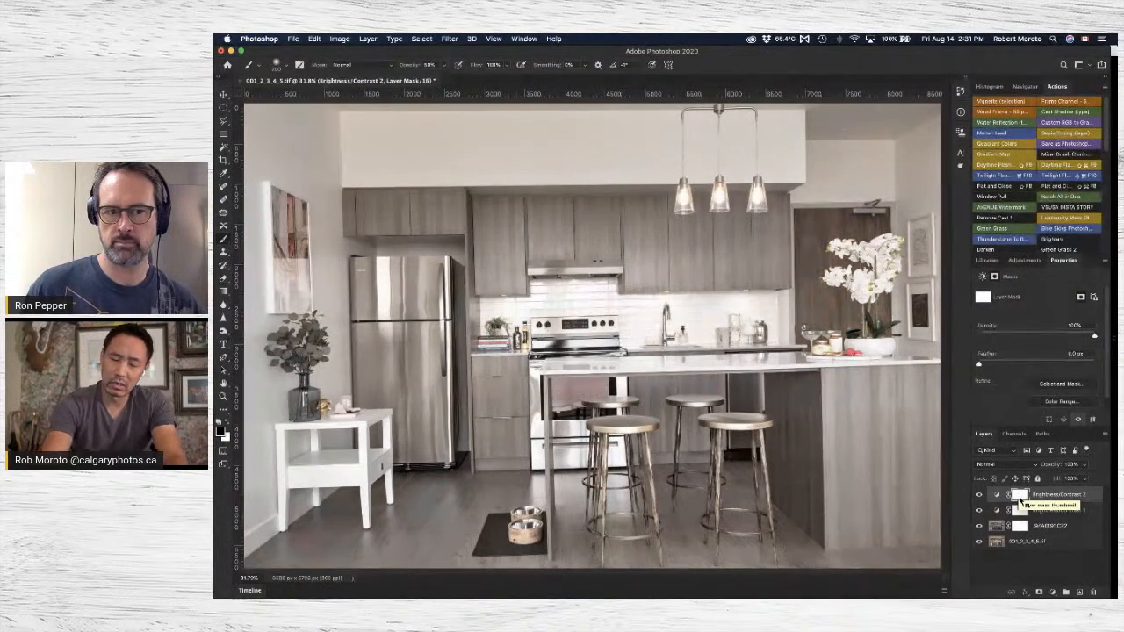
key("super+i")
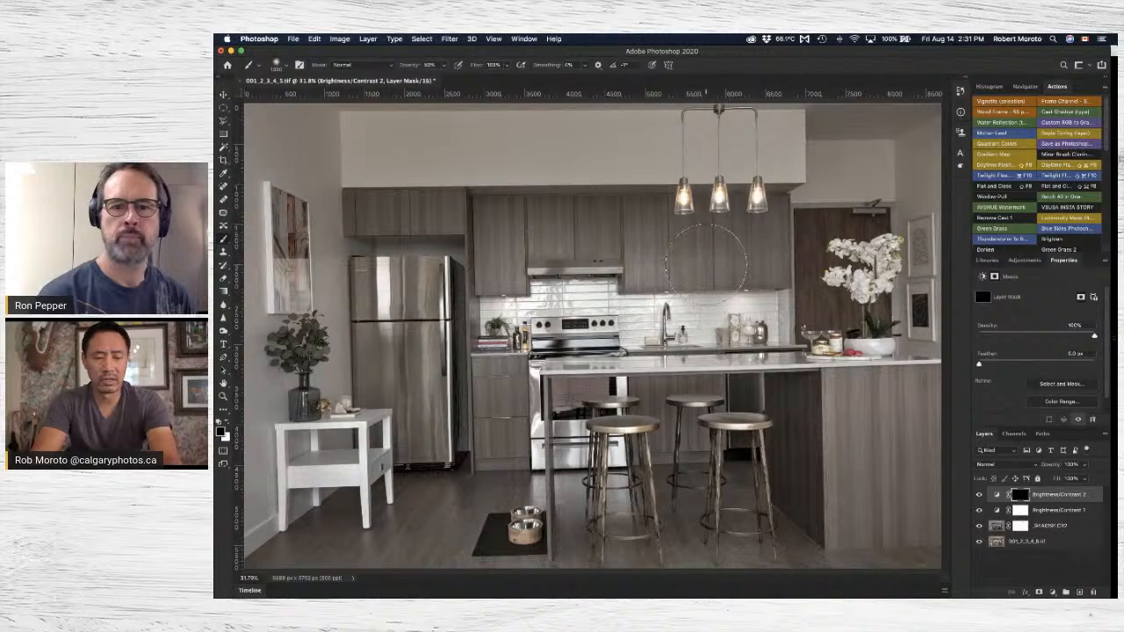
key("x")
scroll(214, 533, "up", 2)
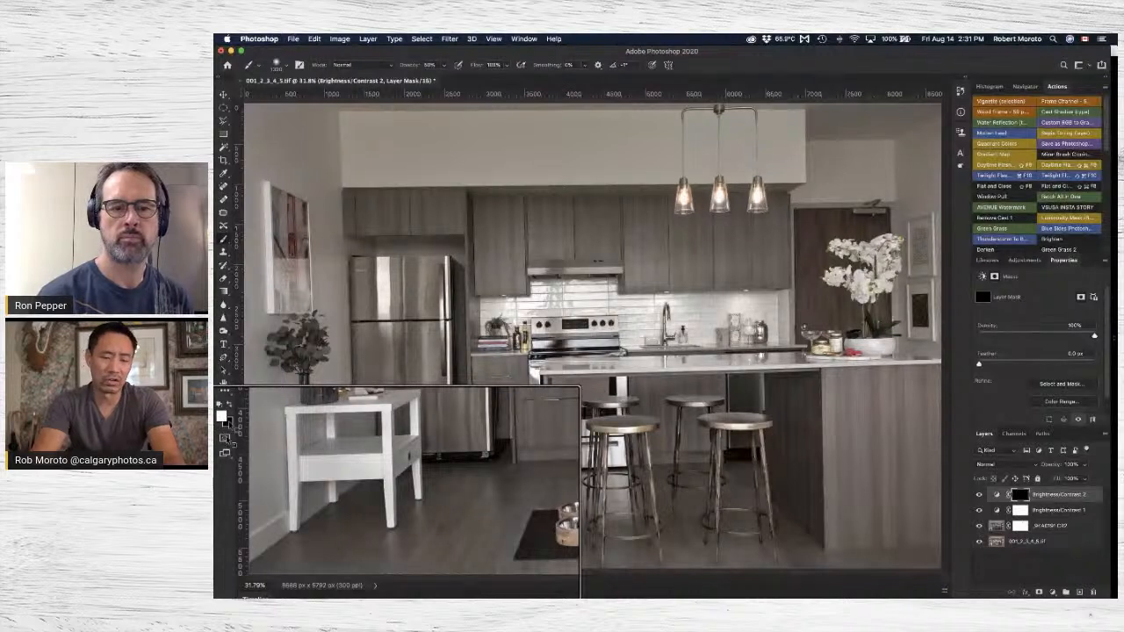
scroll(227, 439, "down", 2)
key("x")
key("x")
key("x")
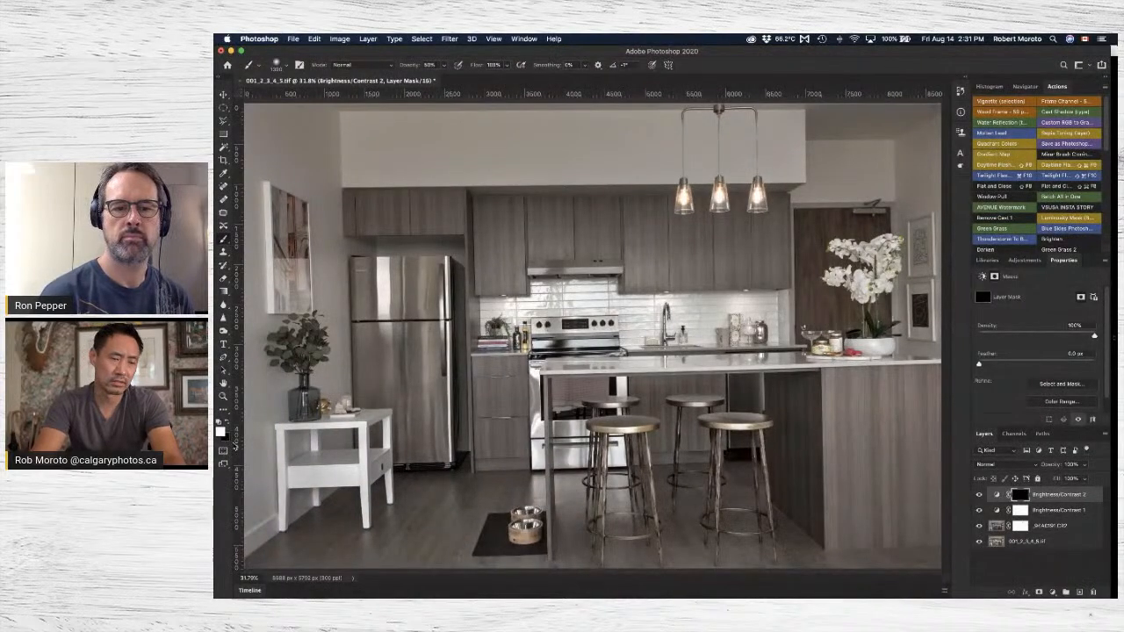
key("x")
key("x")
key("x")
key("x")
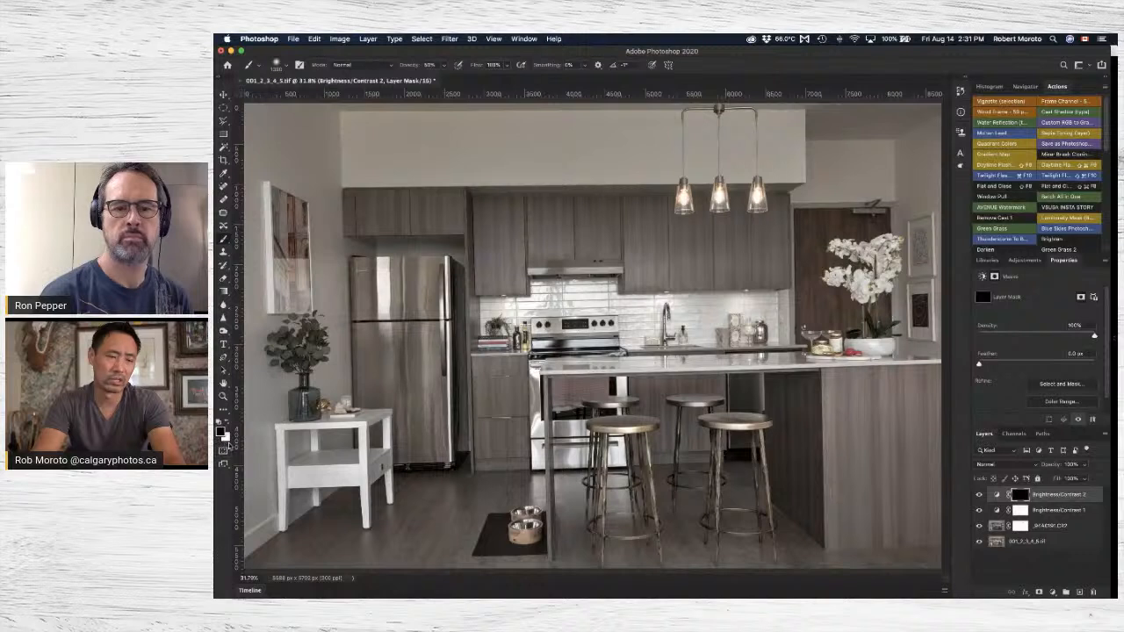
key("x")
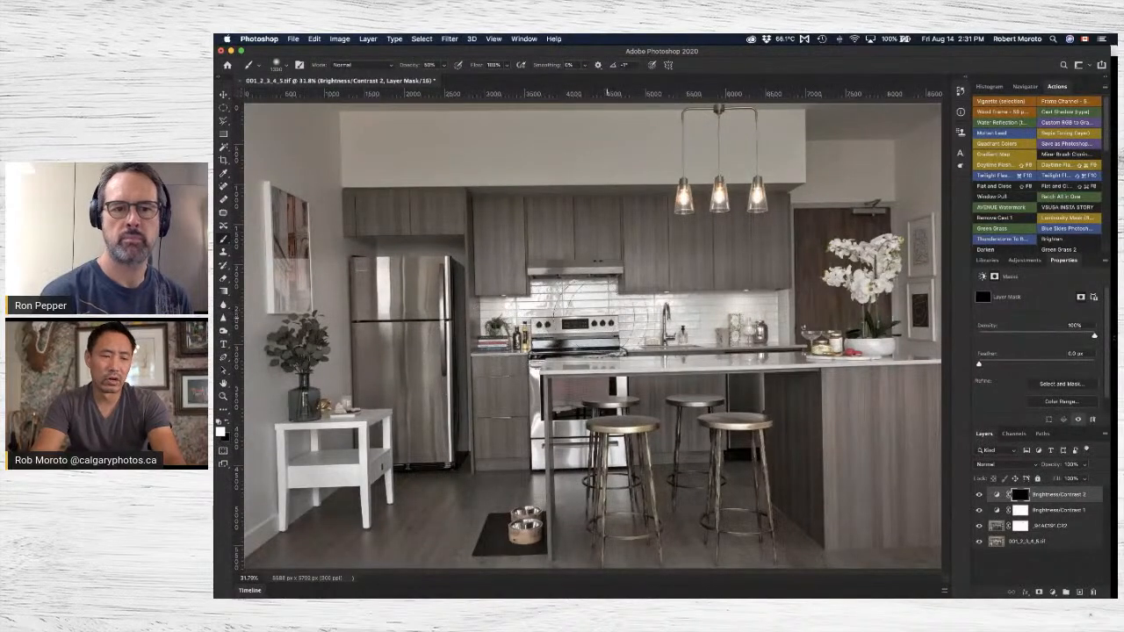
Paint white on the Brightness/Contrast 2 mask over the upper cabinets below the pendant lights.
left_click(729, 254)
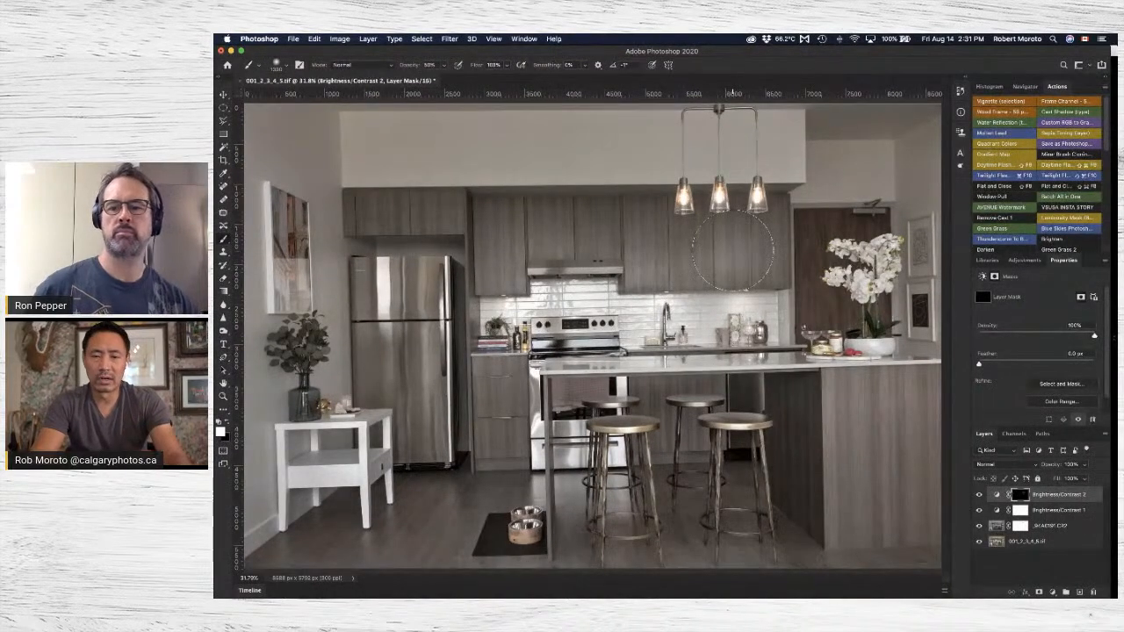
left_click(720, 257)
left_click(688, 257)
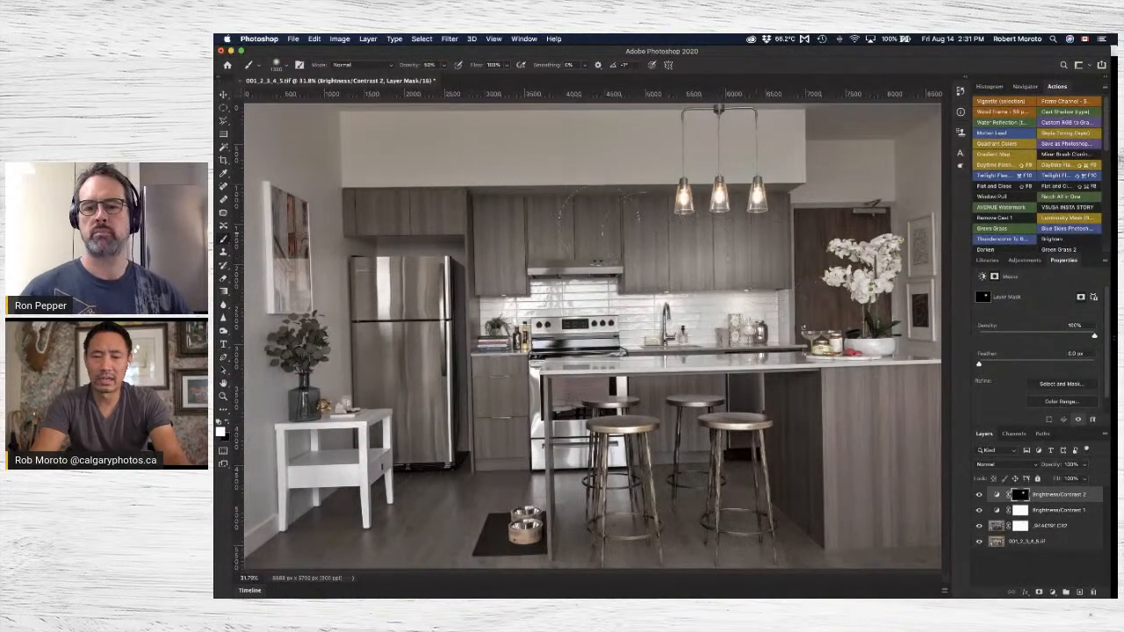
Try dabbing white on the mask over the upper cabinets around the range hood, and undo those strokes.
left_click(492, 221)
left_click(491, 219)
left_click(575, 240)
left_click(575, 233)
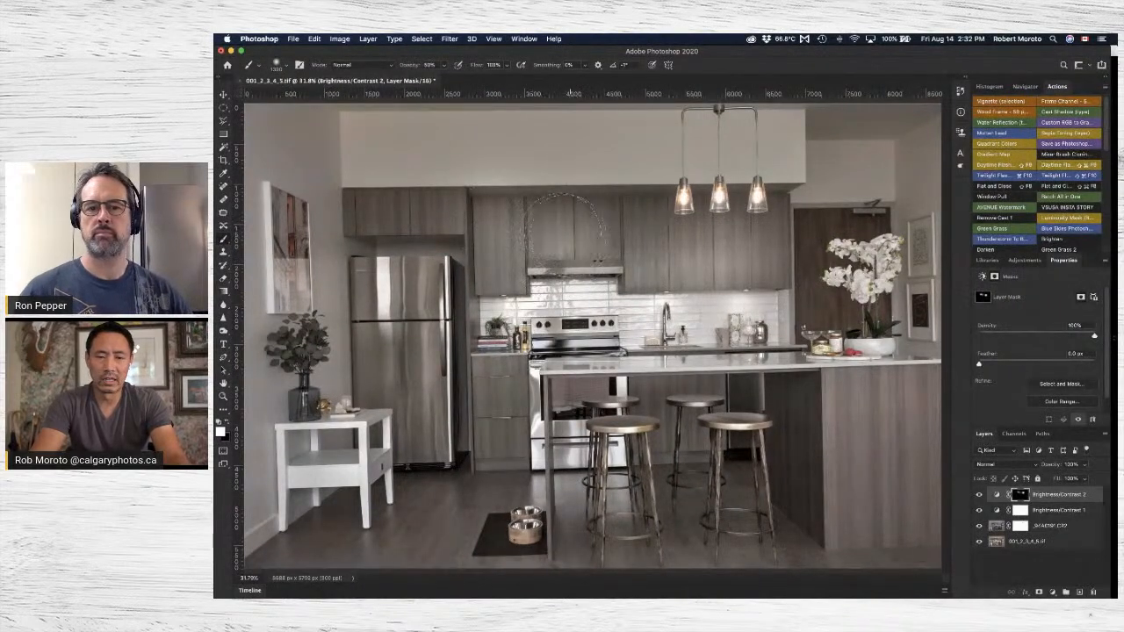
left_click(529, 225)
left_click(635, 229)
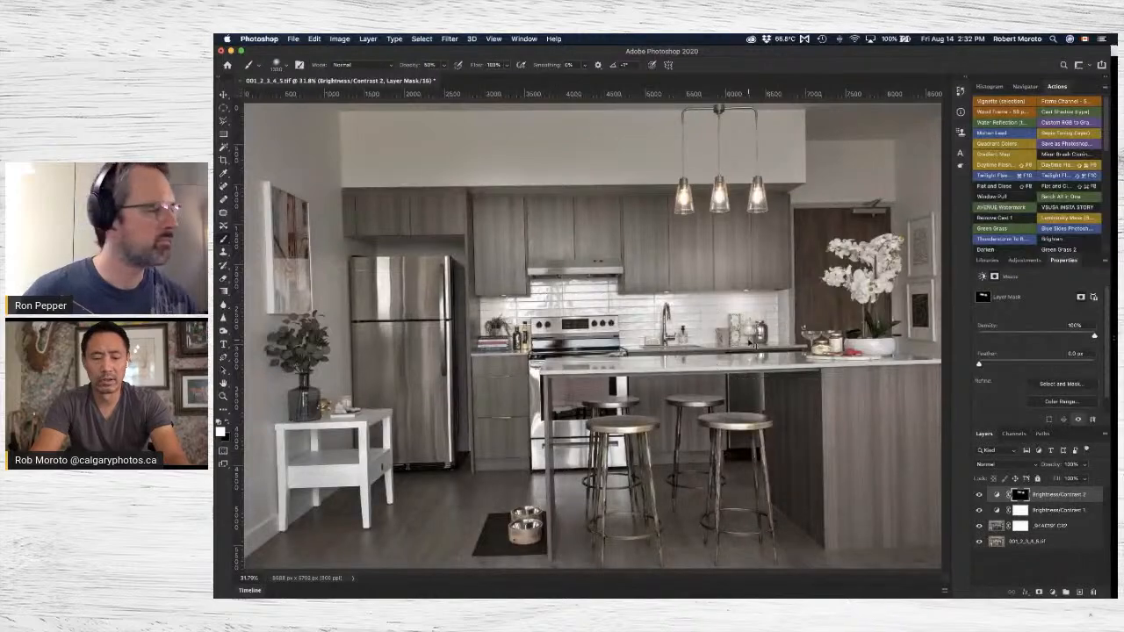
key("super+z")
key("super+z")
key("super+z")
key("super+z")
key("super+z")
key("super+z")
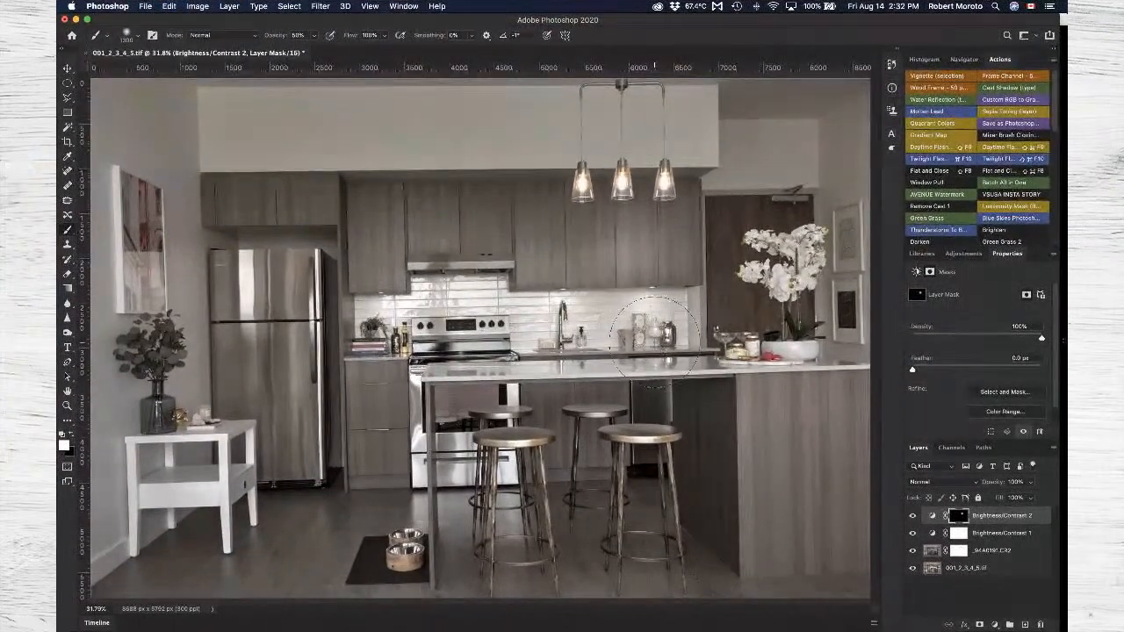
Paint white on the Brightness/Contrast 2 mask across the upper cabinets, refrigerator, lower drawers and the area under the island.
mouse_move(601, 247)
left_mouse_down()
mouse_move(415, 201)
mouse_move(369, 235)
left_mouse_up()
mouse_move(303, 293)
left_mouse_down()
mouse_move(292, 292)
mouse_move(300, 474)
left_mouse_up()
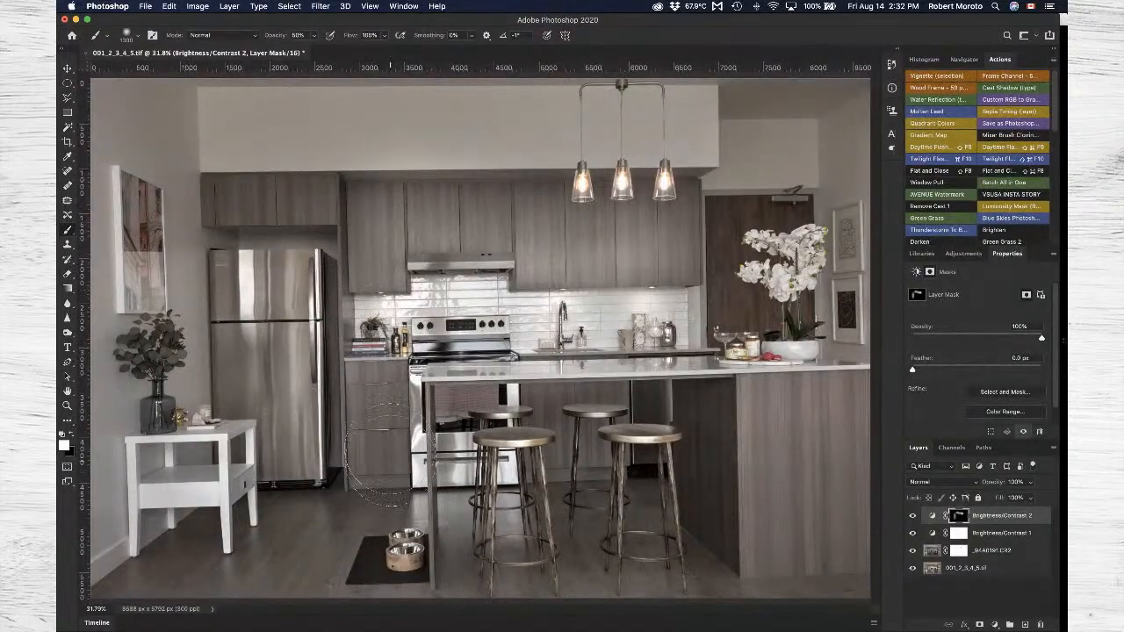
left_click(382, 413)
left_click_drag(604, 407, 668, 409)
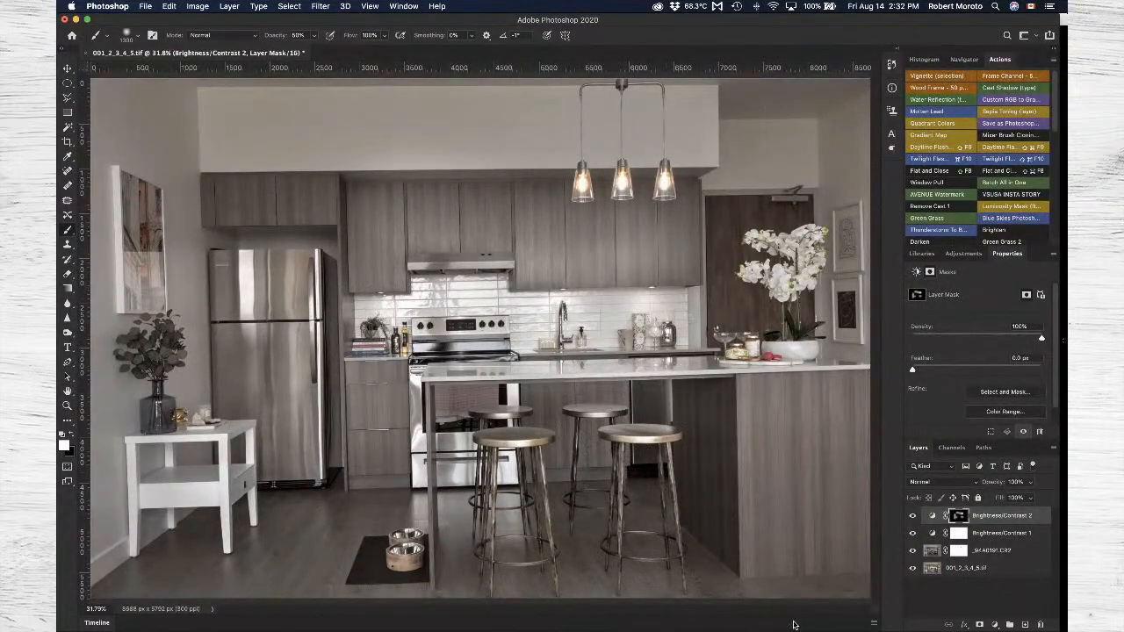
Close 001_2_3_4_5.tif with its changes saved, and open _94A0191-Edit.tif in Lightroom Classic's Develop module.
key("super+minus")
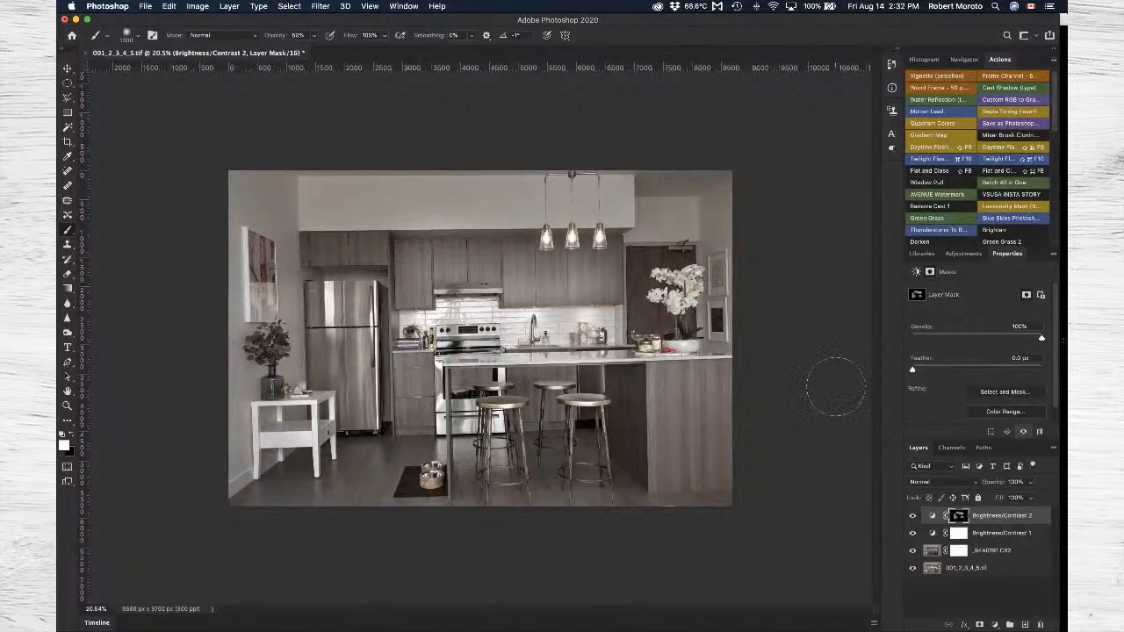
key("super+w")
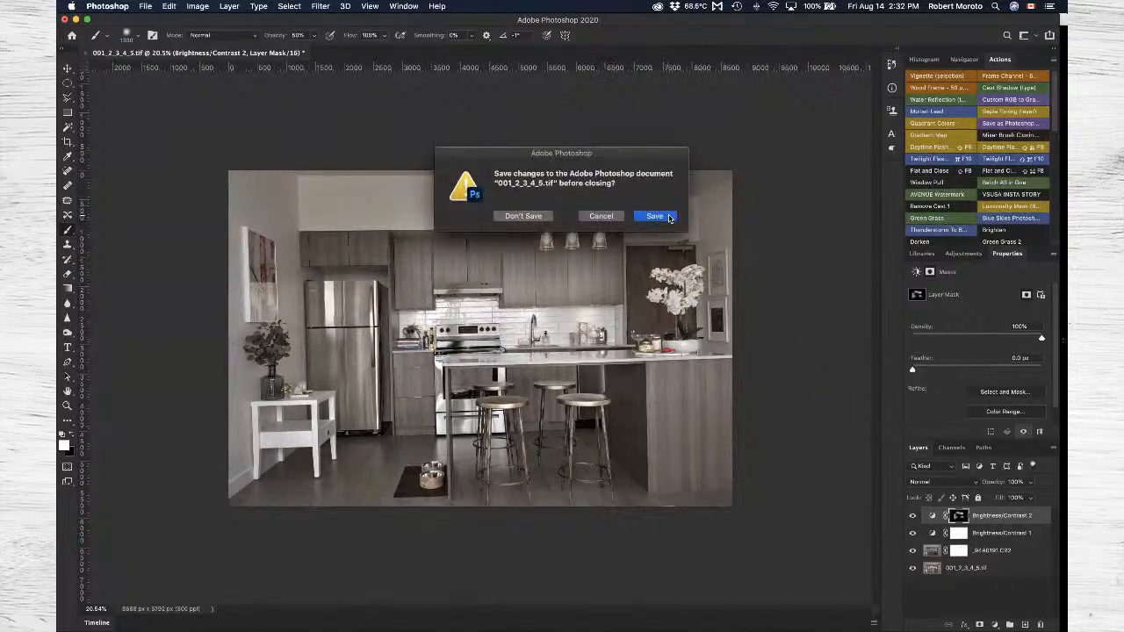
left_click(657, 216)
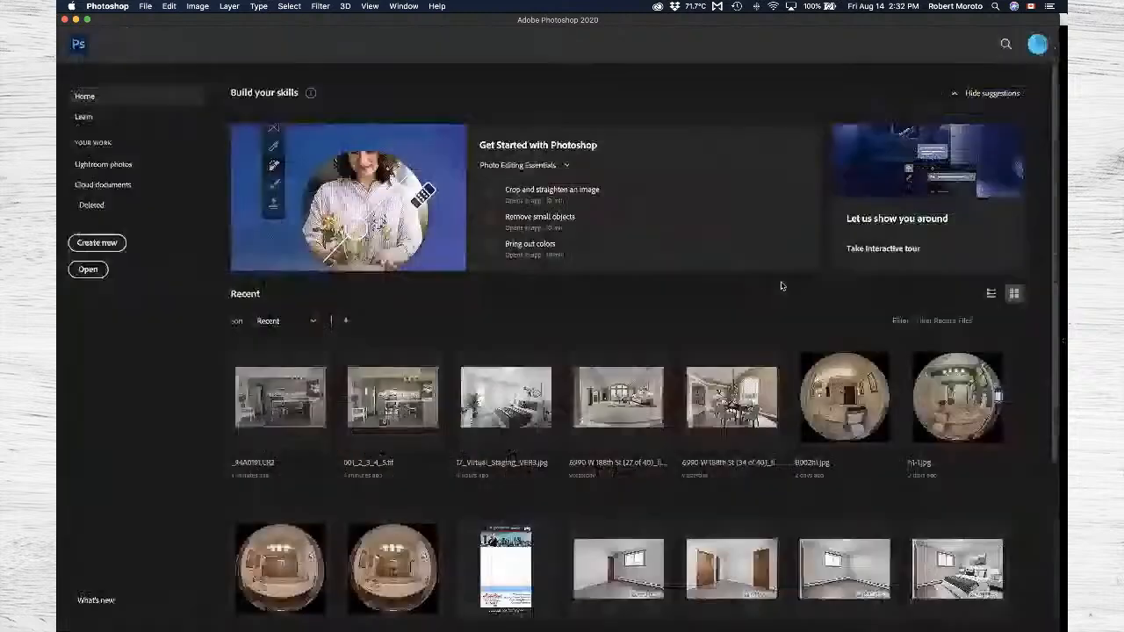
key("super+Tab")
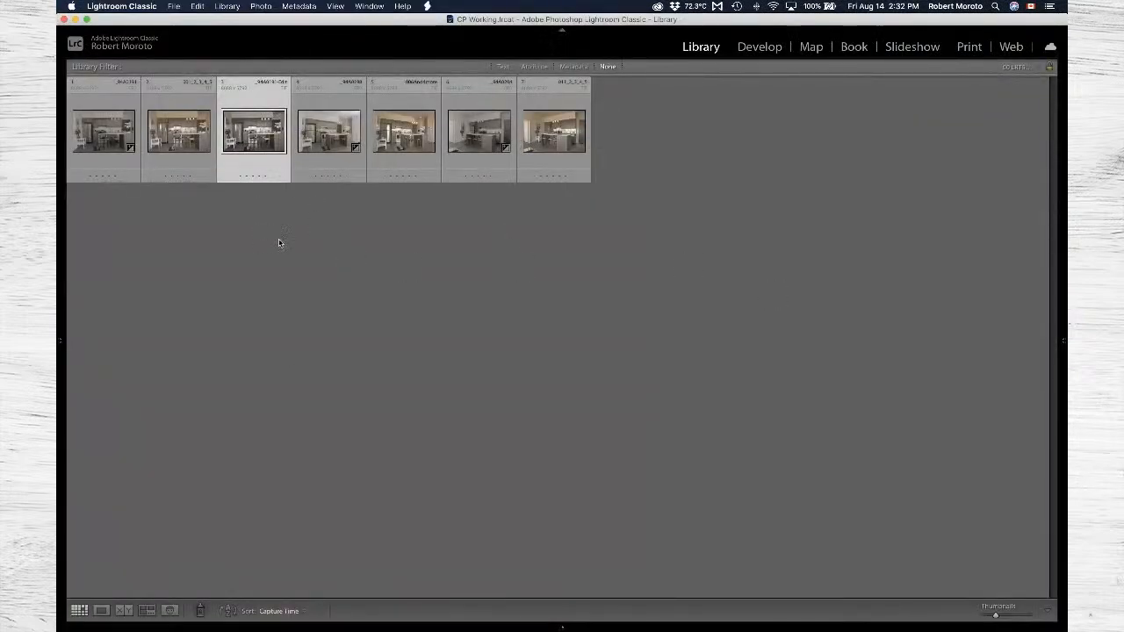
key("d")
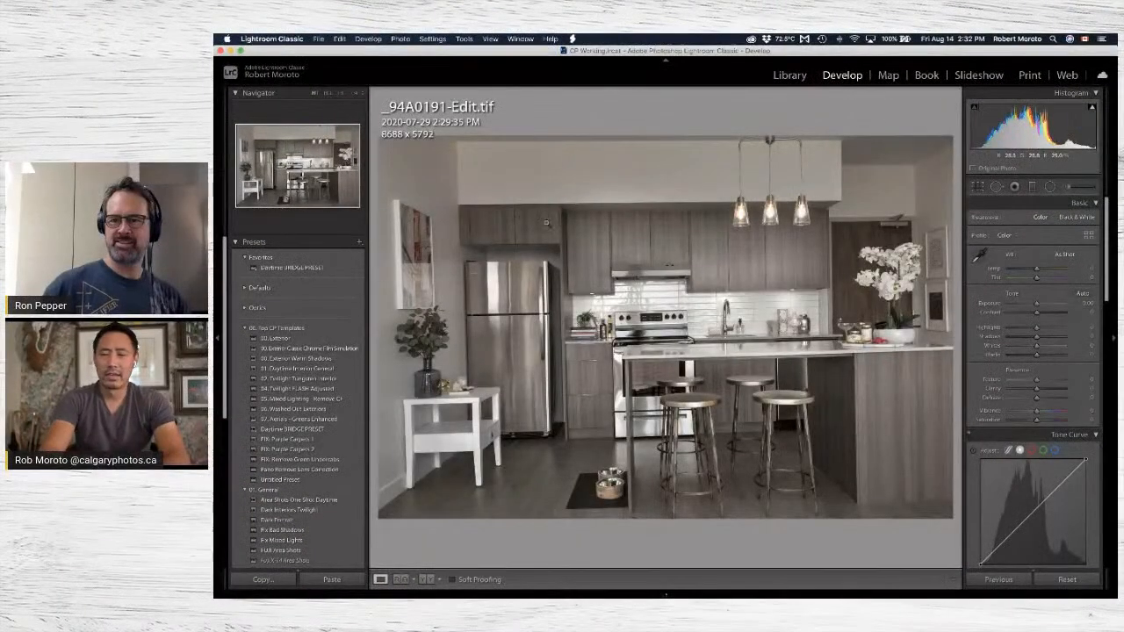
Apply the Full Upright perspective correction to the kitchen photo.
scroll(1041, 272, "down", 8)
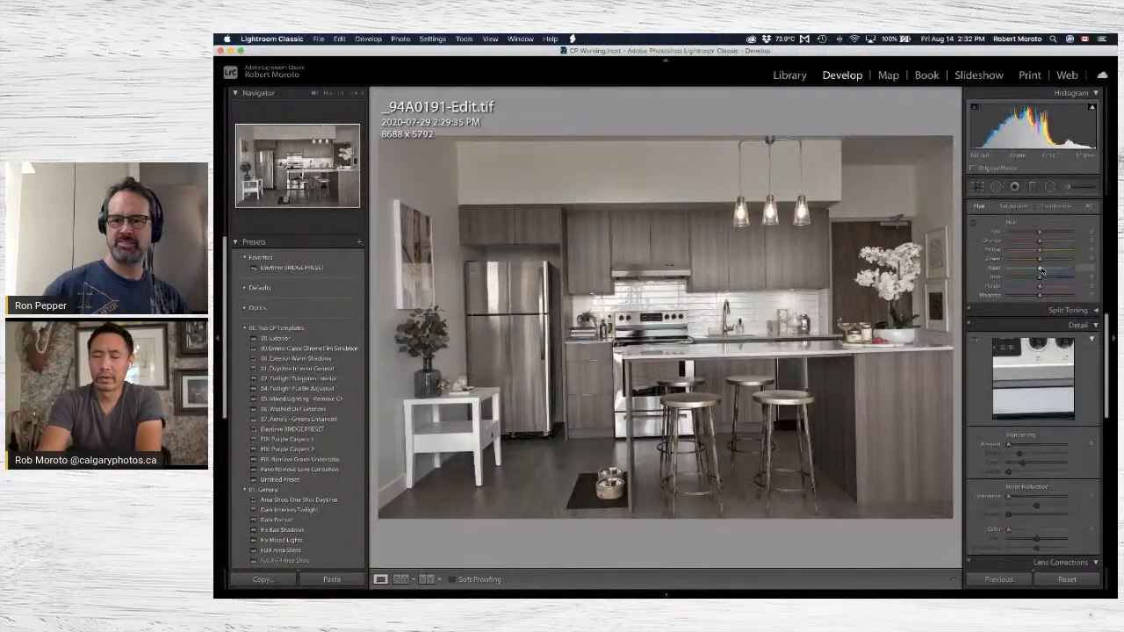
scroll(1041, 272, "down", 8)
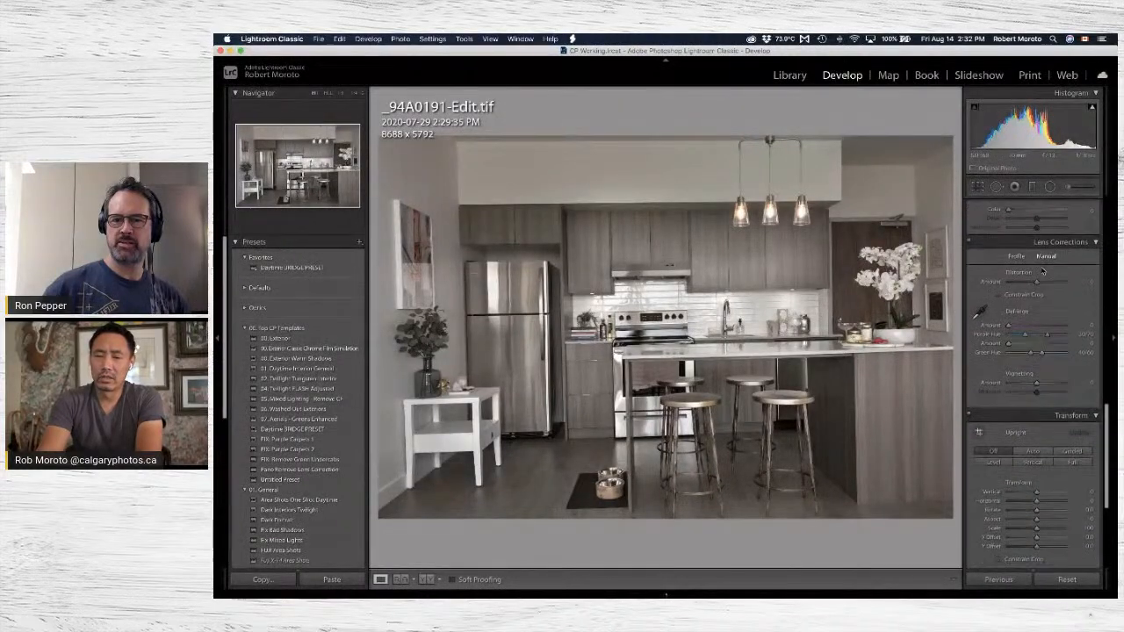
scroll(1047, 322, "down", 2)
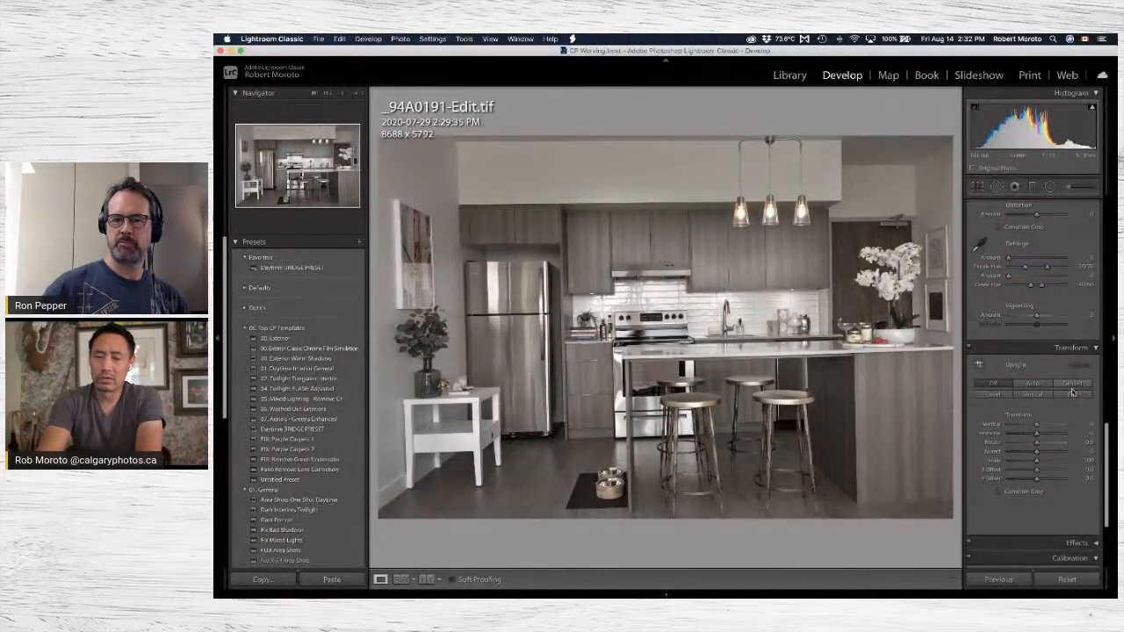
left_click(1075, 398)
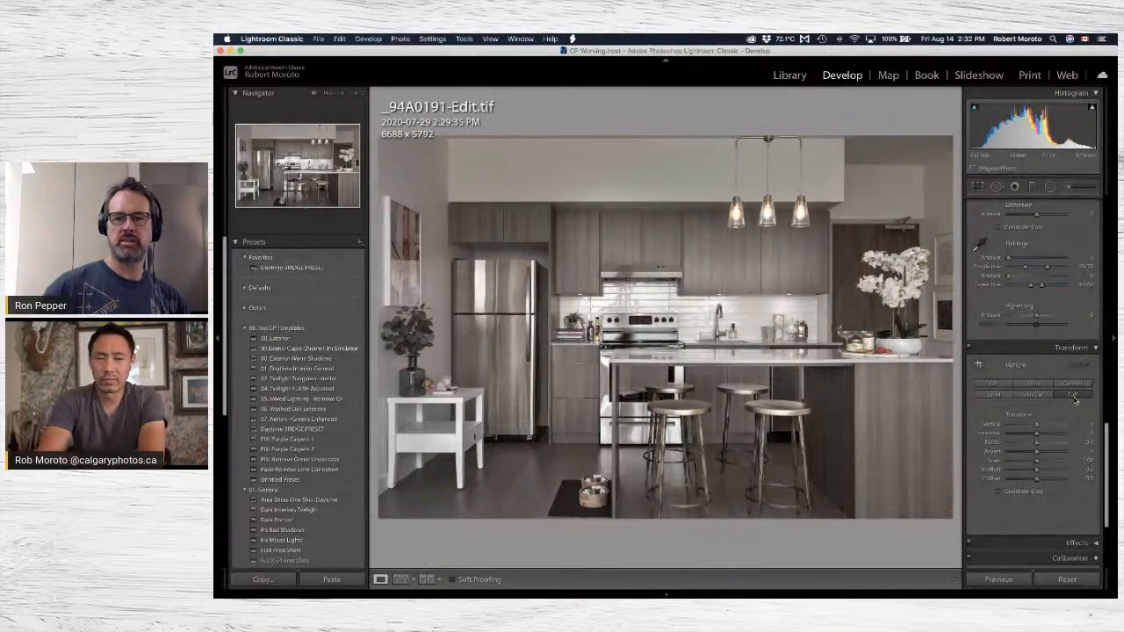
Raise the kitchen photo's Saturation to +29.
scroll(1067, 351, "up", 10)
scroll(1058, 342, "up", 4)
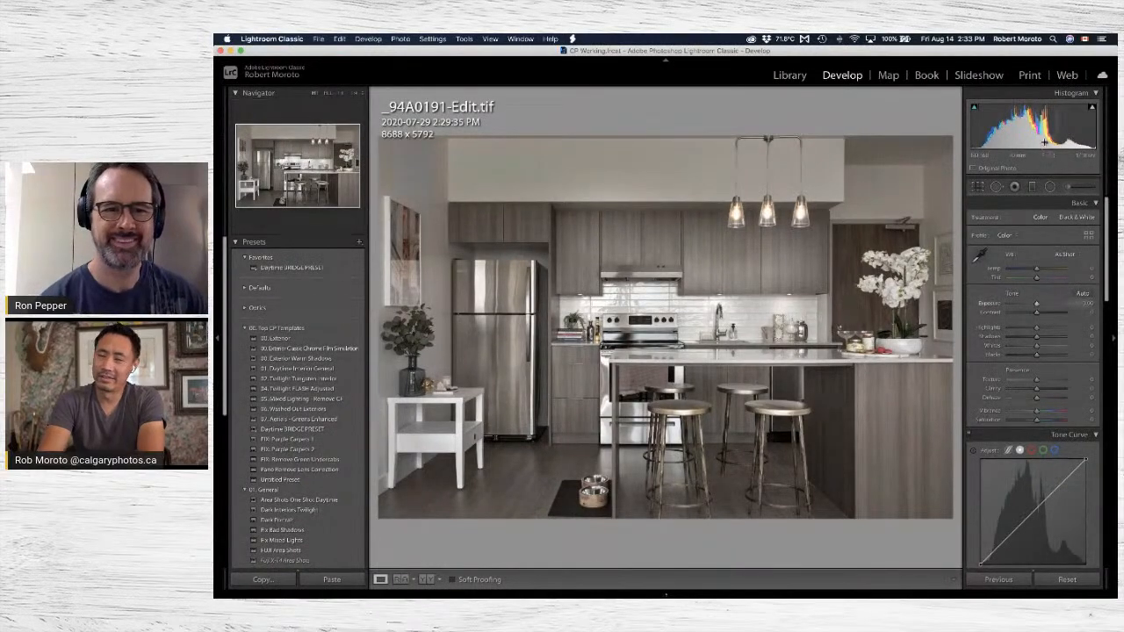
scroll(1049, 376, "down", 2)
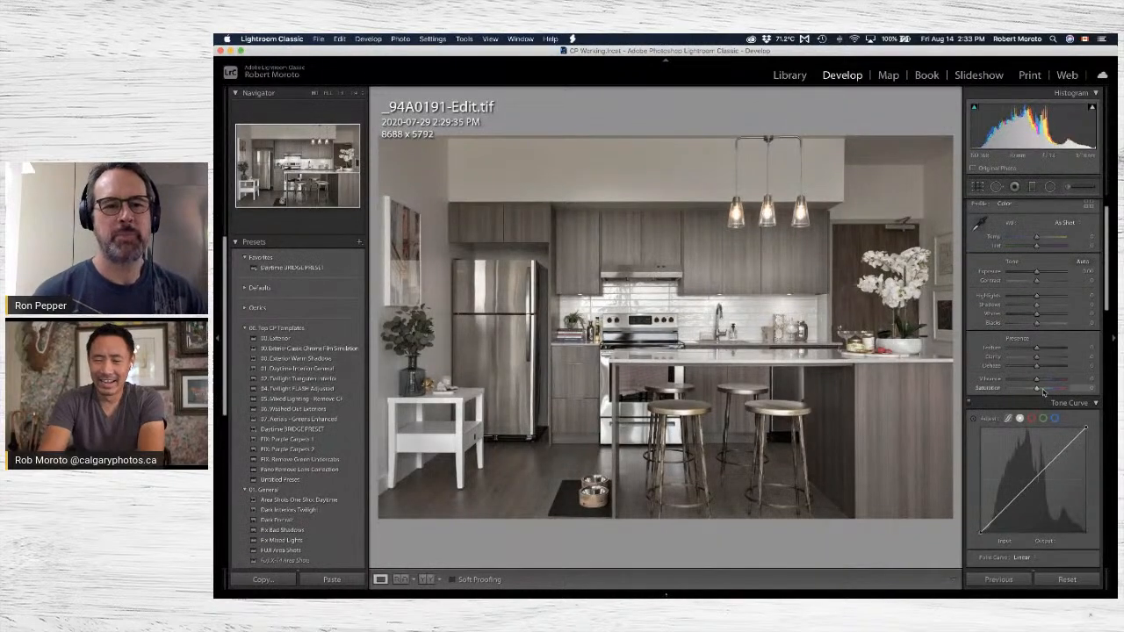
left_click_drag(1042, 392, 1043, 389)
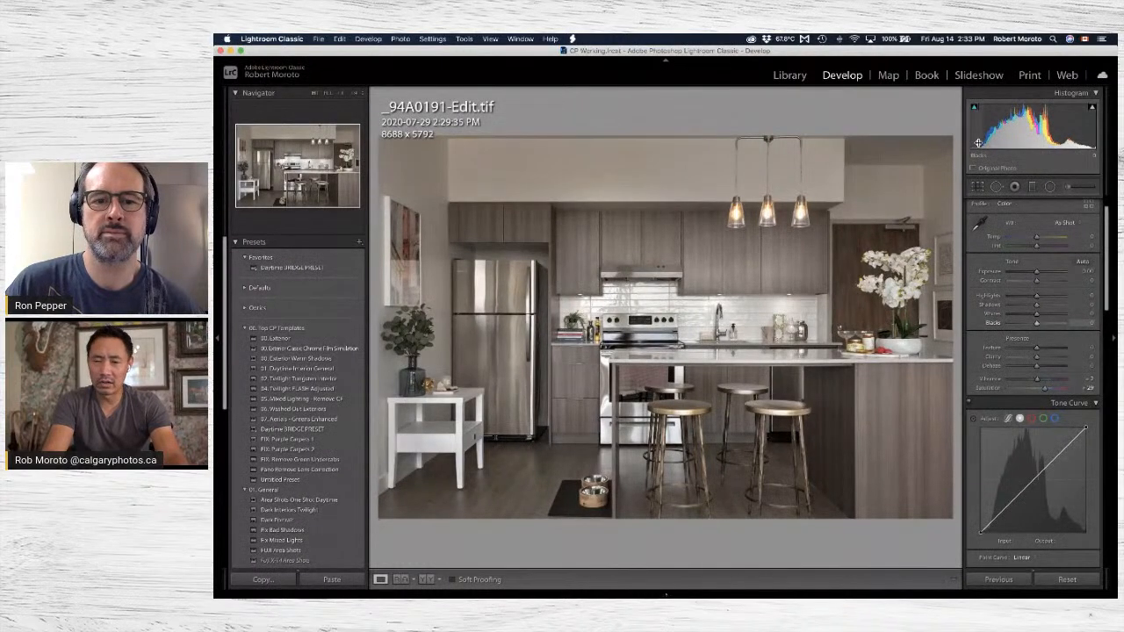
Fine-tune the photo's tones with Exposure at +0.34, Highlights at -23 and Blacks at -9, adjusting Shadows and Whites as well.
left_click_drag(977, 142, 1082, 130)
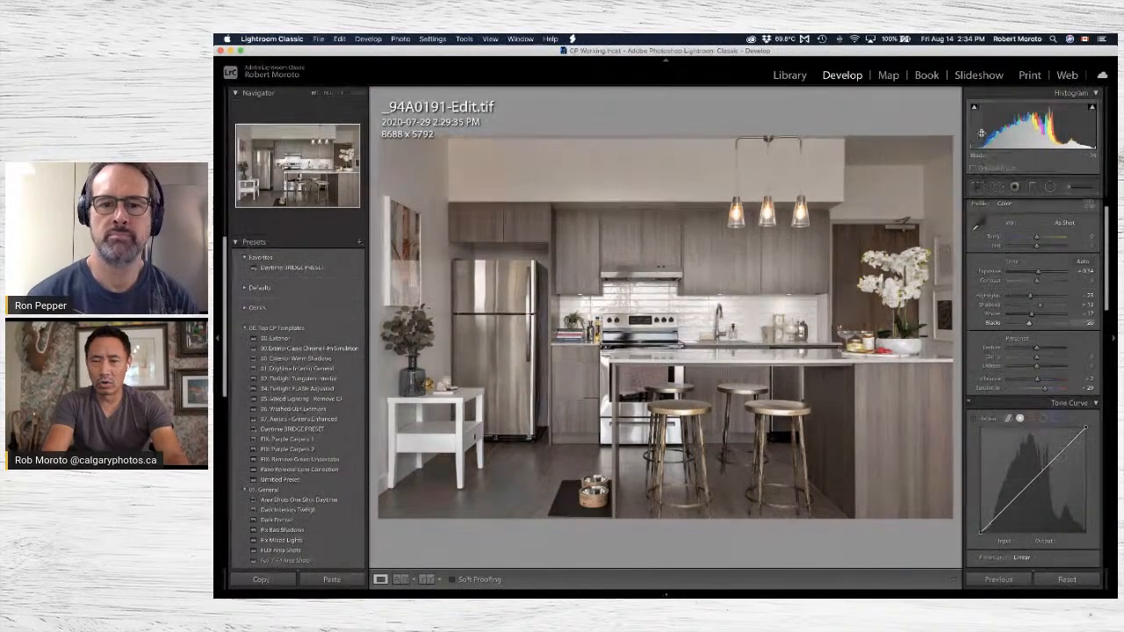
left_click_drag(1090, 132, 1082, 131)
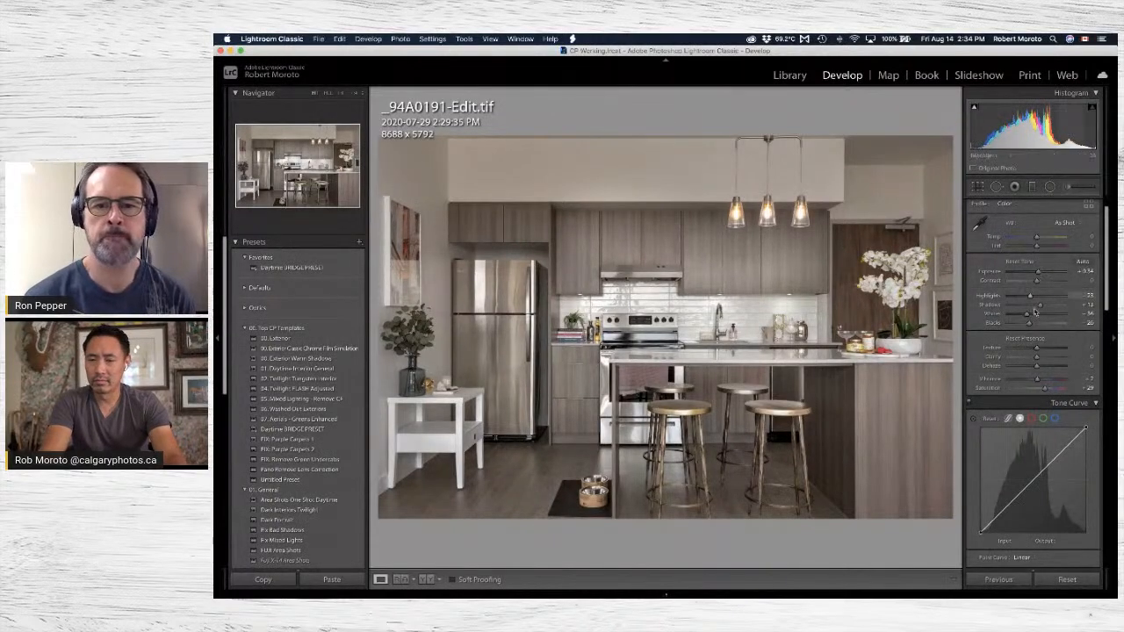
mouse_move(1027, 314)
left_mouse_down()
mouse_move(1010, 318)
mouse_move(1076, 312)
mouse_move(1040, 316)
left_mouse_up()
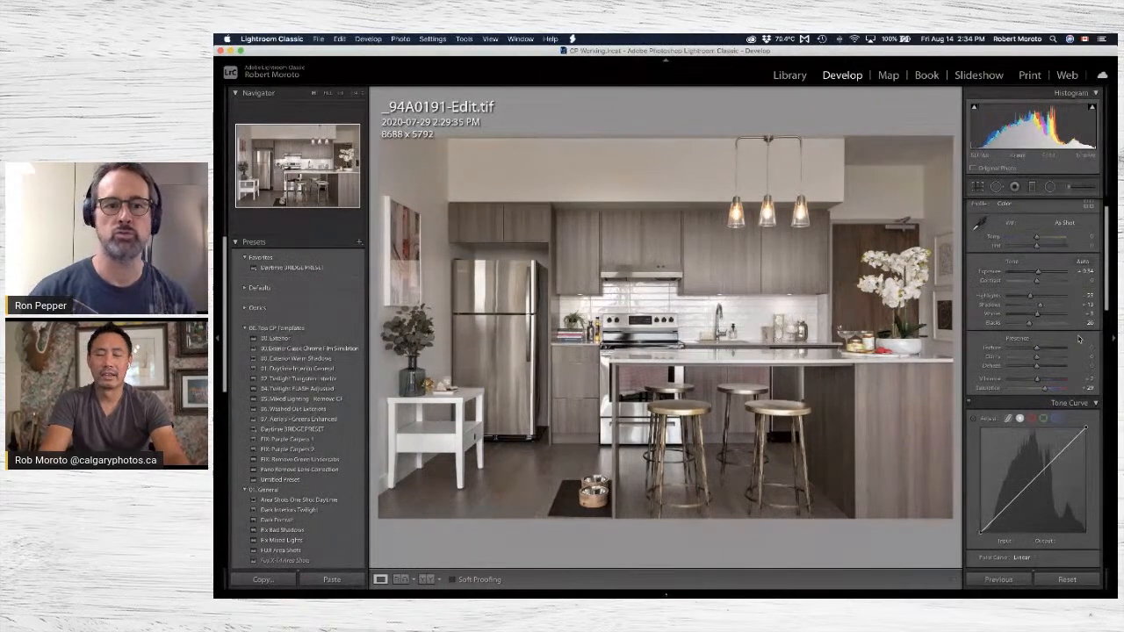
left_click_drag(1036, 314, 1034, 326)
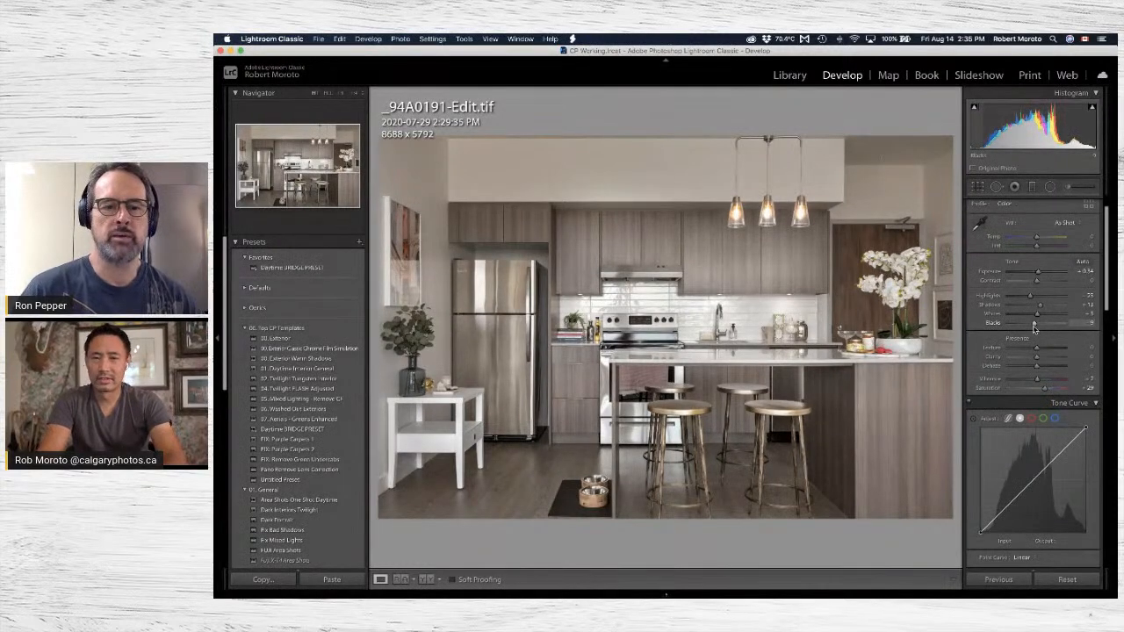
Fine-tune the photo's Exposure and place a midtone point on the RGB tone curve at about input 118, output 122.
left_click_drag(1027, 127, 1026, 128)
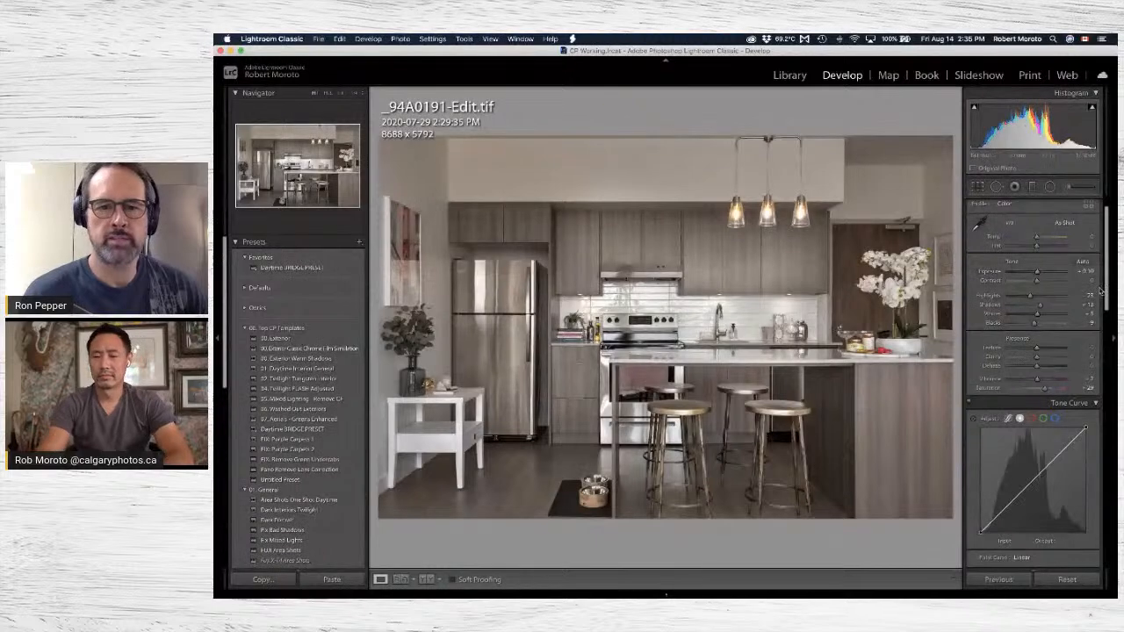
scroll(1001, 443, "down", 3)
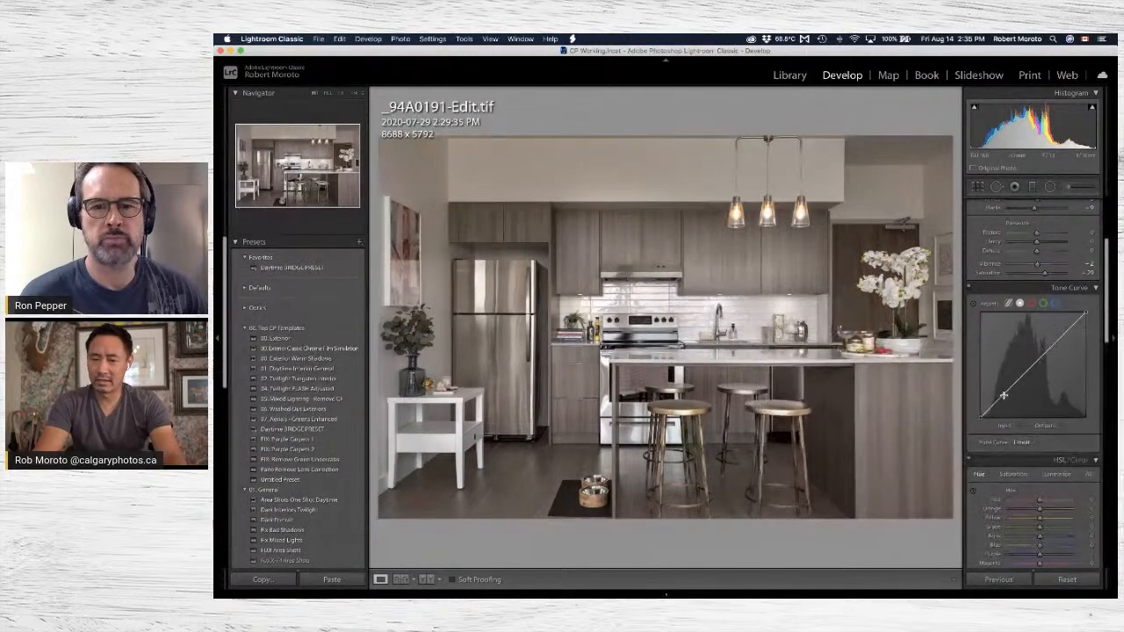
scroll(1008, 393, "up", 1)
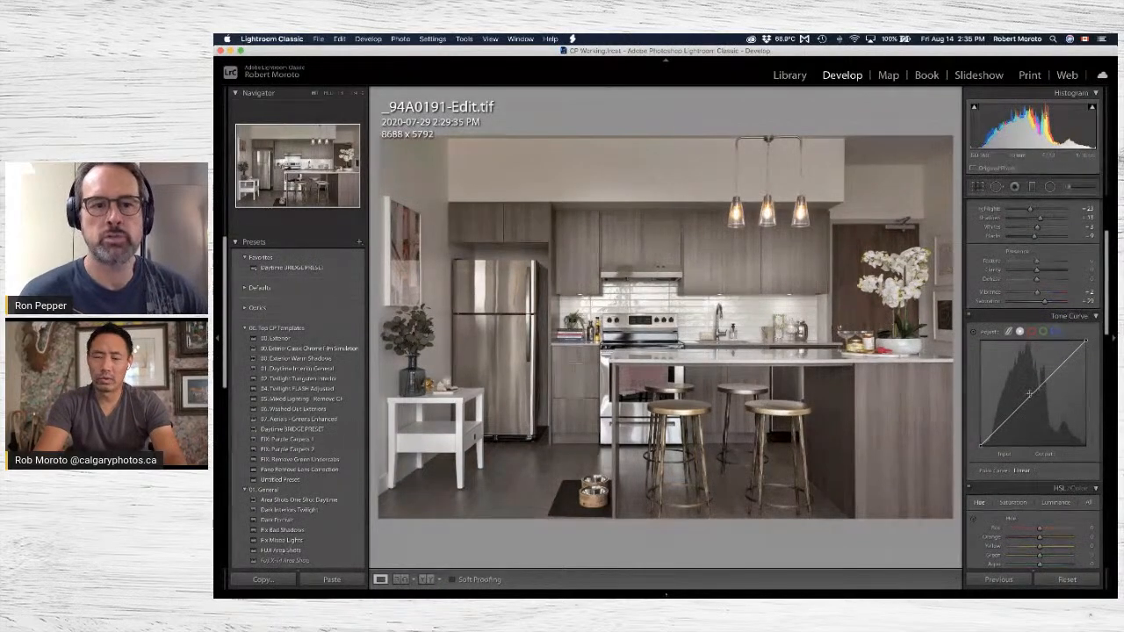
left_click(1030, 394)
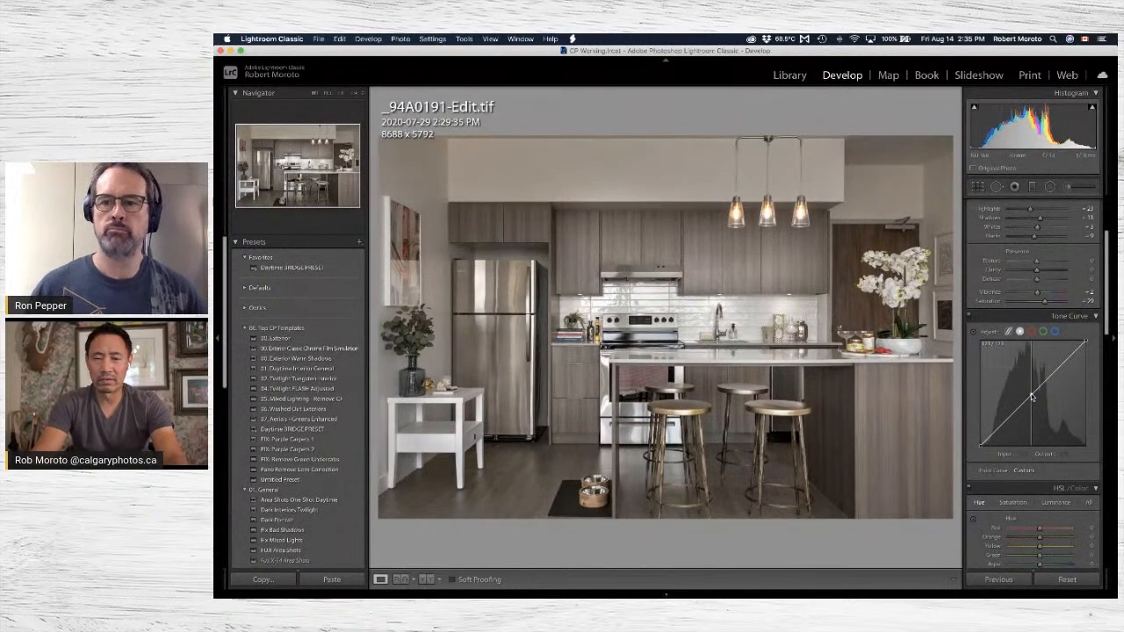
mouse_move(1032, 397)
left_mouse_down()
mouse_move(1025, 411)
mouse_move(1036, 400)
left_mouse_up()
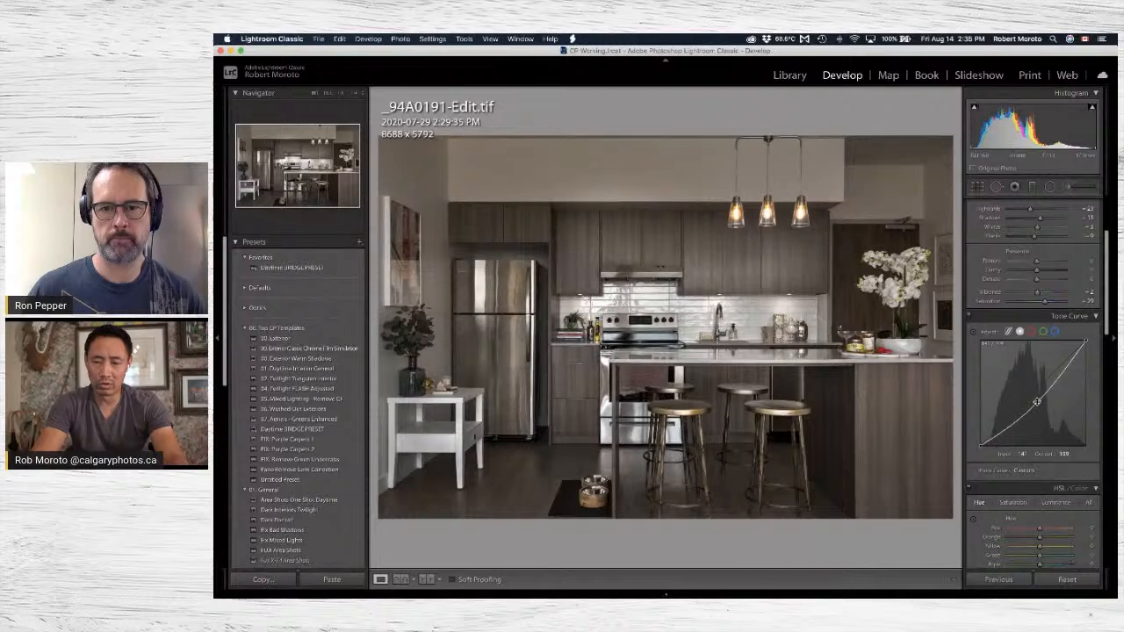
mouse_move(1038, 401)
left_mouse_down()
mouse_move(1019, 387)
mouse_move(1036, 402)
mouse_move(1026, 395)
left_mouse_up()
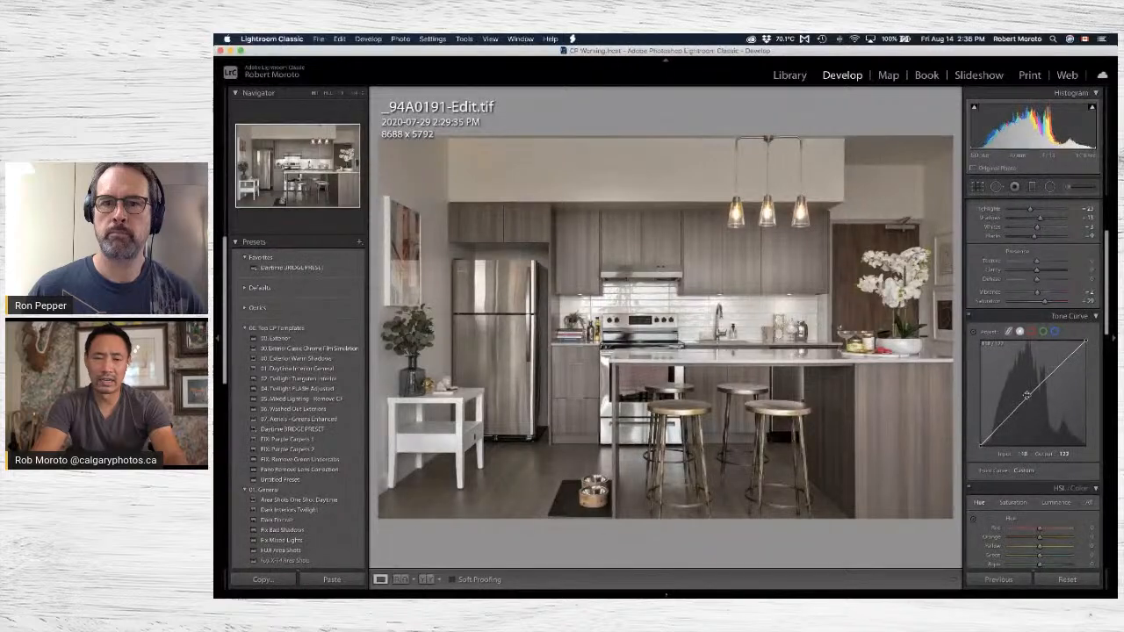
In the blue channel's tone curve, raise the black point to about output 22 and anchor the midtones at about input 123, output 126.
left_click(1054, 332)
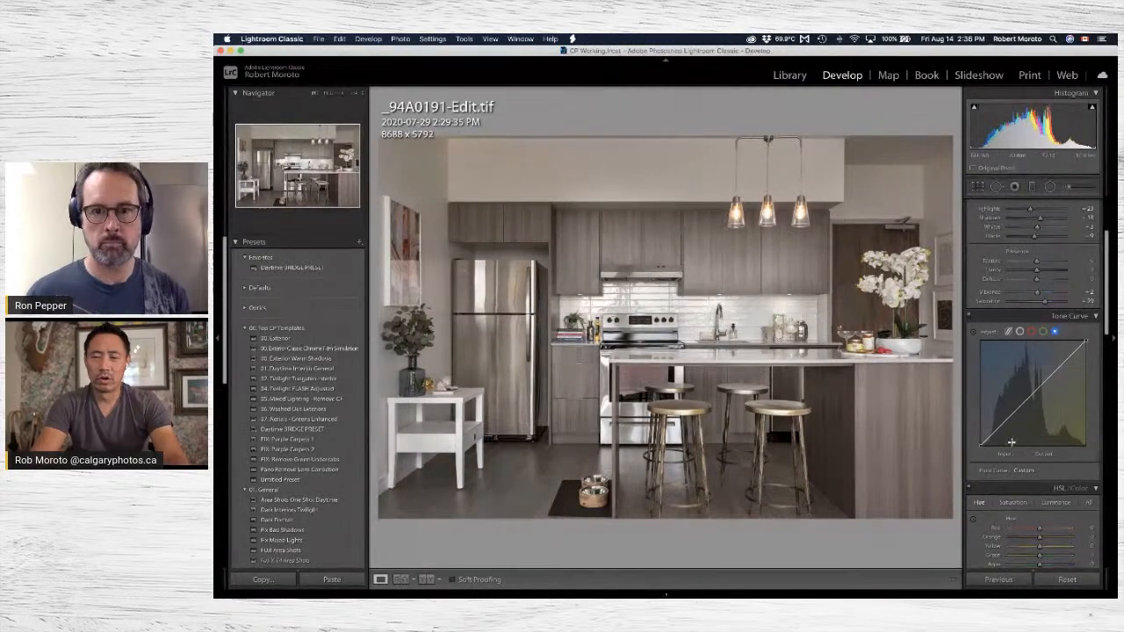
mouse_move(1035, 392)
left_mouse_down()
mouse_move(1040, 411)
mouse_move(1036, 384)
left_mouse_up()
key("super+z")
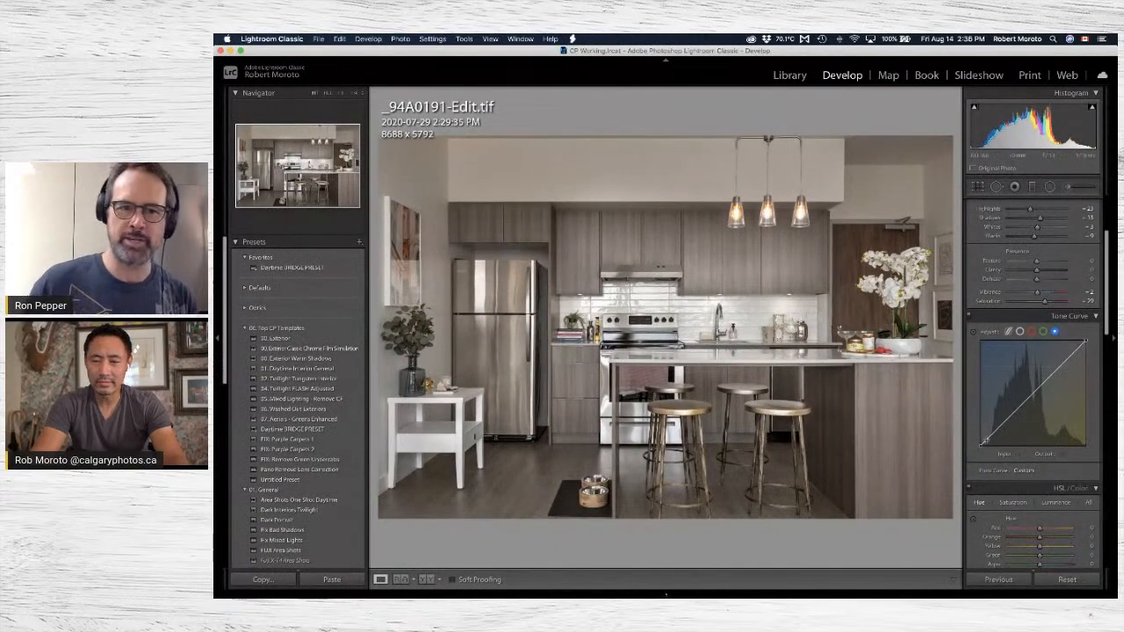
left_click_drag(980, 445, 980, 439)
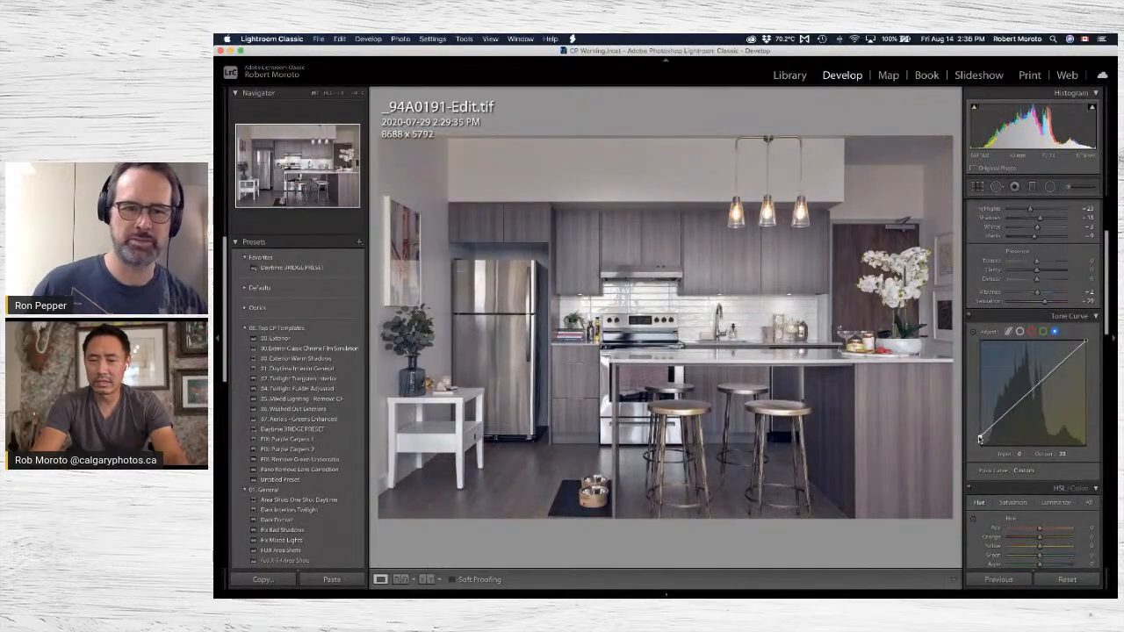
mouse_move(1029, 393)
left_mouse_down()
mouse_move(1036, 399)
mouse_move(1029, 394)
left_mouse_up()
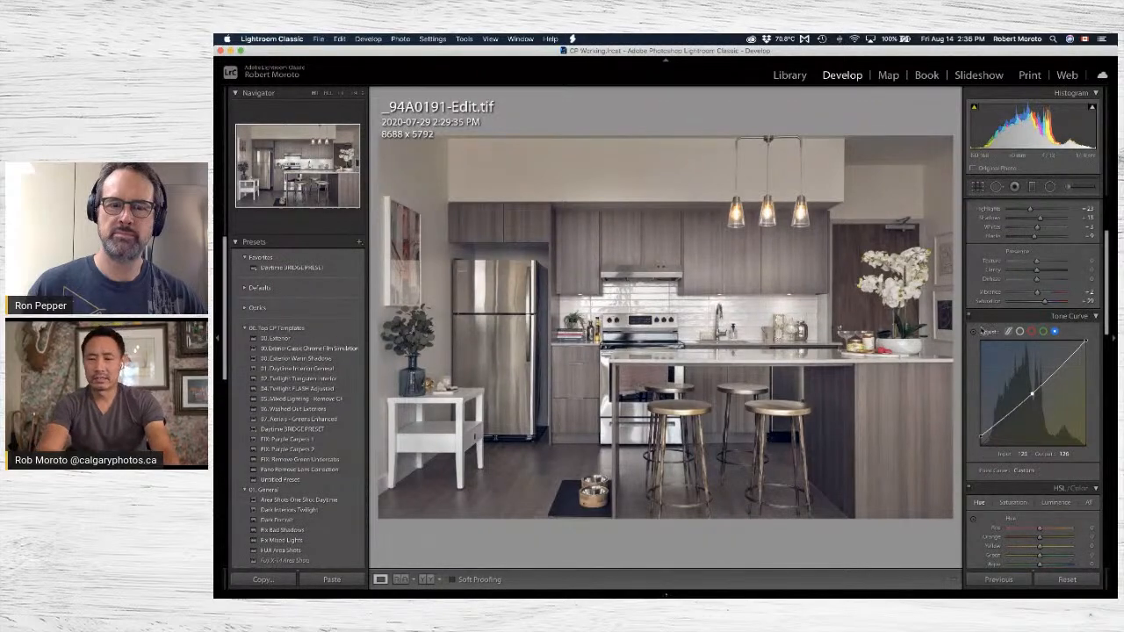
Compare the kitchen photo with and without the Tone Curve adjustments, leaving them turned off.
left_click(970, 318)
left_click(970, 318)
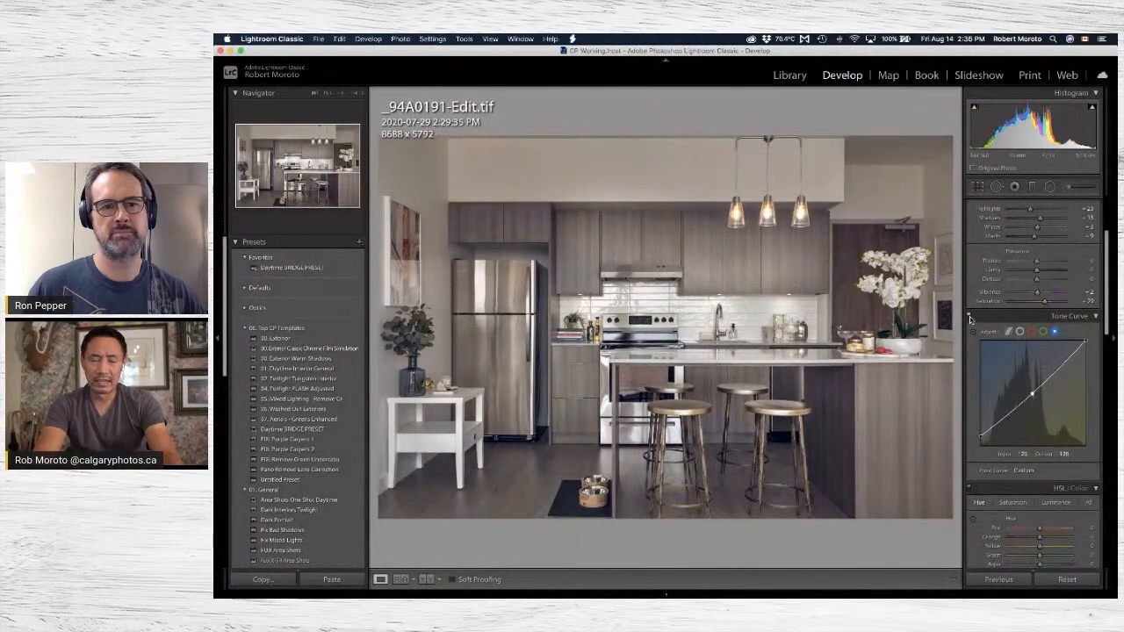
left_click(970, 318)
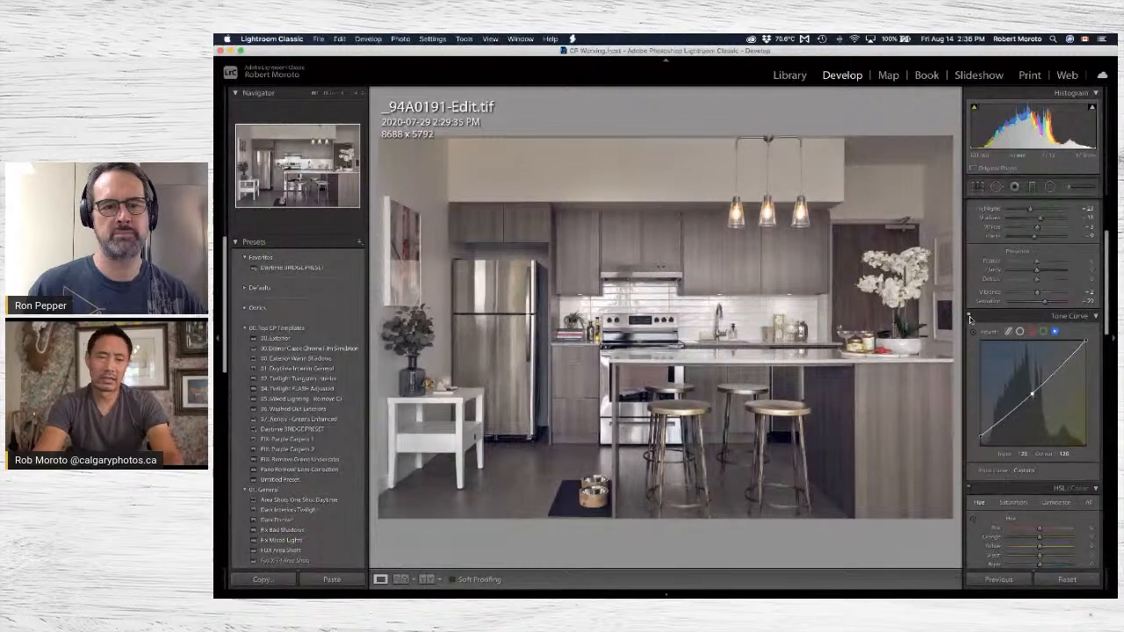
left_click(969, 317)
left_click(969, 317)
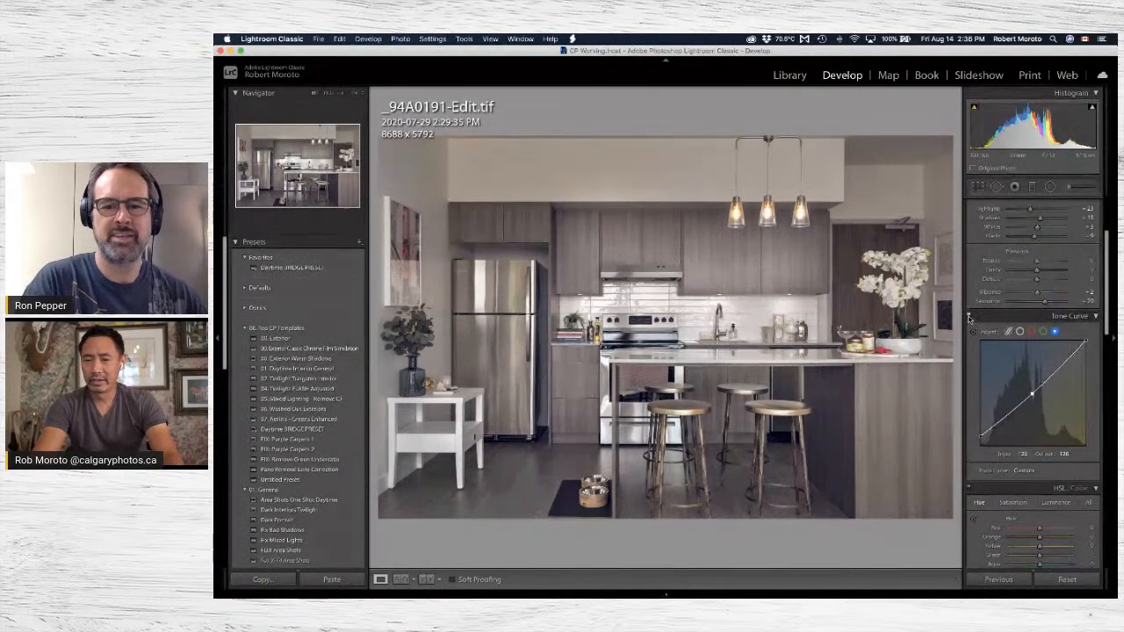
left_click(969, 317)
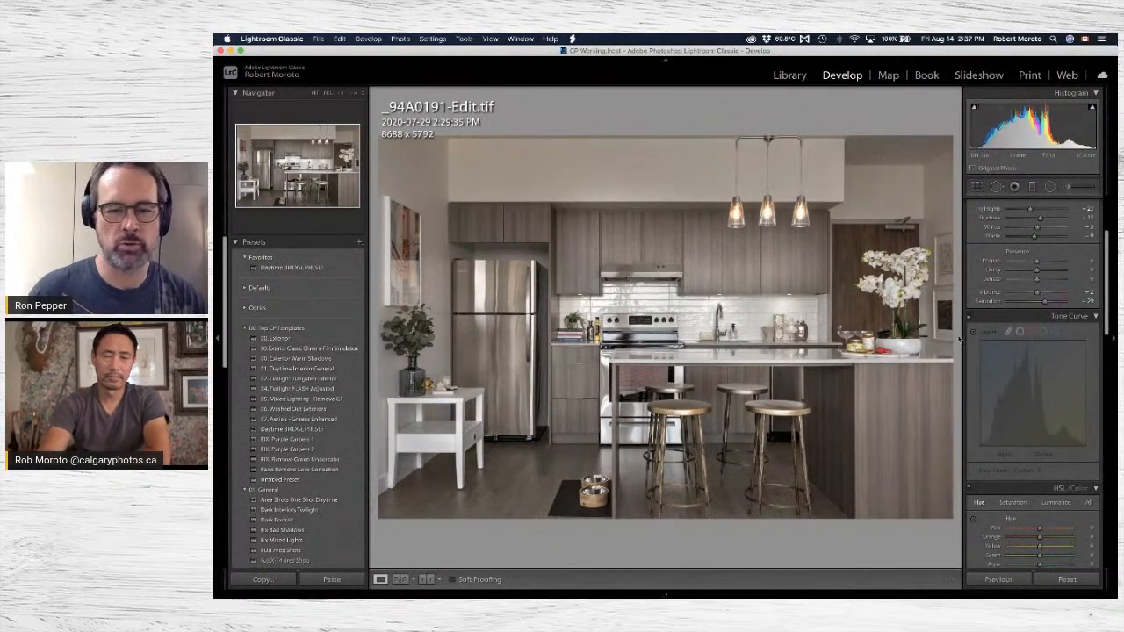
Switch to the StreamYard broadcast page in Google Chrome.
mouse_move(592, 594)
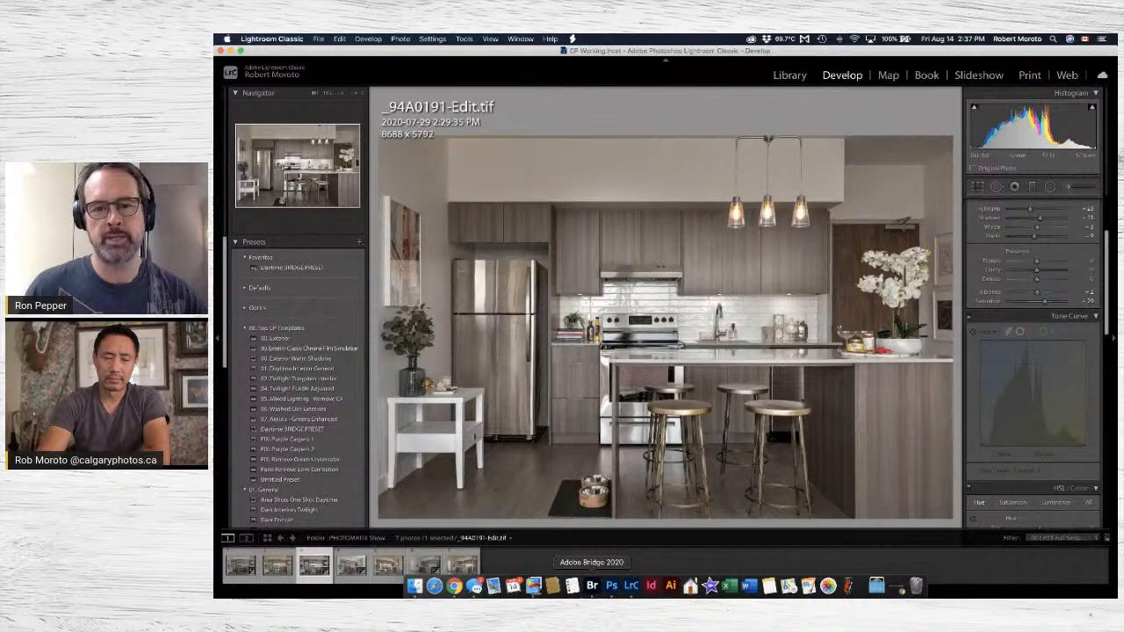
left_click(453, 586)
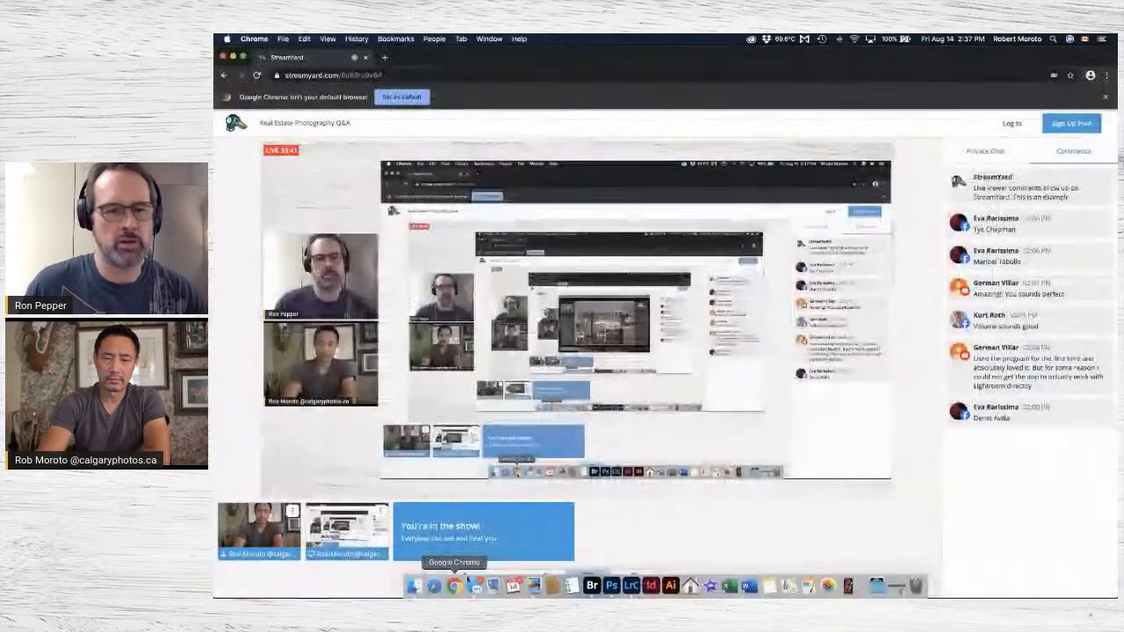
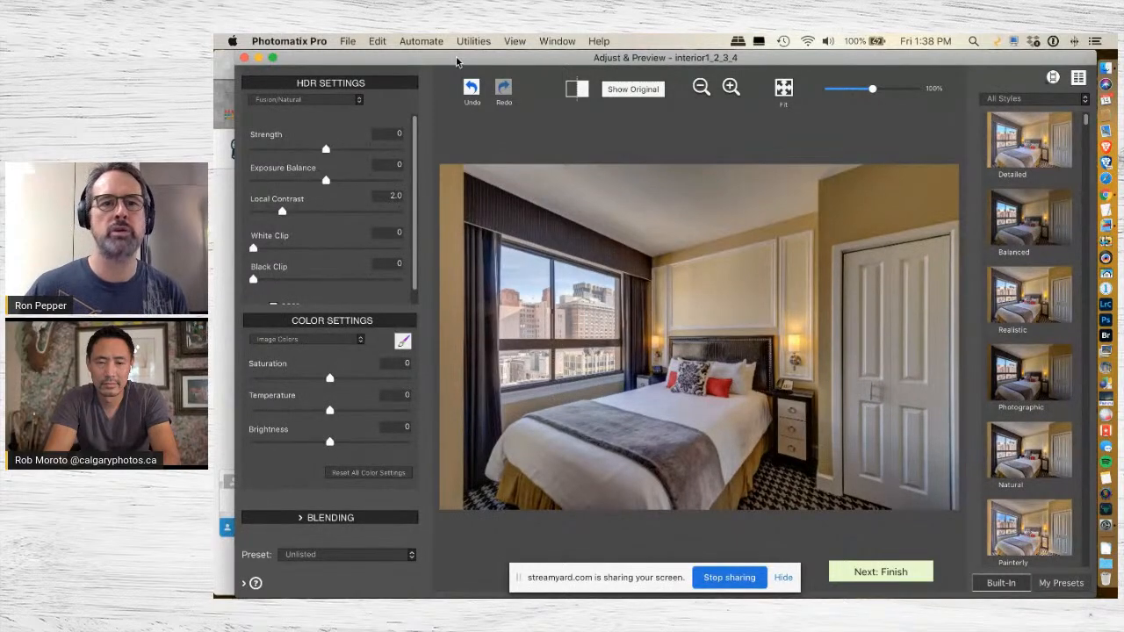
left_click_drag(454, 57, 566, 57)
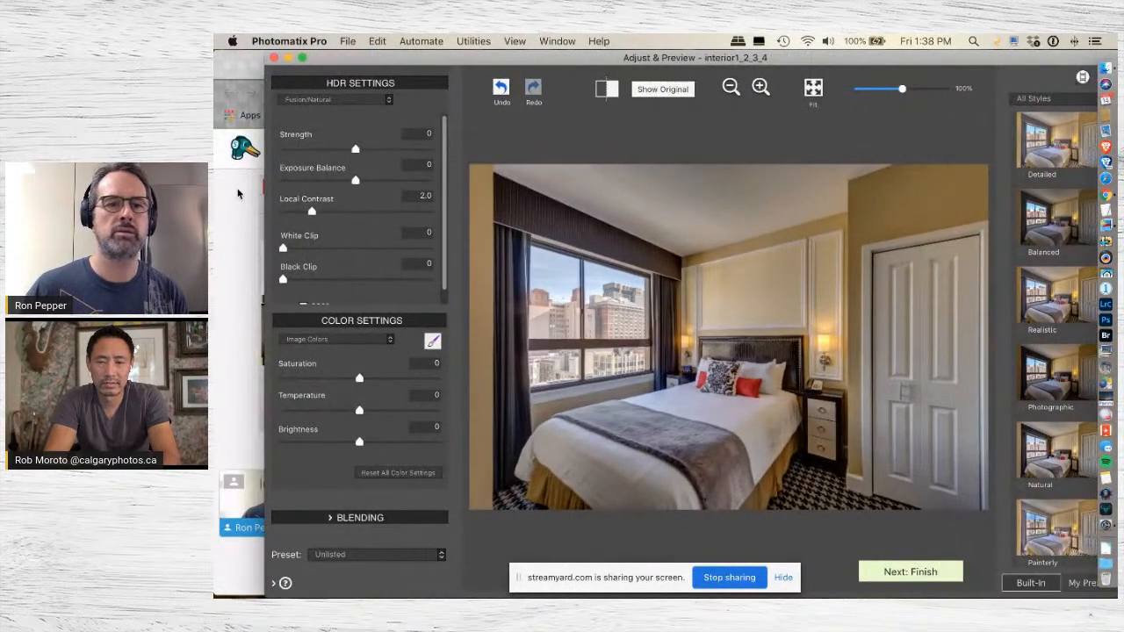
left_click(255, 193)
key("super+Tab")
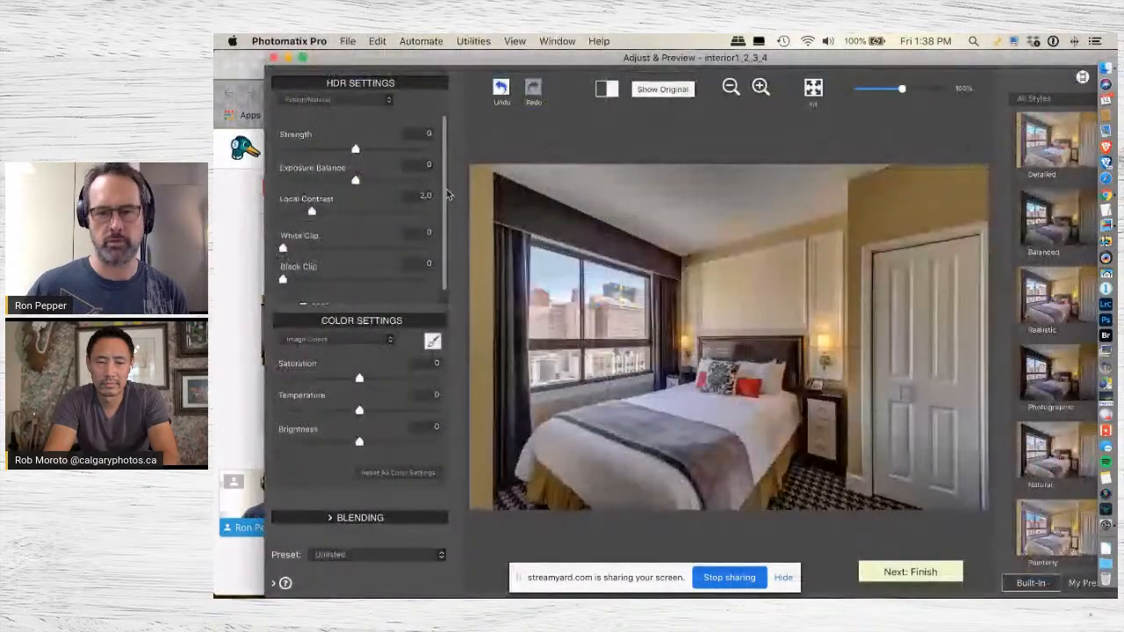
left_click_drag(625, 61, 595, 62)
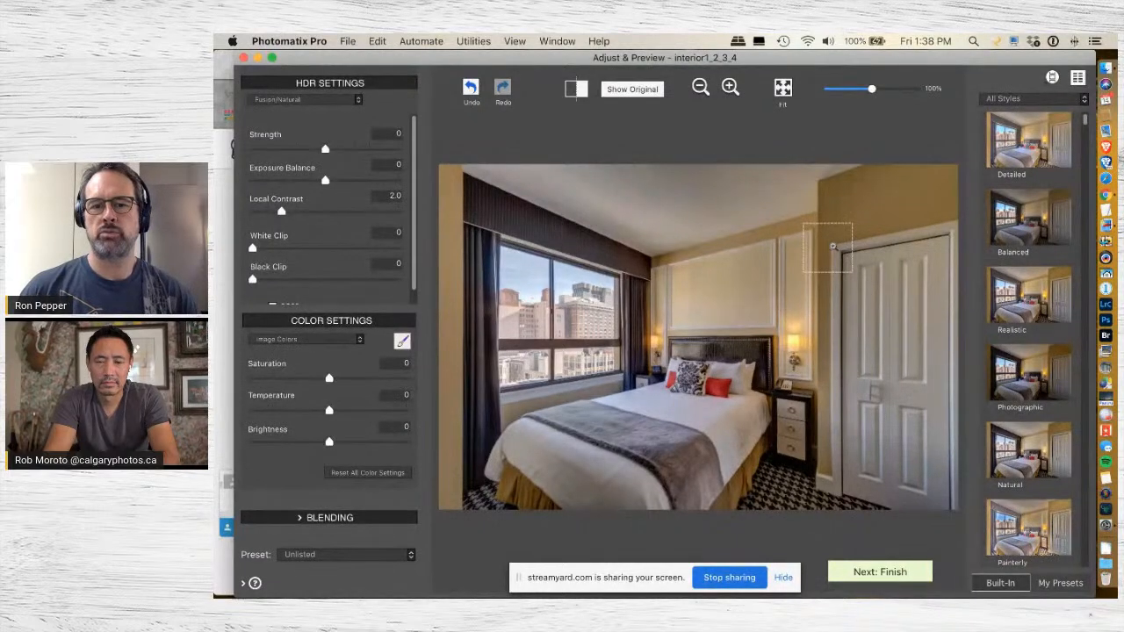
Filter the preset styles to Real Estate, try the Realistic style on the bedroom image, and apply the Interior style.
left_click(1023, 98)
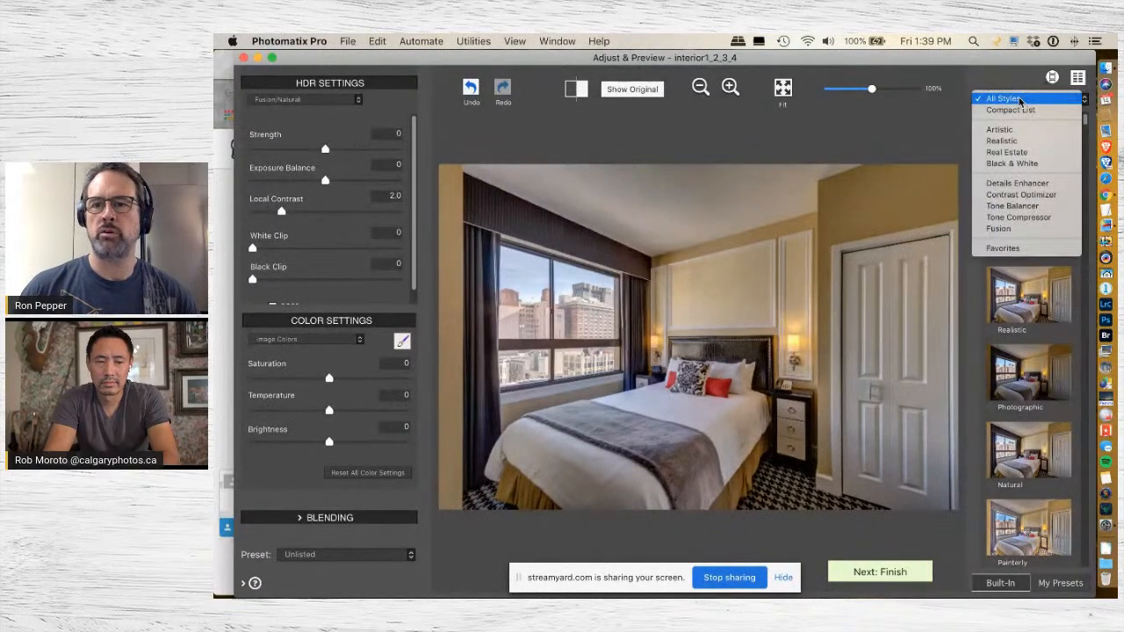
left_click(1006, 151)
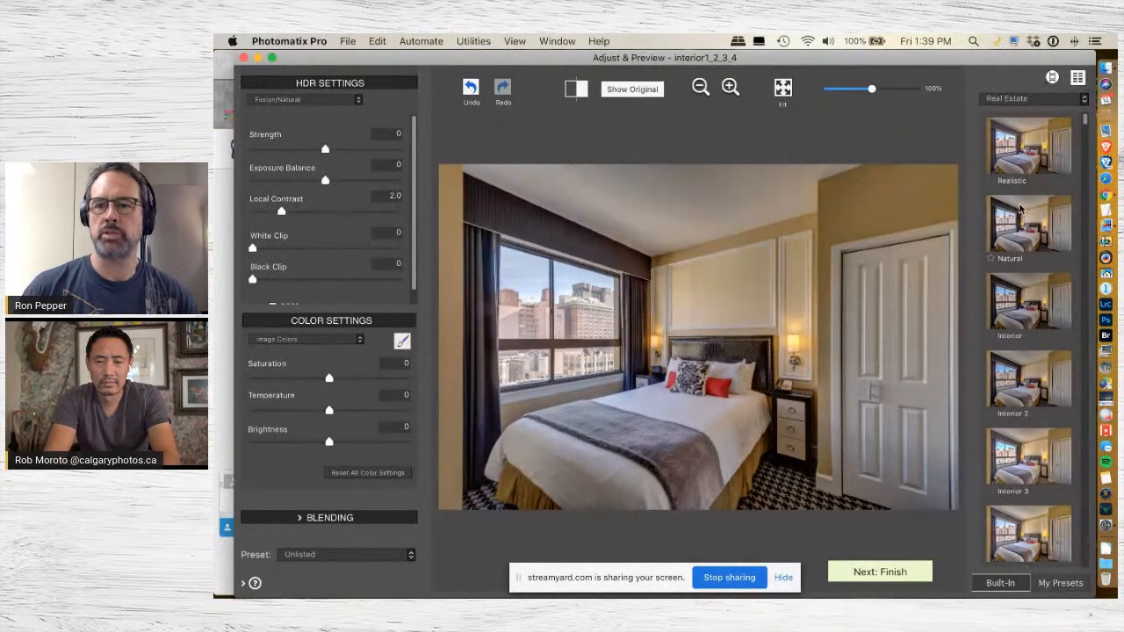
left_click(1038, 161)
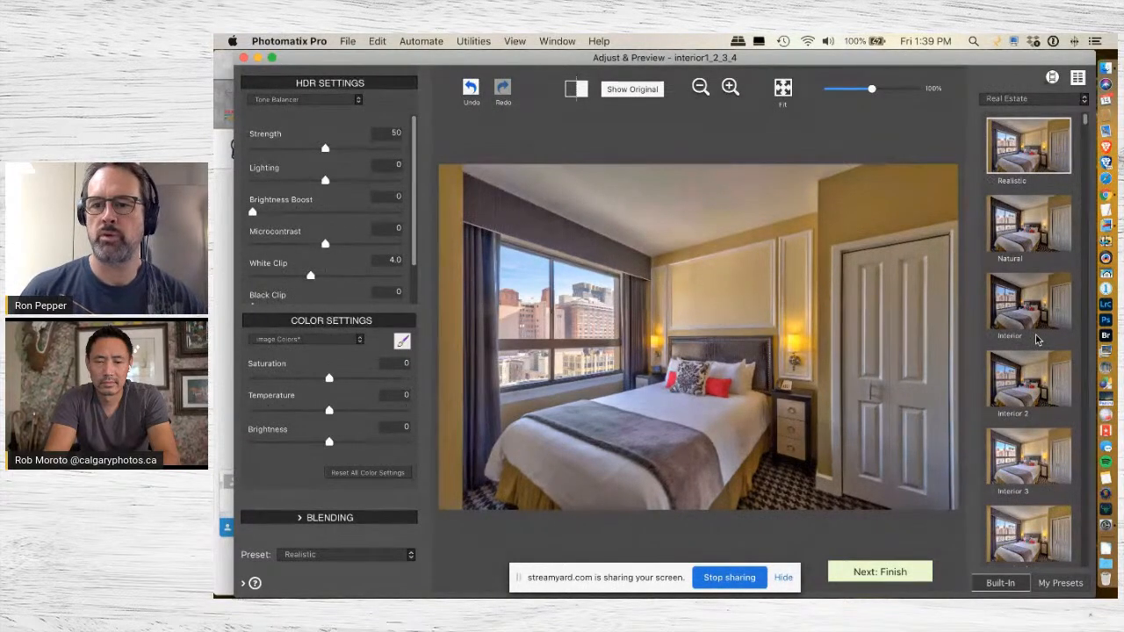
left_click(1025, 309)
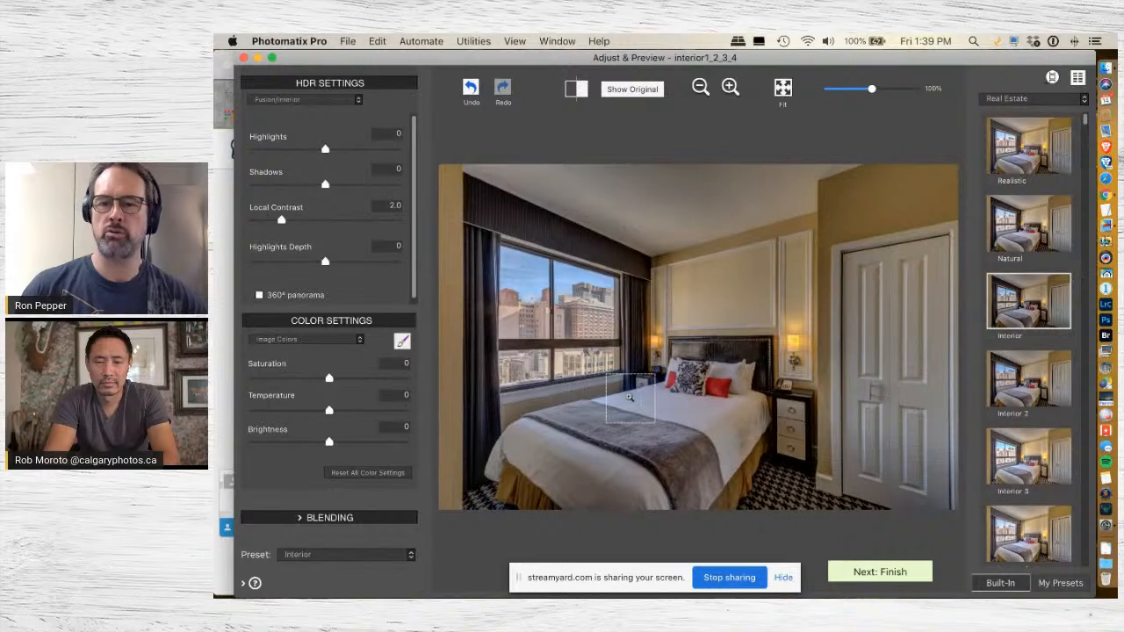
Adjust the Fusion/Interior rendering of the bedroom to Brightness 9.4, Shadows 7.9 and Highlights 2.2.
left_click(376, 441)
left_click_drag(376, 443, 401, 445)
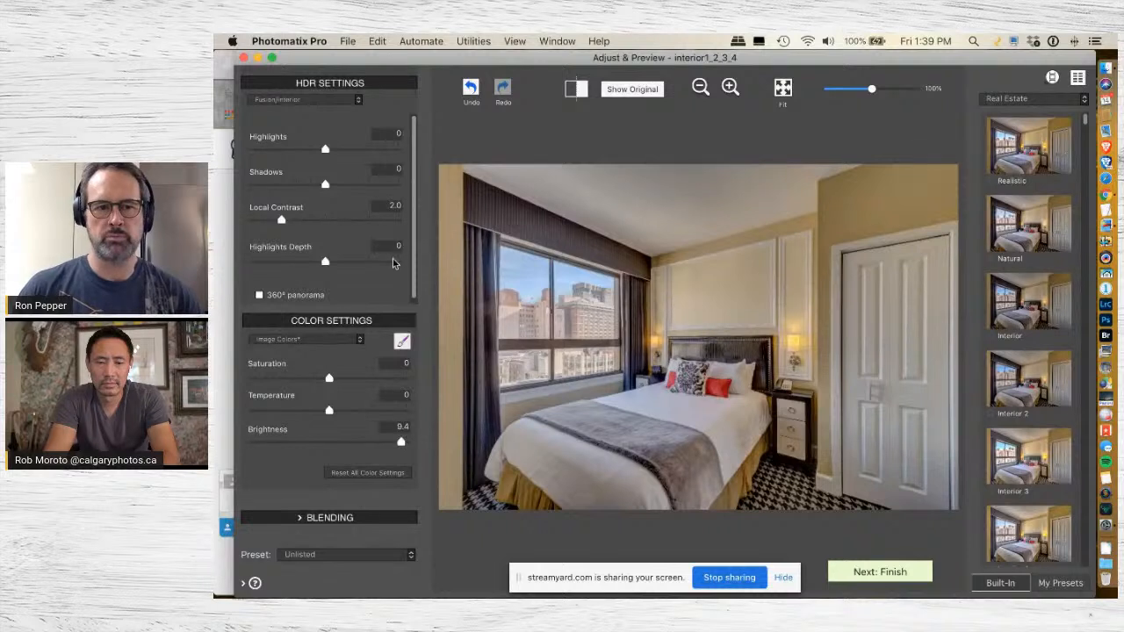
left_click_drag(316, 153, 281, 151)
left_click(357, 185)
left_click_drag(357, 185, 382, 184)
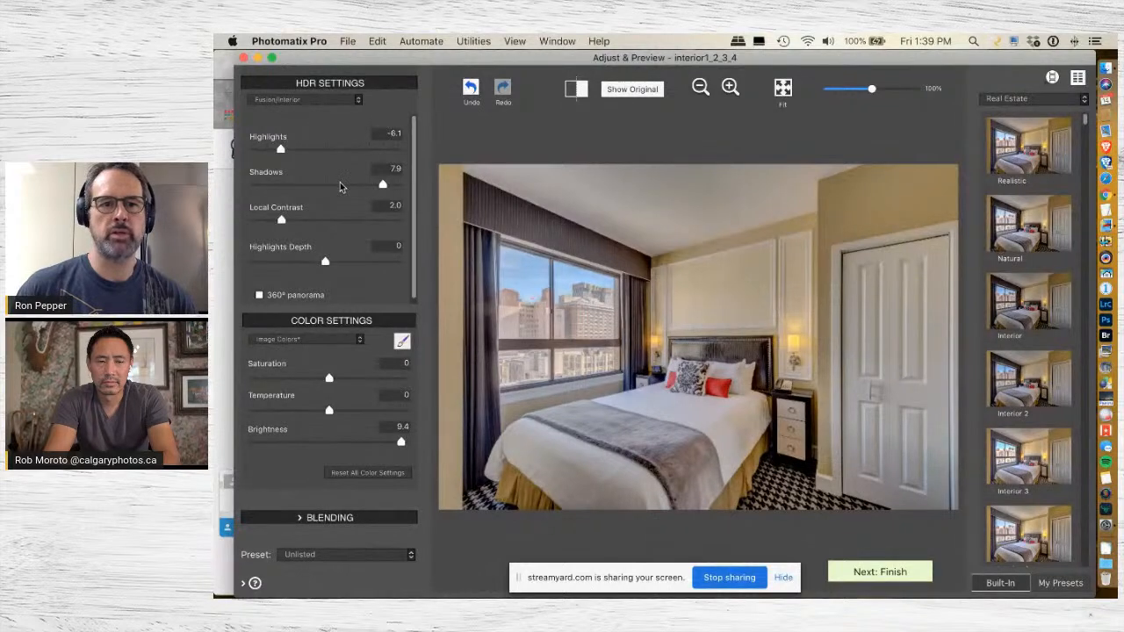
left_click(326, 150)
mouse_move(341, 153)
left_mouse_down()
mouse_move(303, 151)
mouse_move(352, 151)
mouse_move(342, 153)
left_mouse_up()
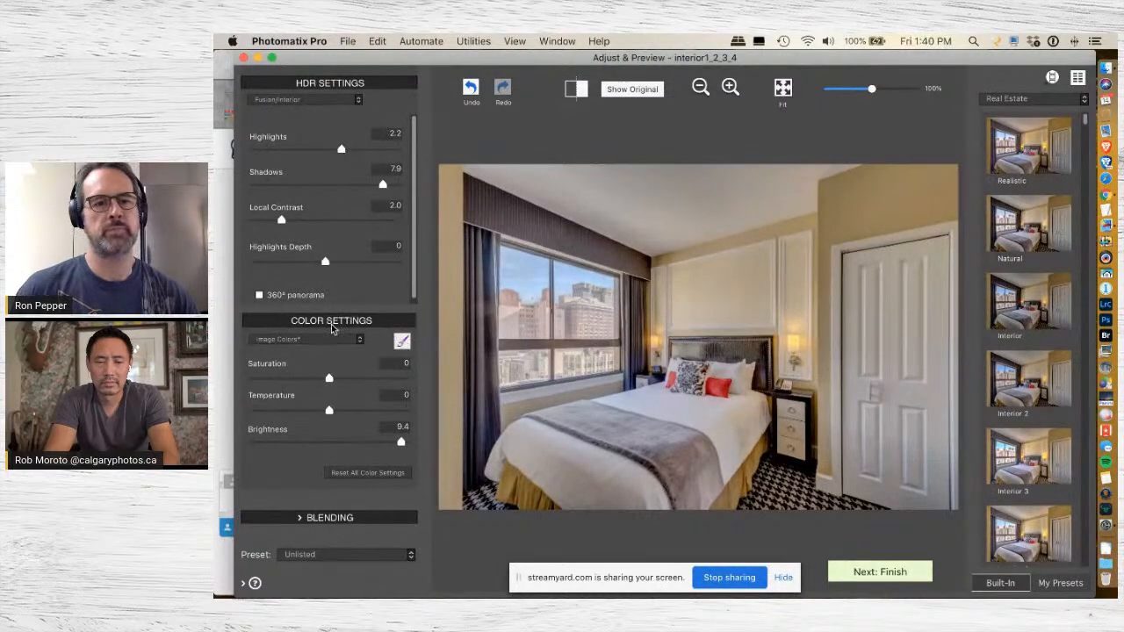
Try darkening the window view with a size 35 selective color brush at Brightness -5.4, enable Detect Edges, and clear the brushed selection.
left_click(401, 342)
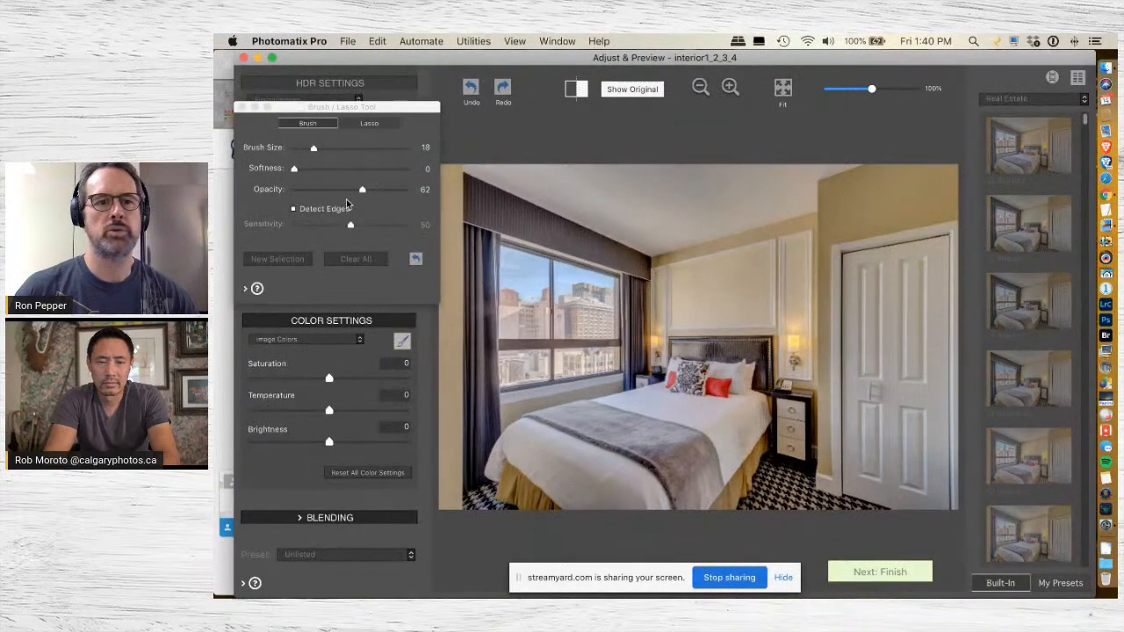
left_click_drag(329, 441, 287, 444)
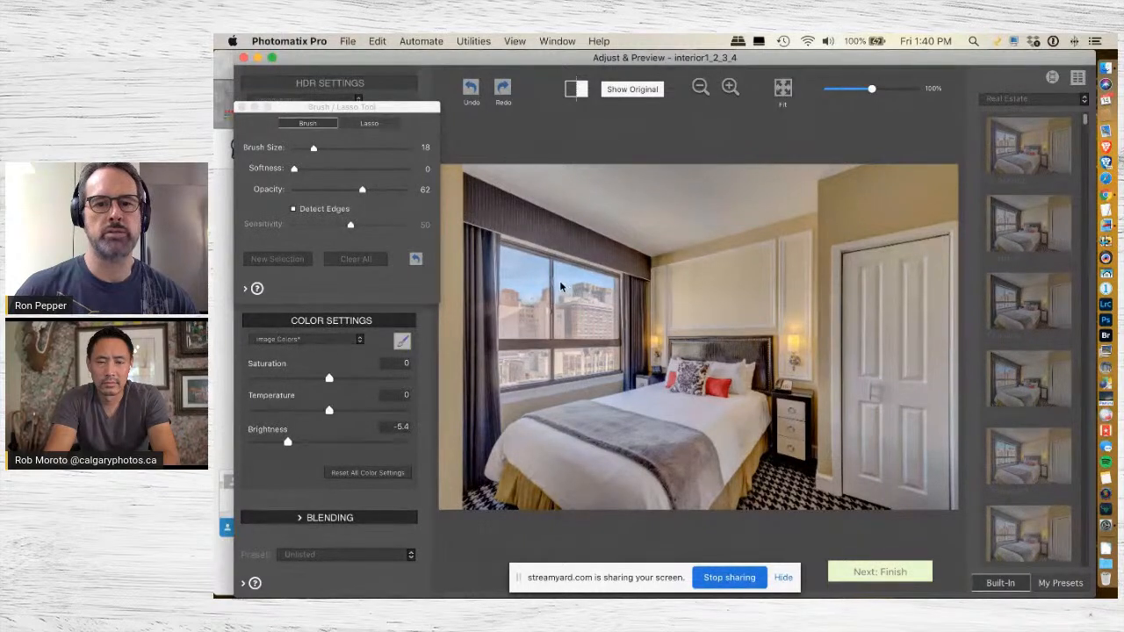
left_click(334, 150)
mouse_move(583, 295)
left_mouse_down()
mouse_move(569, 295)
mouse_move(567, 313)
mouse_move(614, 291)
mouse_move(509, 261)
mouse_move(516, 361)
mouse_move(612, 361)
mouse_move(614, 338)
mouse_move(566, 303)
mouse_move(532, 332)
mouse_move(562, 354)
mouse_move(590, 351)
mouse_move(596, 305)
mouse_move(514, 262)
mouse_move(516, 376)
mouse_move(543, 387)
mouse_move(602, 358)
left_mouse_up()
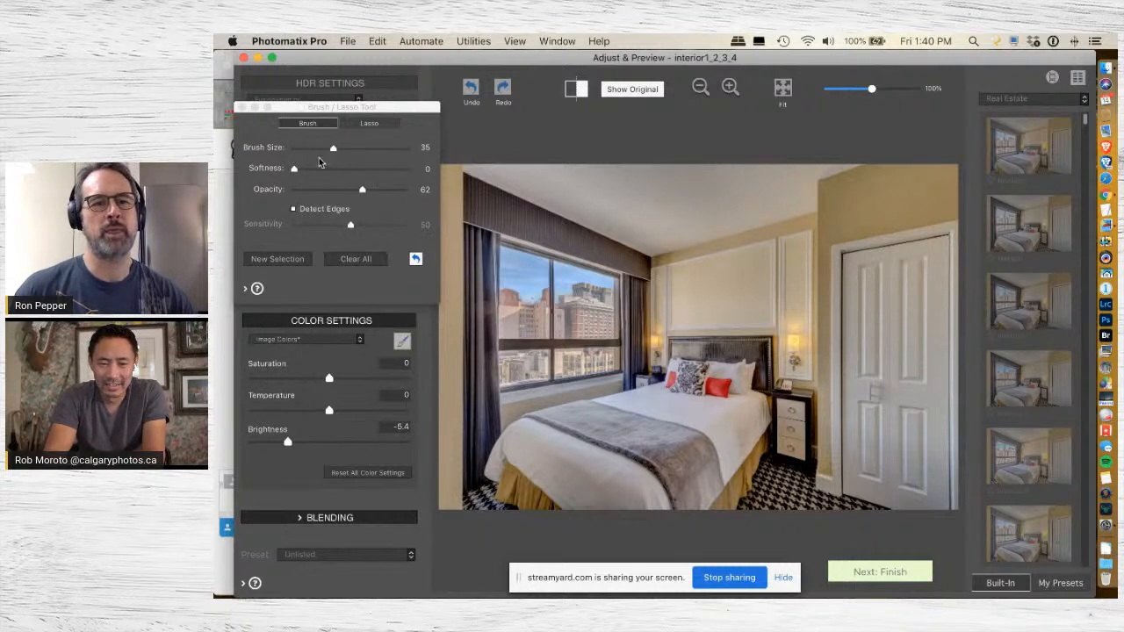
left_click(294, 209)
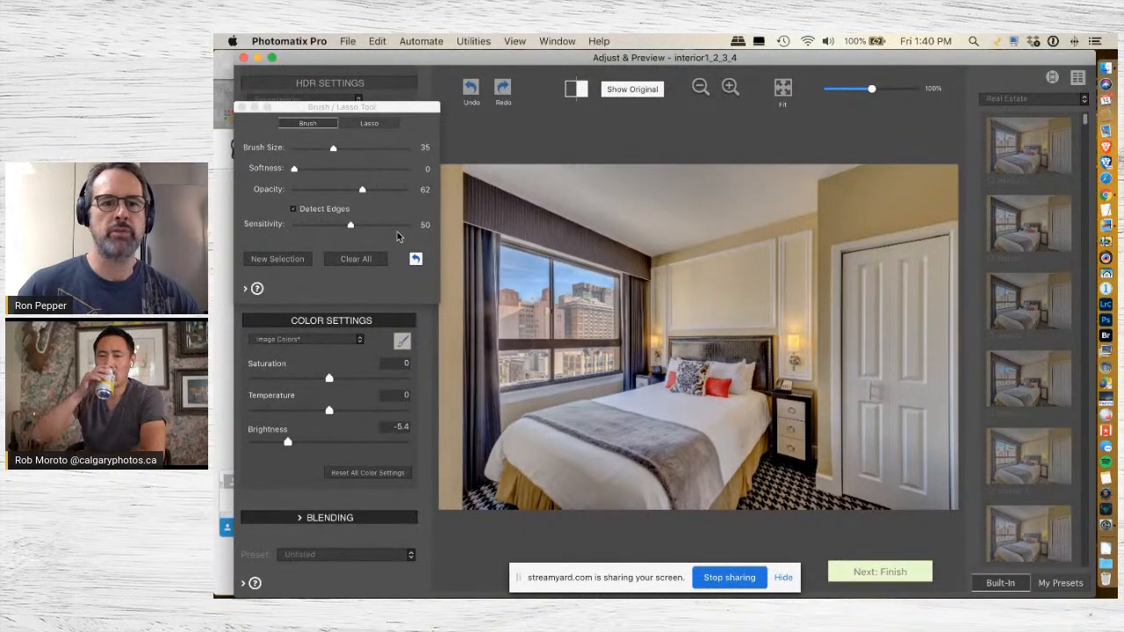
left_click(354, 257)
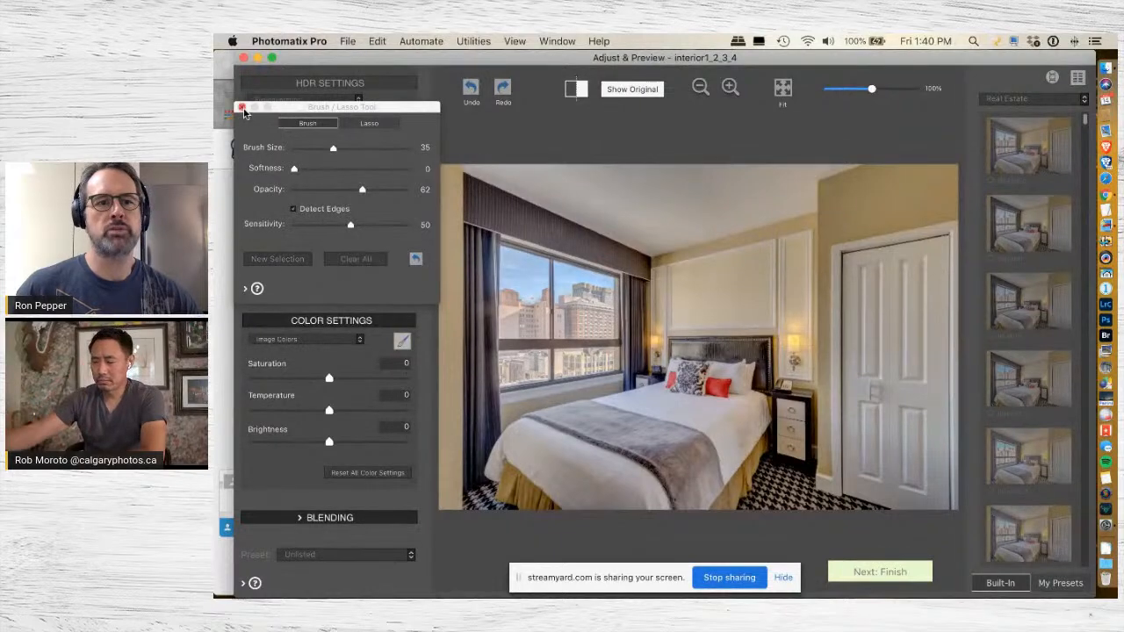
left_click(243, 109)
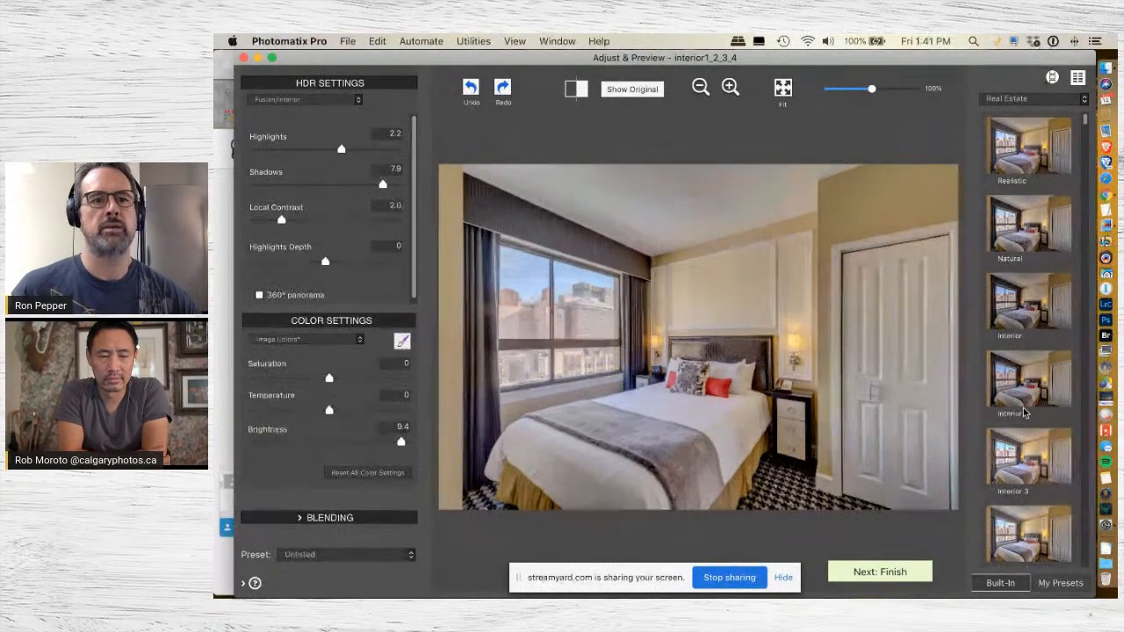
Switch the HDR method to Tone Compressor, raise Tonal Range Compression to 9.2, and lower Saturation to -4.0.
left_click(324, 101)
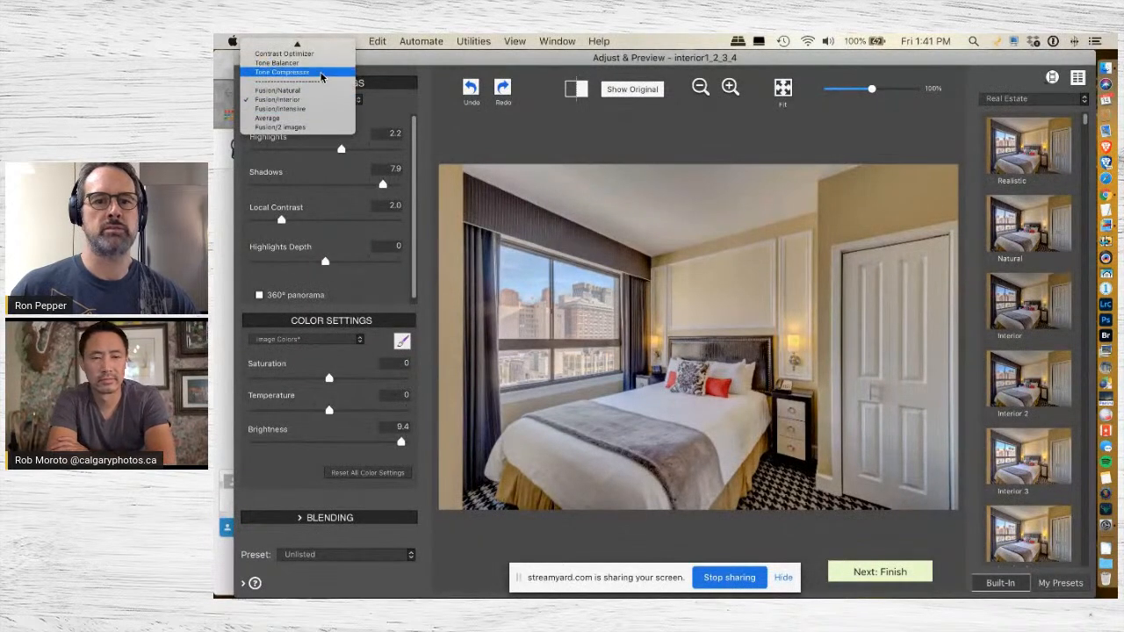
left_click(321, 76)
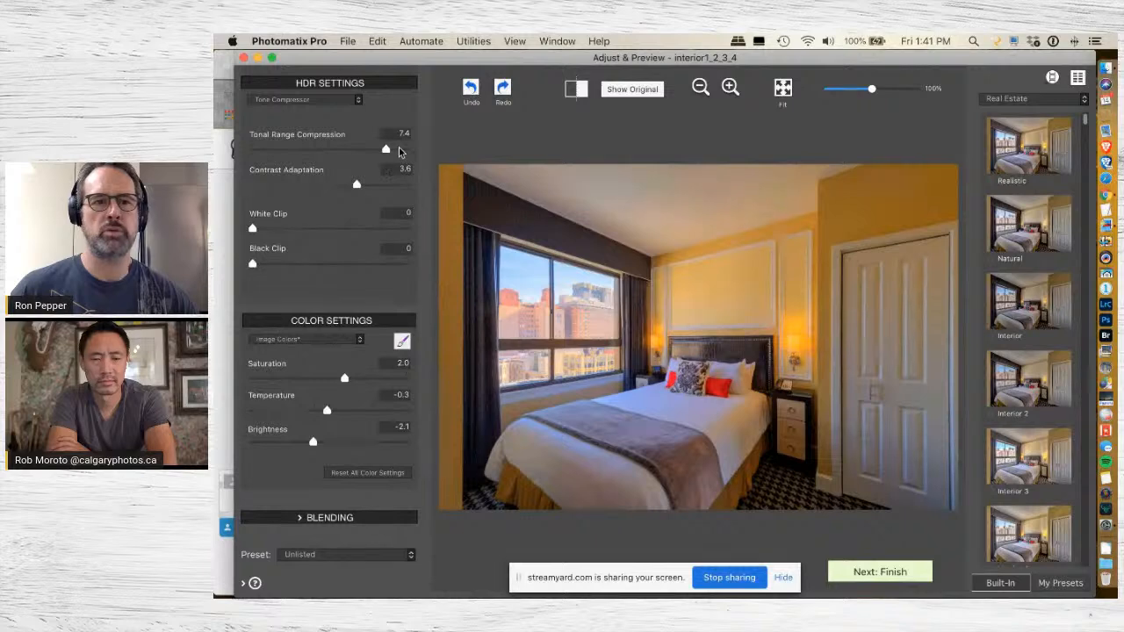
left_click(399, 150)
left_click(319, 379)
left_click_drag(307, 380, 298, 379)
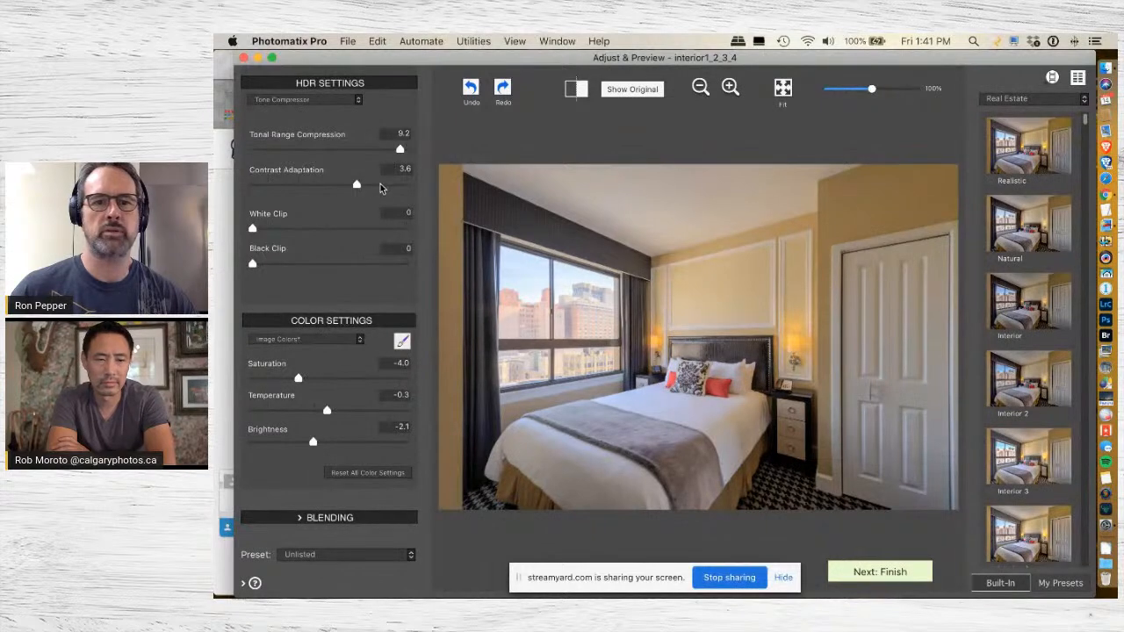
Set Contrast Adaptation to -0.5, Tonal Range Compression to 10.0 and Brightness to 0.7.
left_click(325, 185)
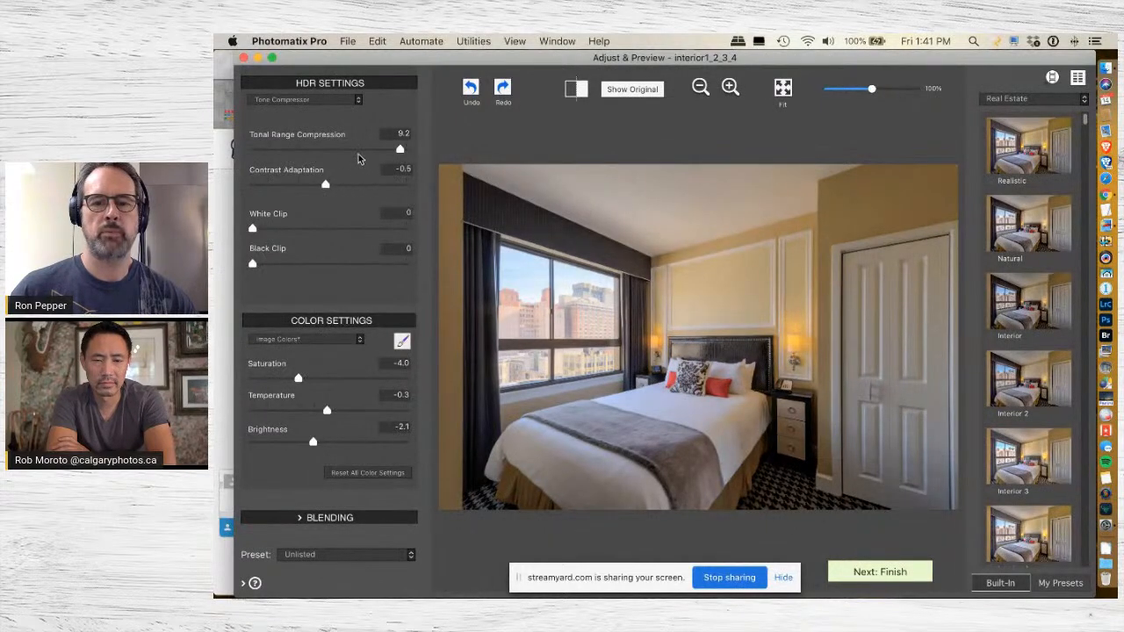
left_click(405, 149)
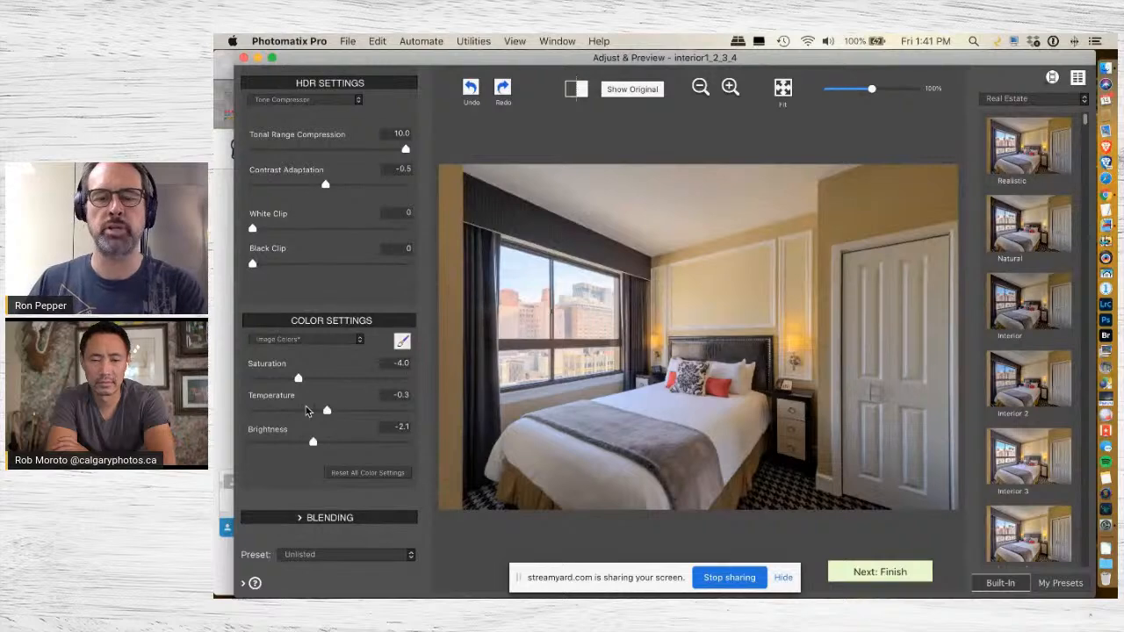
left_click(334, 442)
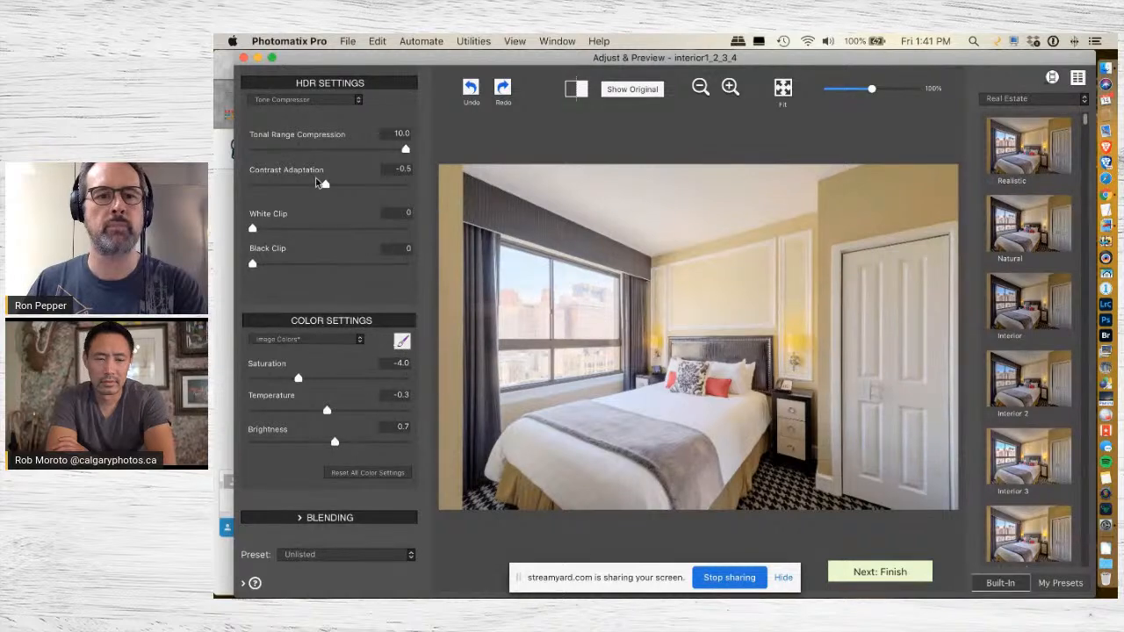
Brush a selective Brightness reduction of about -4.2 over the window view in the bedroom photo.
left_click(402, 341)
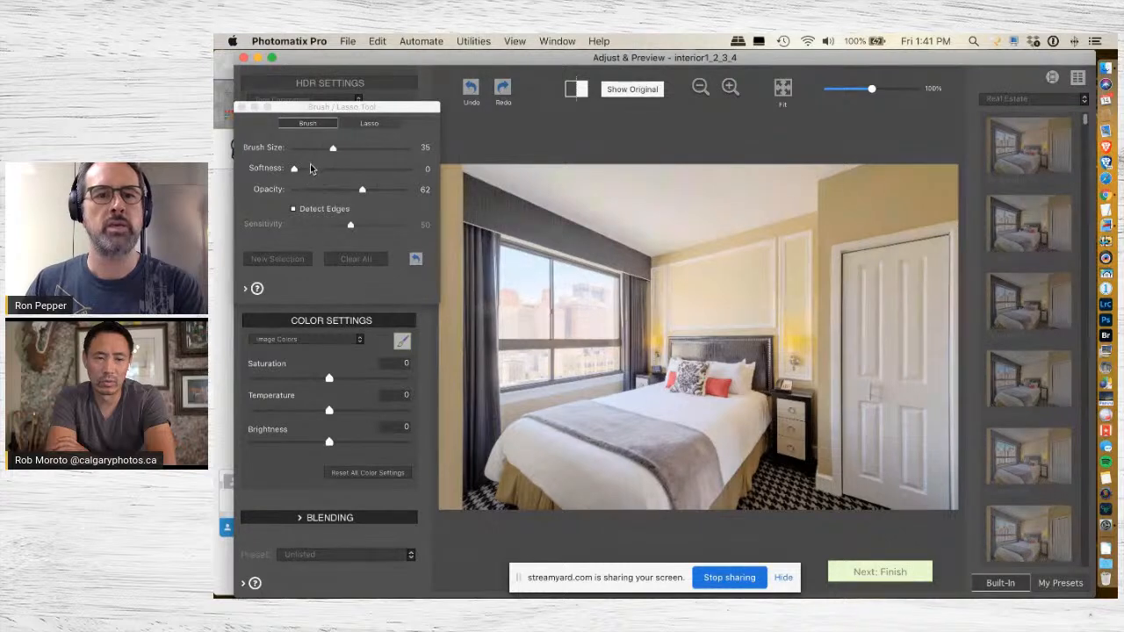
left_click(295, 444)
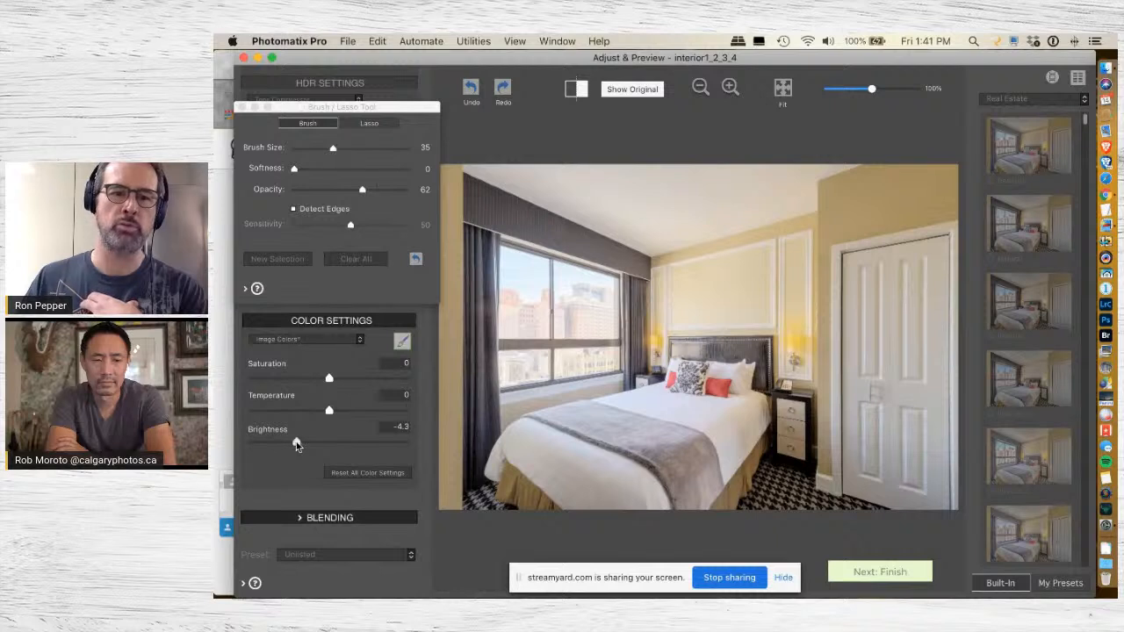
mouse_move(516, 250)
left_mouse_down()
mouse_move(512, 312)
mouse_move(529, 320)
mouse_move(537, 279)
mouse_move(602, 290)
mouse_move(602, 323)
mouse_move(522, 337)
mouse_move(514, 371)
mouse_move(602, 352)
left_mouse_up()
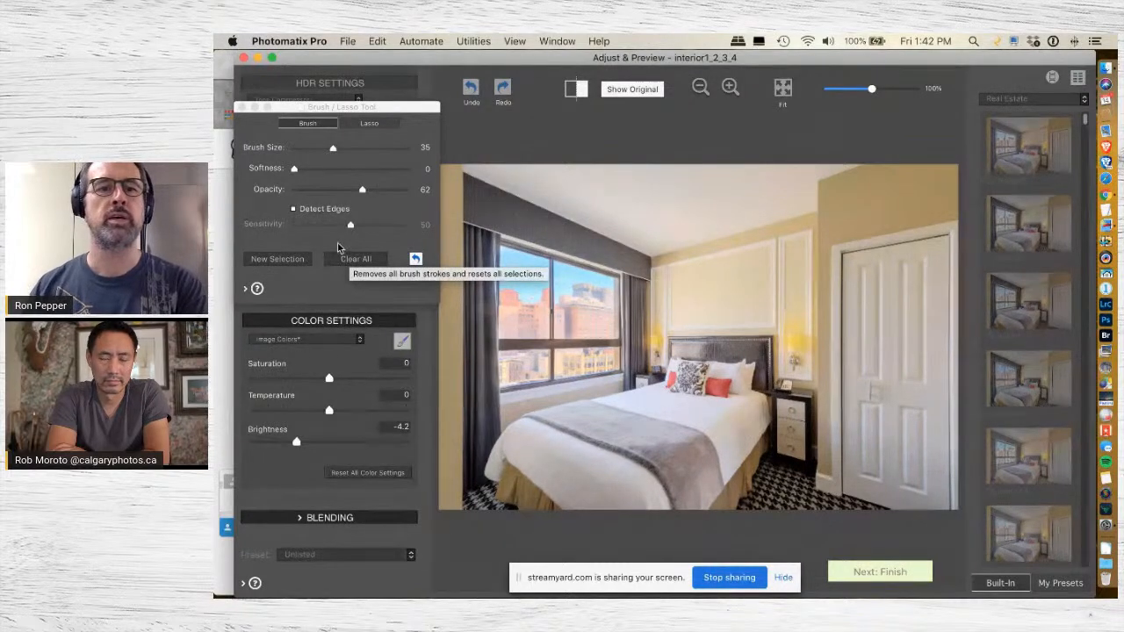
Stop sharing the screen in the StreamYard broadcast.
left_click(718, 575)
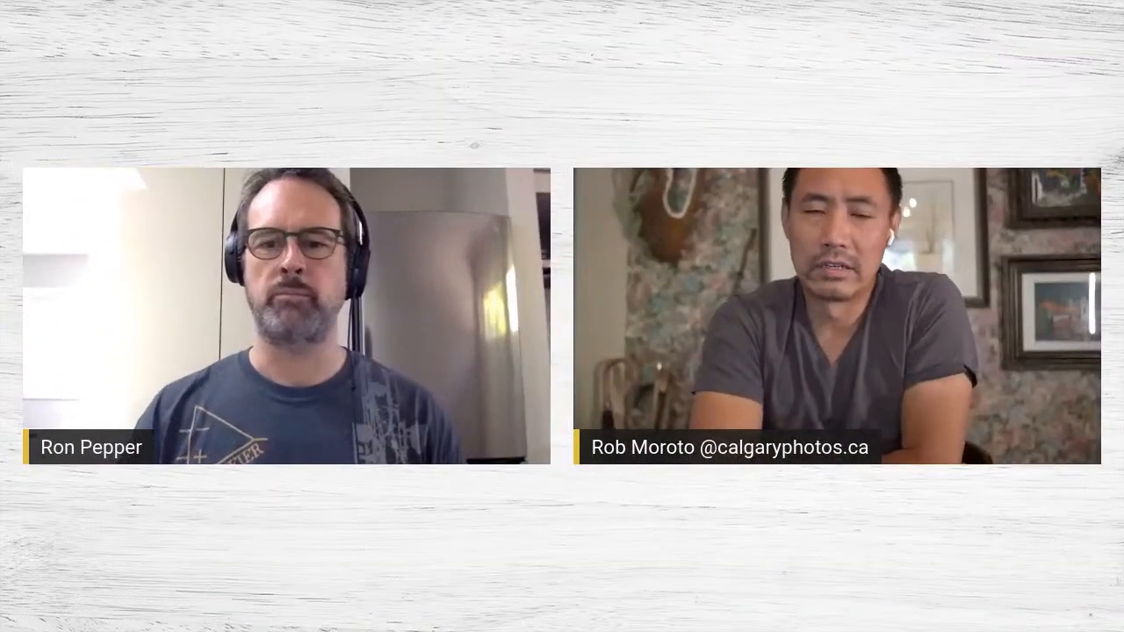